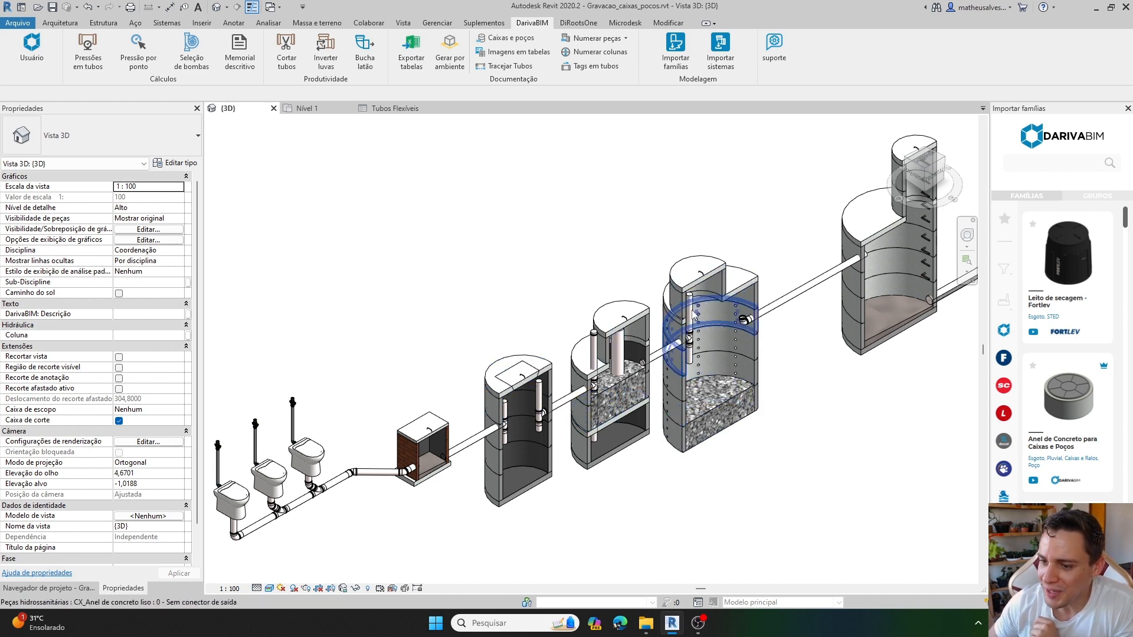
# Examine the sectioned sewage system from the front, from the toilets and inspection box through the tanks and wells.
pyautogui.moveTo(910, 353); pyautogui.dragTo(790, 406, button='middle')
pyautogui.scroll(2, 813, 321)
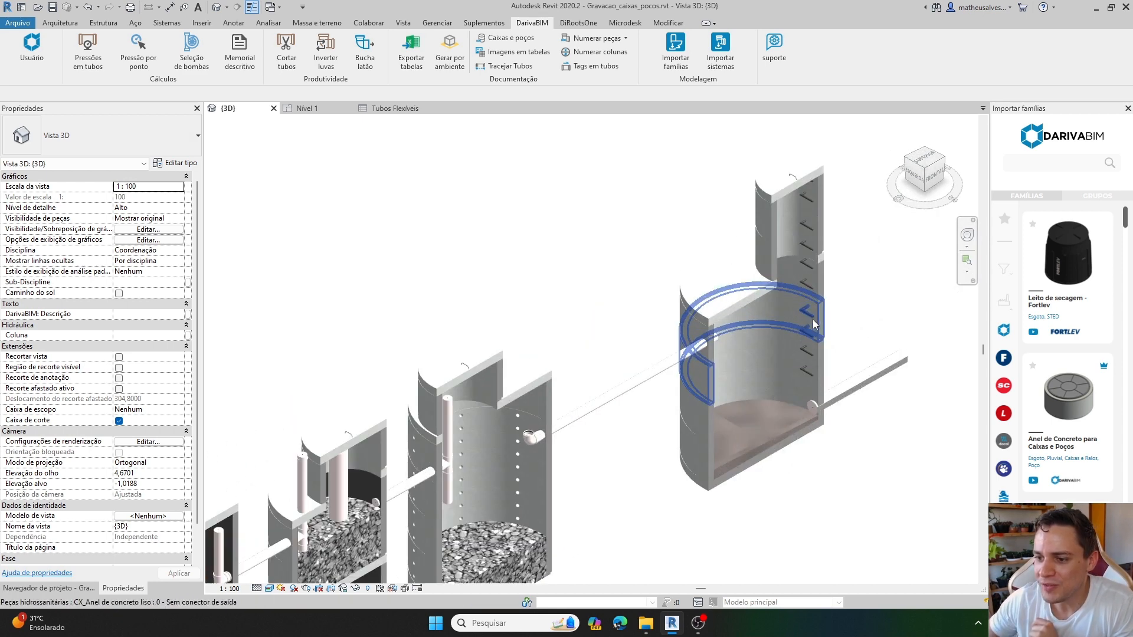
pyautogui.click(935, 176)
pyautogui.scroll(4, 435, 509)
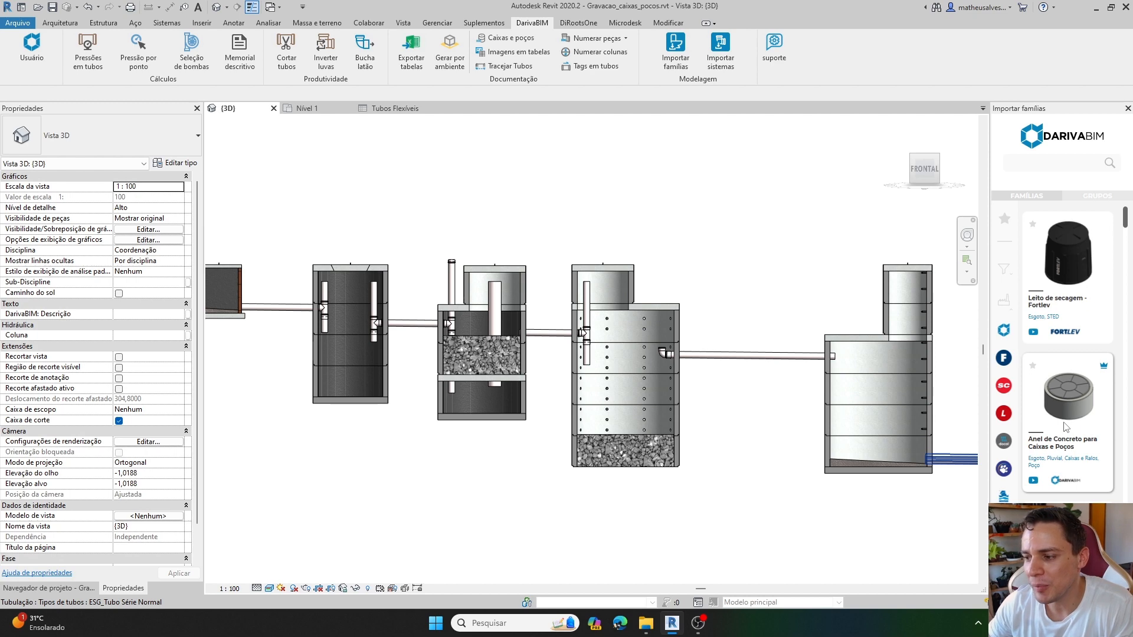
pyautogui.scroll(-1, 670, 357)
pyautogui.moveTo(407, 398); pyautogui.dragTo(473, 425, button='middle')
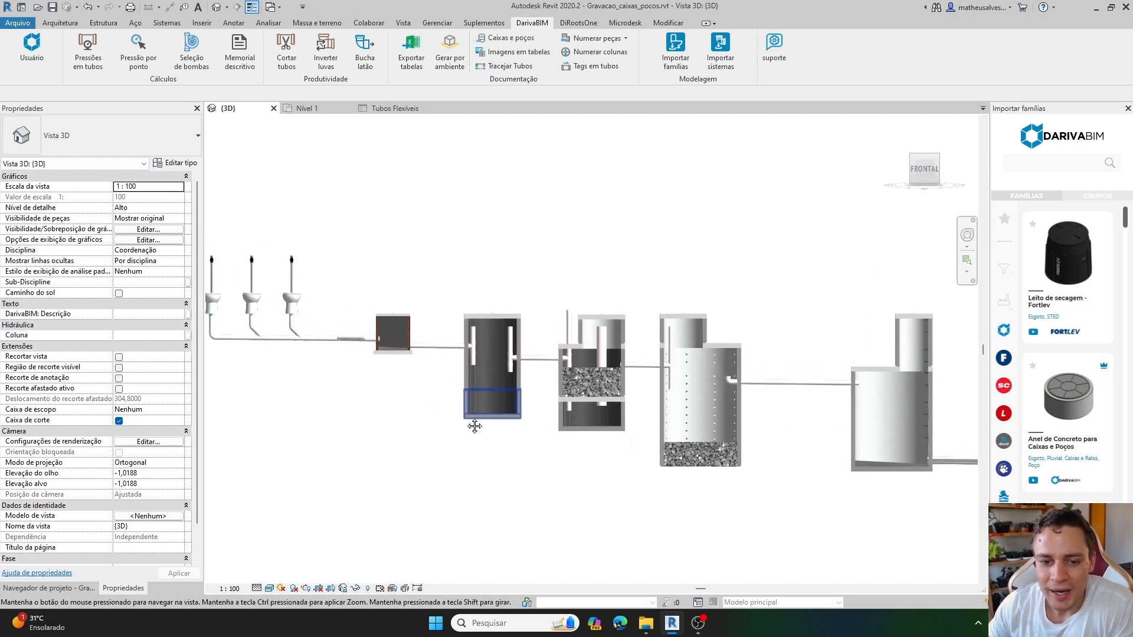
pyautogui.scroll(2, 371, 358)
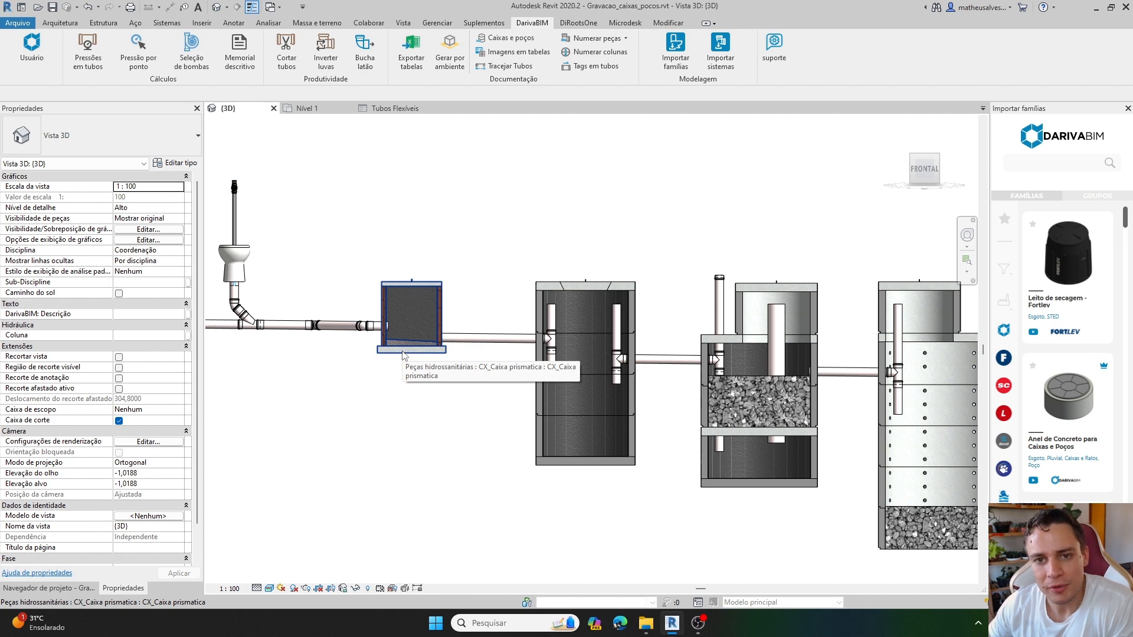
pyautogui.scroll(-2, 401, 333)
pyautogui.moveTo(732, 267); pyautogui.dragTo(707, 269, button='middle')
pyautogui.scroll(1, 707, 269)
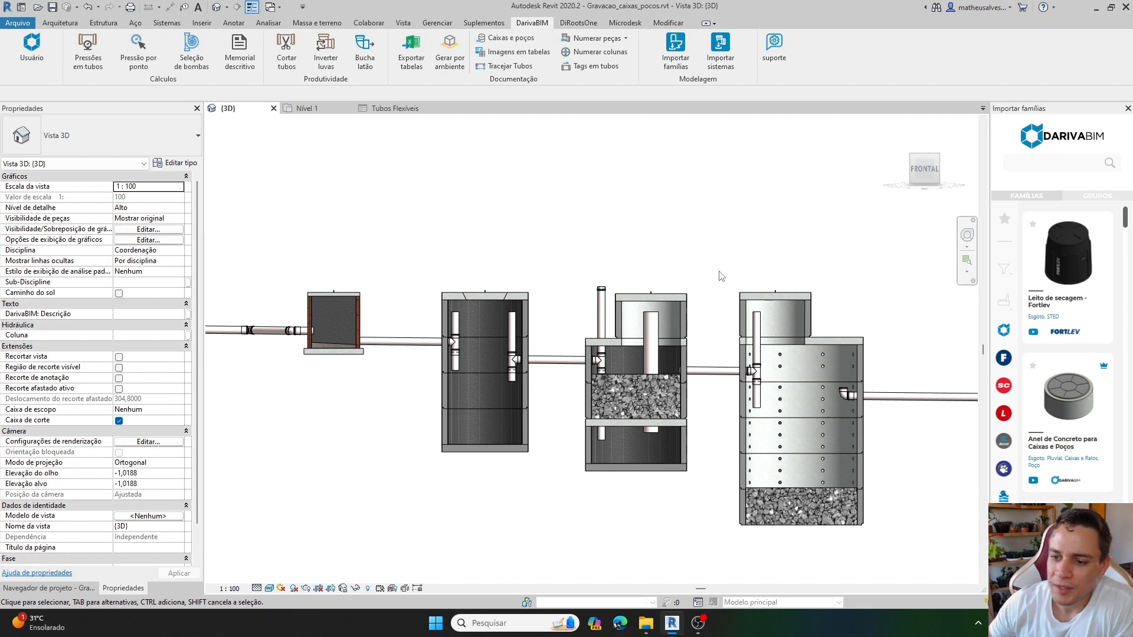
pyautogui.moveTo(696, 336); pyautogui.dragTo(615, 305, button='middle')
pyautogui.scroll(1, 437, 376)
pyautogui.scroll(1, 480, 368)
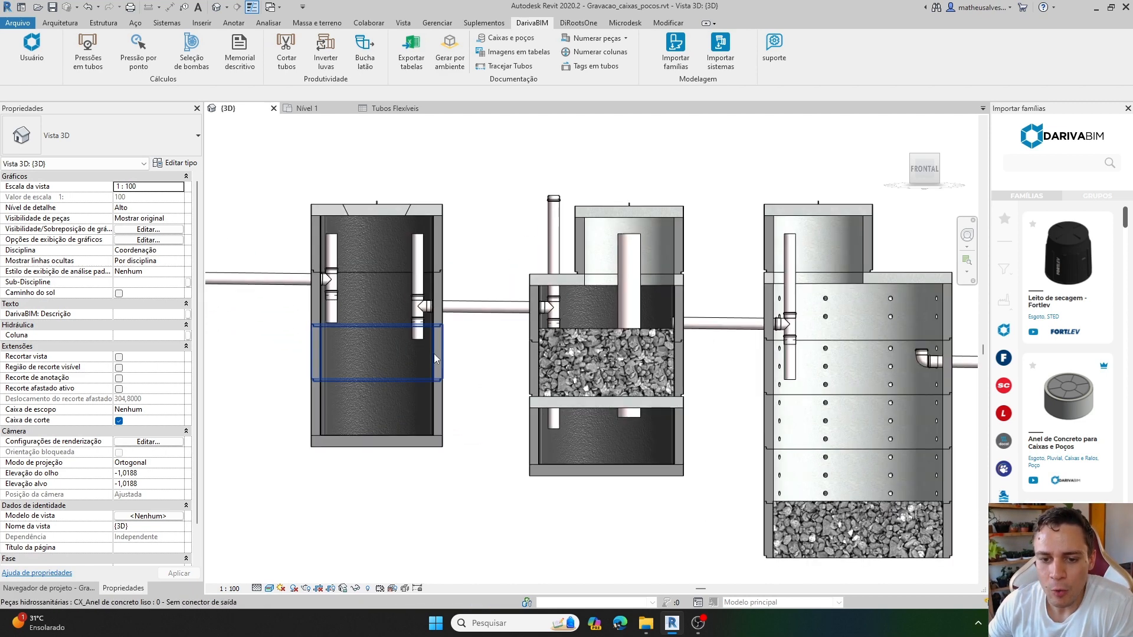
# Inspect the properties of the first tank's middle smooth concrete ring and look over the whole treatment line in front view.
pyautogui.click(360, 345)
pyautogui.scroll(-2, 360, 345)
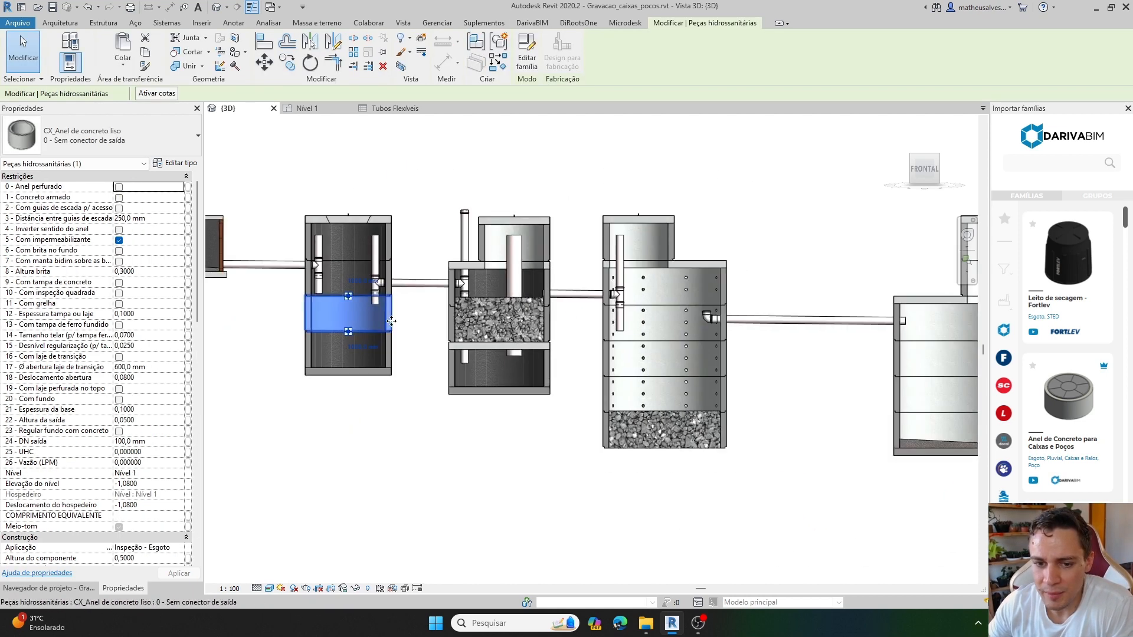
pyautogui.moveTo(780, 368); pyautogui.dragTo(710, 359, button='middle')
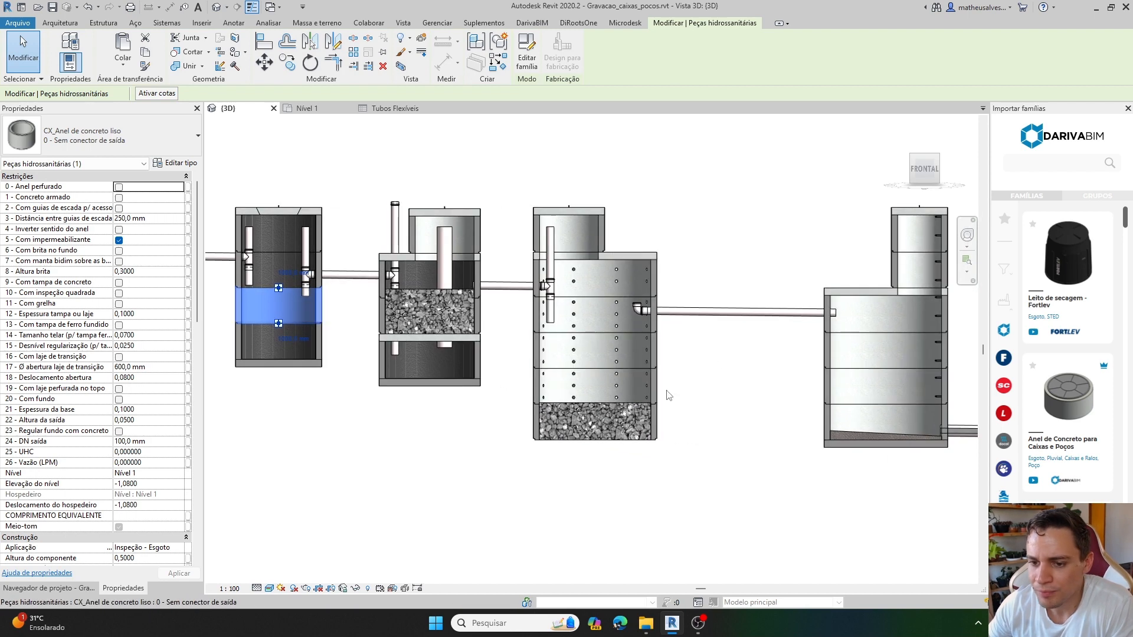
pyautogui.moveTo(808, 345); pyautogui.dragTo(690, 344, button='middle')
pyautogui.scroll(2, 821, 339)
pyautogui.scroll(-3, 843, 332)
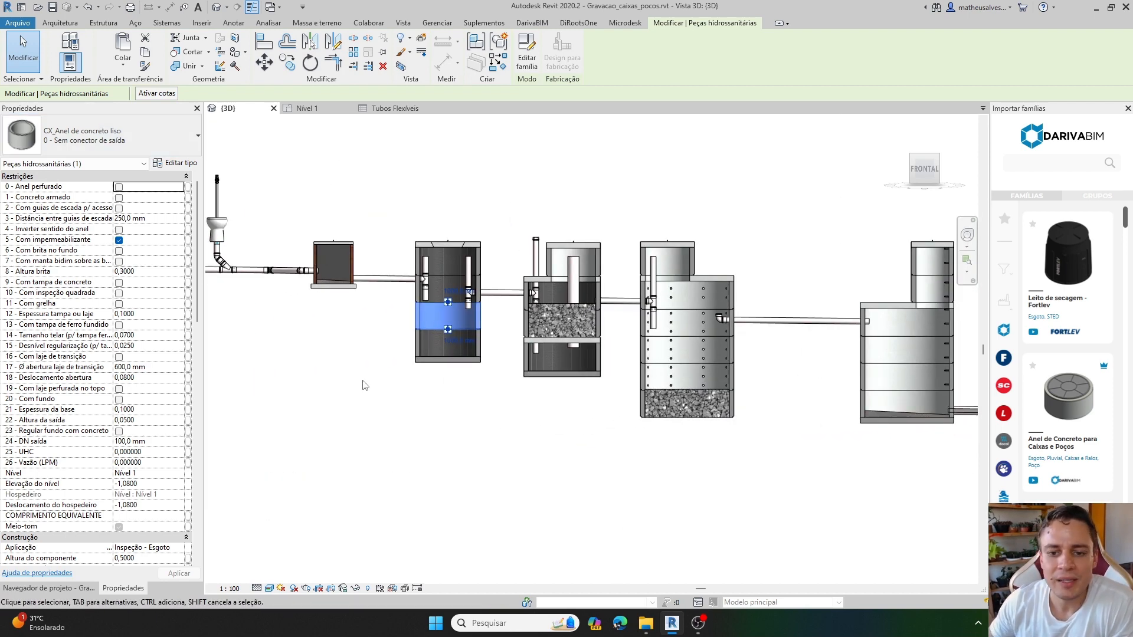
pyautogui.scroll(1, 413, 370)
pyautogui.click(508, 439)
pyautogui.moveTo(758, 380); pyautogui.dragTo(684, 384, button='middle')
pyautogui.scroll(-1, 684, 385)
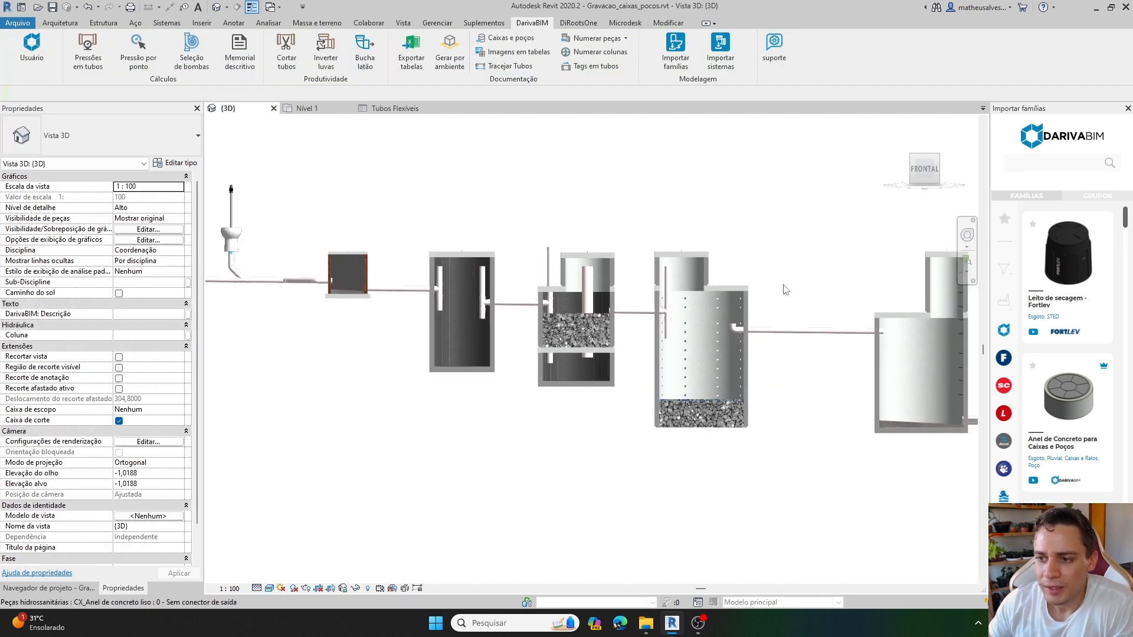
# Return the 3D view to the isometric corner orientation and examine the sectioned tanks and wells up close.
pyautogui.click(911, 156)
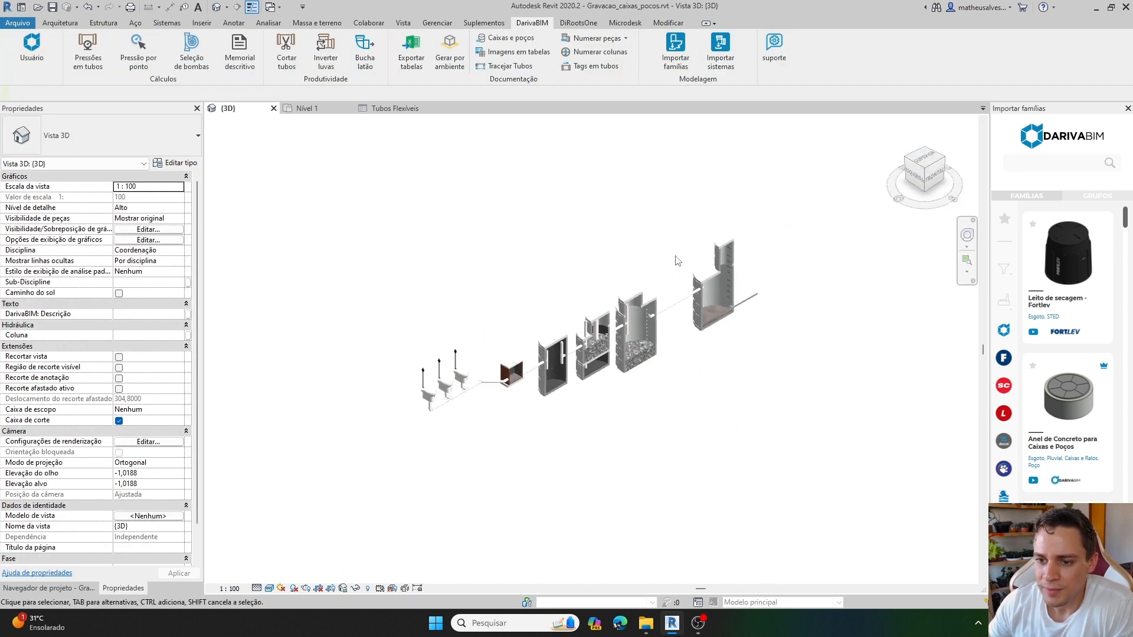
pyautogui.scroll(1, 779, 330)
pyautogui.scroll(2, 773, 344)
pyautogui.moveTo(773, 342); pyautogui.dragTo(728, 382, button='middle')
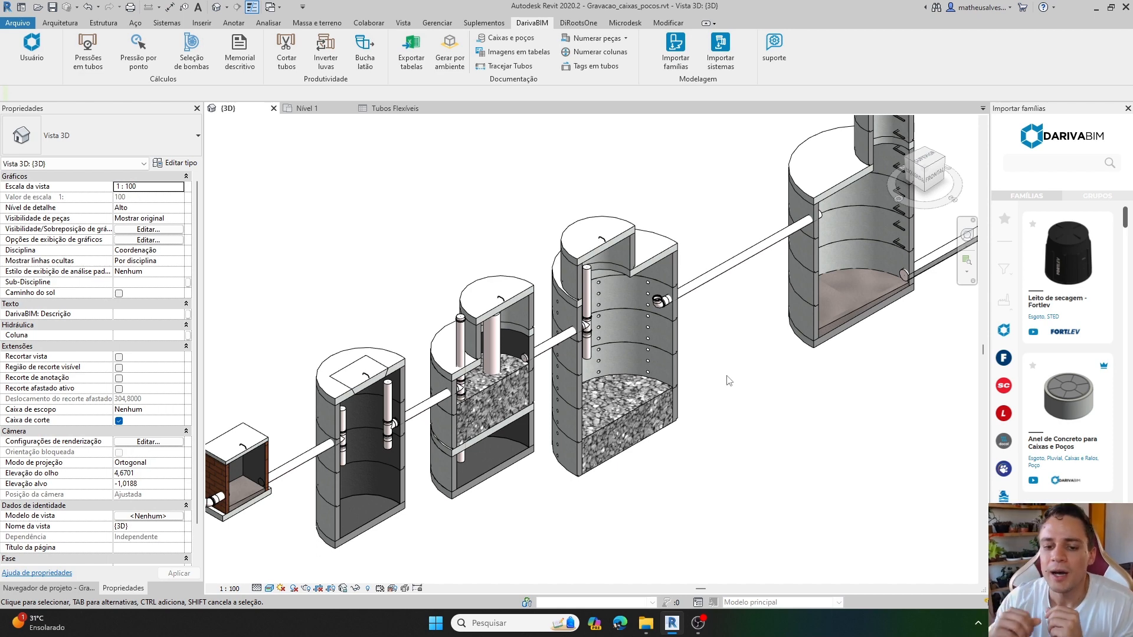
pyautogui.keyDown('shift'); pyautogui.moveTo(667, 459); pyautogui.dragTo(725, 431, button='middle'); pyautogui.keyUp('shift')
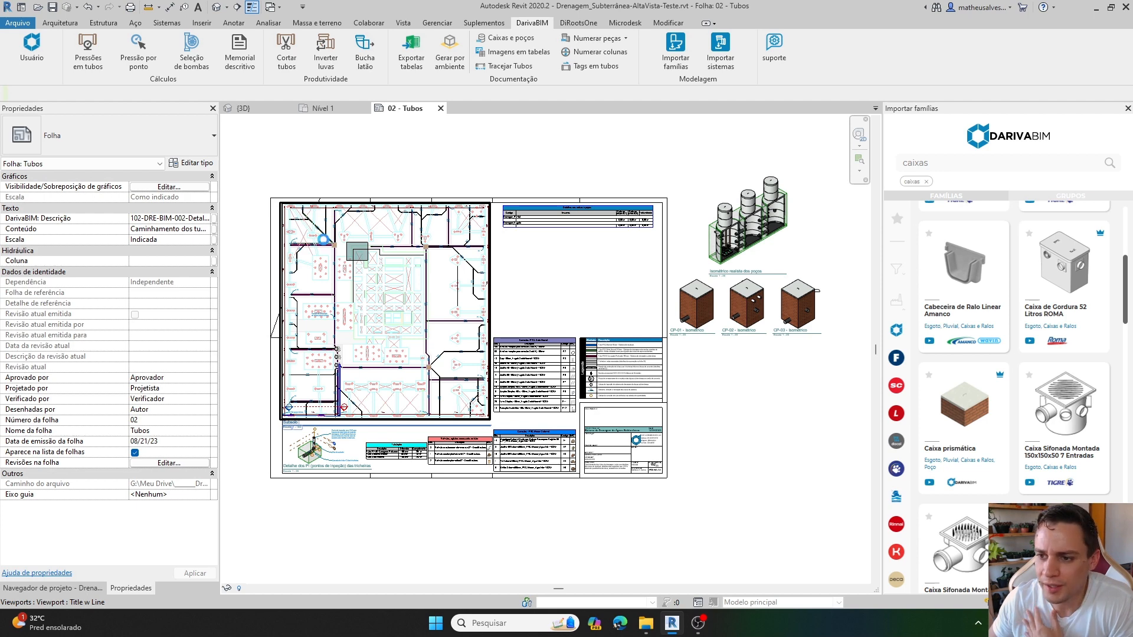
# Examine the drainage plan on sheet 02 - Tubos, including its prismatic boxes, round wells and pipe runs.
pyautogui.scroll(1, 325, 245)
pyautogui.scroll(2, 325, 245)
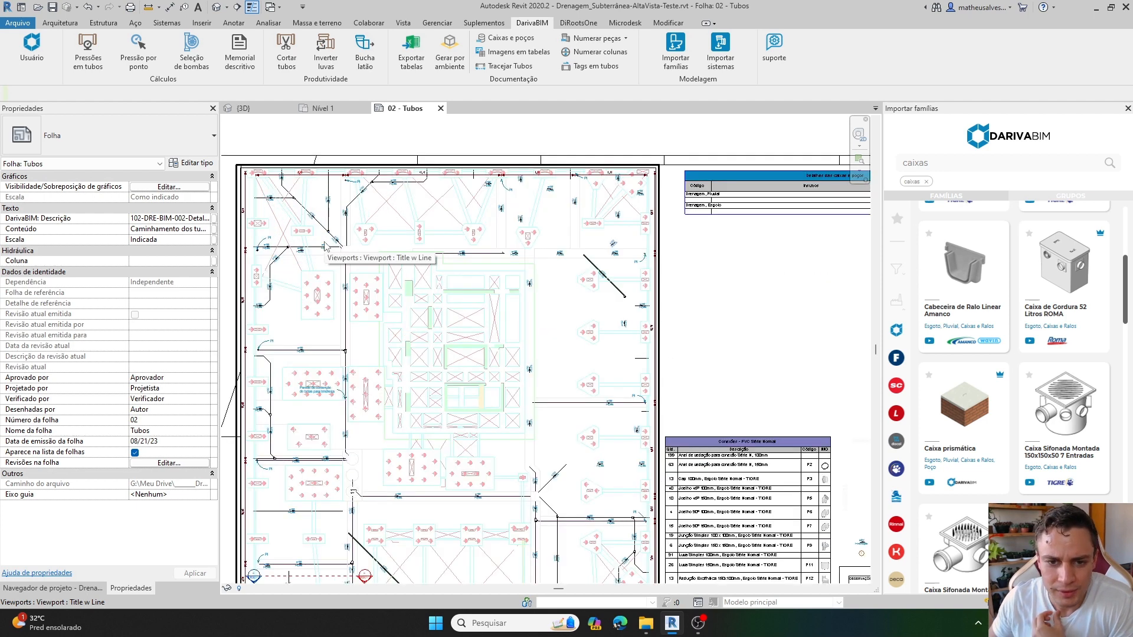
pyautogui.scroll(3, 325, 245)
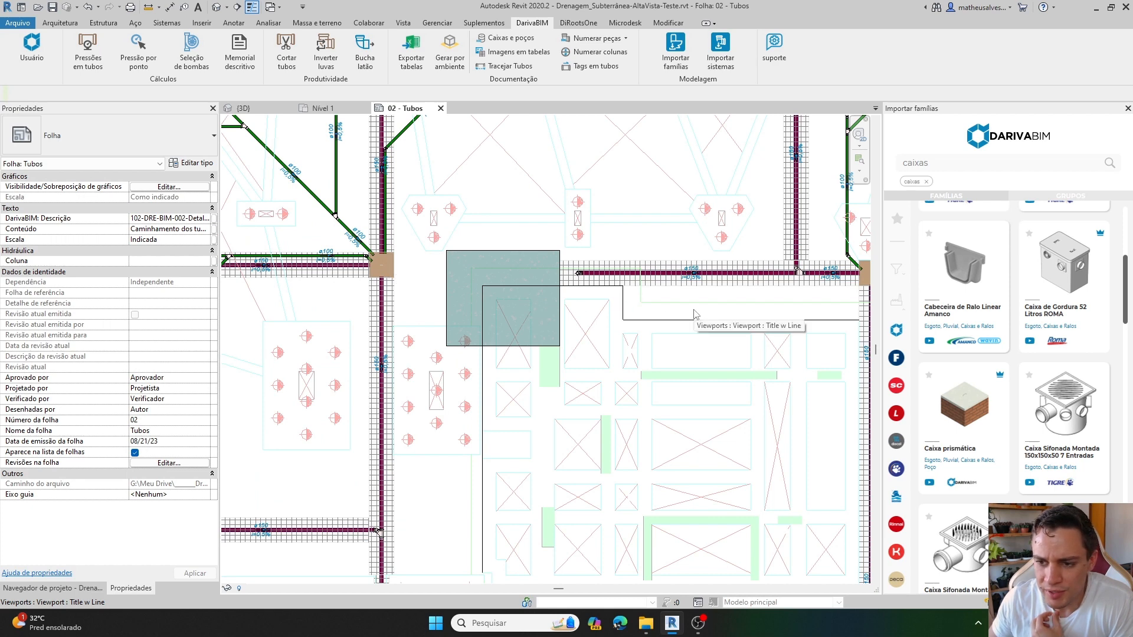
pyautogui.scroll(1, 373, 268)
pyautogui.scroll(-3, 373, 268)
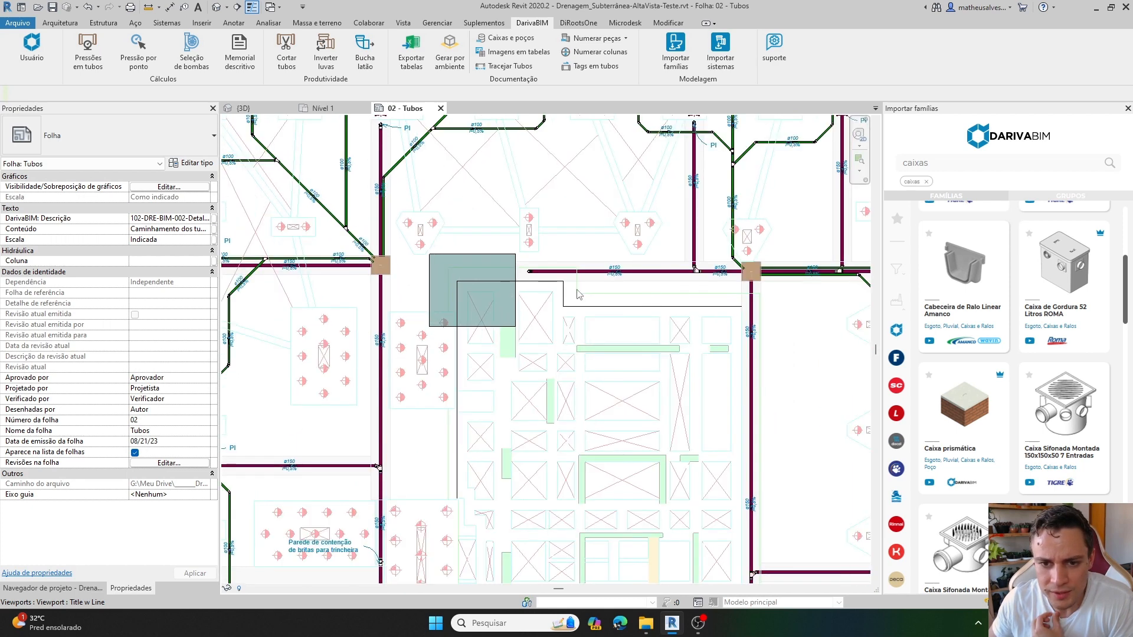
pyautogui.scroll(3, 665, 276)
pyautogui.moveTo(660, 508); pyautogui.dragTo(590, 159, button='middle')
pyautogui.scroll(-1, 590, 159)
pyautogui.scroll(4, 605, 464)
pyautogui.scroll(-3, 595, 451)
pyautogui.moveTo(474, 463); pyautogui.dragTo(706, 429, button='middle')
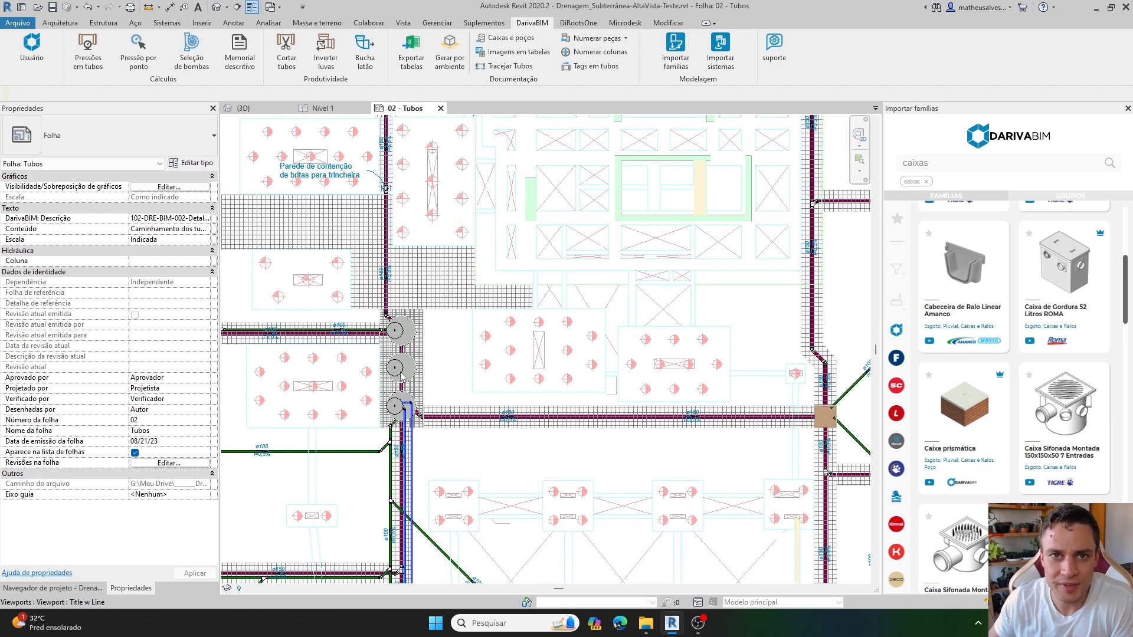
pyautogui.scroll(-1, 515, 329)
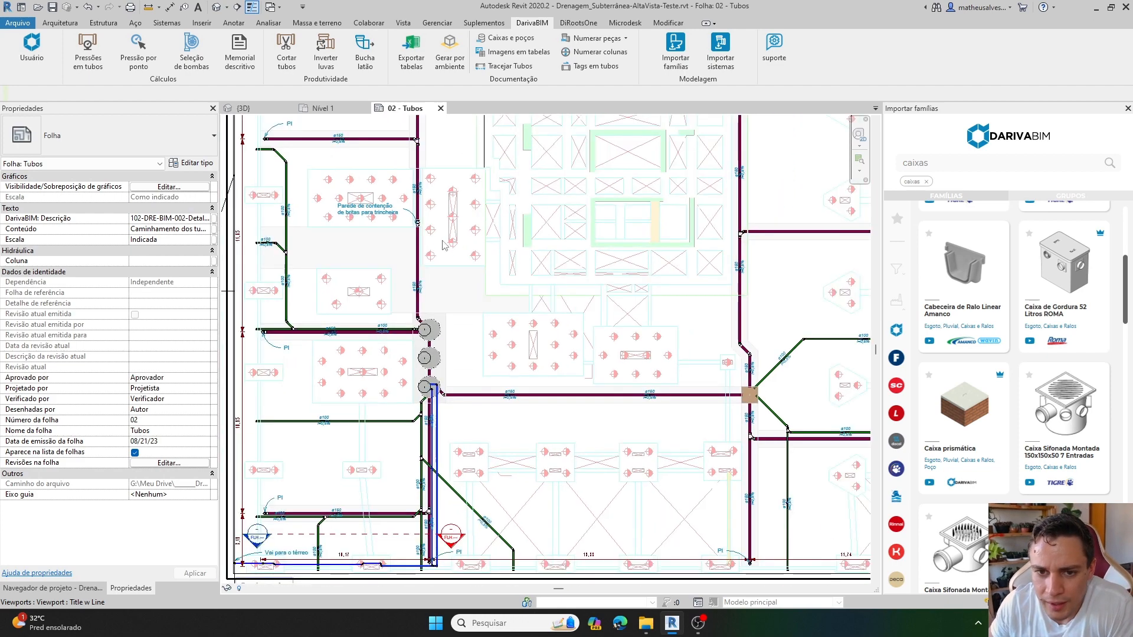
# Activate the Subsolo floor plan viewport on the sheet for editing around the upper-left prismatic box.
pyautogui.moveTo(501, 254); pyautogui.dragTo(505, 406, button='middle')
pyautogui.moveTo(447, 137); pyautogui.dragTo(442, 239, button='middle')
pyautogui.scroll(2, 441, 240)
pyautogui.doubleClick(441, 240)
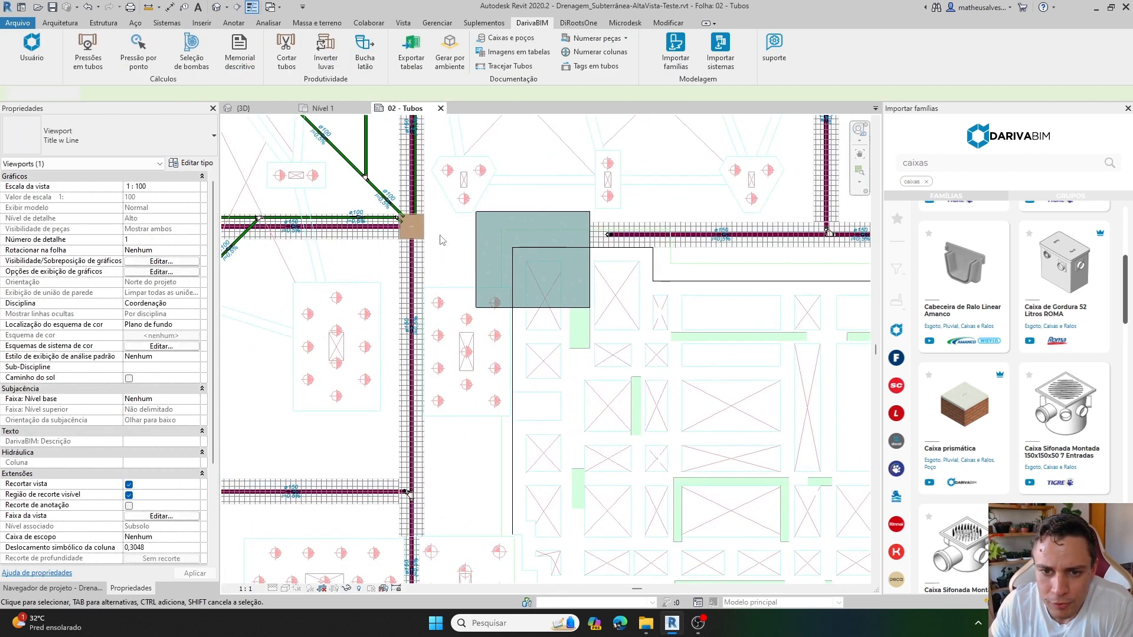
pyautogui.scroll(3, 441, 240)
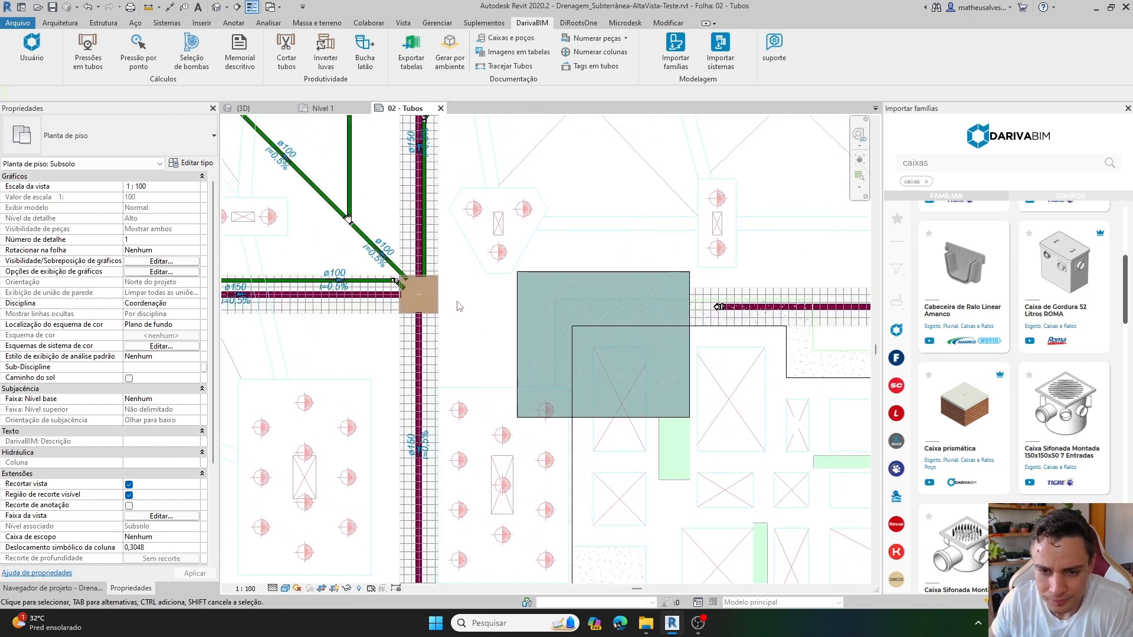
pyautogui.moveTo(464, 308); pyautogui.dragTo(407, 309, button='middle')
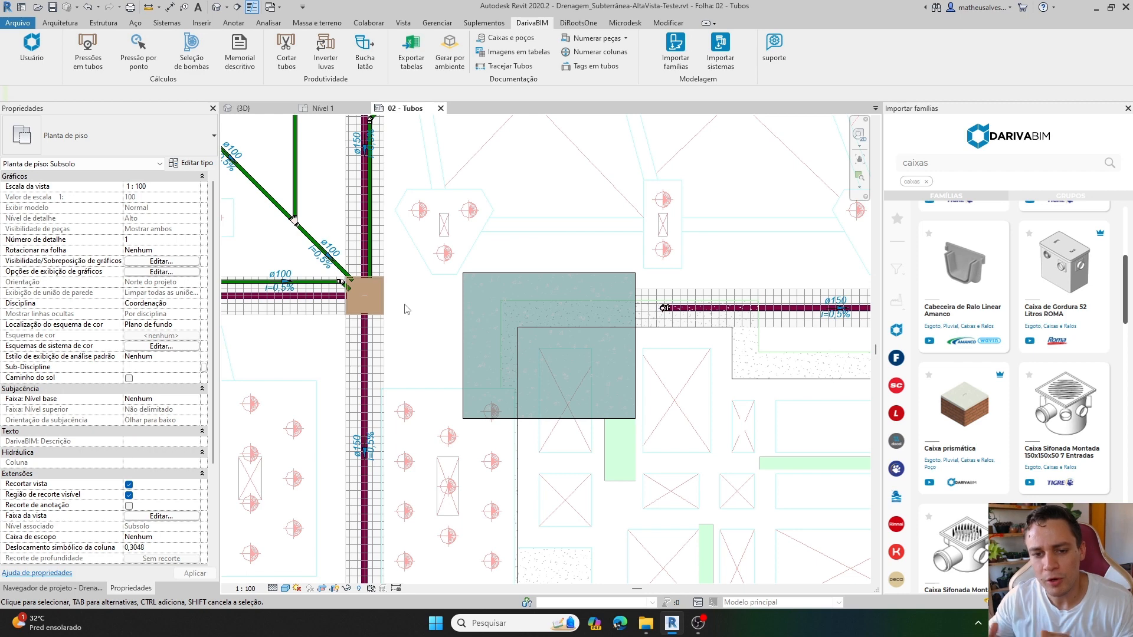
# Tag the prismatic box at the pipe junction, placing the tag above and right of it with a right-angled leader.
pyautogui.press('t')
pyautogui.press('g')
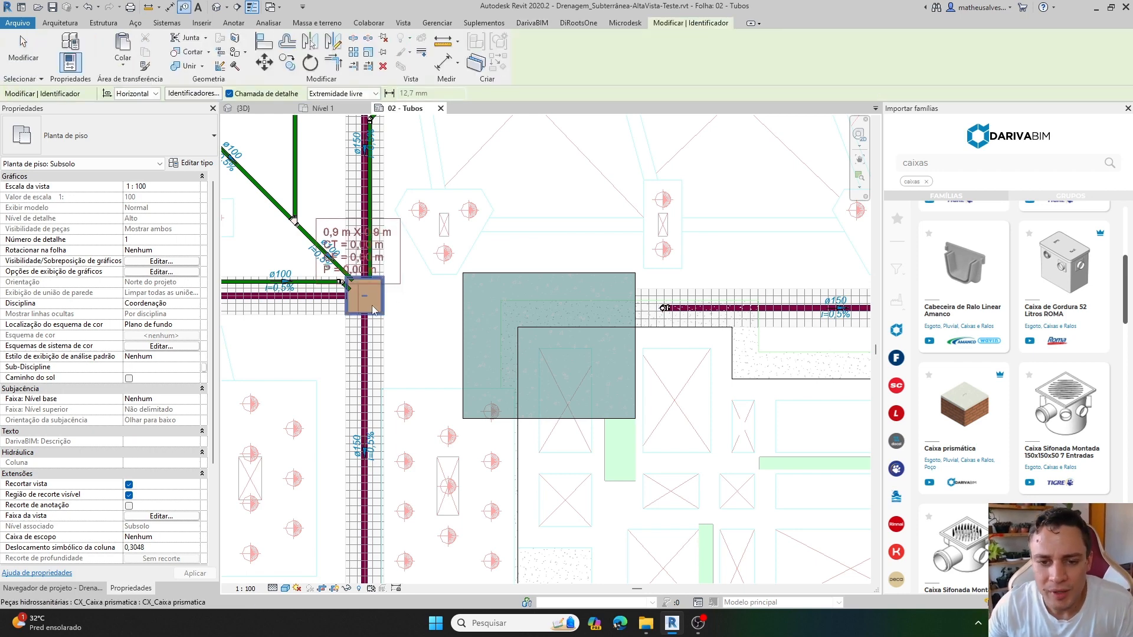
pyautogui.scroll(2, 383, 298)
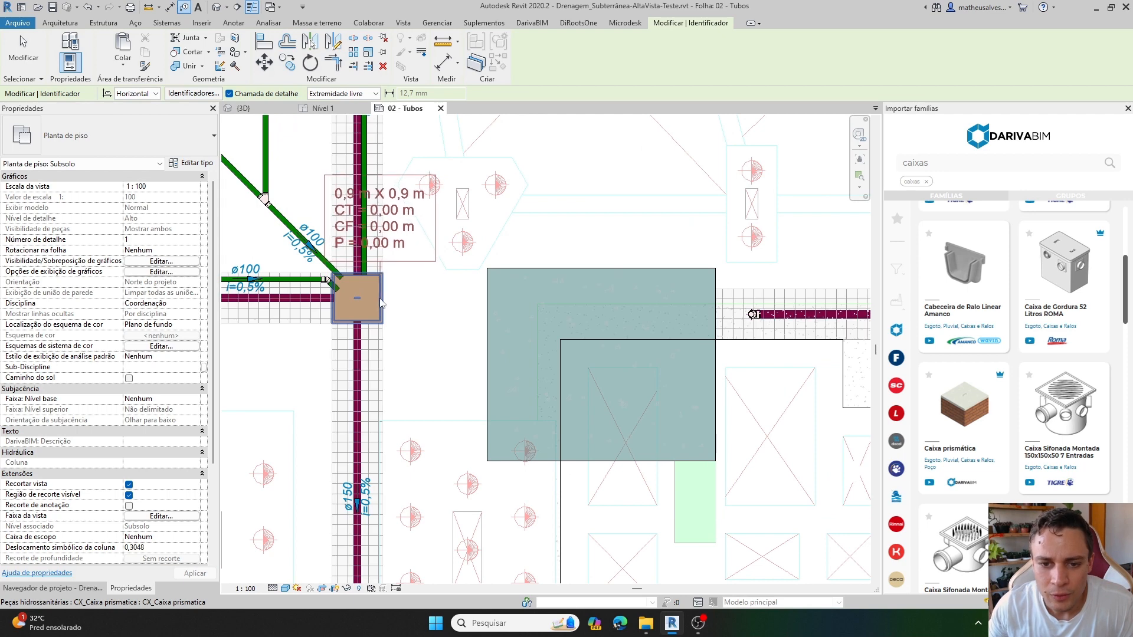
pyautogui.click(378, 300)
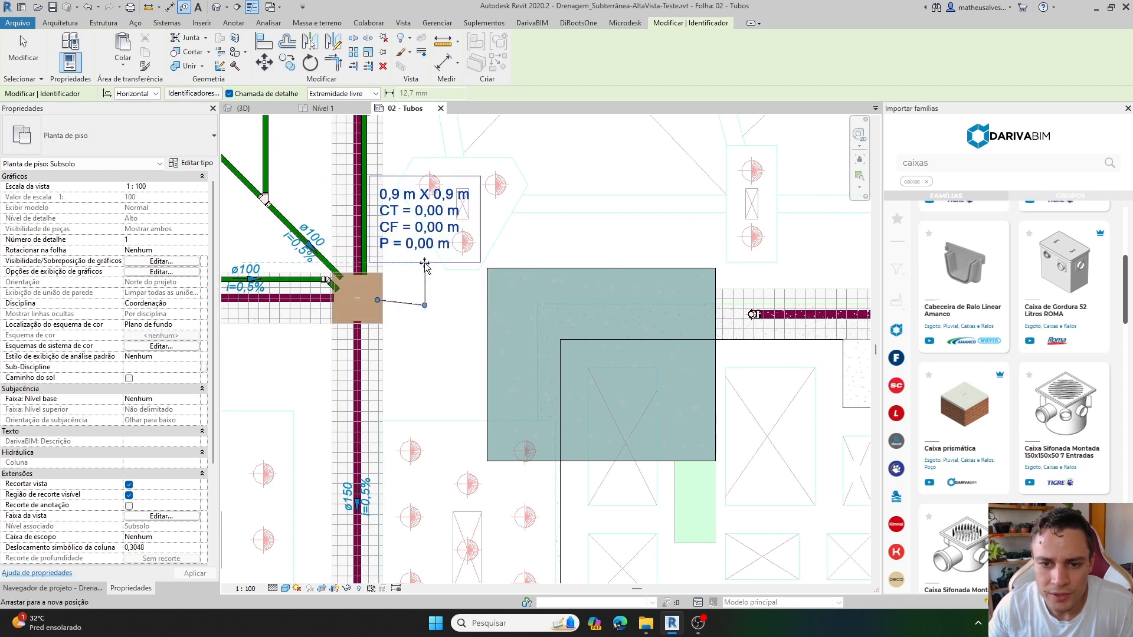
pyautogui.click(435, 263)
pyautogui.moveTo(435, 307); pyautogui.dragTo(435, 301)
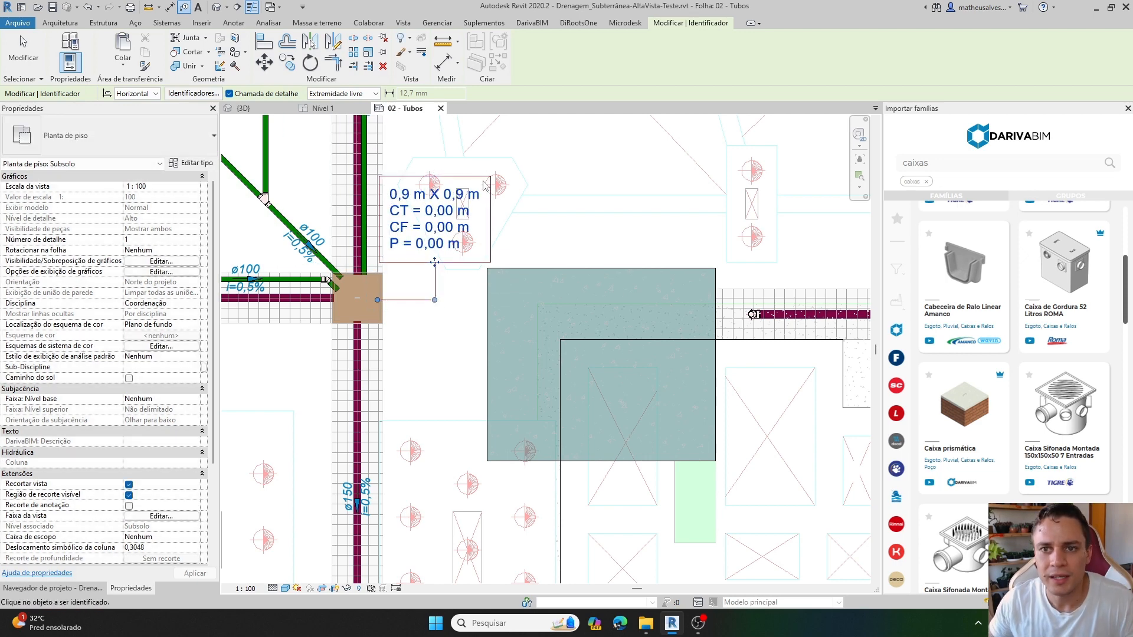
# Mark the Modelos de vista, tabelas, legendas, folhas e TAGs configuration for DarivaBIM system import, and close without importing it.
pyautogui.click(531, 23)
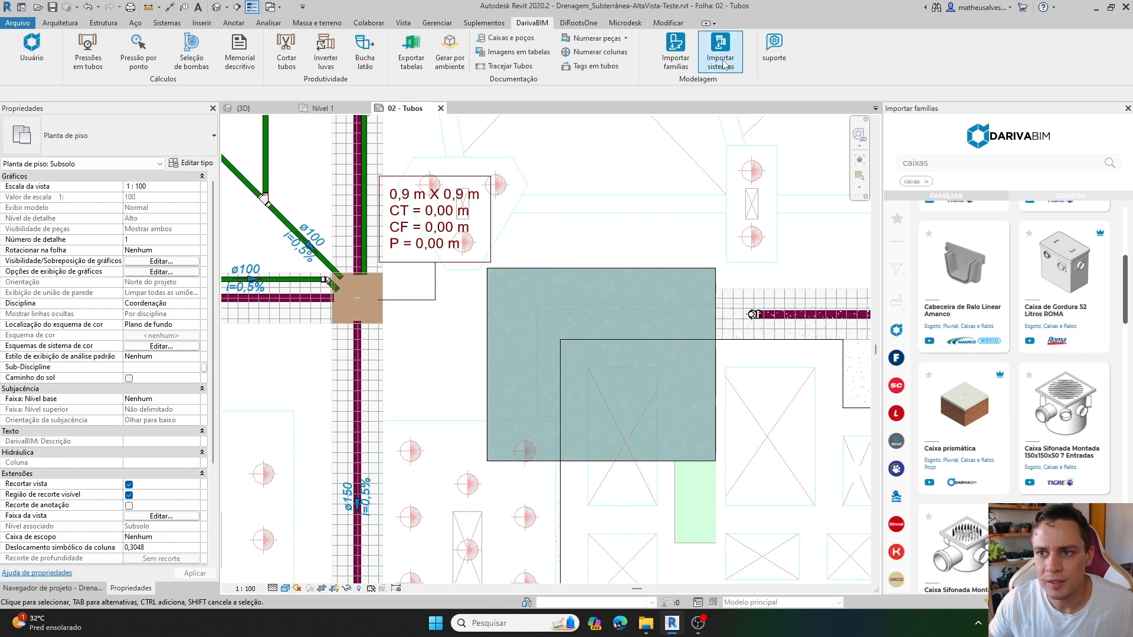
pyautogui.click(719, 53)
pyautogui.click(512, 250)
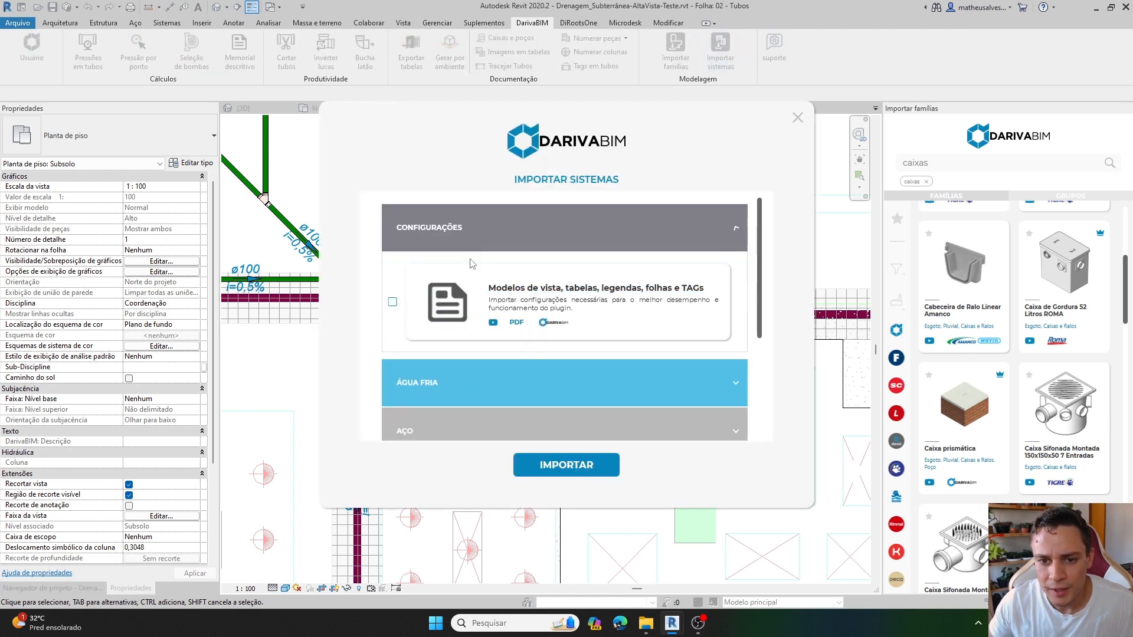
pyautogui.click(392, 302)
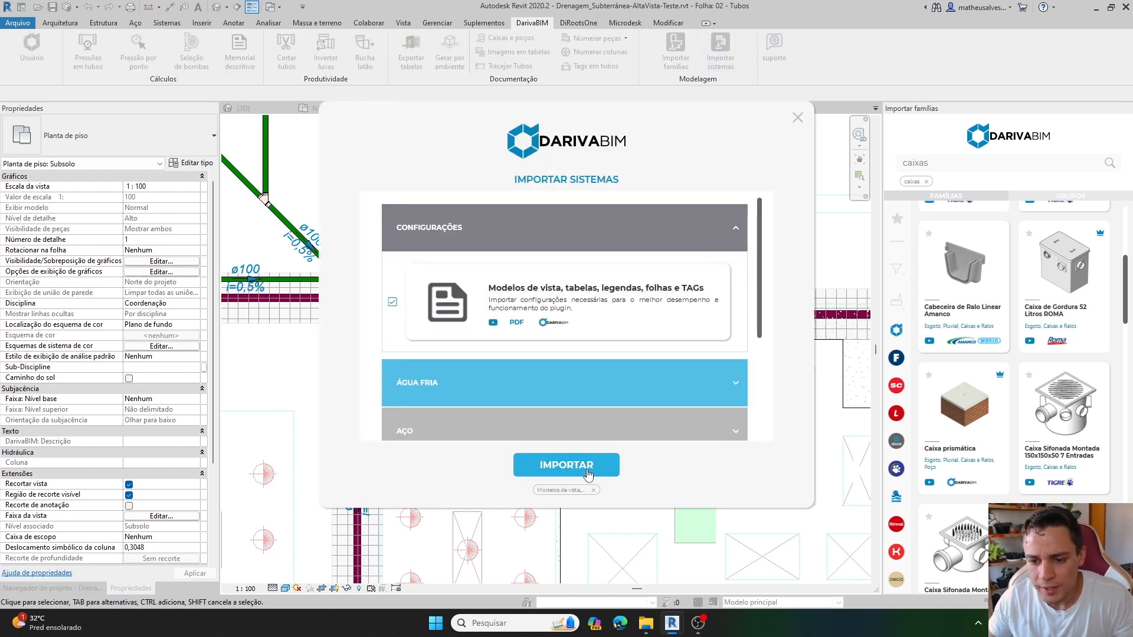
pyautogui.click(798, 118)
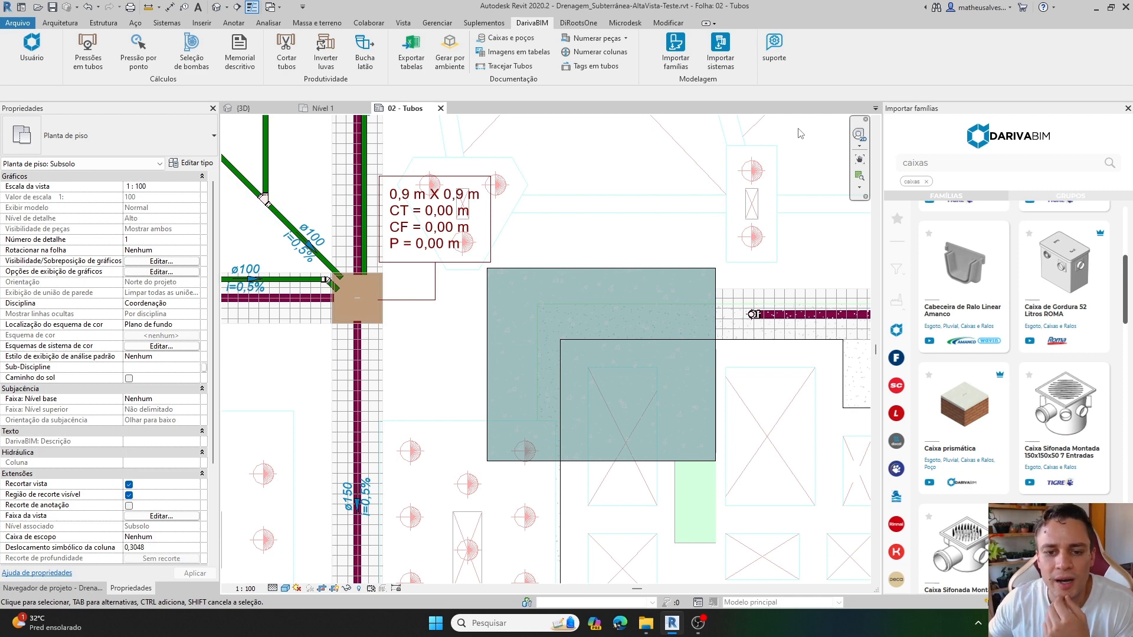
# Start tagging by category with ID_Caixas (DarivaBIM) : Descrição as the tag family for Peças hidrossanitárias.
pyautogui.moveTo(406, 289); pyautogui.dragTo(419, 290, button='middle')
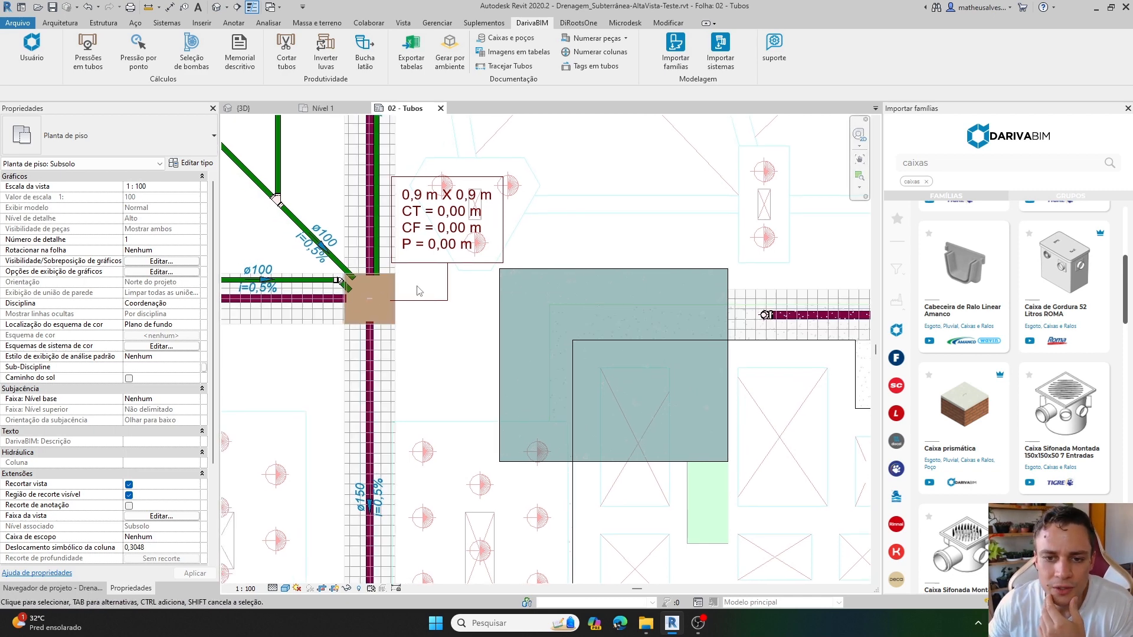
pyautogui.click(430, 253)
pyautogui.click(452, 327)
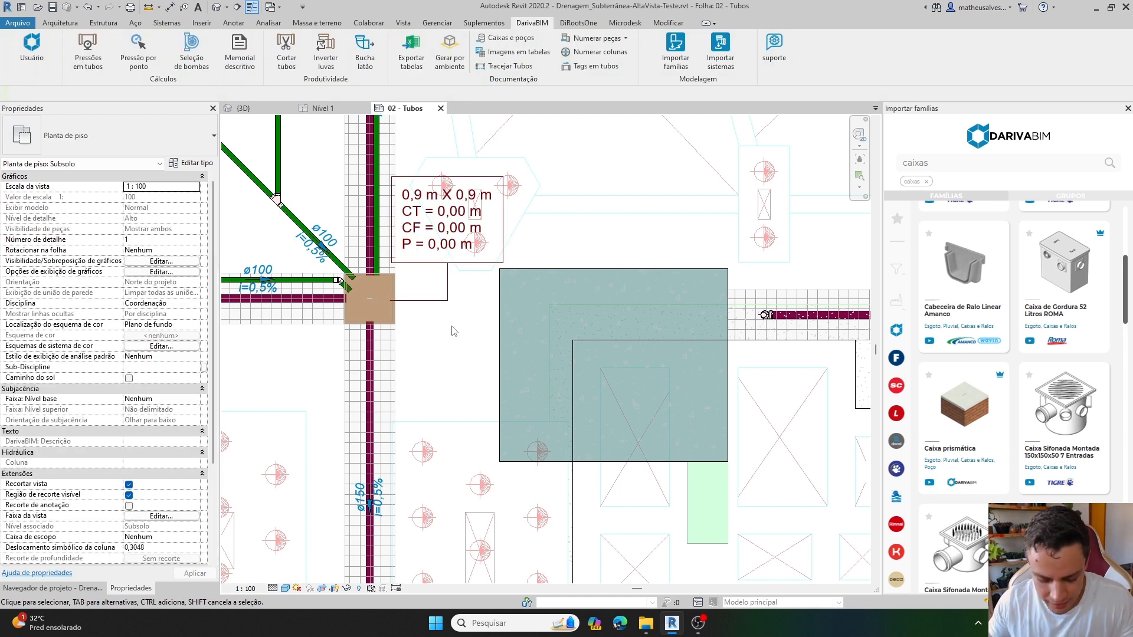
pyautogui.press('t')
pyautogui.press('g')
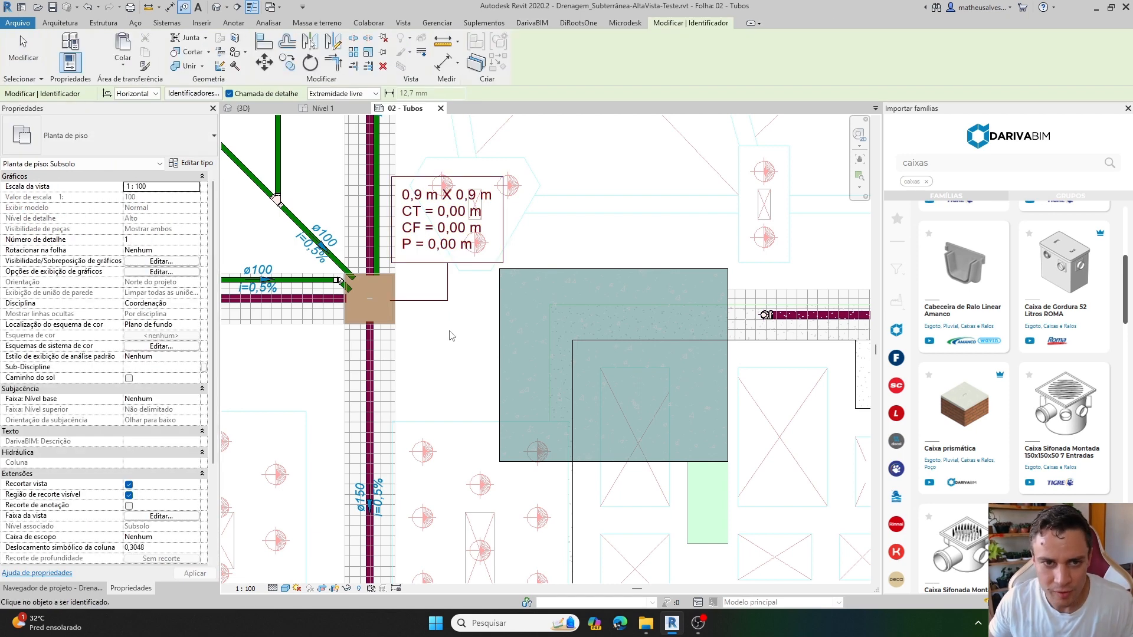
pyautogui.click(203, 98)
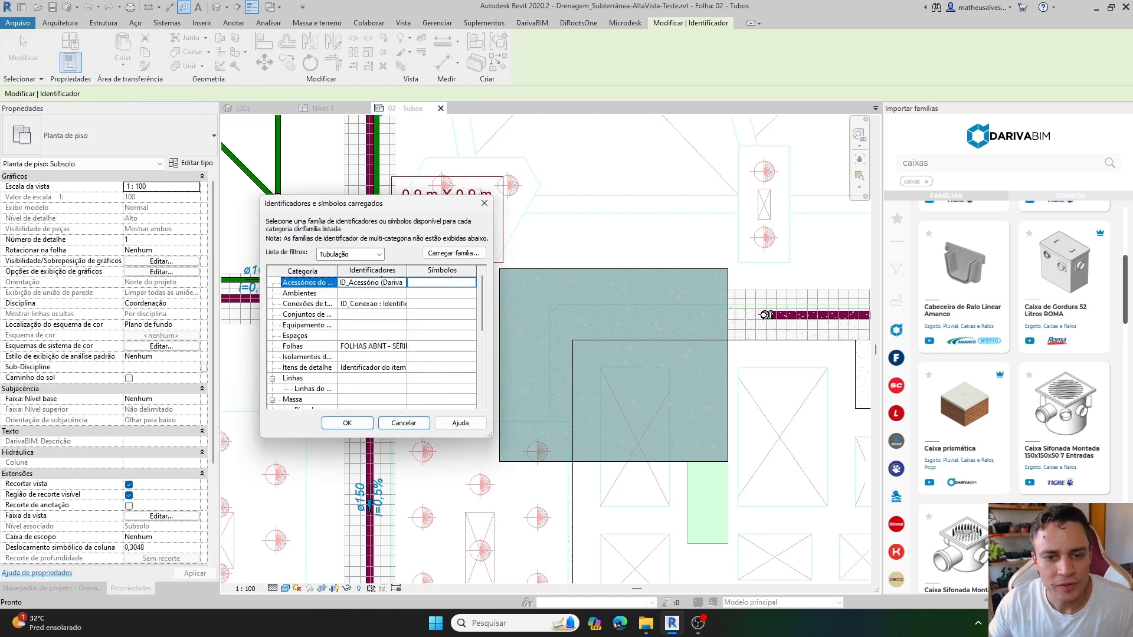
pyautogui.scroll(-3, 376, 334)
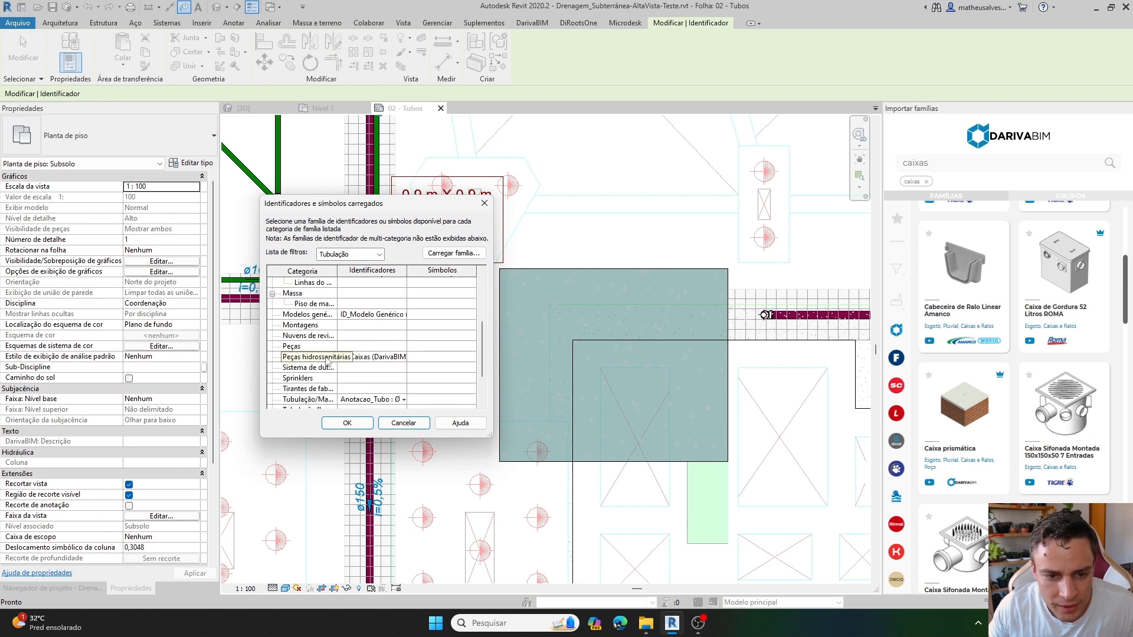
pyautogui.click(318, 357)
pyautogui.click(357, 358)
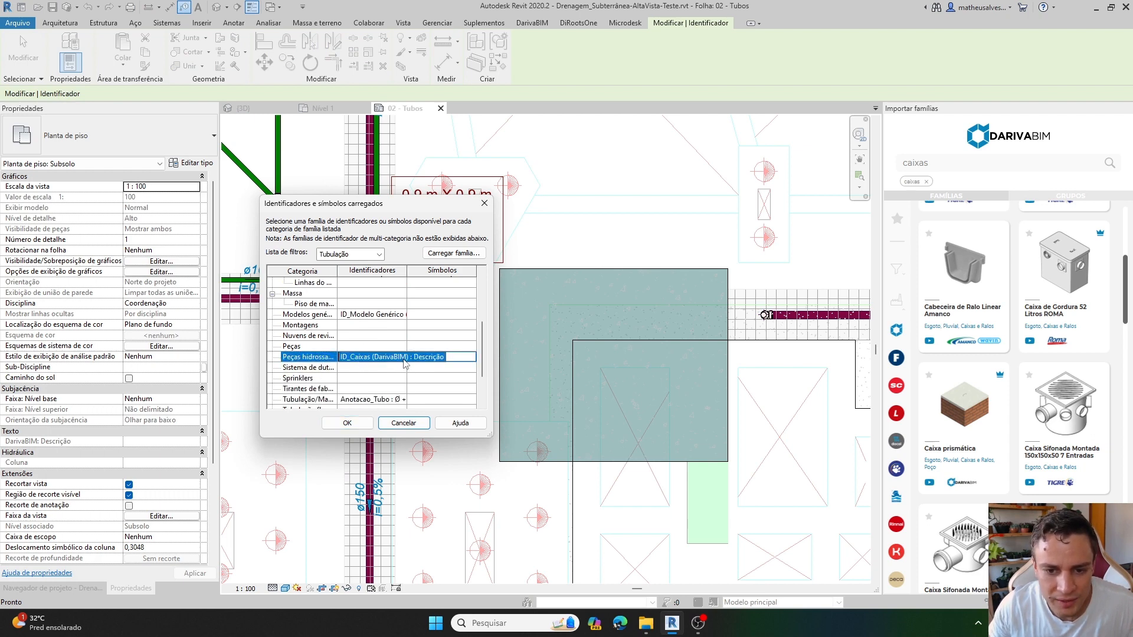
pyautogui.click(401, 357)
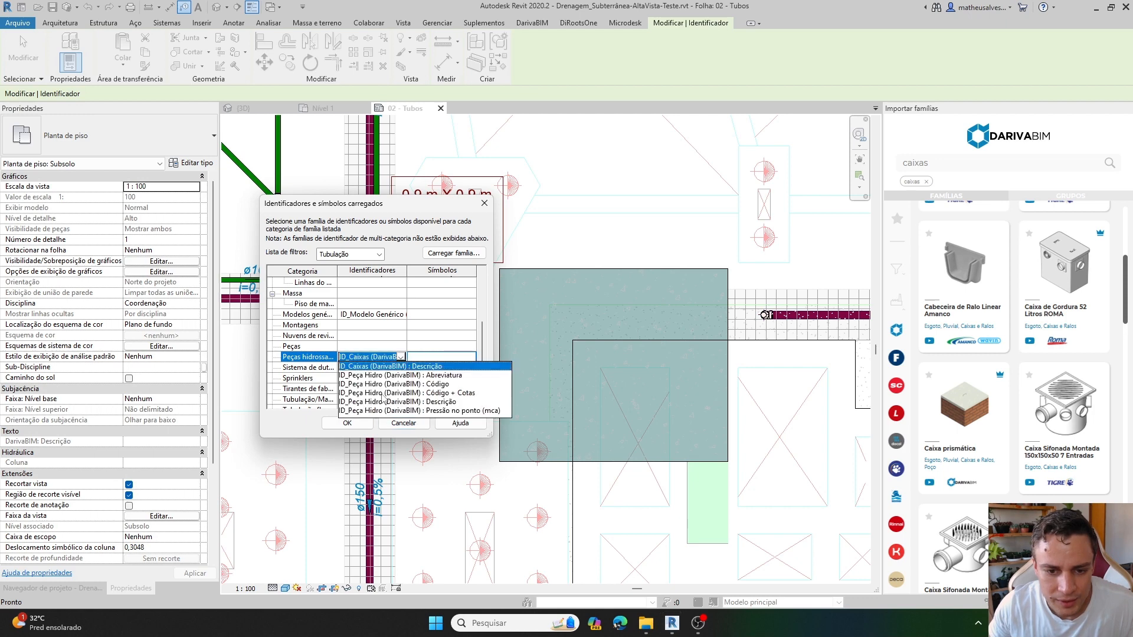
pyautogui.click(366, 366)
pyautogui.click(347, 423)
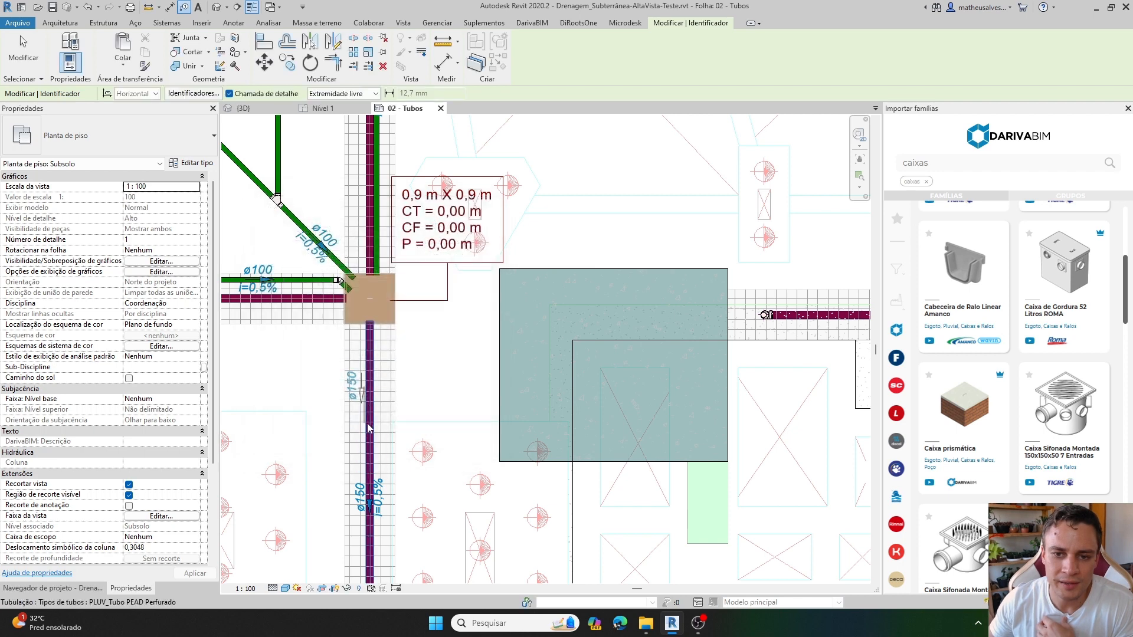
# Tag the prismatic box at the plan's upper-right pipe junction, placing the tag above and right of it with a bent leader.
pyautogui.moveTo(449, 345); pyautogui.dragTo(437, 370, button='middle')
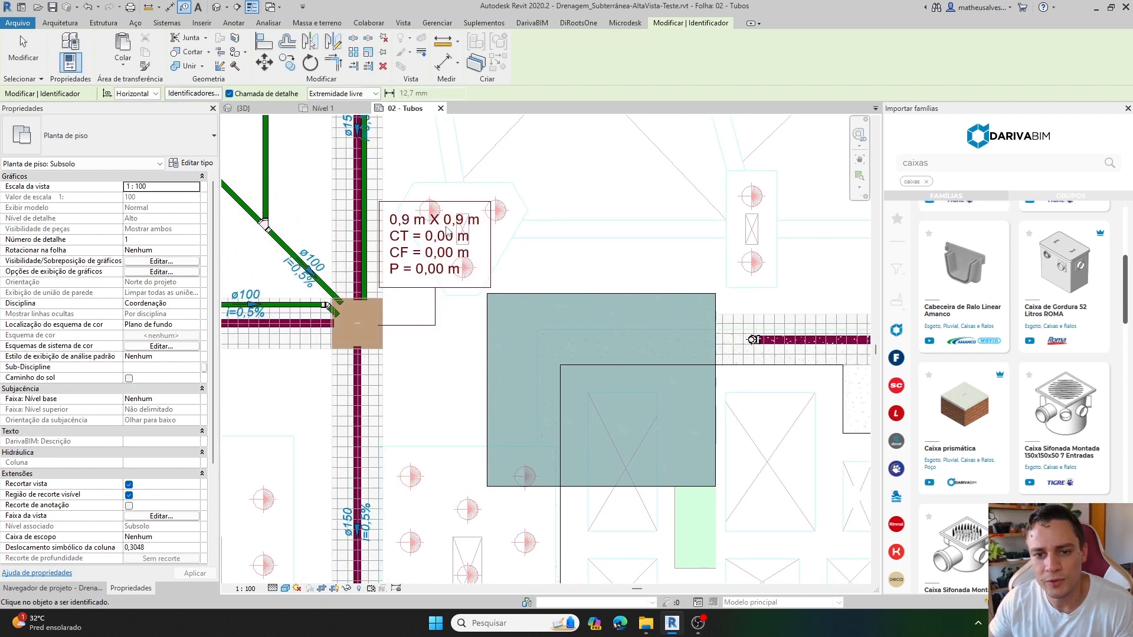
pyautogui.scroll(-3, 437, 336)
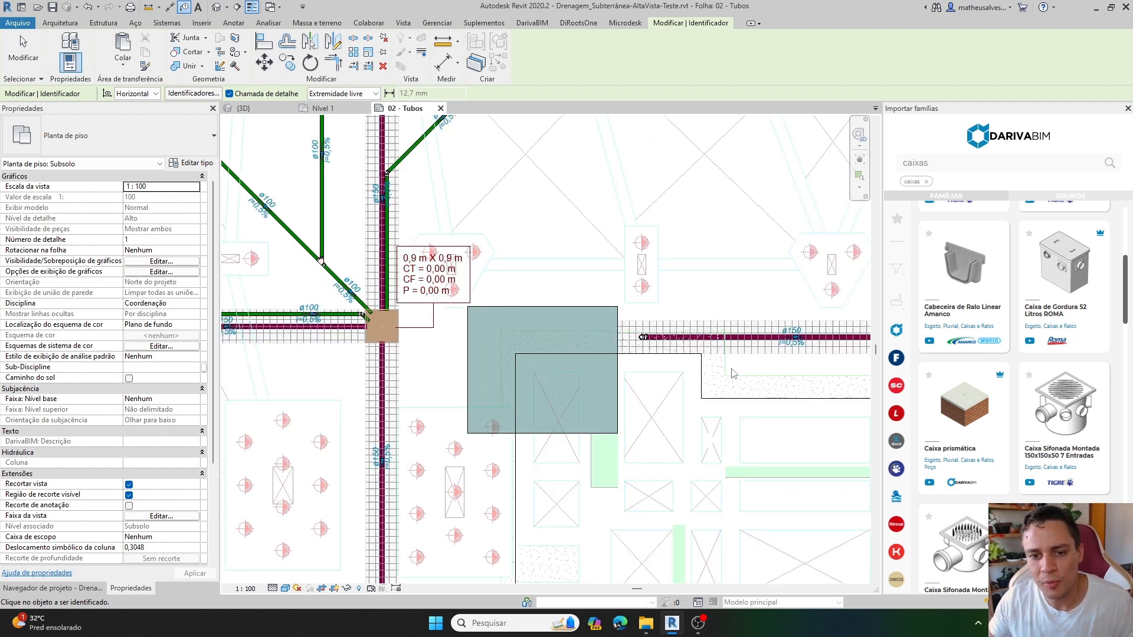
pyautogui.moveTo(731, 372); pyautogui.dragTo(160, 354, button='middle')
pyautogui.scroll(2, 495, 306)
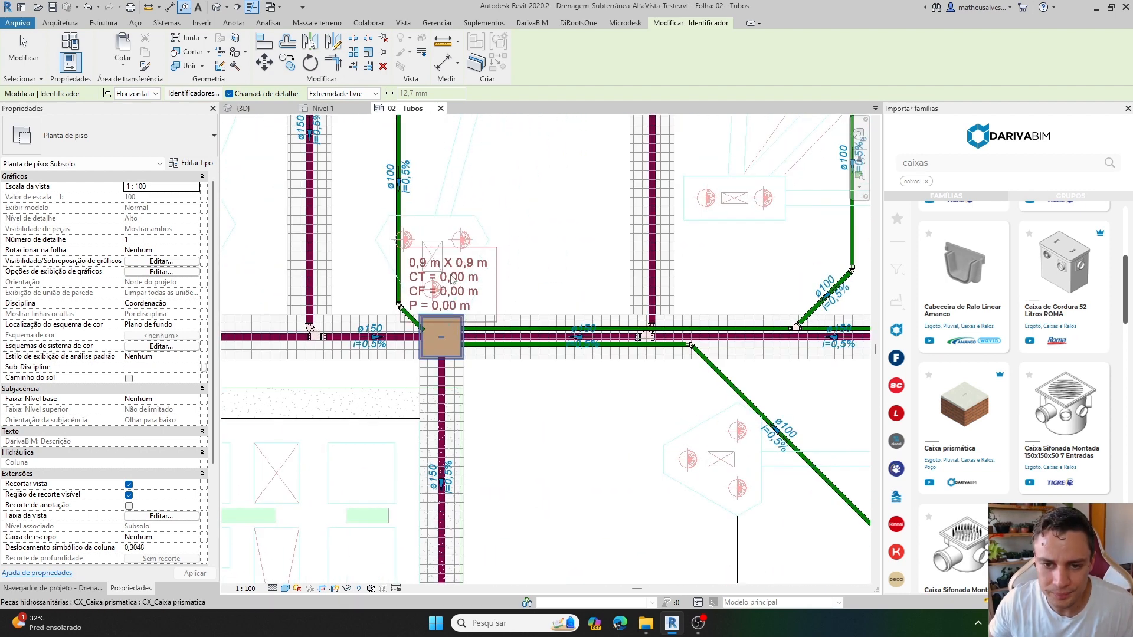
pyautogui.click(463, 282)
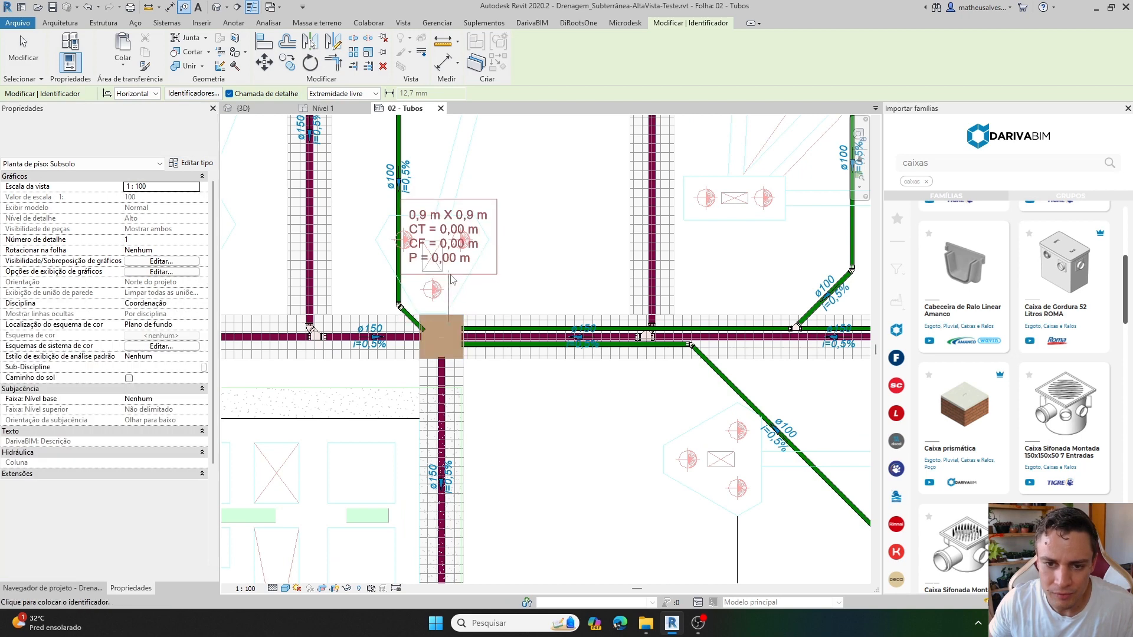
pyautogui.click(485, 285)
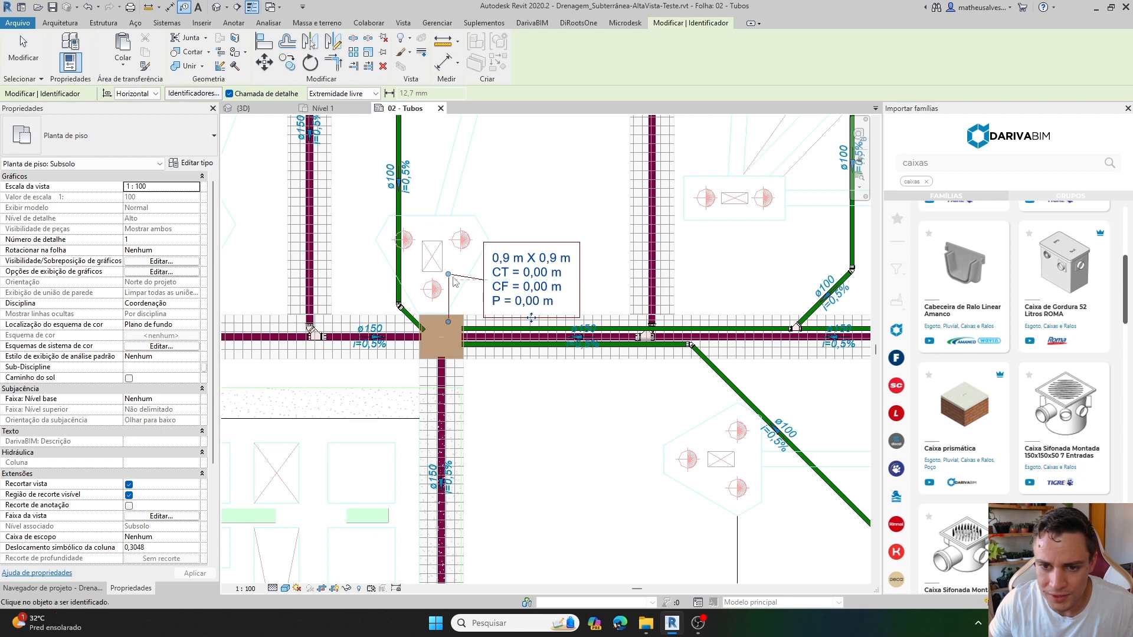
pyautogui.press('Escape')
pyautogui.press('Escape')
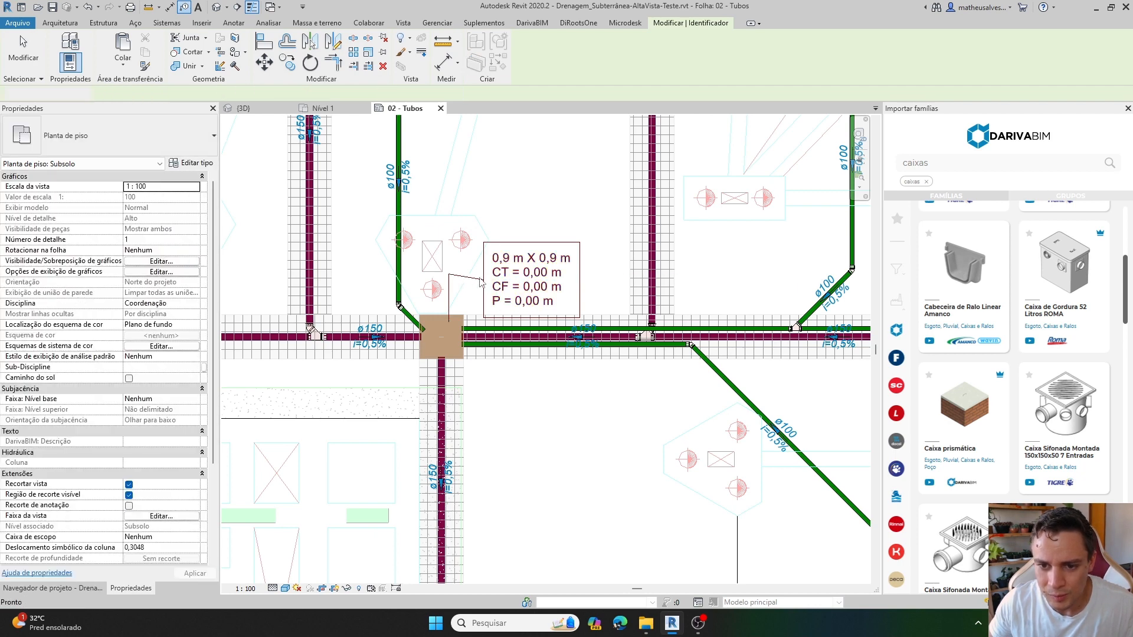
# Lower the leader elbow of the upper-right prismatic box's tag slightly to flatten its upper segment.
pyautogui.scroll(3, 485, 286)
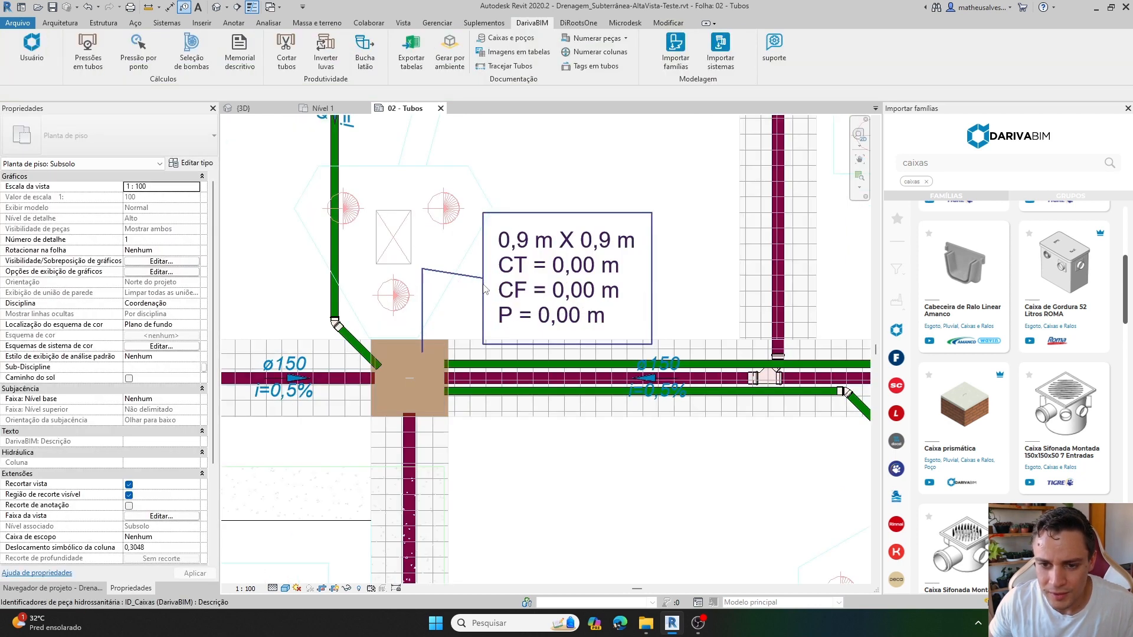
pyautogui.click(424, 274)
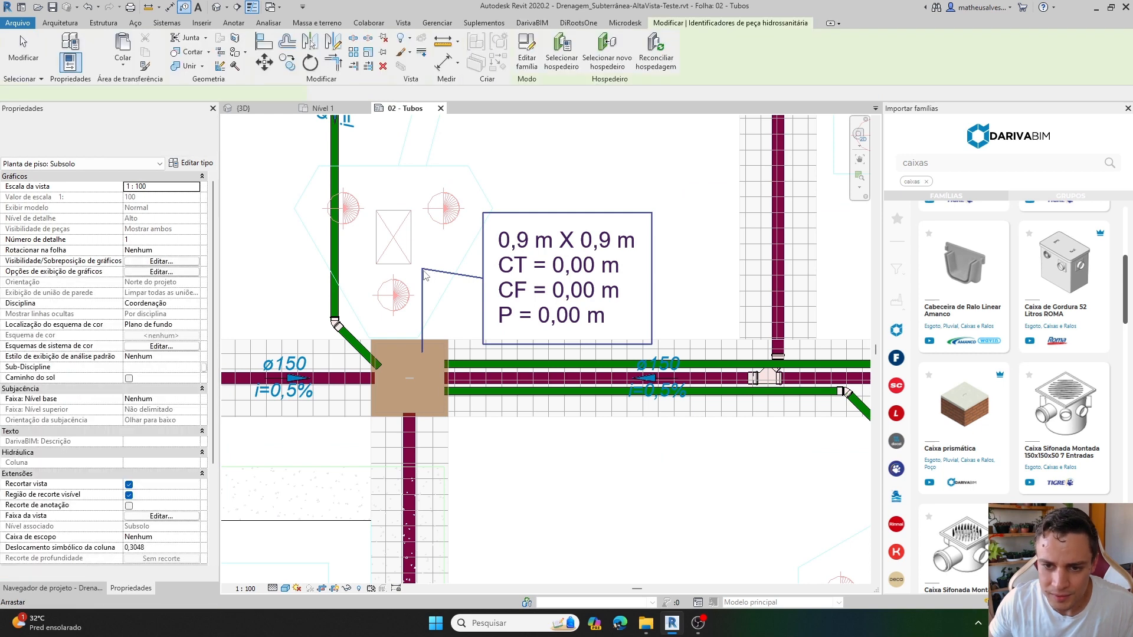
pyautogui.moveTo(423, 271); pyautogui.dragTo(422, 283)
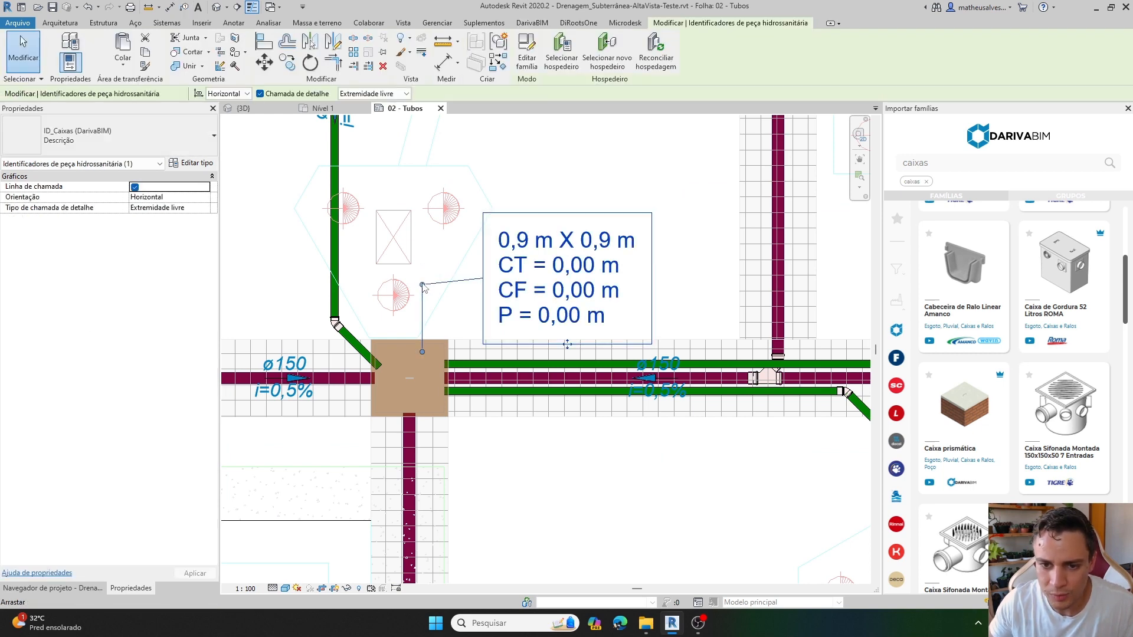
pyautogui.press('Escape')
# Tag the prismatic box at the plan's lower-right junction, placing the tag directly to its right.
pyautogui.scroll(-5, 511, 306)
pyautogui.scroll(-3, 516, 383)
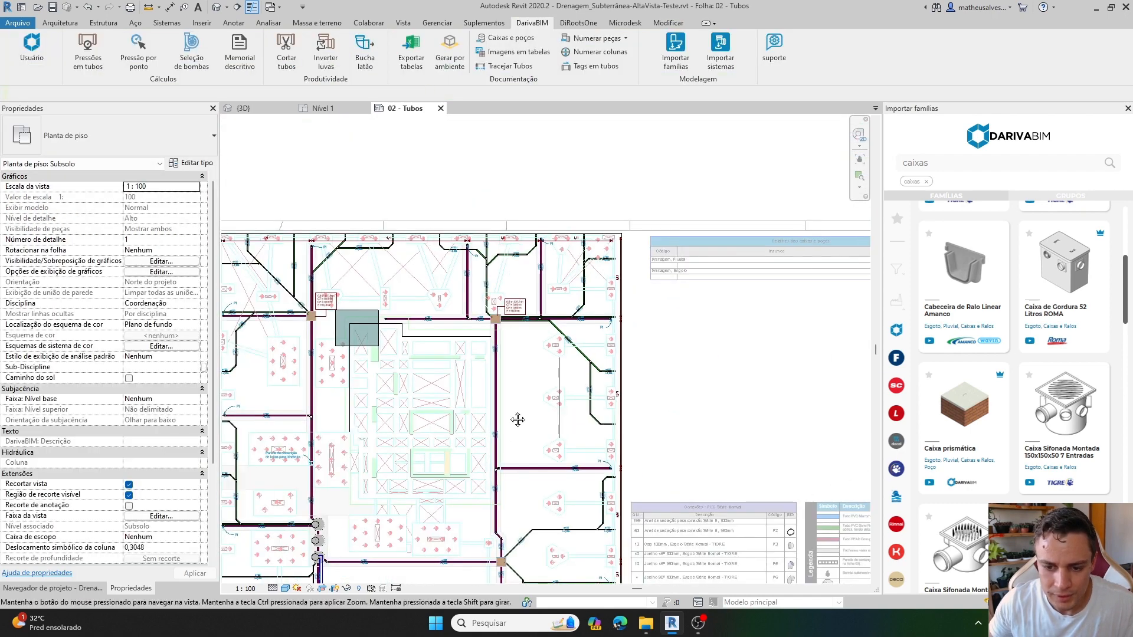
pyautogui.scroll(10, 531, 424)
pyautogui.press('t')
pyautogui.press('g')
pyautogui.scroll(-3, 548, 448)
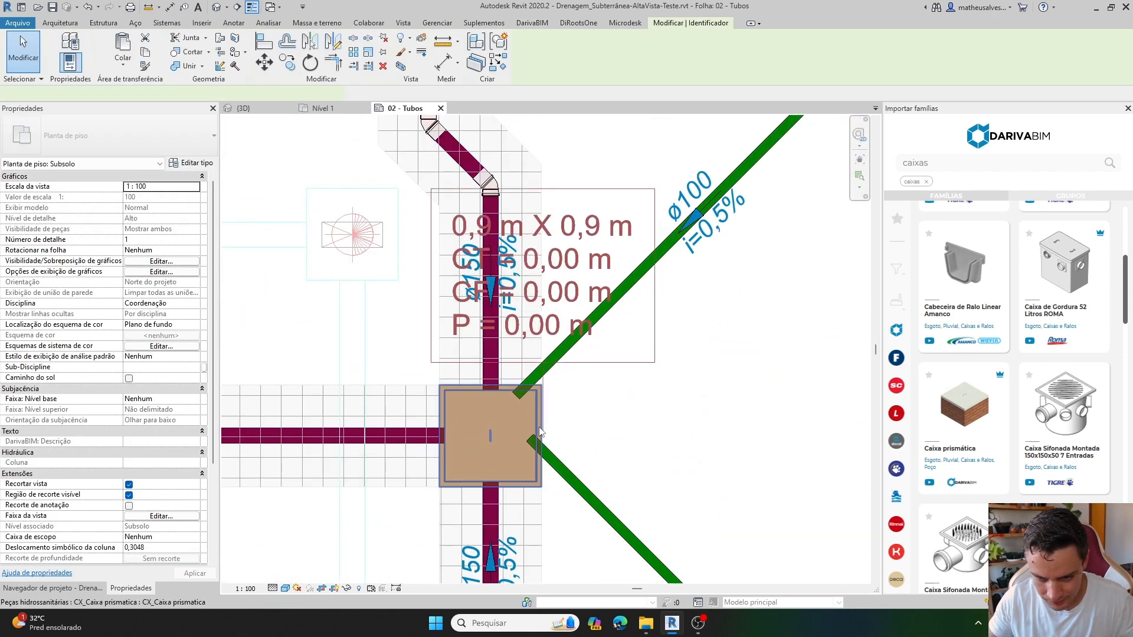
pyautogui.click(611, 419)
pyautogui.scroll(-4, 612, 419)
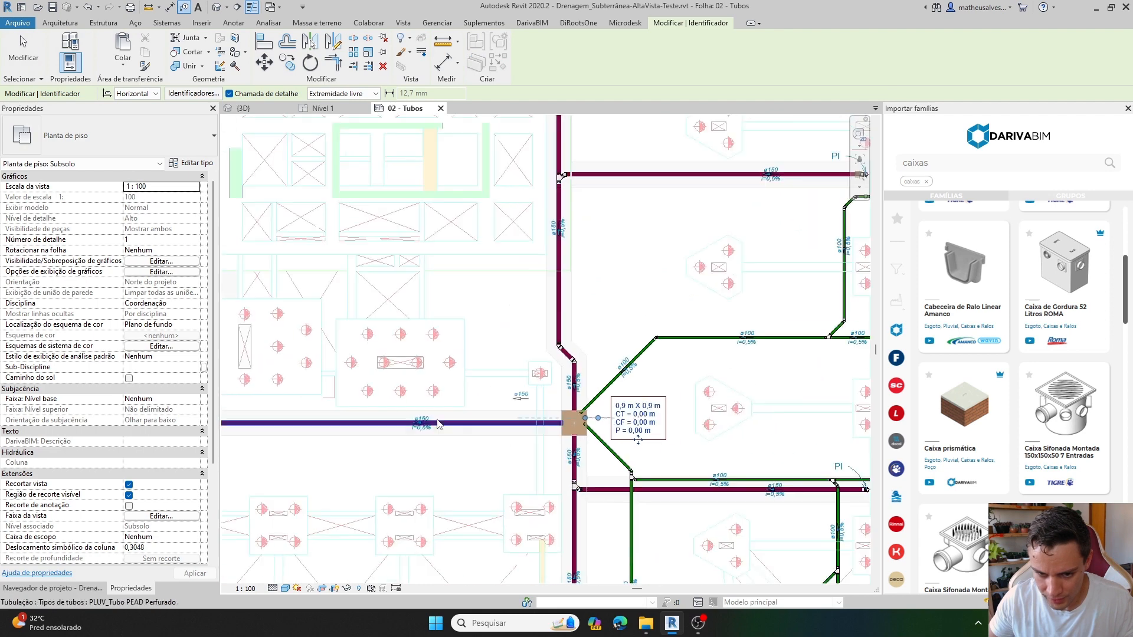
# Tag the three round concrete wells in the vertical row, placing each tag with a leader to the right of the row.
pyautogui.moveTo(437, 422); pyautogui.dragTo(743, 429, button='middle')
pyautogui.scroll(3, 397, 329)
pyautogui.click(409, 329)
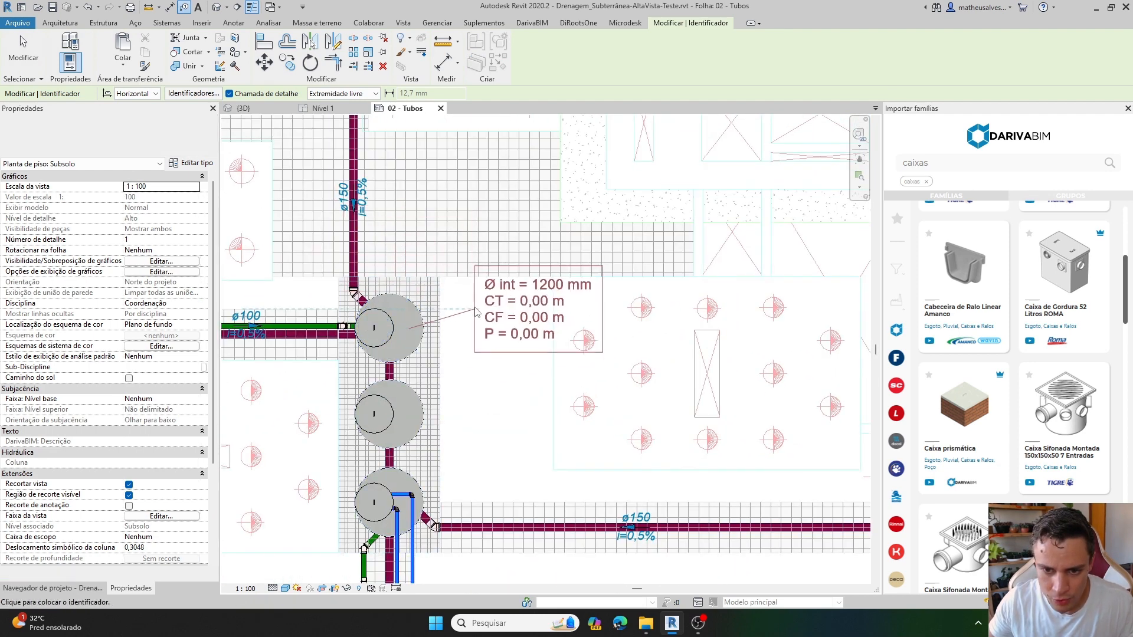
pyautogui.doubleClick(538, 348)
pyautogui.moveTo(501, 394); pyautogui.dragTo(484, 313, button='middle')
pyautogui.click(389, 333)
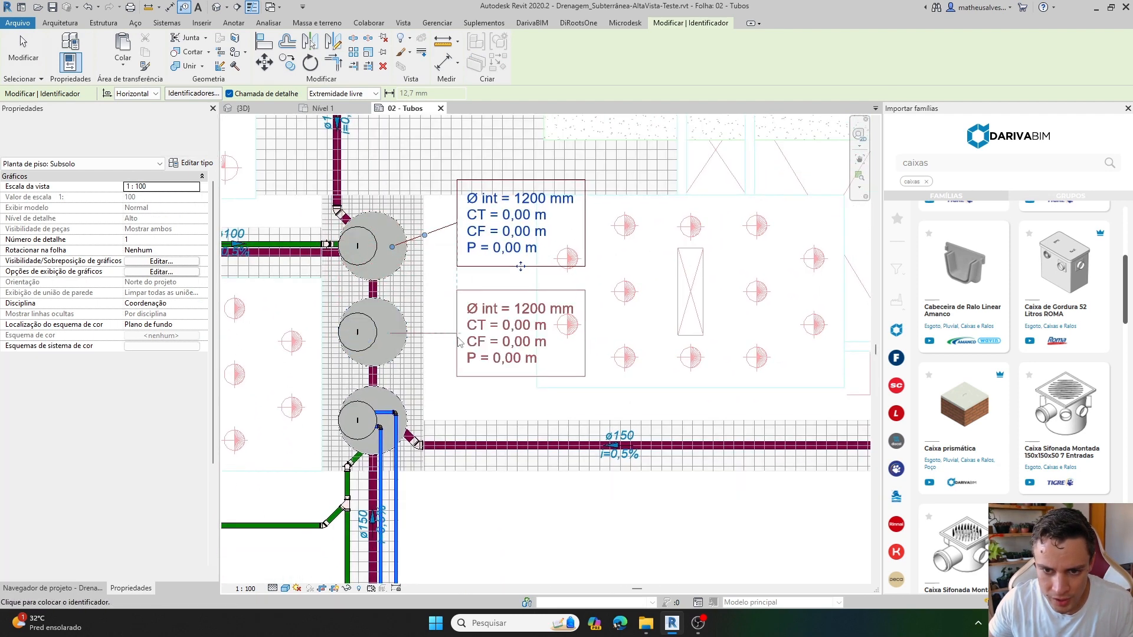
pyautogui.doubleClick(521, 335)
pyautogui.moveTo(472, 378); pyautogui.dragTo(468, 304, button='middle')
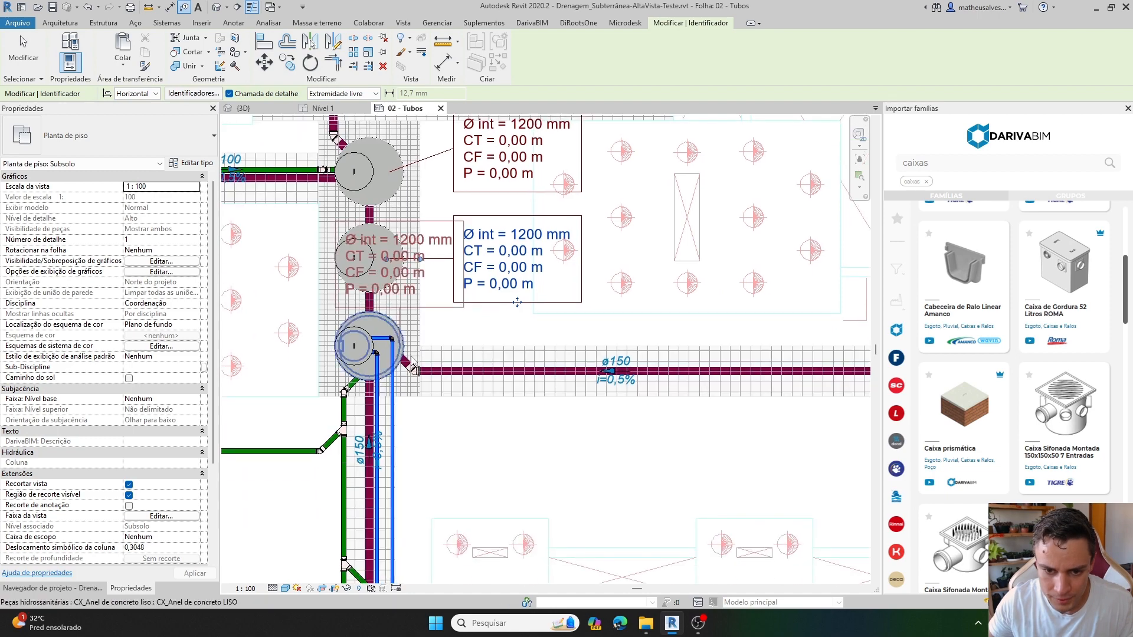
pyautogui.click(402, 350)
pyautogui.click(456, 425)
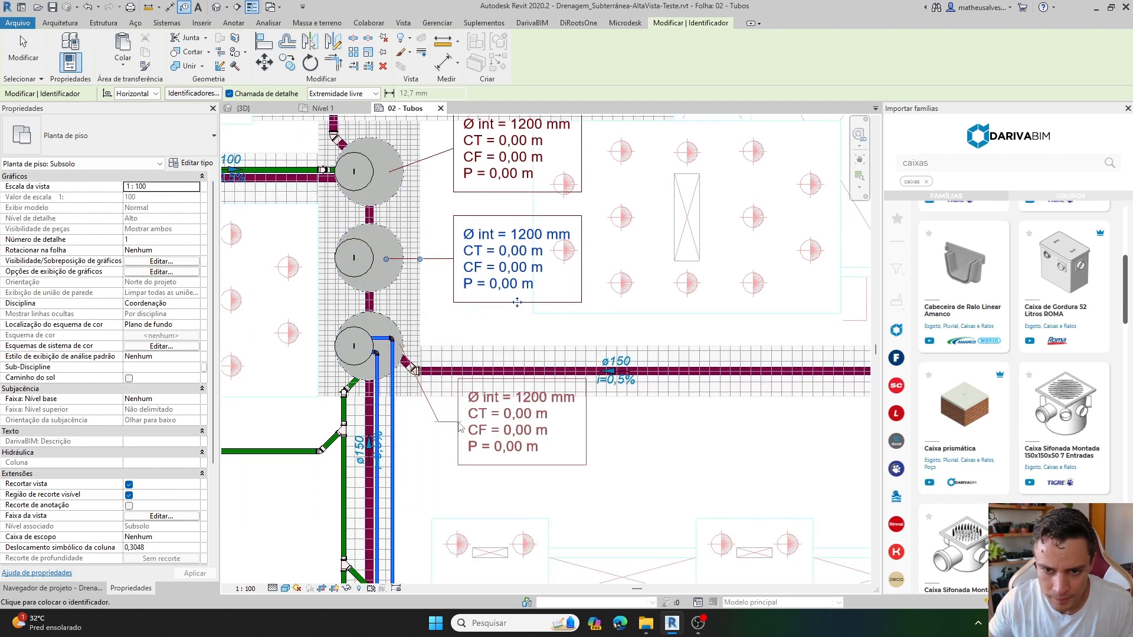
pyautogui.press('Escape')
pyautogui.scroll(-3, 456, 425)
pyautogui.scroll(2, 534, 447)
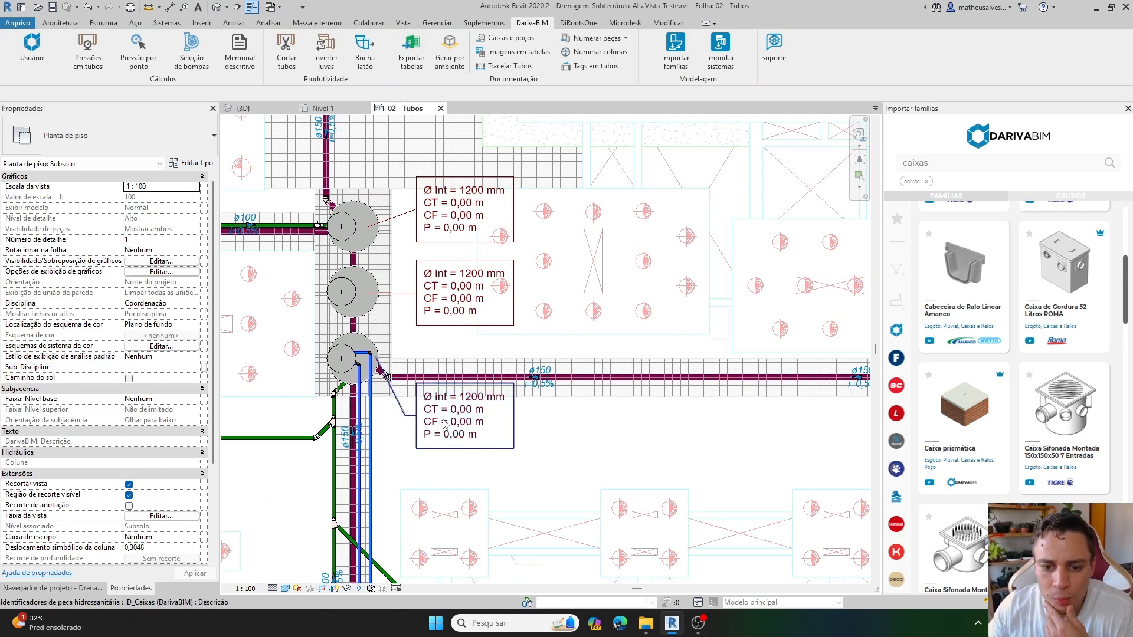
# Deactivate the Subsolo viewport and return to editing the sheet.
pyautogui.scroll(-4, 445, 425)
pyautogui.moveTo(538, 322)
pyautogui.mouseDown(button='middle')
pyautogui.moveTo(468, 476)
pyautogui.moveTo(478, 336)
pyautogui.moveTo(275, 432)
pyautogui.mouseUp(button='middle')
pyautogui.doubleClick(683, 283)
# Examine the Detalhes das caixas e poços schedule on the sheet, including its lid level, bottom level and depth columns.
pyautogui.moveTo(770, 290); pyautogui.dragTo(516, 343, button='middle')
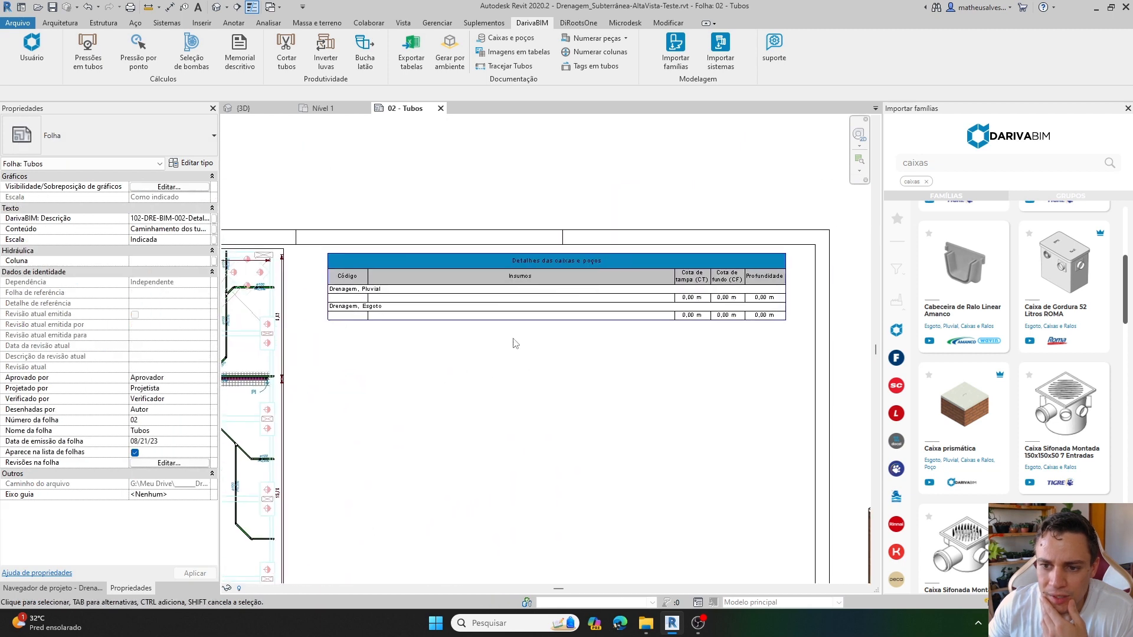
pyautogui.scroll(1, 561, 307)
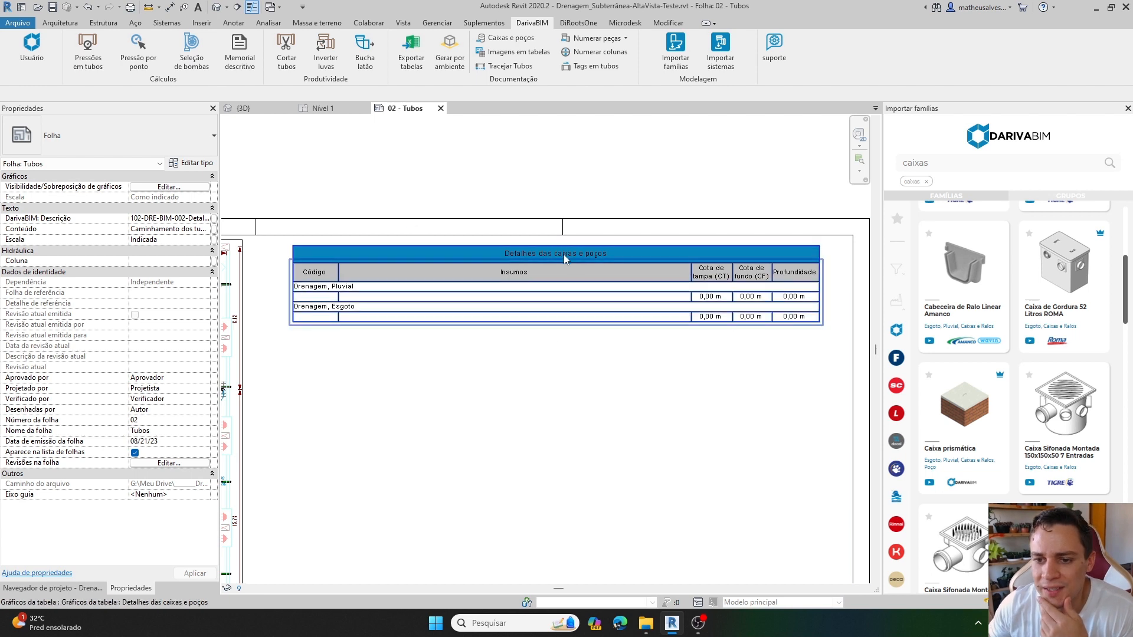
pyautogui.scroll(1, 583, 263)
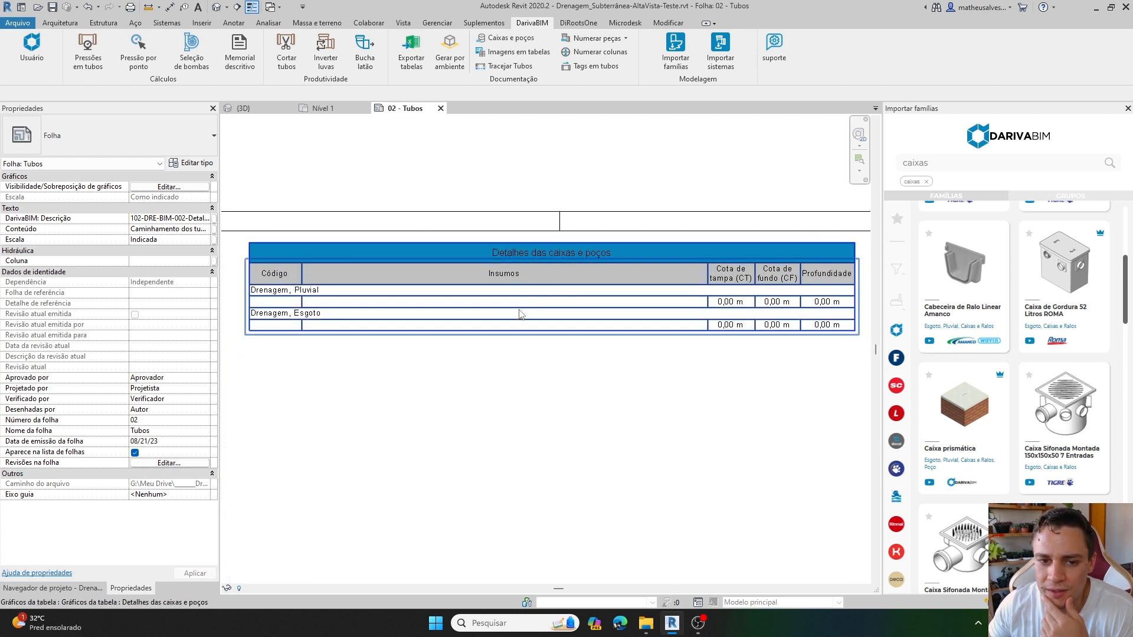
pyautogui.moveTo(741, 335); pyautogui.dragTo(578, 334, button='middle')
pyautogui.scroll(2, 579, 294)
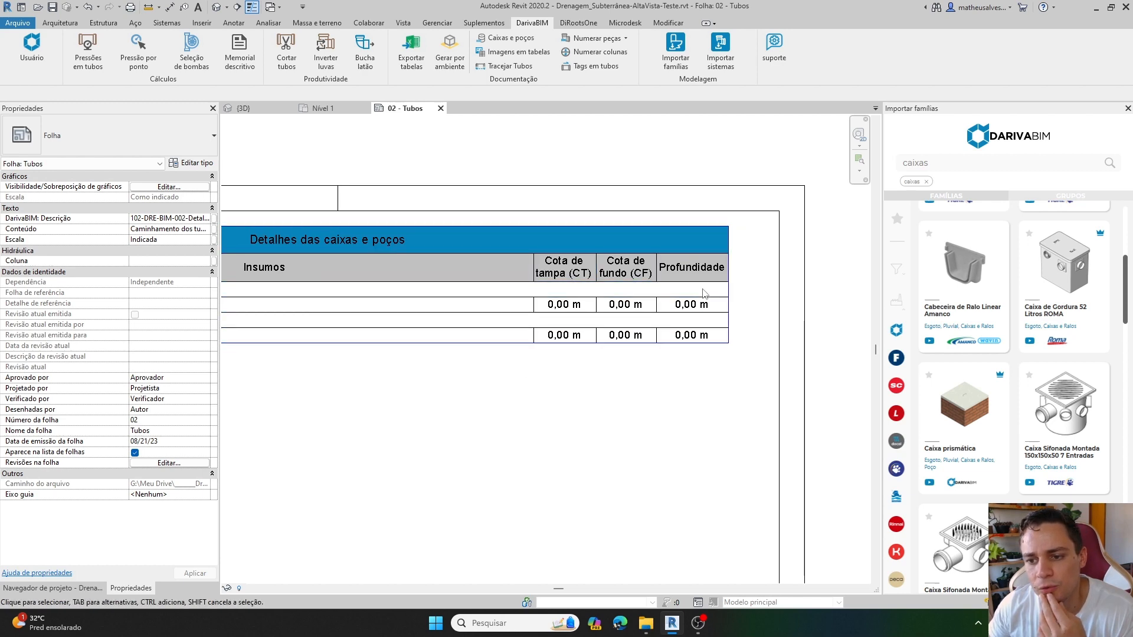
pyautogui.scroll(-3, 516, 369)
pyautogui.moveTo(485, 375); pyautogui.dragTo(773, 279, button='middle')
pyautogui.moveTo(534, 328); pyautogui.dragTo(541, 326, button='middle')
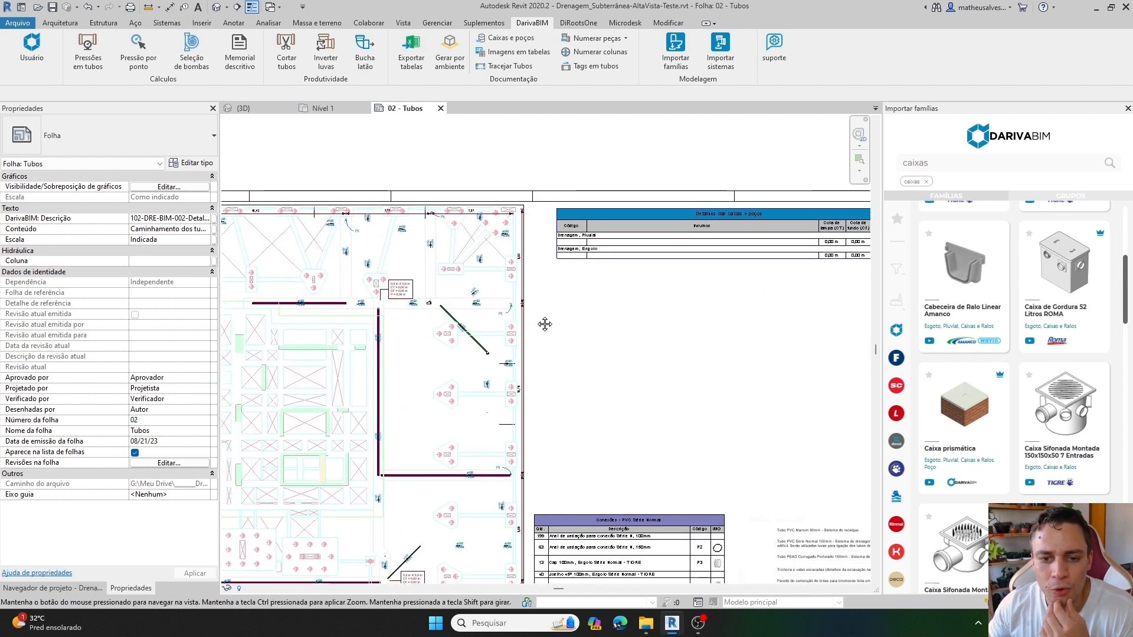
pyautogui.scroll(2, 537, 321)
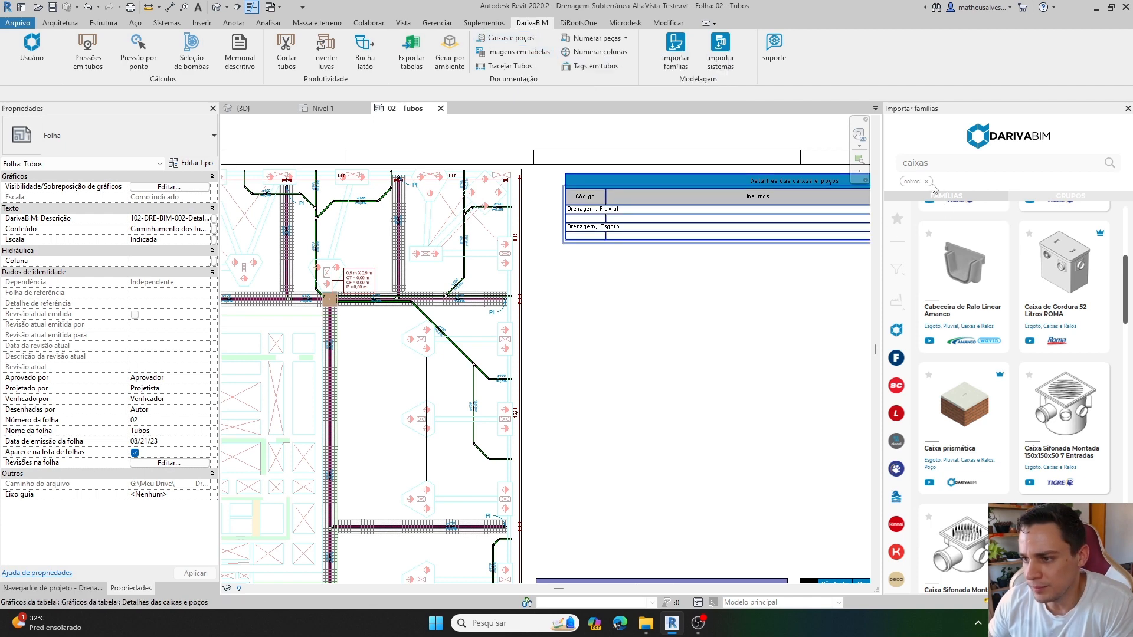
# Replace the caixas filter in the DarivaBIM family library with a search for poços.
pyautogui.scroll(-1, 968, 268)
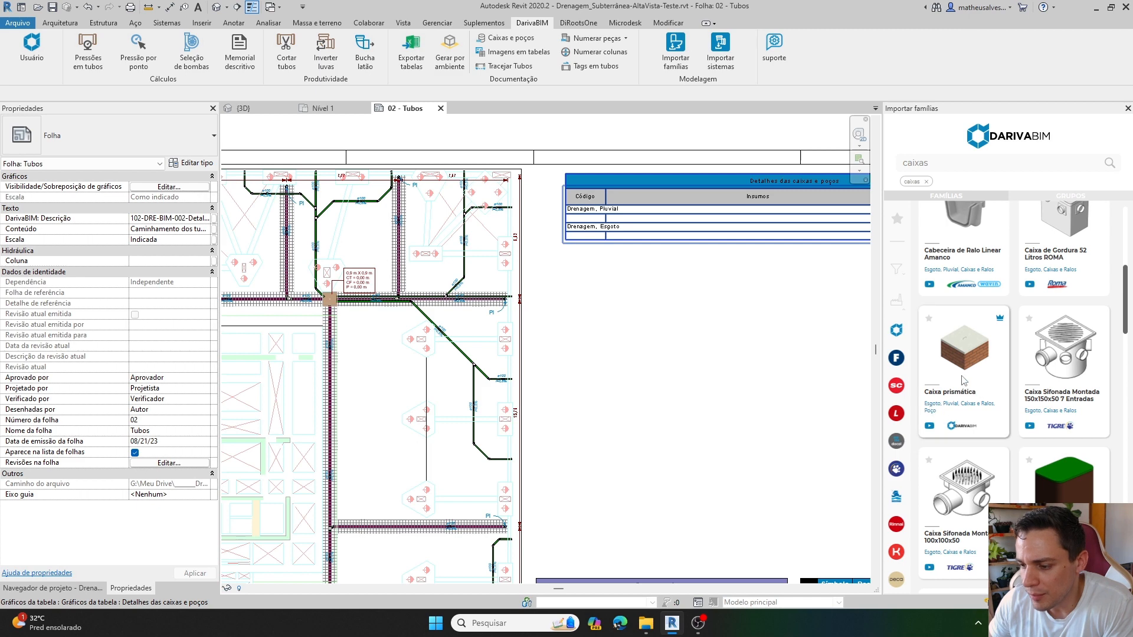
pyautogui.click(926, 181)
pyautogui.click(923, 168)
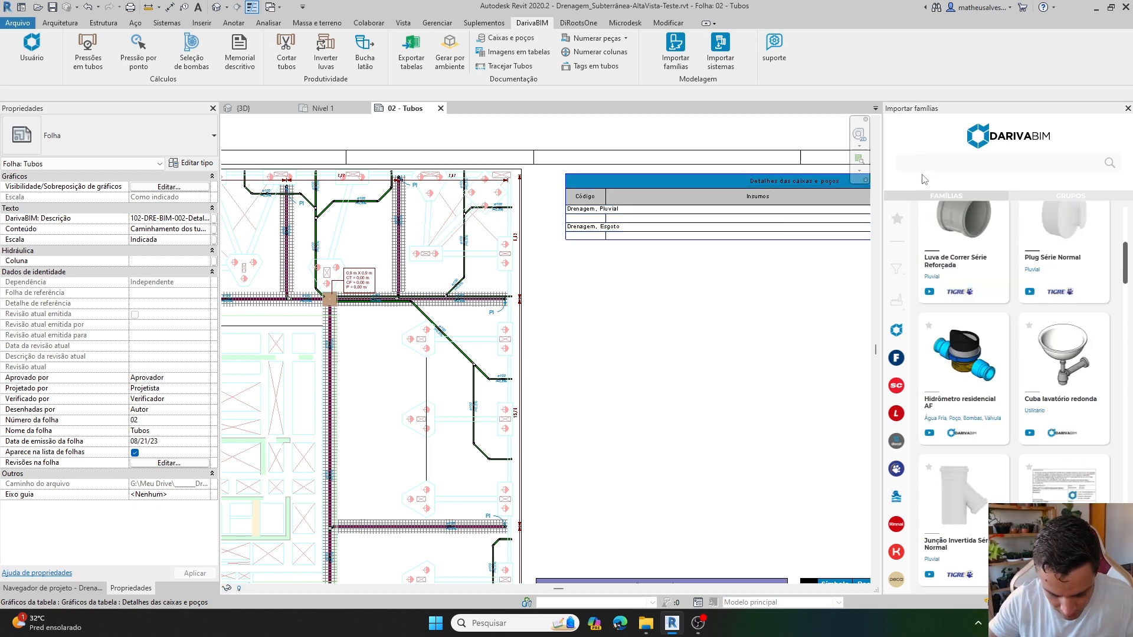
pyautogui.write('poços')
pyautogui.press('Return')
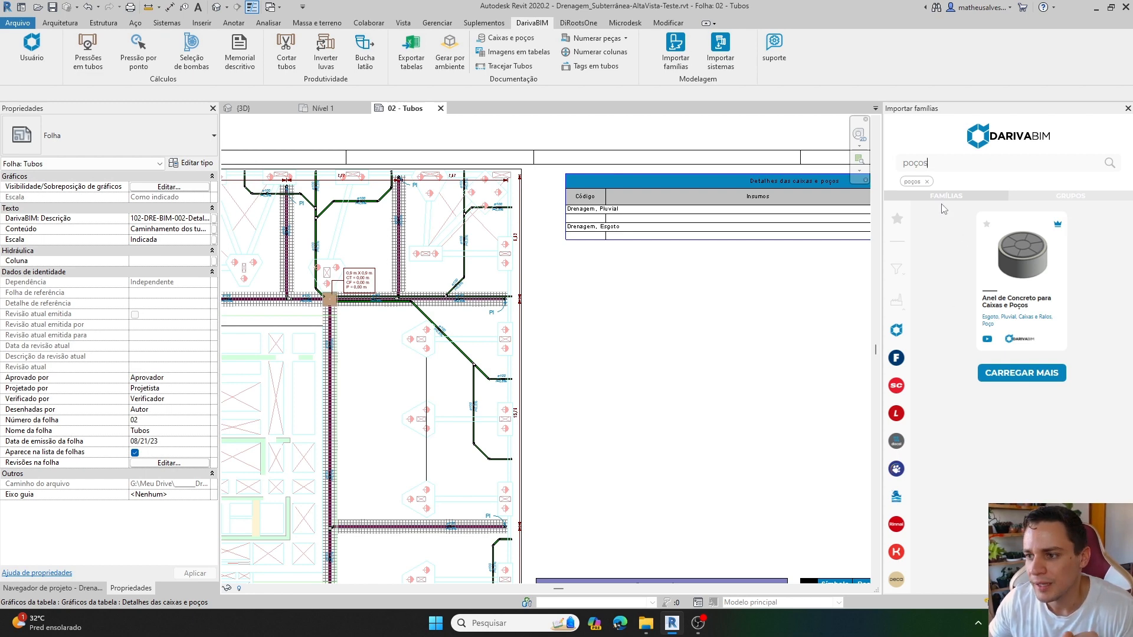
pyautogui.scroll(-1, 577, 324)
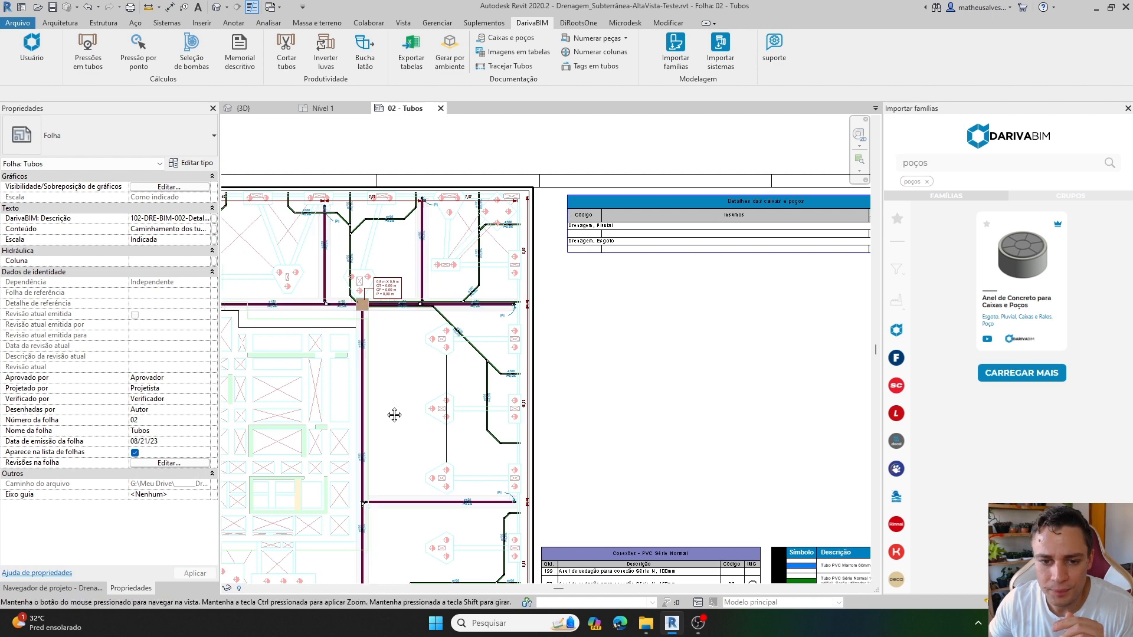
# Clear the poços filter in the DarivaBIM family library and browse the unfiltered list of families.
pyautogui.moveTo(394, 415); pyautogui.dragTo(450, 395, button='middle')
pyautogui.scroll(1, 741, 262)
pyautogui.moveTo(744, 272); pyautogui.dragTo(692, 291, button='middle')
pyautogui.scroll(1, 626, 292)
pyautogui.moveTo(628, 309); pyautogui.dragTo(658, 317, button='middle')
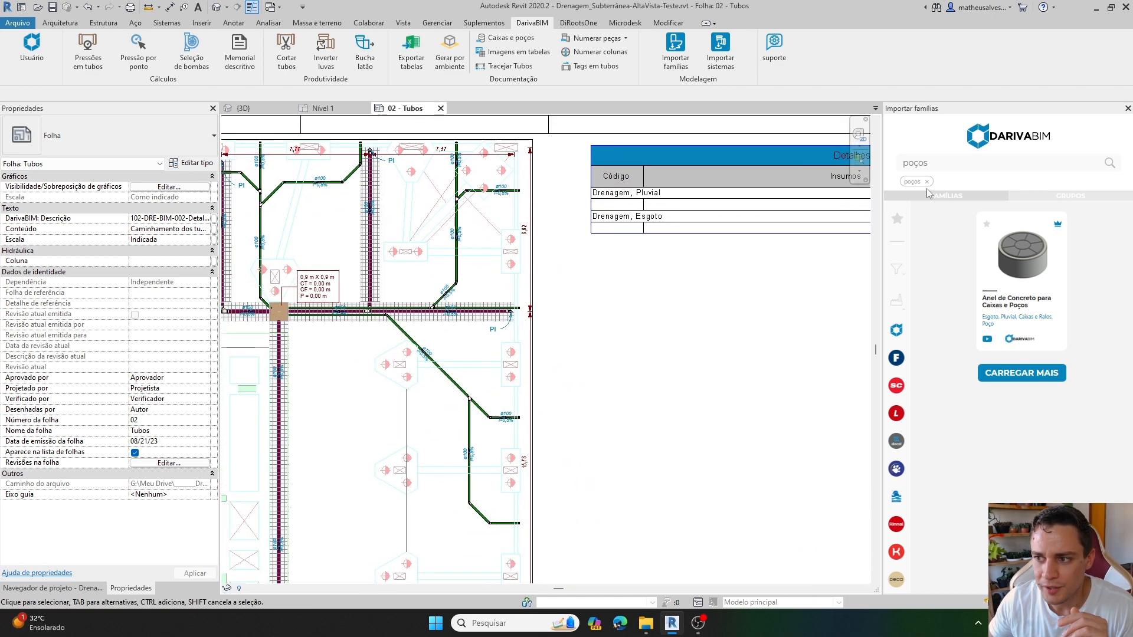
pyautogui.click(930, 191)
pyautogui.scroll(-5, 1008, 301)
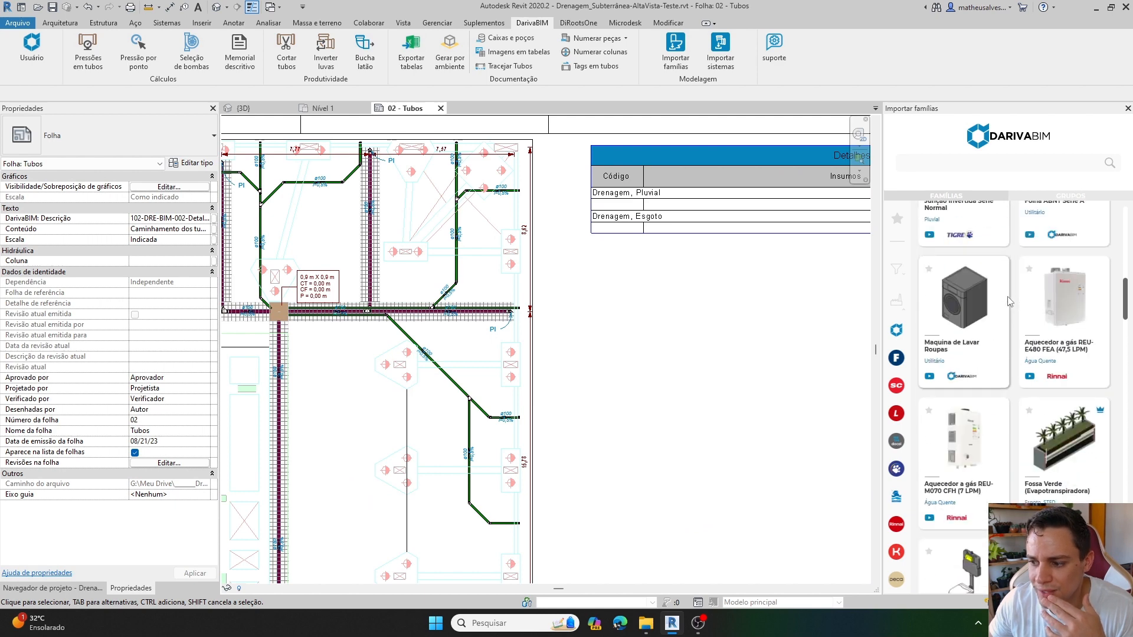
pyautogui.scroll(-1, 1006, 299)
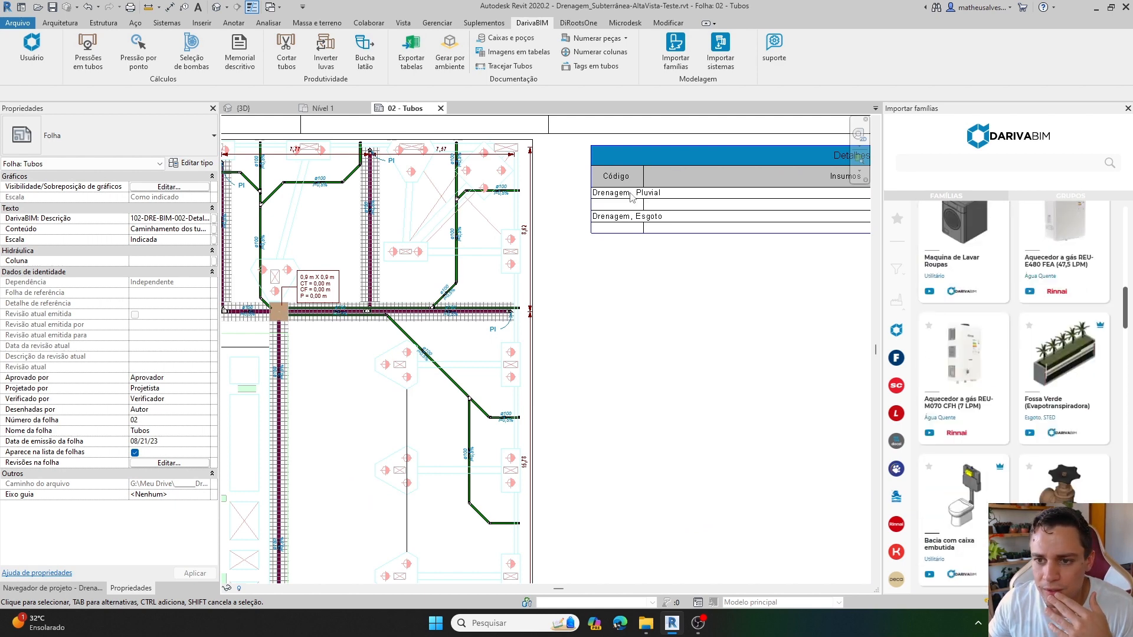
# Number all the concrete boxes and wells in the project with DarivaBIM's Caixas e poços command.
pyautogui.click(517, 38)
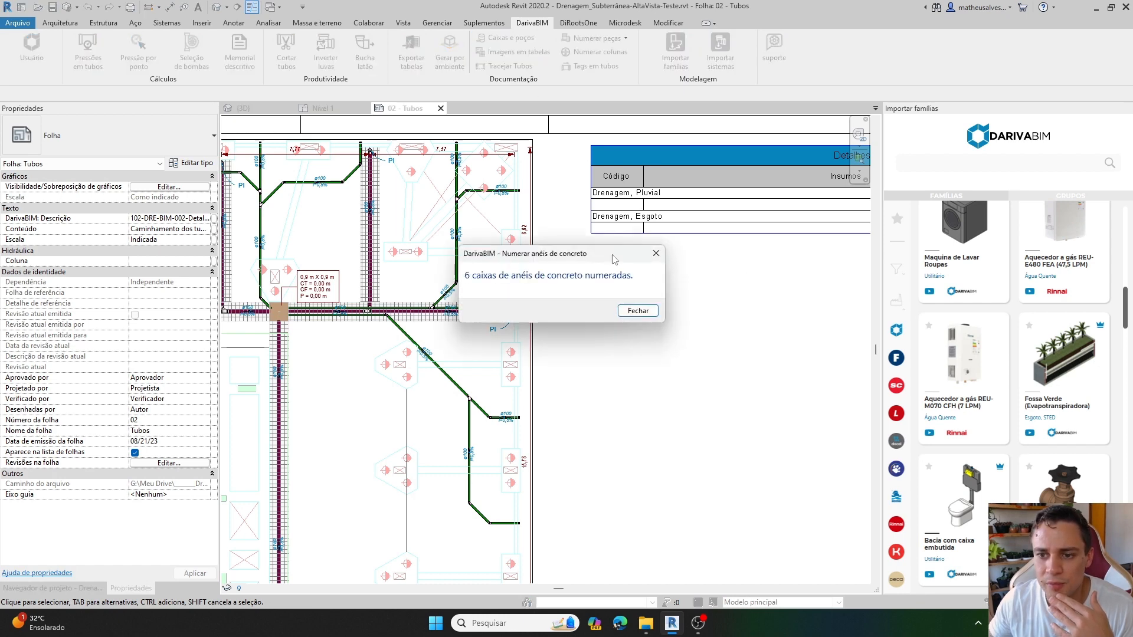
pyautogui.click(638, 310)
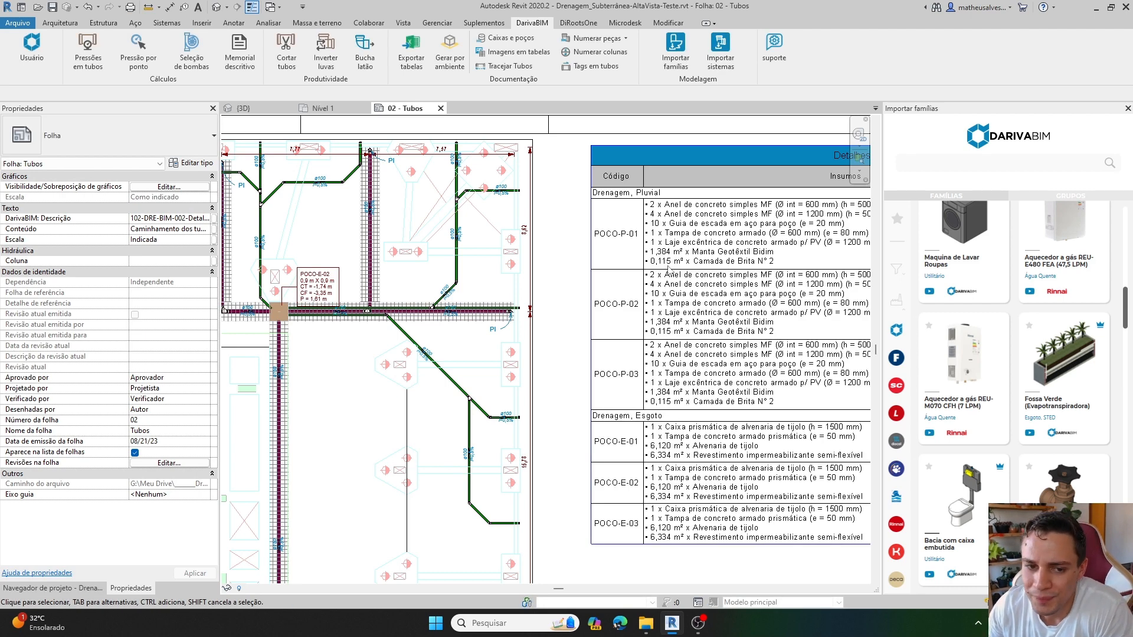
# Examine the codes, material inputs and levels in the Detalhes das caixas e poços schedule on the sheet.
pyautogui.moveTo(694, 315); pyautogui.dragTo(540, 314, button='middle')
pyautogui.scroll(-1, 553, 308)
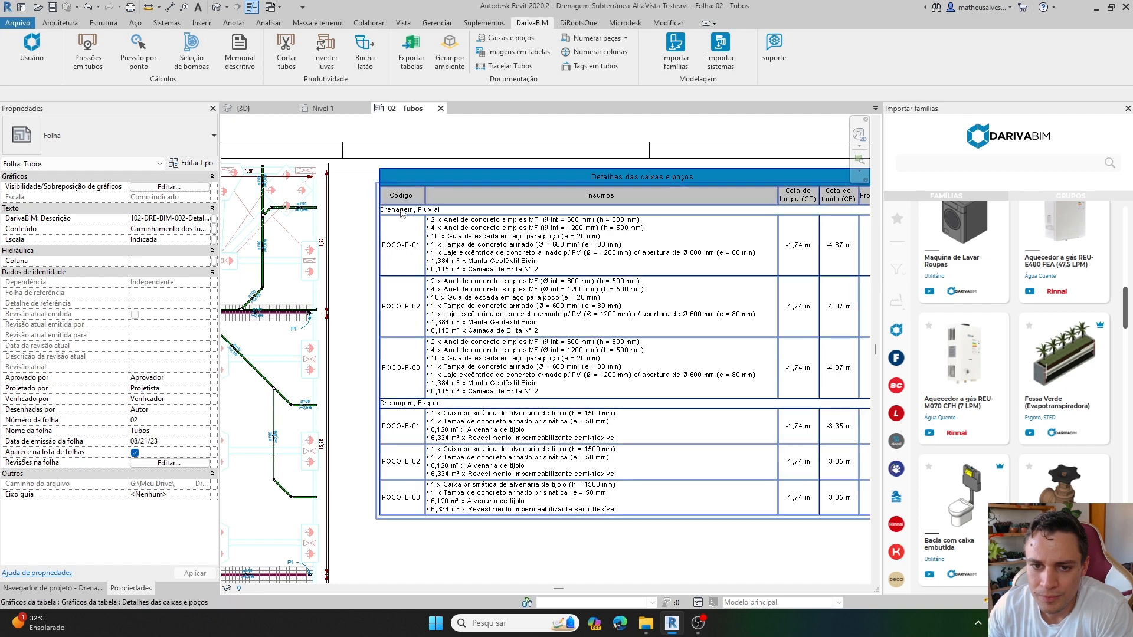
pyautogui.scroll(1, 389, 215)
pyautogui.scroll(-1, 387, 216)
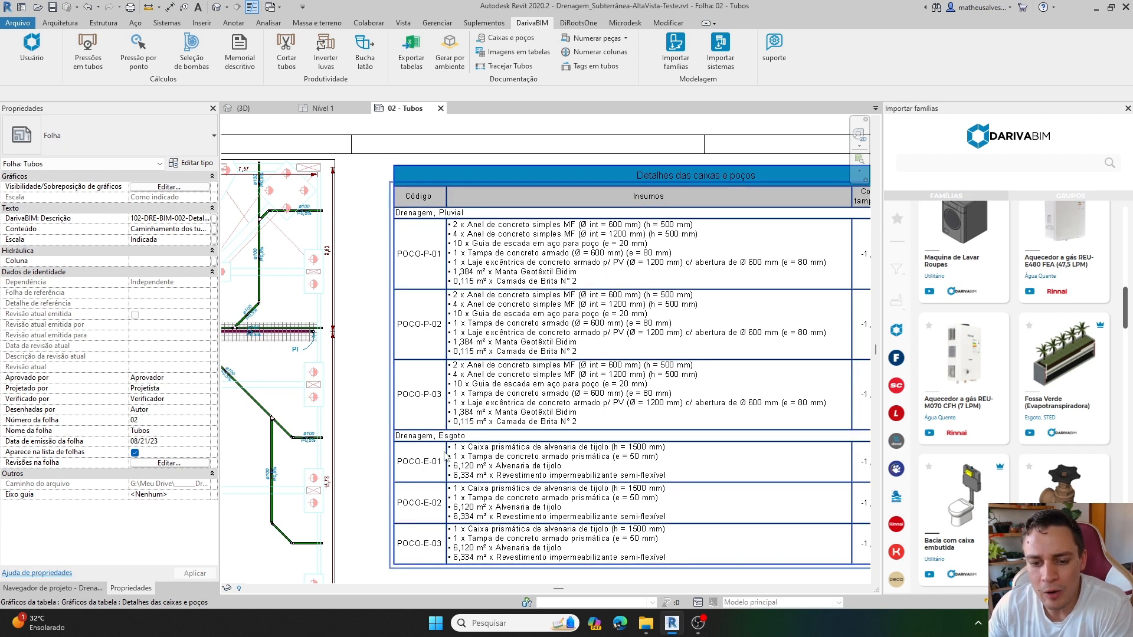
pyautogui.scroll(-2, 443, 398)
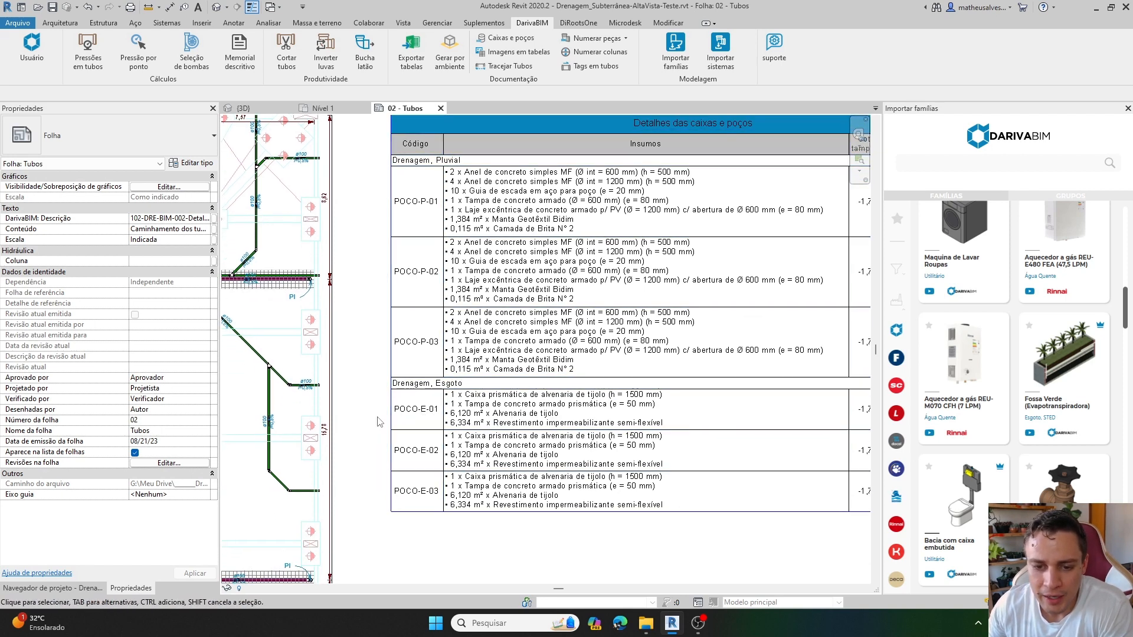
pyautogui.moveTo(420, 423); pyautogui.dragTo(446, 413, button='middle')
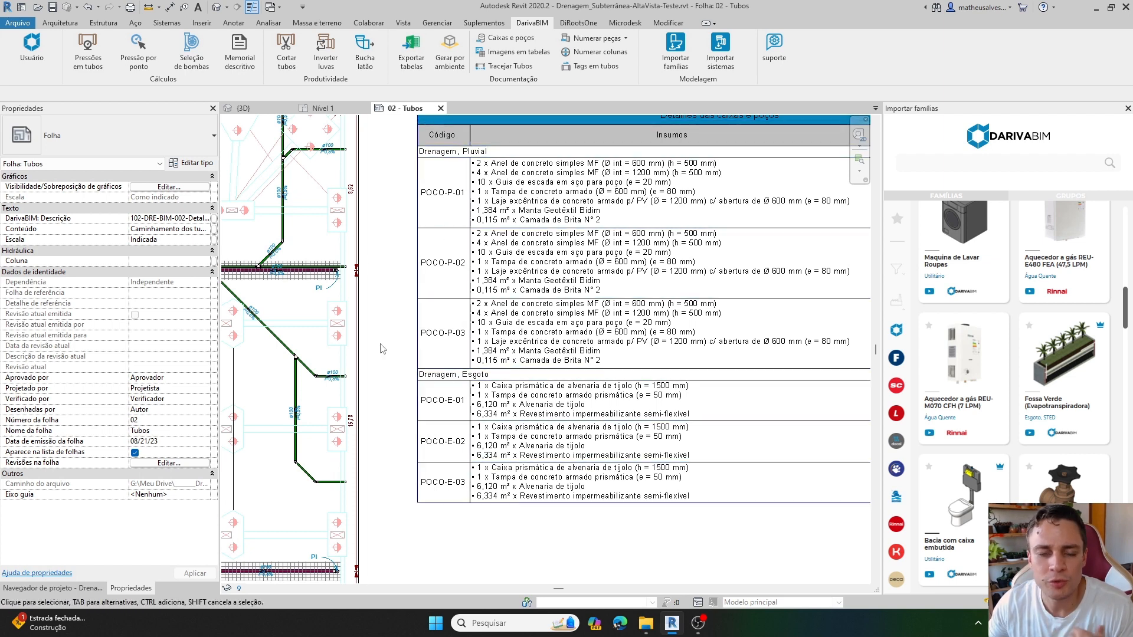
pyautogui.moveTo(392, 320); pyautogui.dragTo(454, 330, button='middle')
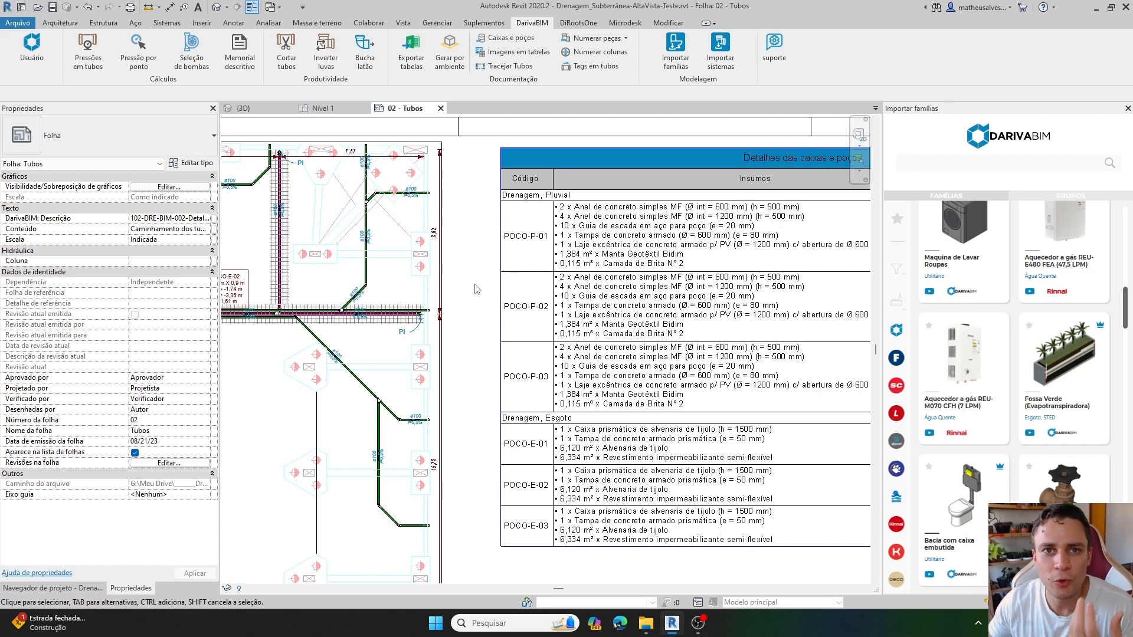
pyautogui.moveTo(477, 304); pyautogui.dragTo(503, 311, button='middle')
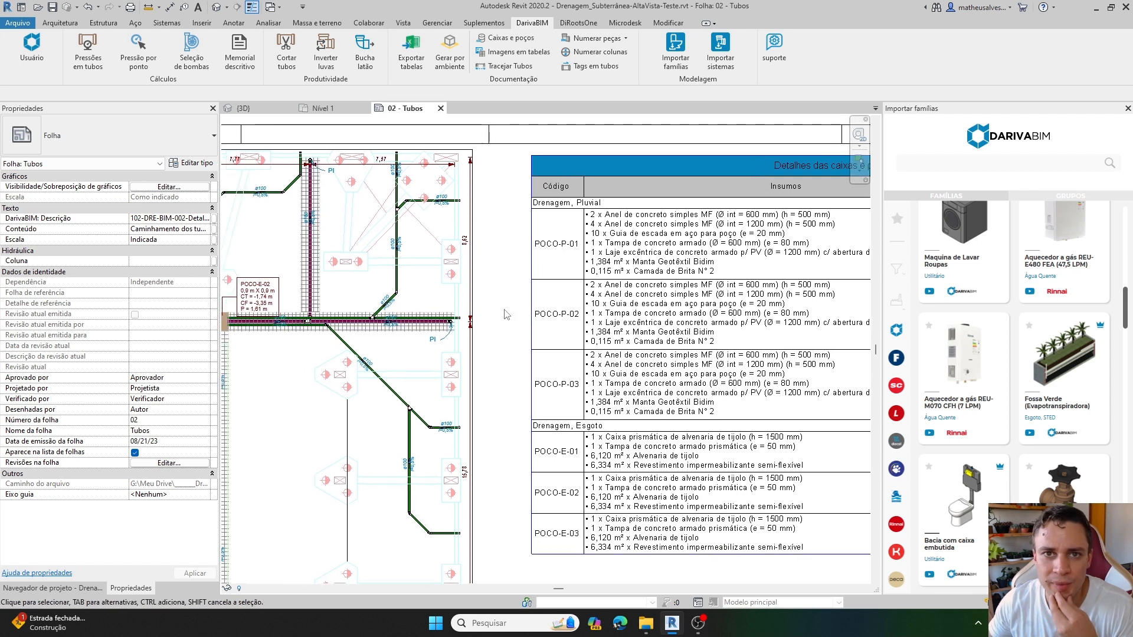
# Examine the code, size, level and depth tags of the prismatic boxes and the round concrete wells on the plan.
pyautogui.scroll(-1, 502, 306)
pyautogui.moveTo(341, 256); pyautogui.dragTo(509, 224, button='middle')
pyautogui.scroll(5, 460, 247)
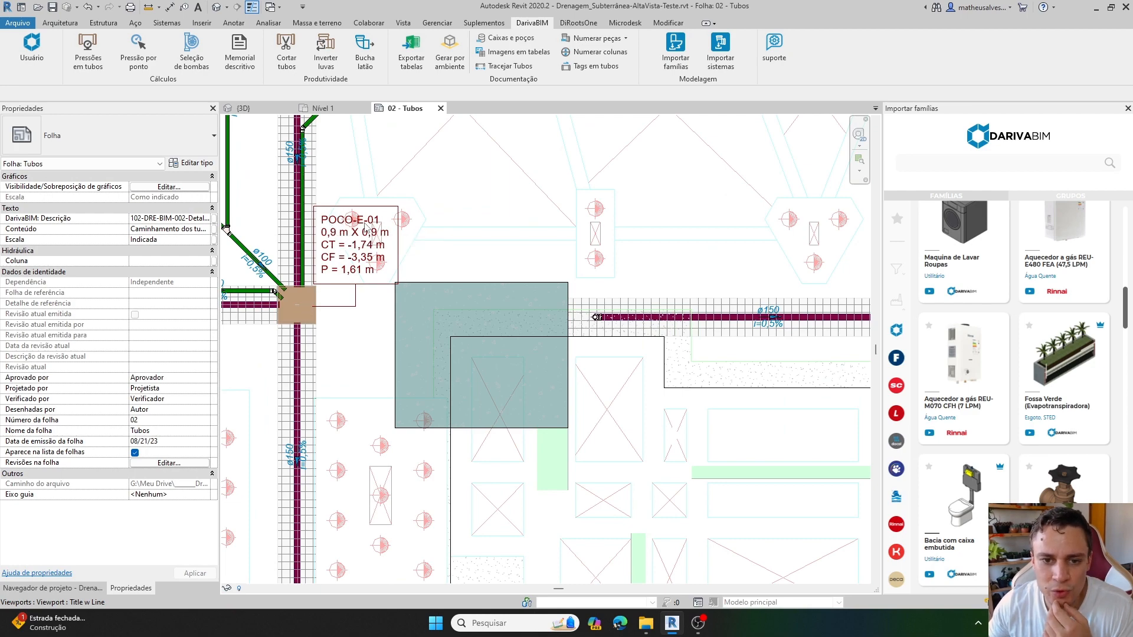
pyautogui.scroll(-2, 366, 227)
pyautogui.moveTo(645, 298); pyautogui.dragTo(470, 286, button='middle')
pyautogui.scroll(2, 638, 255)
pyautogui.scroll(-4, 627, 247)
pyautogui.moveTo(622, 543); pyautogui.dragTo(565, 324, button='middle')
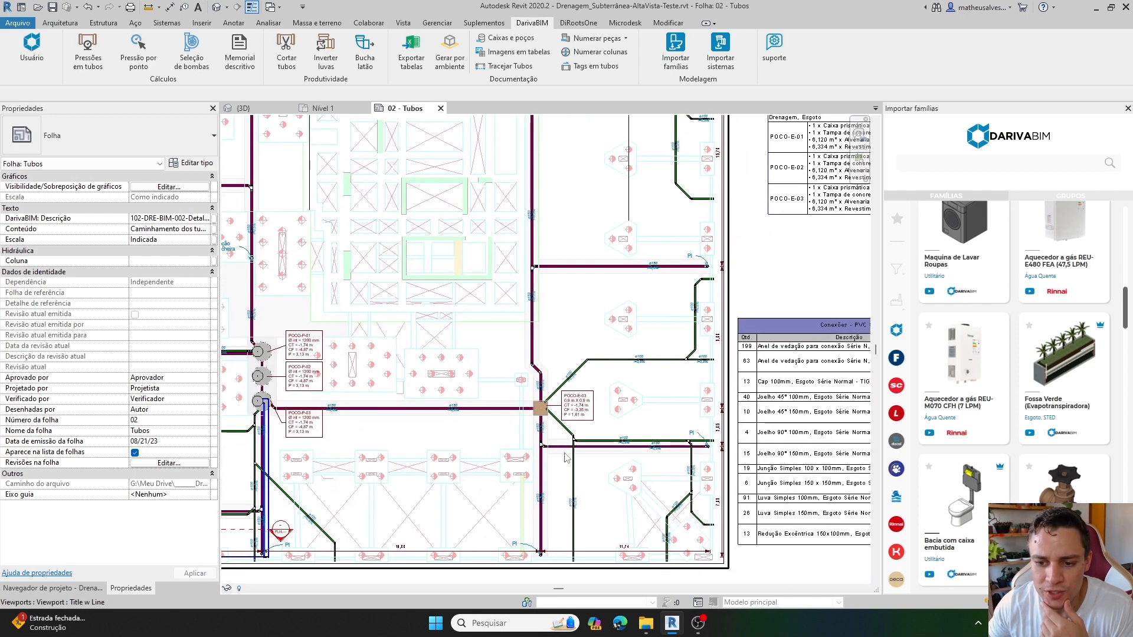
pyautogui.scroll(2, 565, 452)
pyautogui.scroll(2, 551, 301)
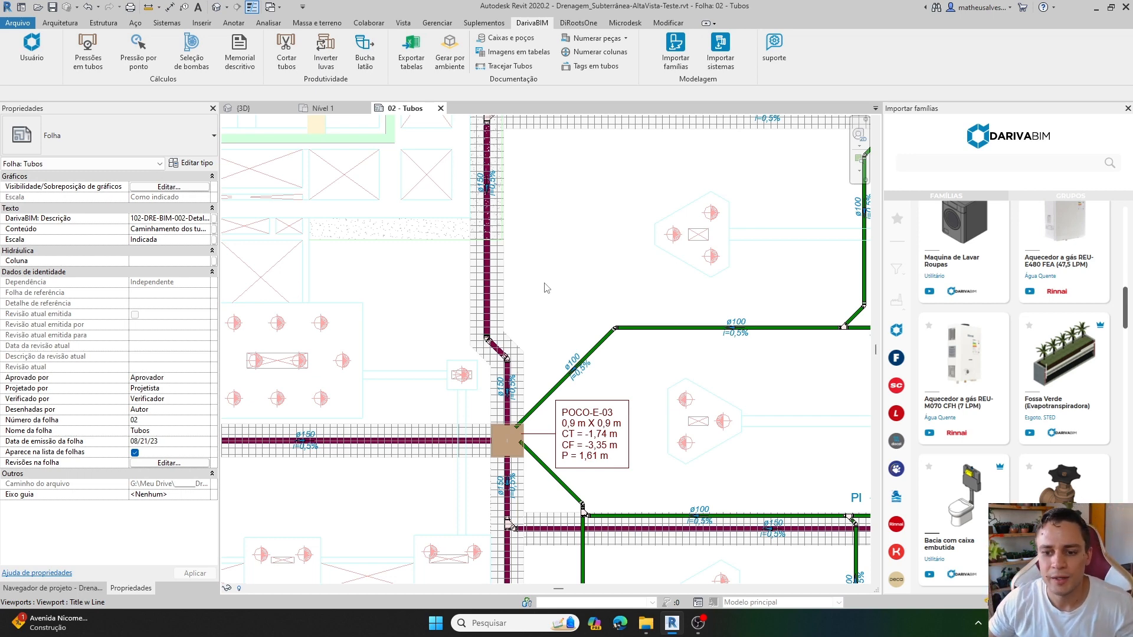
pyautogui.scroll(-2, 521, 322)
pyautogui.moveTo(407, 379); pyautogui.dragTo(642, 406, button='middle')
pyautogui.scroll(3, 348, 351)
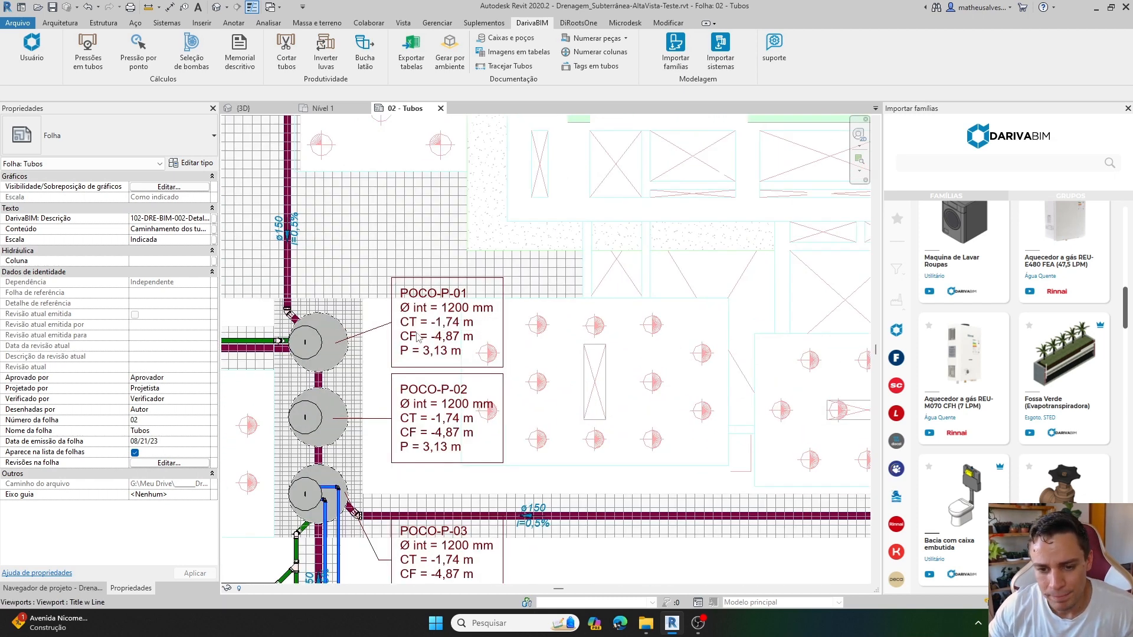
pyautogui.scroll(-1, 415, 345)
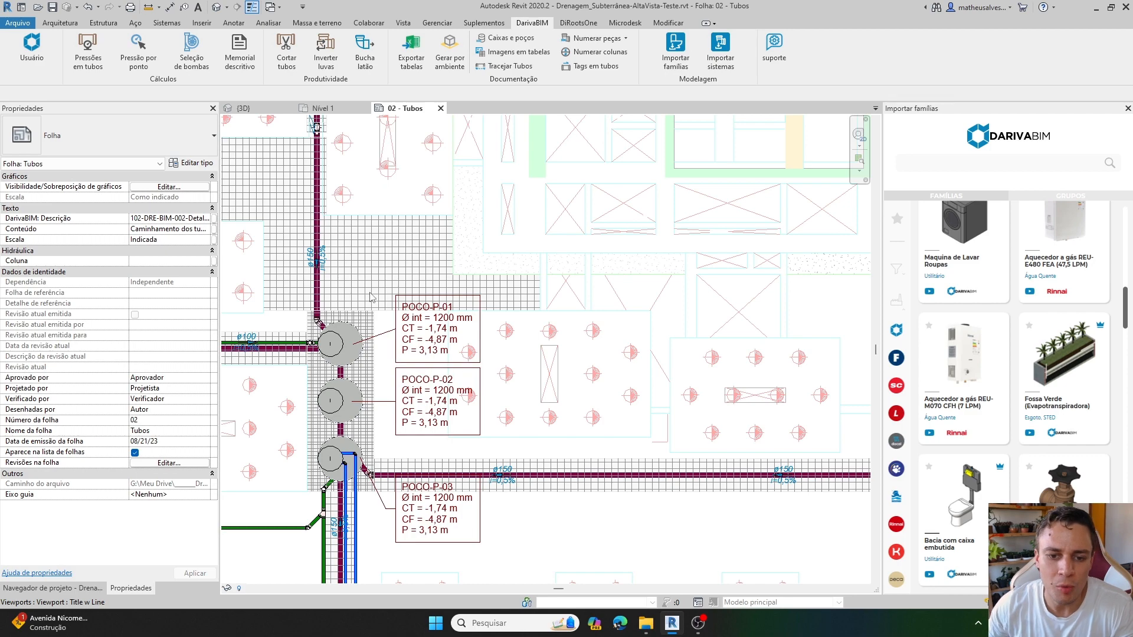
# Activate the Subsolo viewport and set the Aplicação of prismatic box POCO-E-01 to Inspeção - Pluvial.
pyautogui.scroll(-2, 607, 371)
pyautogui.moveTo(850, 449); pyautogui.dragTo(668, 447, button='middle')
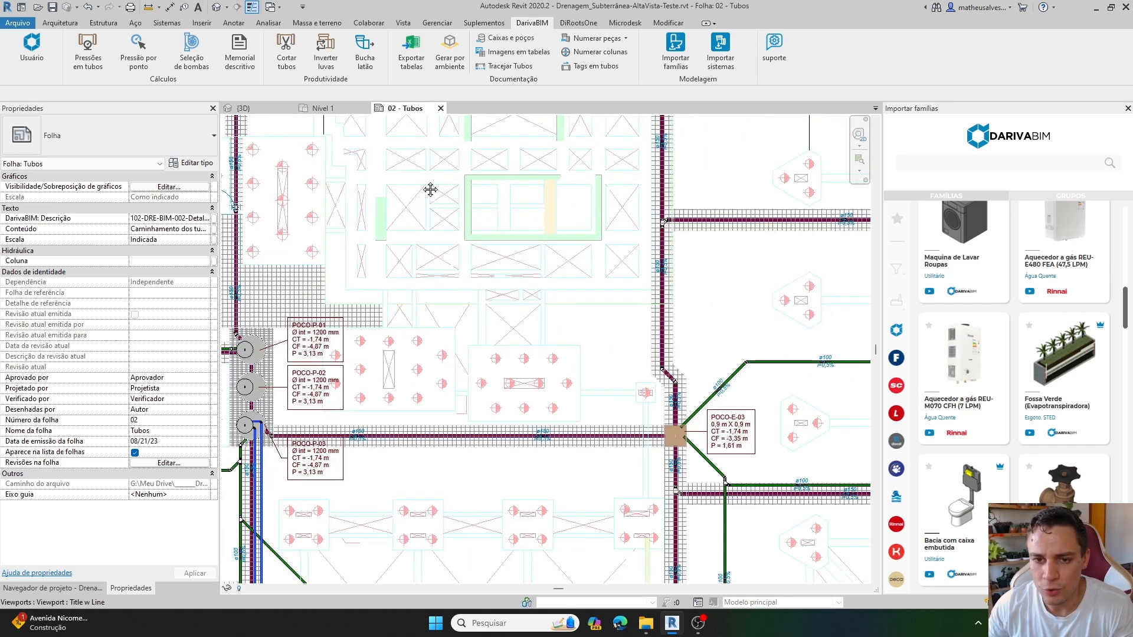
pyautogui.moveTo(431, 190); pyautogui.dragTo(549, 551, button='middle')
pyautogui.scroll(4, 353, 213)
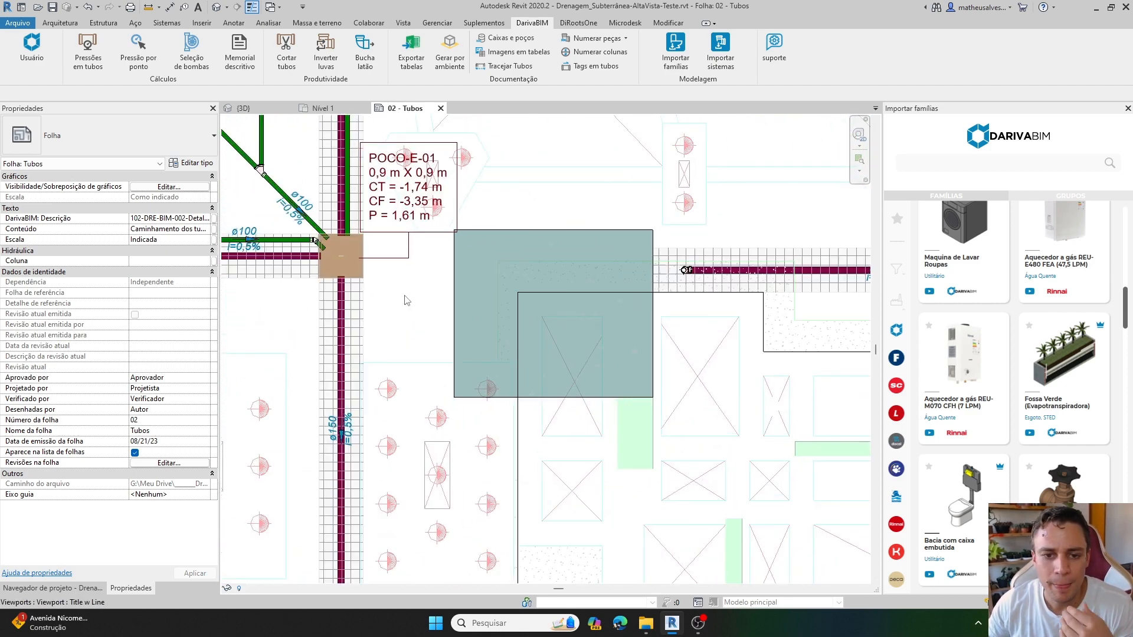
pyautogui.doubleClick(370, 270)
pyautogui.scroll(2, 369, 270)
pyautogui.click(354, 269)
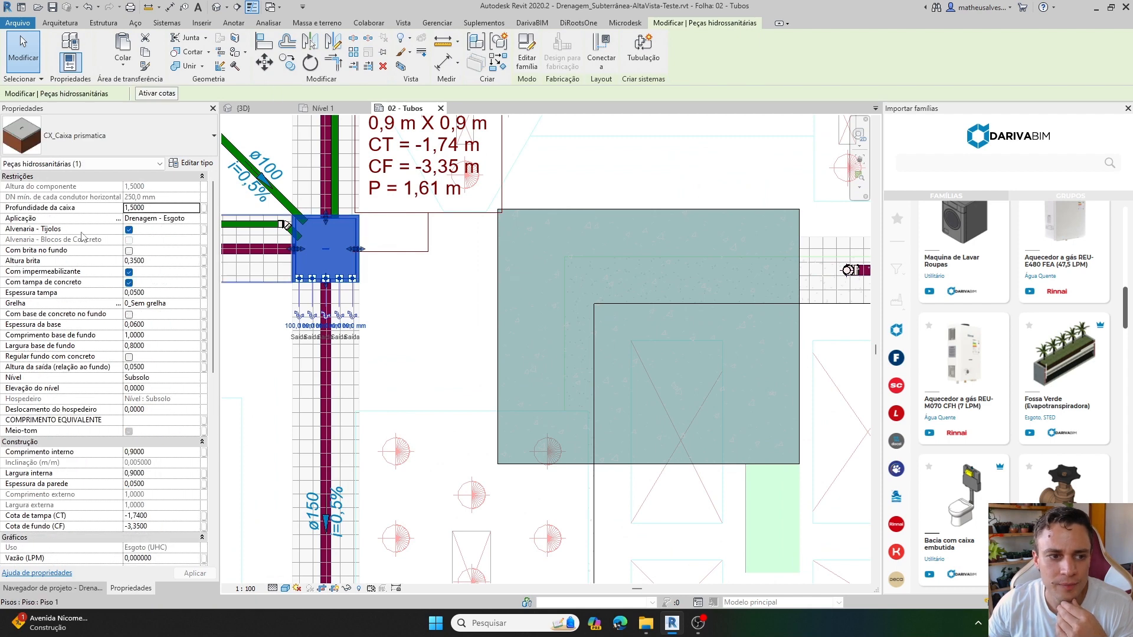
pyautogui.click(172, 219)
pyautogui.click(195, 219)
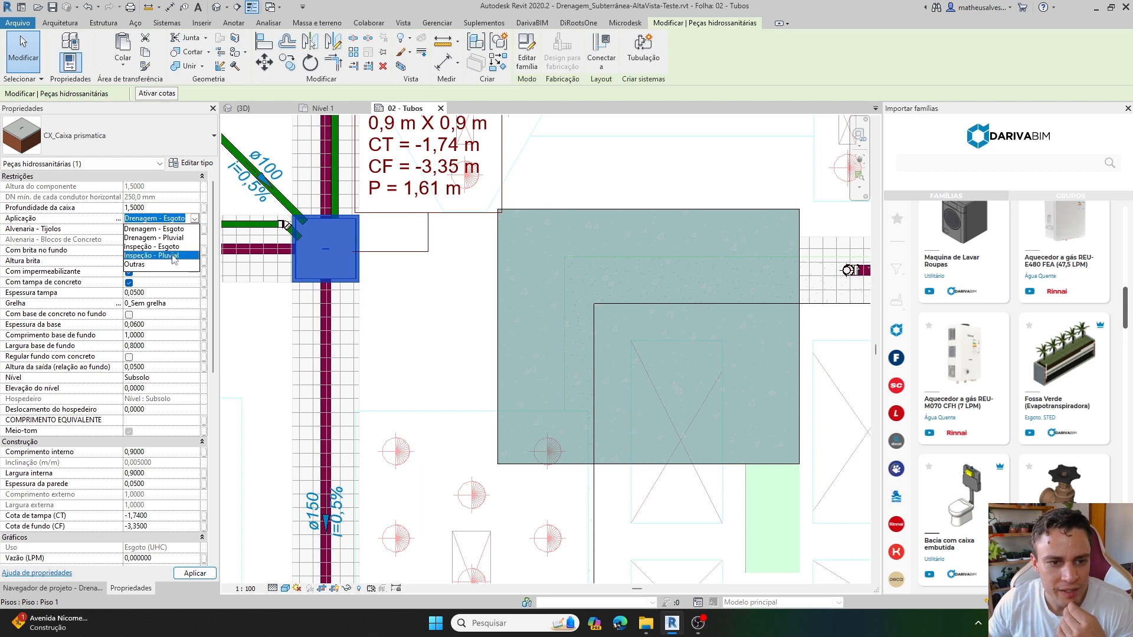
pyautogui.click(175, 255)
pyautogui.click(450, 317)
# Set the Aplicação of prismatic box POCO-E-02 to Inspeção - Pluvial and deselect the box.
pyautogui.scroll(-2, 425, 278)
pyautogui.moveTo(424, 278); pyautogui.dragTo(427, 351, button='middle')
pyautogui.scroll(-3, 371, 325)
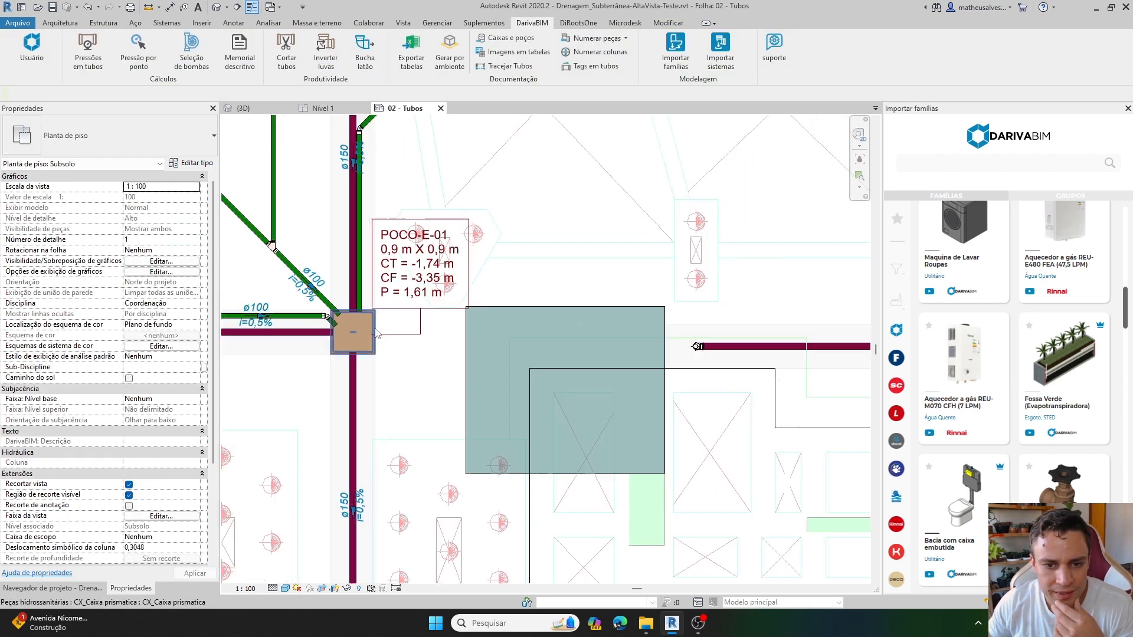
pyautogui.moveTo(406, 211); pyautogui.dragTo(388, 270, button='middle')
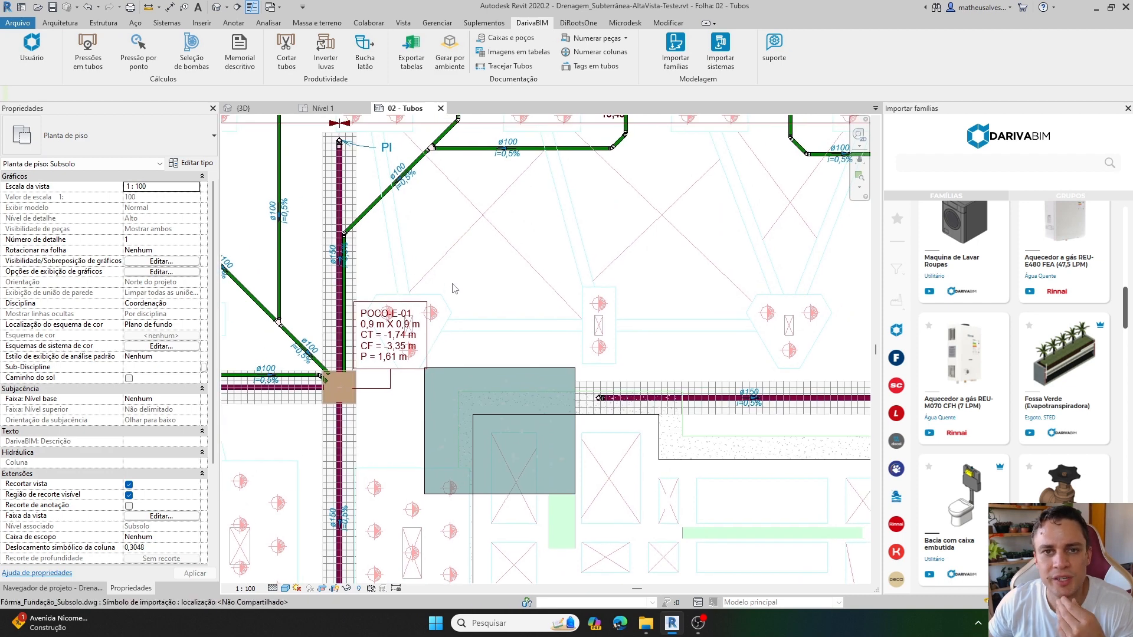
pyautogui.moveTo(731, 354); pyautogui.dragTo(348, 265, button='middle')
pyautogui.click(612, 314)
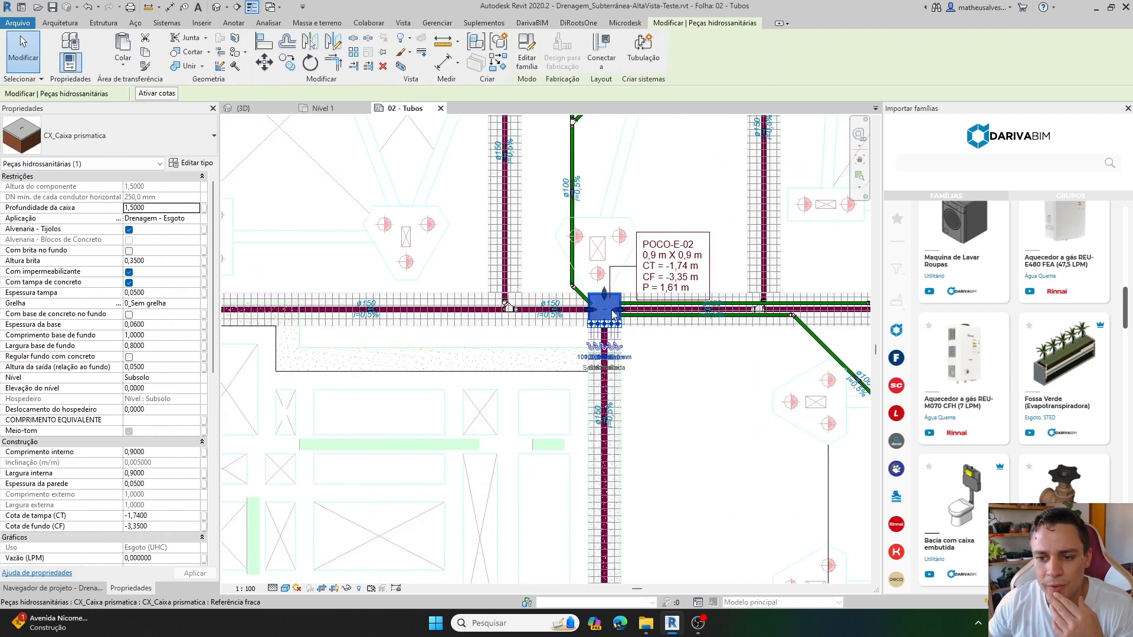
pyautogui.click(194, 218)
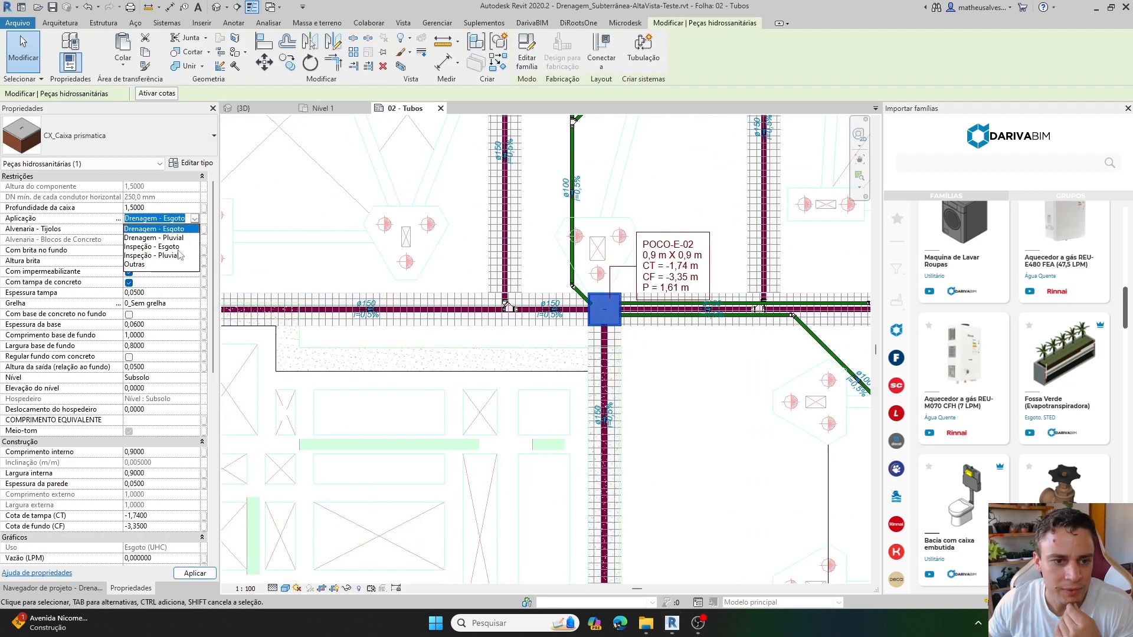
pyautogui.click(362, 293)
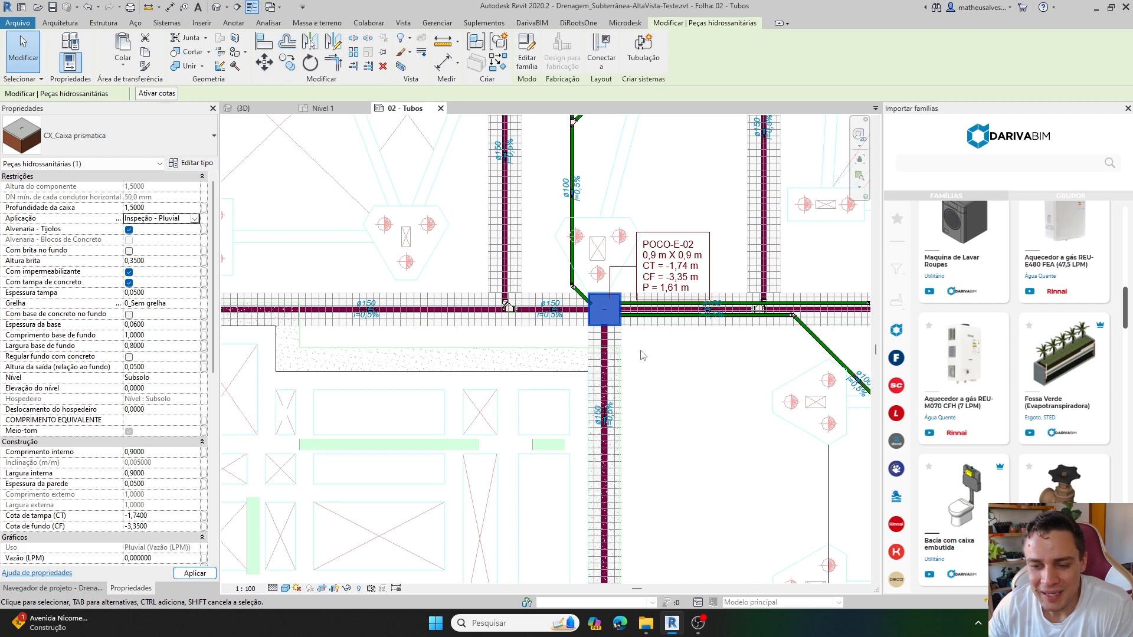
pyautogui.press('Escape')
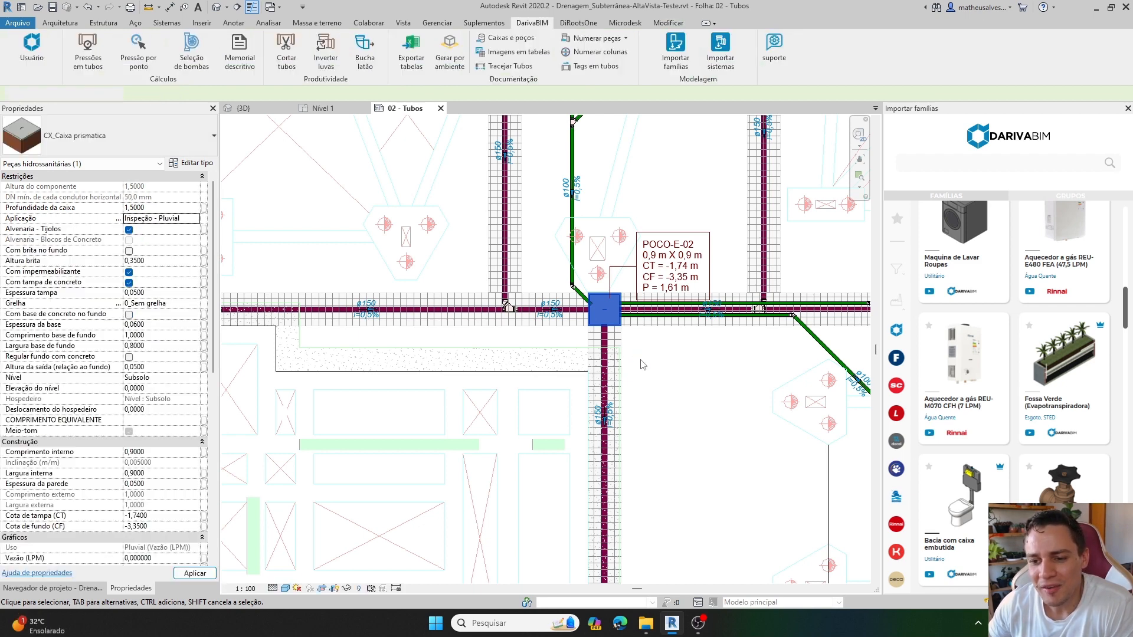
# Set the Aplicação of prismatic box POCO-E-03 to Inspeção - Pluvial and deselect the box.
pyautogui.scroll(-4, 643, 369)
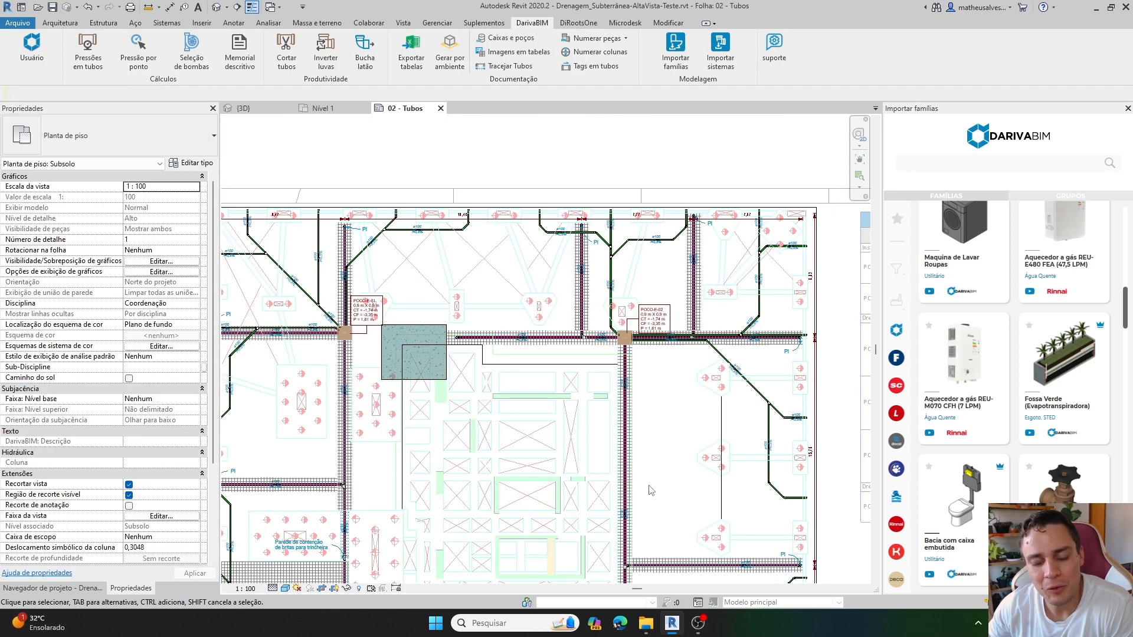
pyautogui.scroll(5, 650, 490)
pyautogui.click(575, 487)
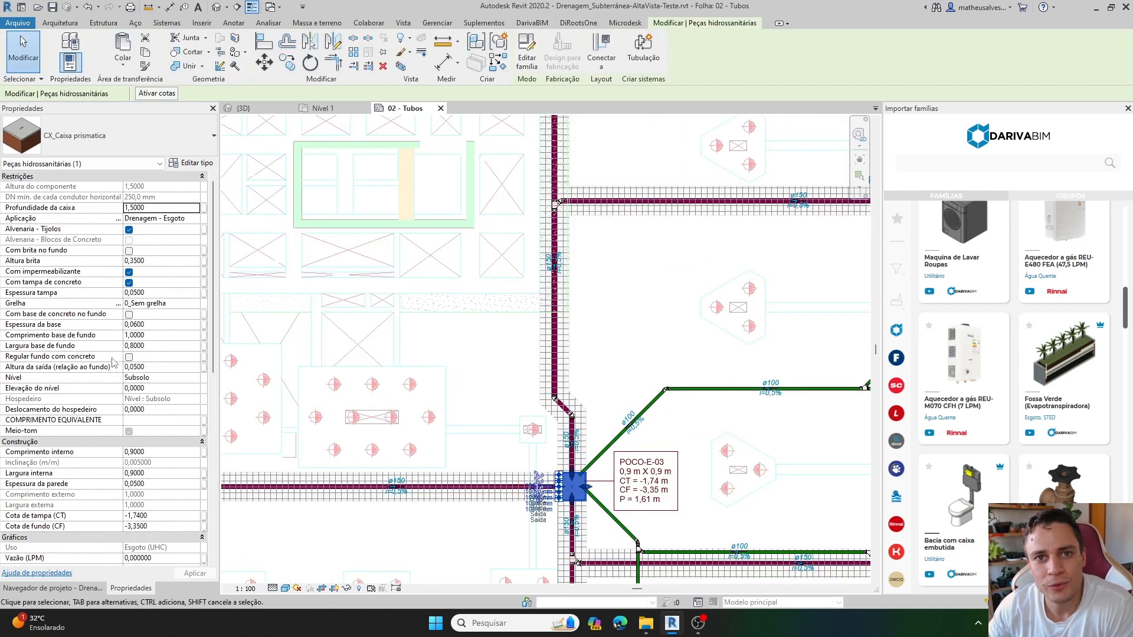
pyautogui.click(173, 219)
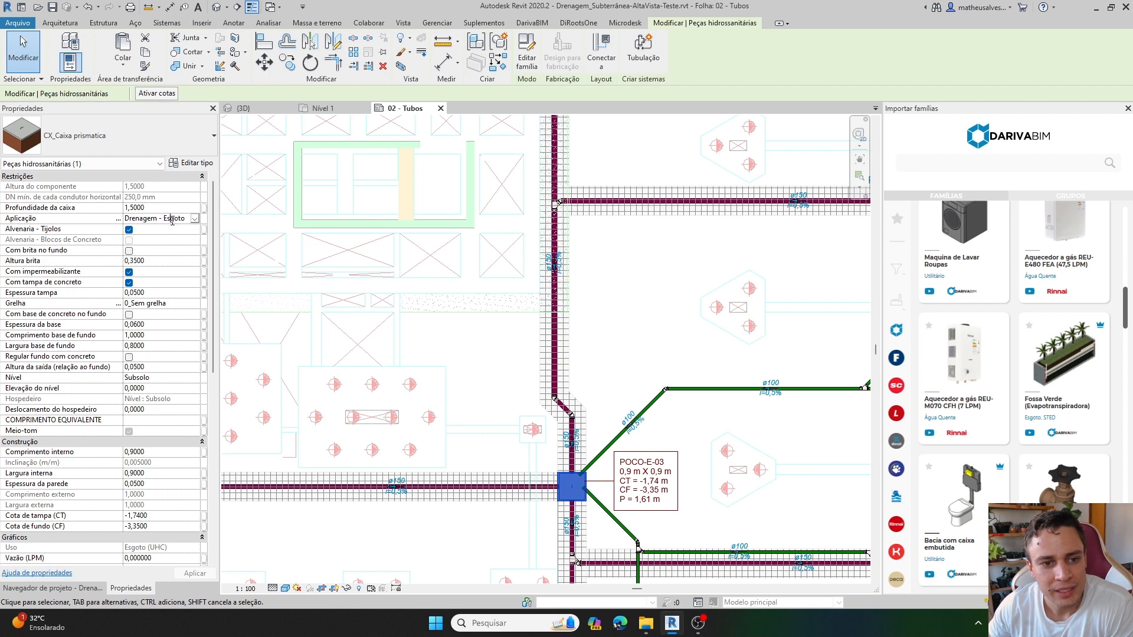
pyautogui.click(195, 218)
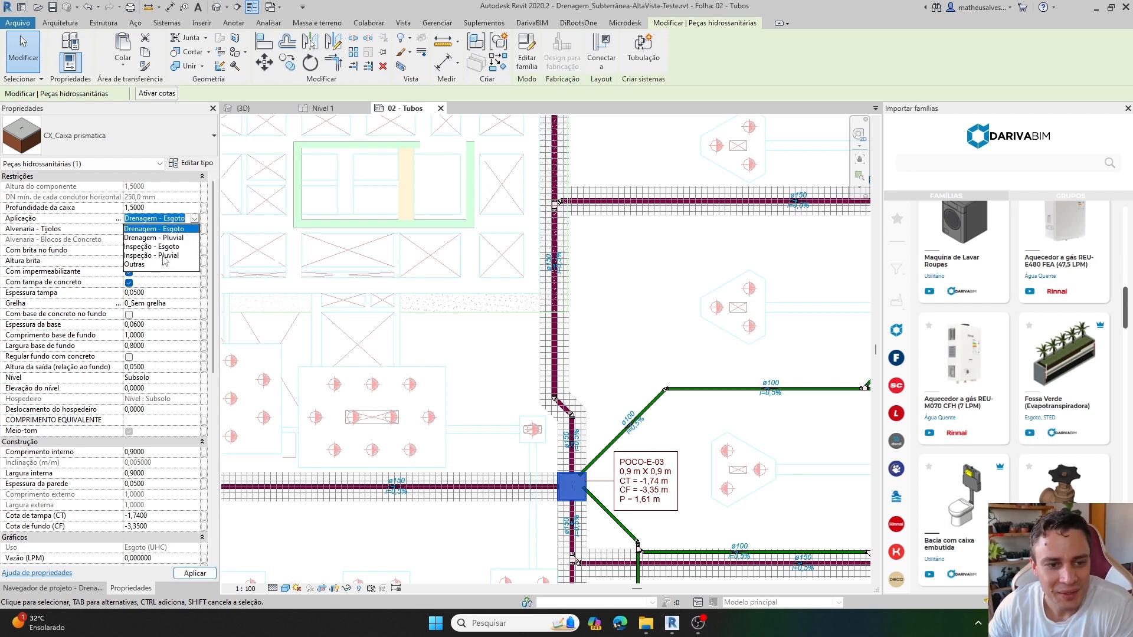
pyautogui.click(165, 262)
pyautogui.click(608, 466)
pyautogui.moveTo(599, 483); pyautogui.dragTo(540, 356, button='middle')
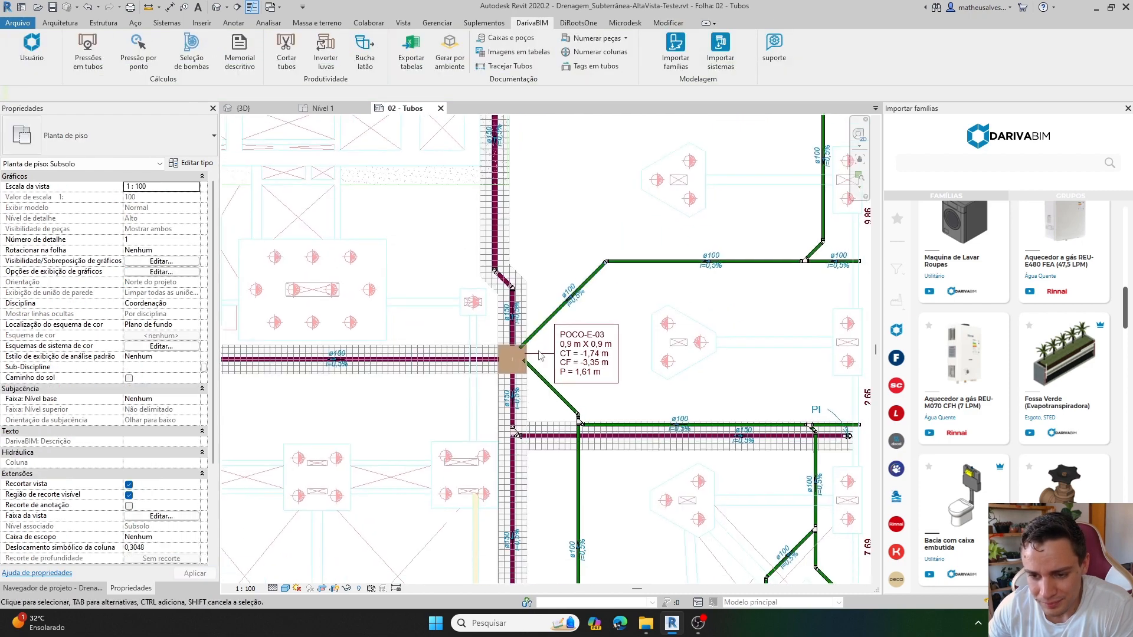
# Renumber the boxes and wells with the Caixas e poços command and check the updated box tags on the plan.
pyautogui.scroll(1, 539, 355)
pyautogui.scroll(-6, 534, 354)
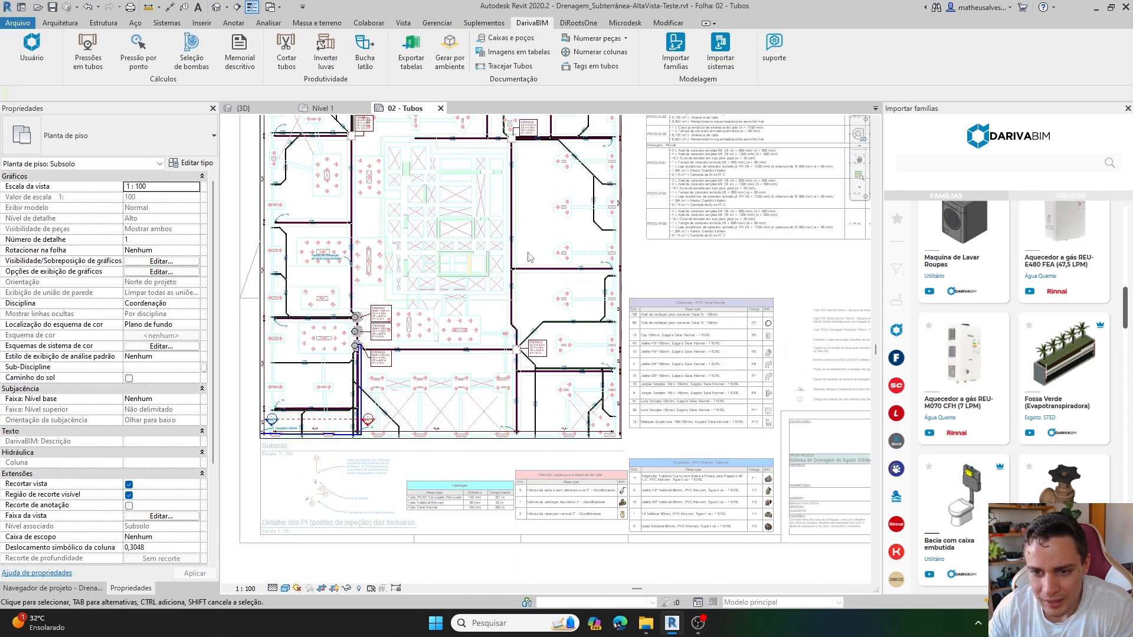
pyautogui.moveTo(537, 232); pyautogui.dragTo(473, 354, button='middle')
pyautogui.scroll(3, 487, 255)
pyautogui.moveTo(555, 303); pyautogui.dragTo(504, 317, button='middle')
pyautogui.click(505, 38)
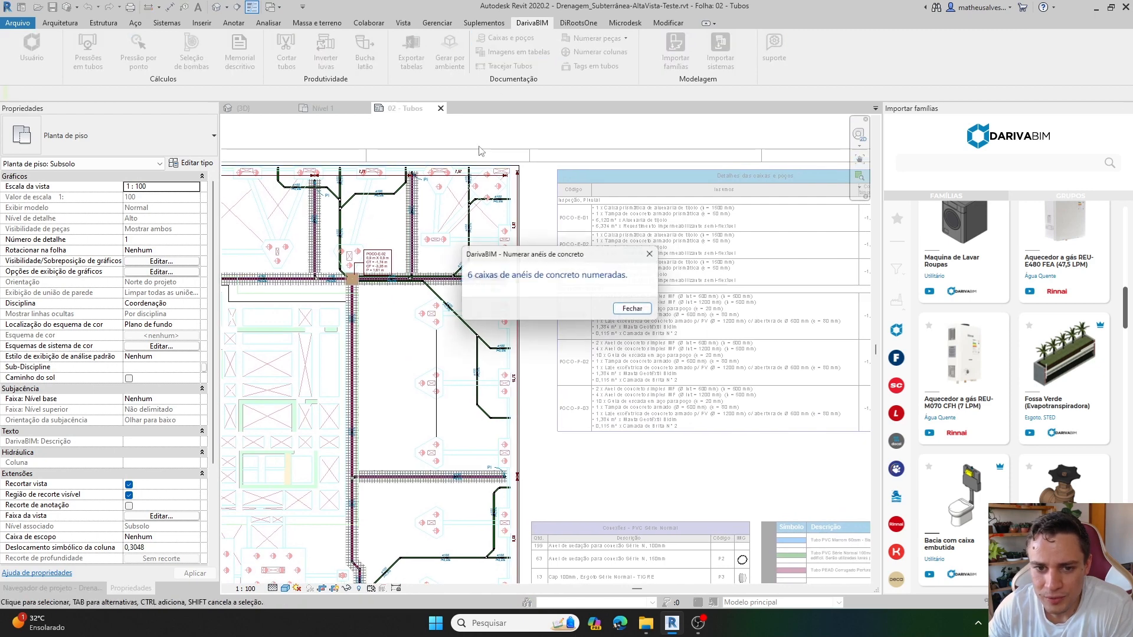
pyautogui.click(633, 309)
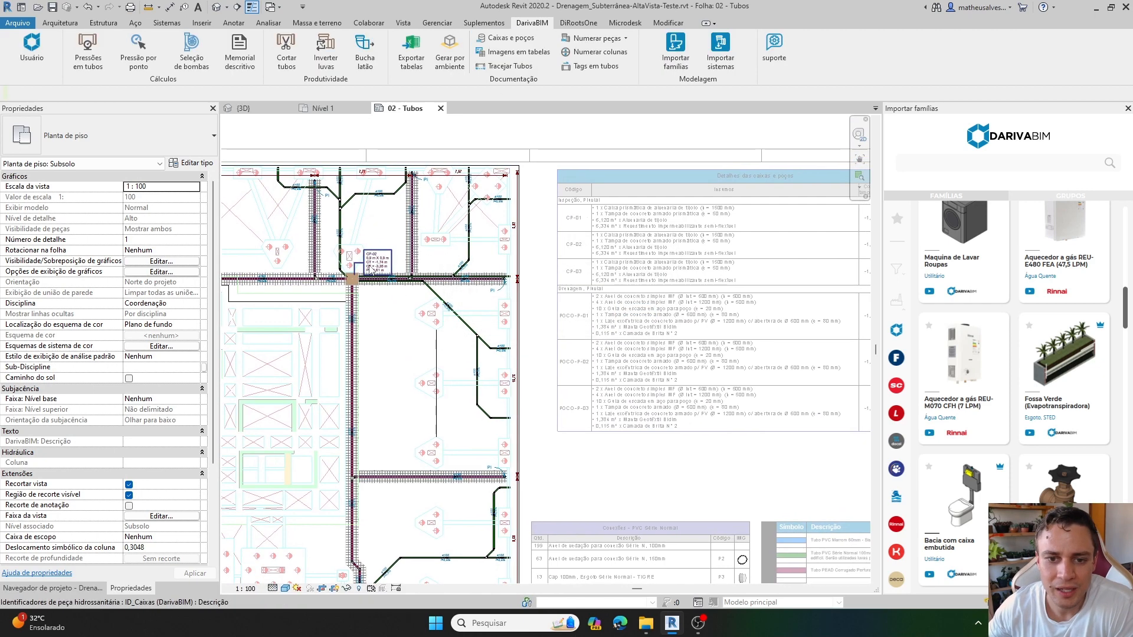
pyautogui.scroll(5, 374, 269)
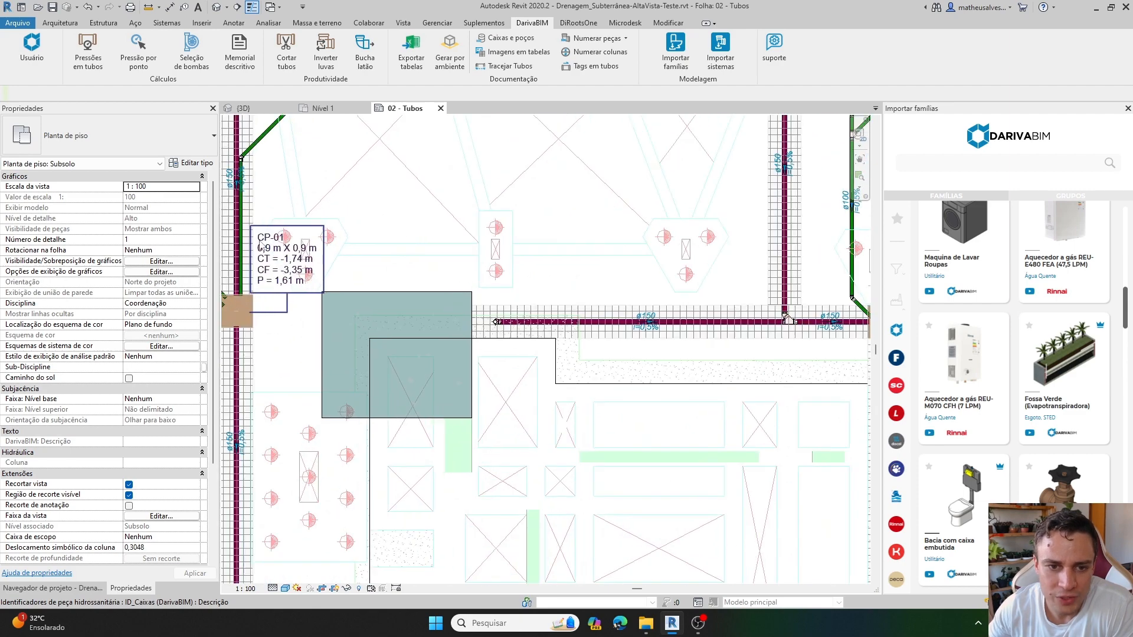
# Examine the tags of the prismatic boxes and circular wells across the Subsolo plan, checking their codes, dimensions and levels.
pyautogui.moveTo(833, 270); pyautogui.dragTo(640, 243, button='middle')
pyautogui.scroll(1, 640, 243)
pyautogui.scroll(-2, 640, 243)
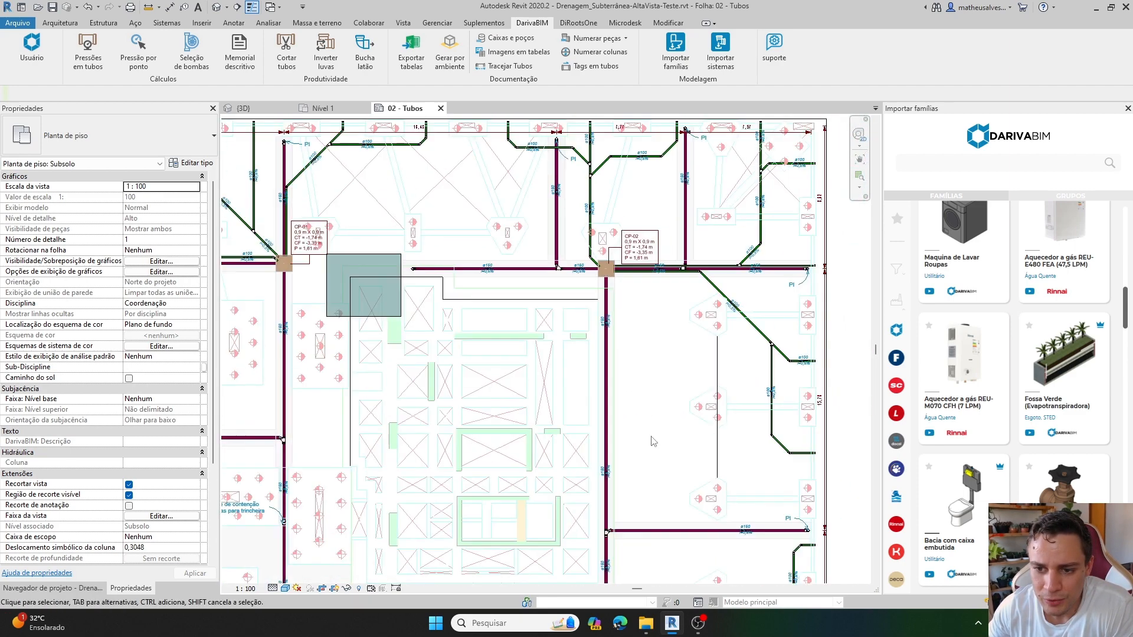
pyautogui.moveTo(654, 472); pyautogui.dragTo(610, 177, button='middle')
pyautogui.scroll(2, 630, 411)
pyautogui.scroll(-3, 630, 411)
pyautogui.scroll(4, 339, 352)
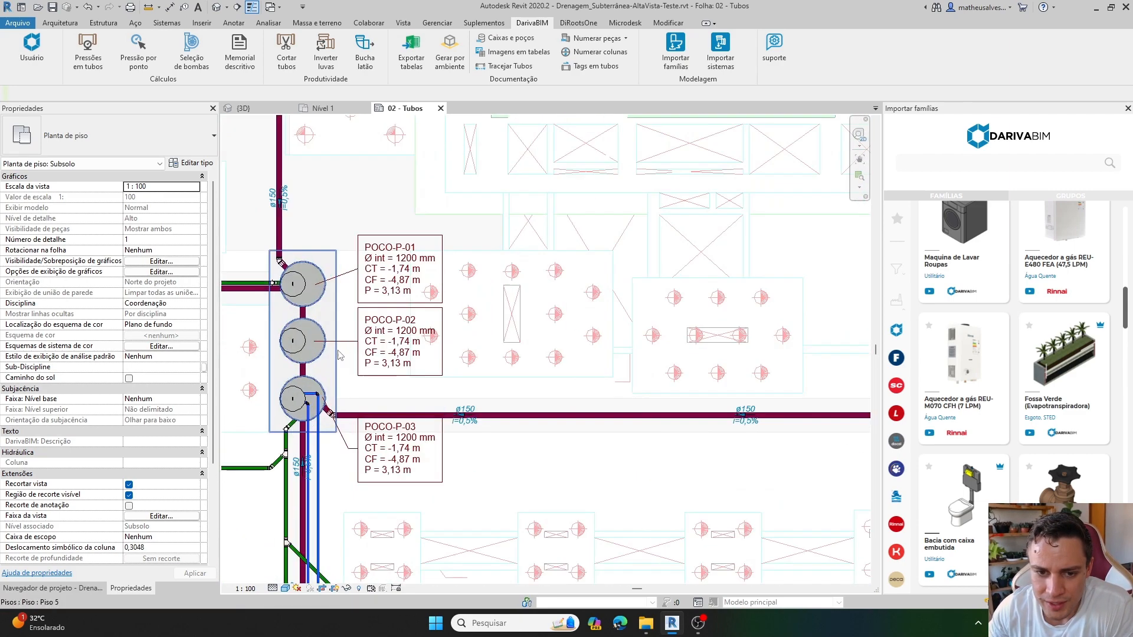
pyautogui.scroll(-4, 340, 352)
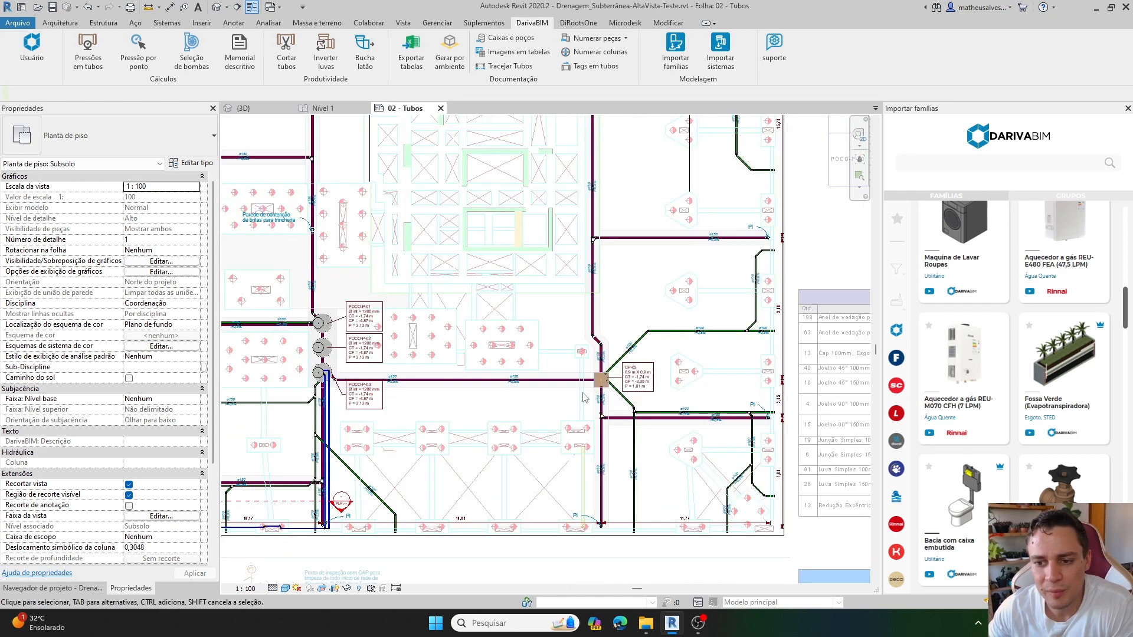
pyautogui.scroll(1, 633, 386)
pyautogui.scroll(2, 633, 386)
pyautogui.moveTo(684, 317); pyautogui.dragTo(525, 269, button='middle')
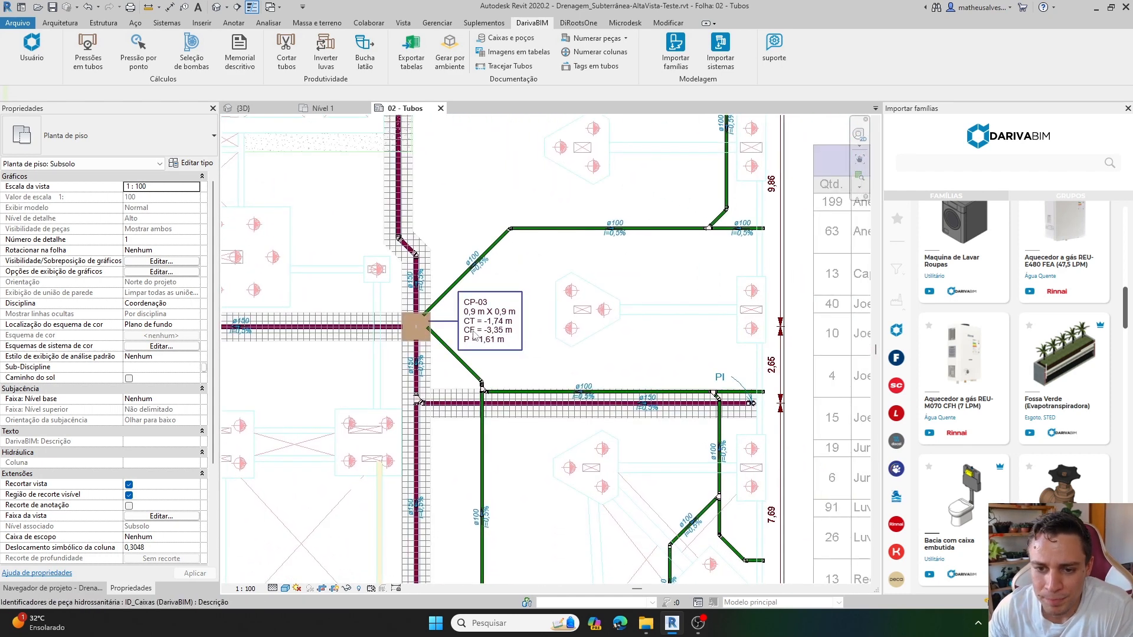
pyautogui.scroll(2, 474, 329)
pyautogui.scroll(2, 496, 286)
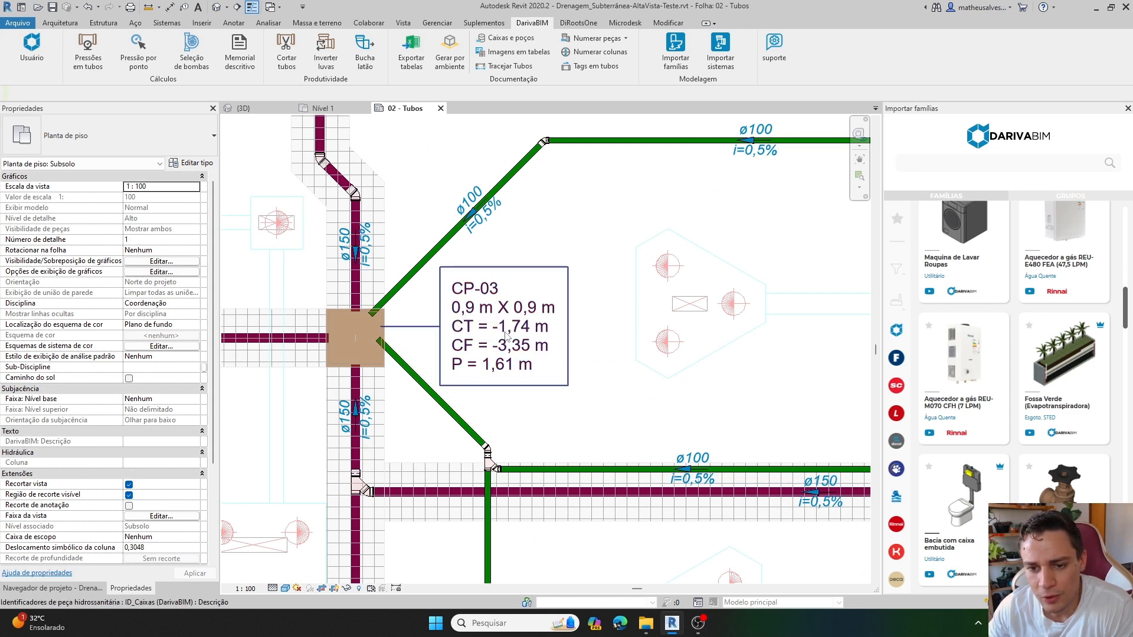
pyautogui.scroll(-3, 472, 372)
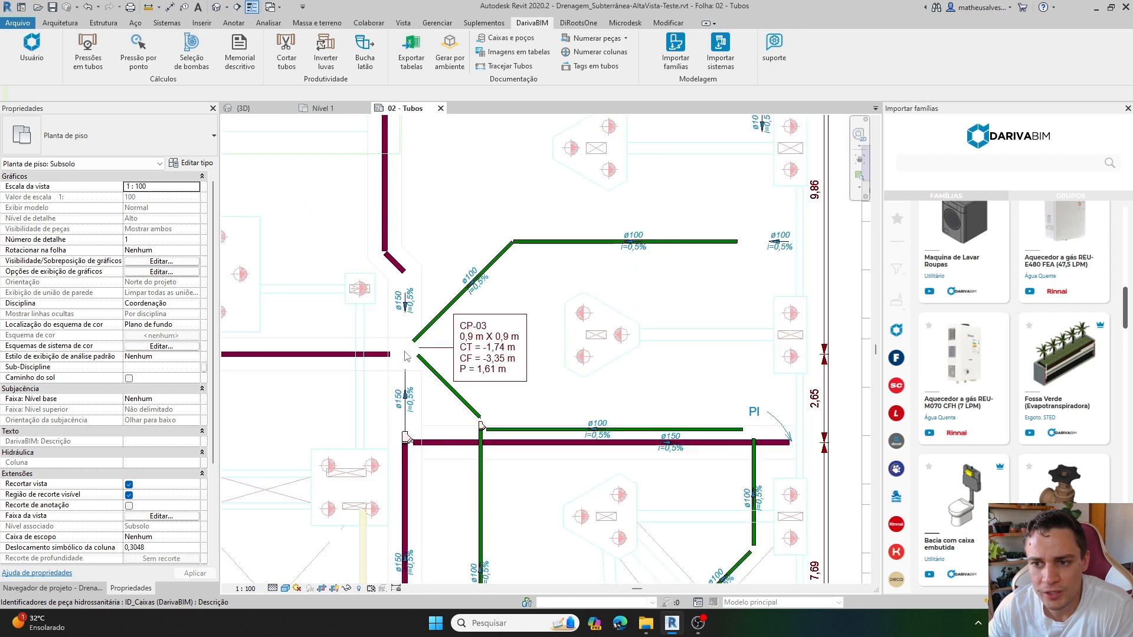
# Examine the Detalhes das caixas e poços schedule on the sheet, comparing its application groups, codes and material lists.
pyautogui.scroll(-1, 531, 298)
pyautogui.moveTo(676, 239); pyautogui.dragTo(386, 371, button='middle')
pyautogui.scroll(-2, 728, 236)
pyautogui.moveTo(743, 336); pyautogui.dragTo(642, 372, button='middle')
pyautogui.moveTo(712, 171); pyautogui.dragTo(632, 362, button='middle')
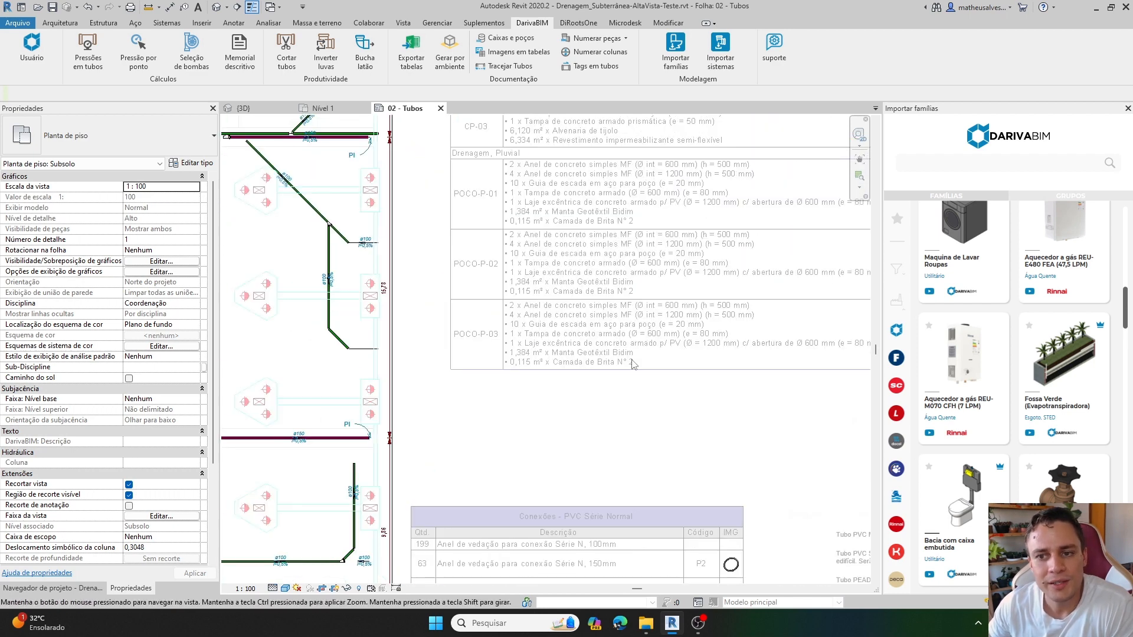
pyautogui.scroll(-1, 570, 196)
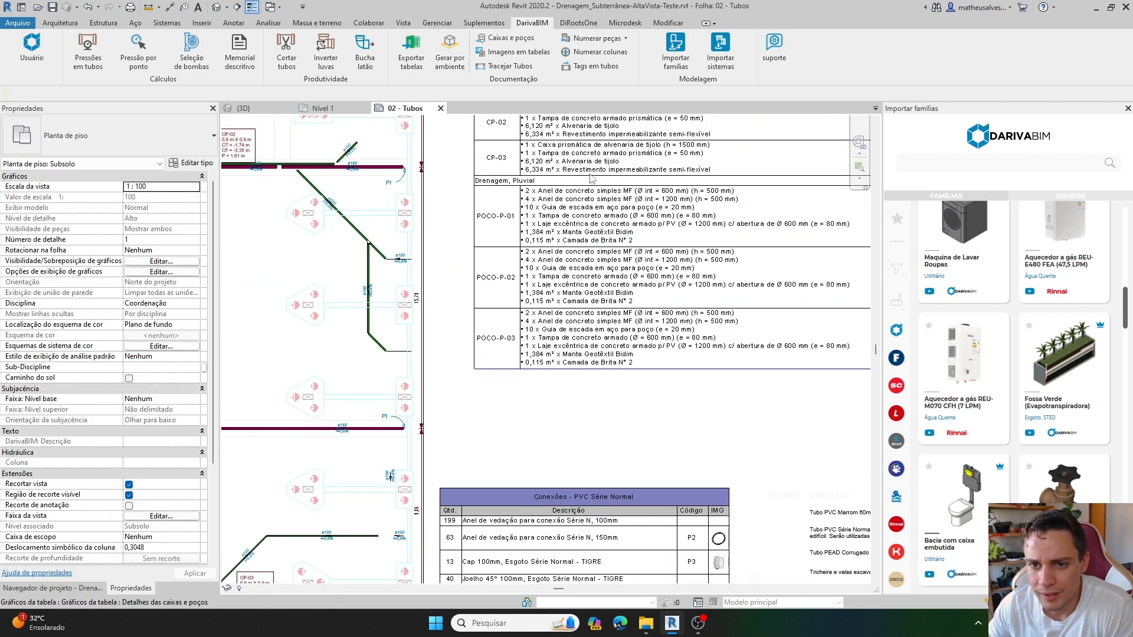
pyautogui.moveTo(583, 205); pyautogui.dragTo(533, 285, button='middle')
pyautogui.scroll(2, 443, 138)
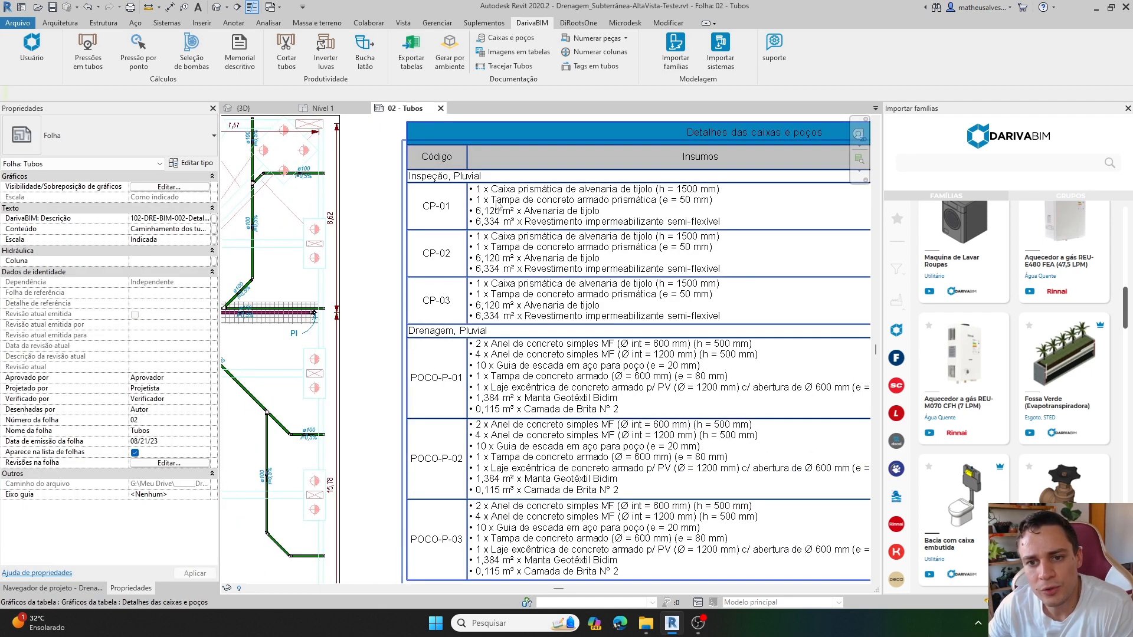
pyautogui.scroll(-3, 627, 247)
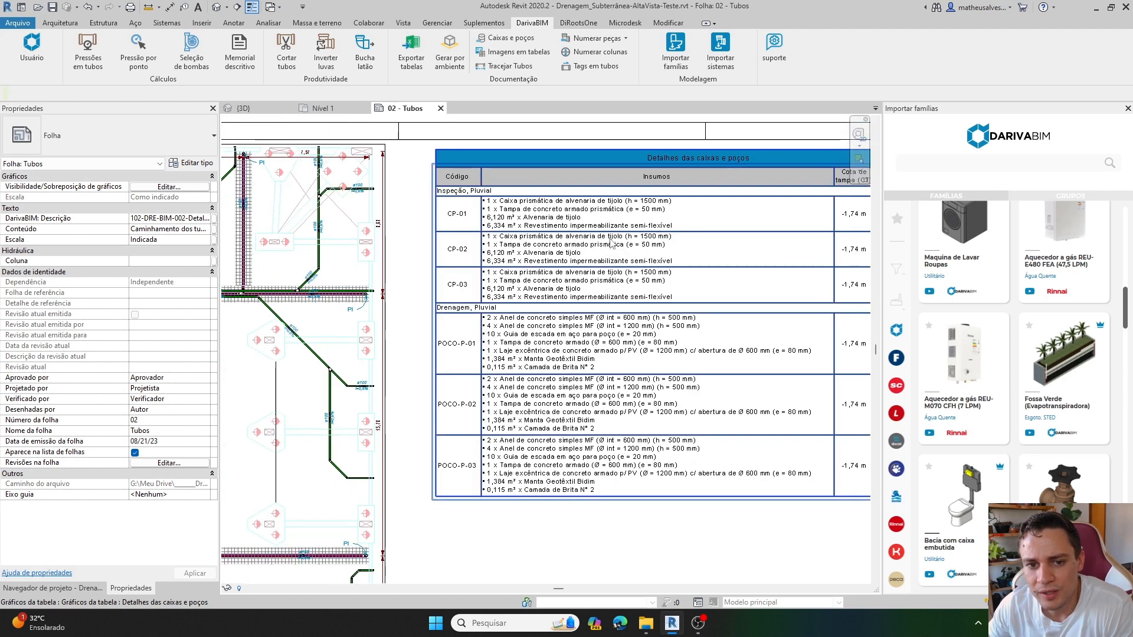
pyautogui.scroll(-3, 609, 238)
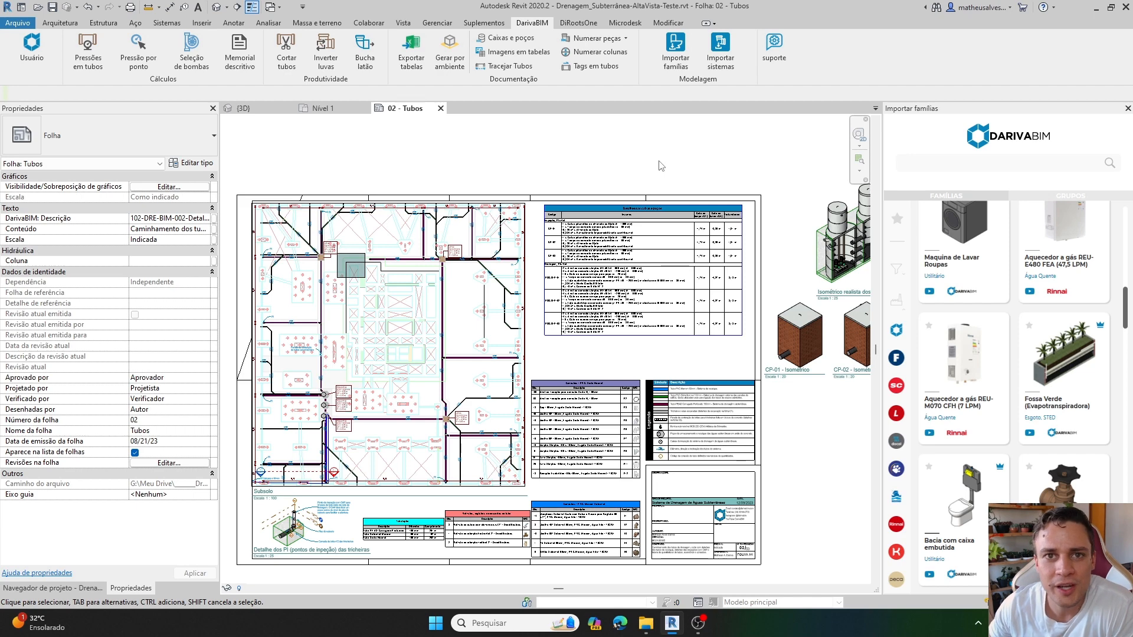
# Activate the CP-01 - Isométrico viewport beside the sheet for editing.
pyautogui.scroll(5, 786, 384)
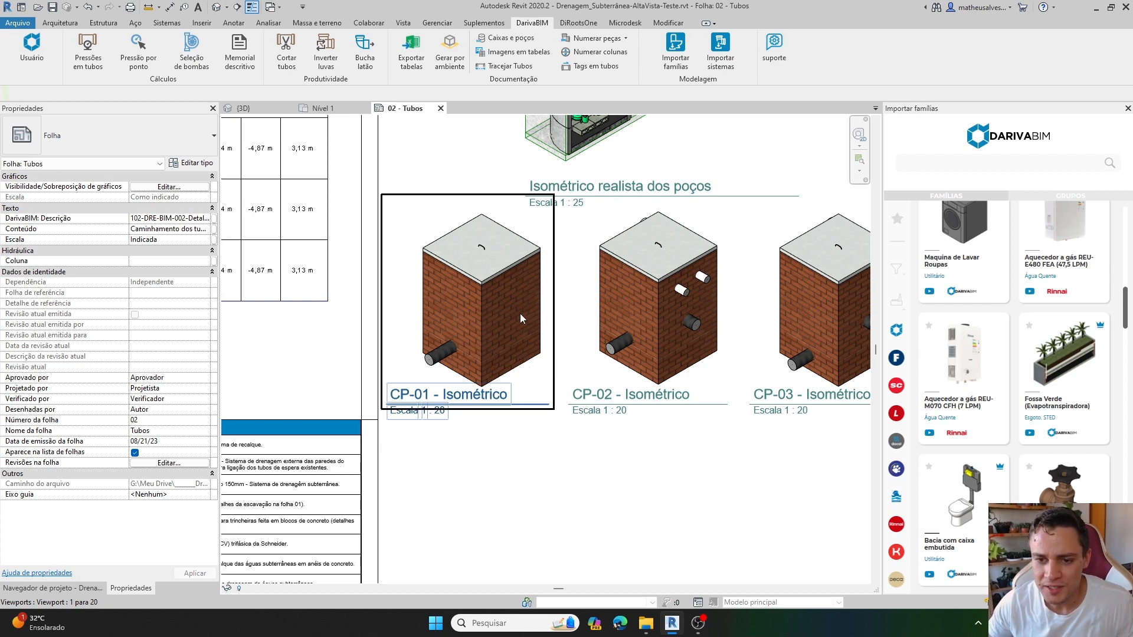
pyautogui.doubleClick(413, 259)
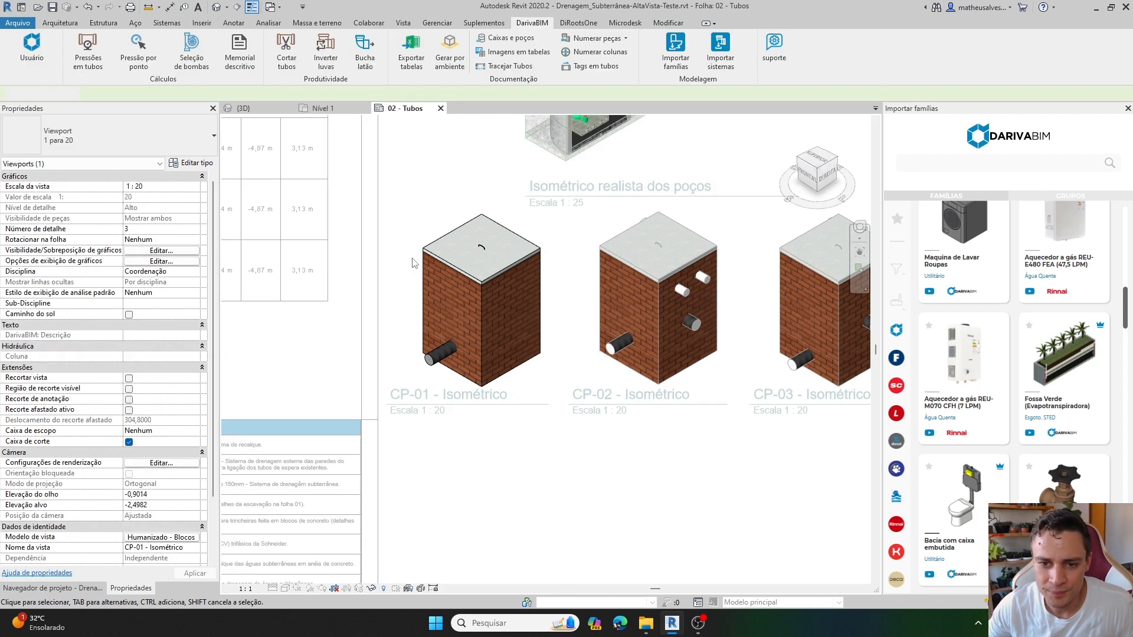
pyautogui.scroll(2, 419, 265)
# Switch box CP-01 from brick to concrete block masonry by disabling Alvenaria - Tijolos, and deselect the box.
pyautogui.click(488, 273)
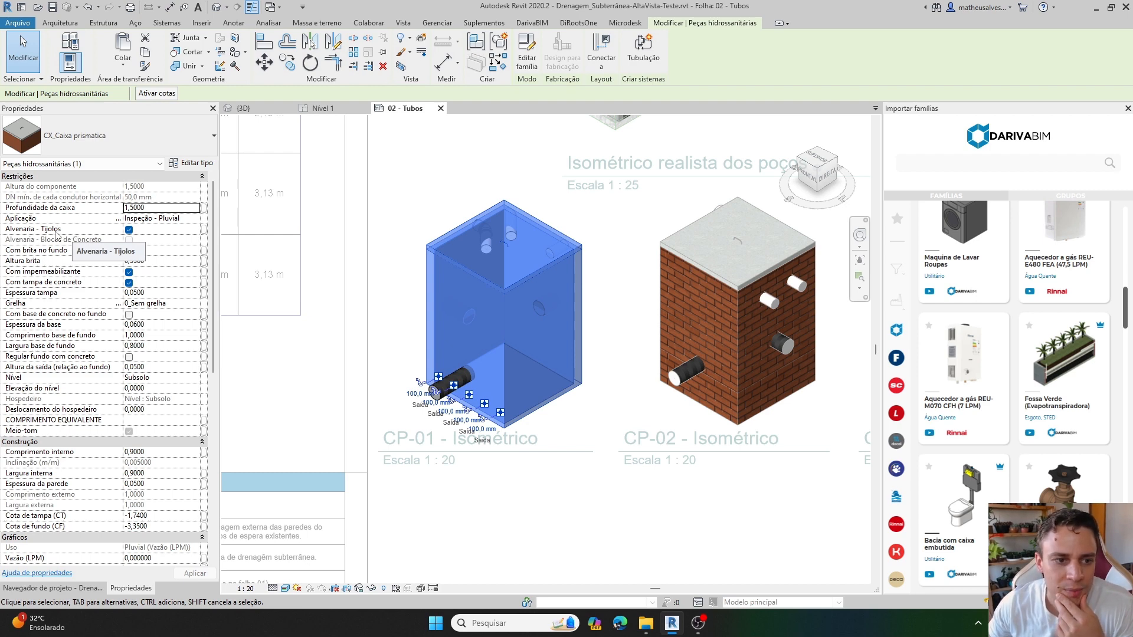
pyautogui.click(129, 239)
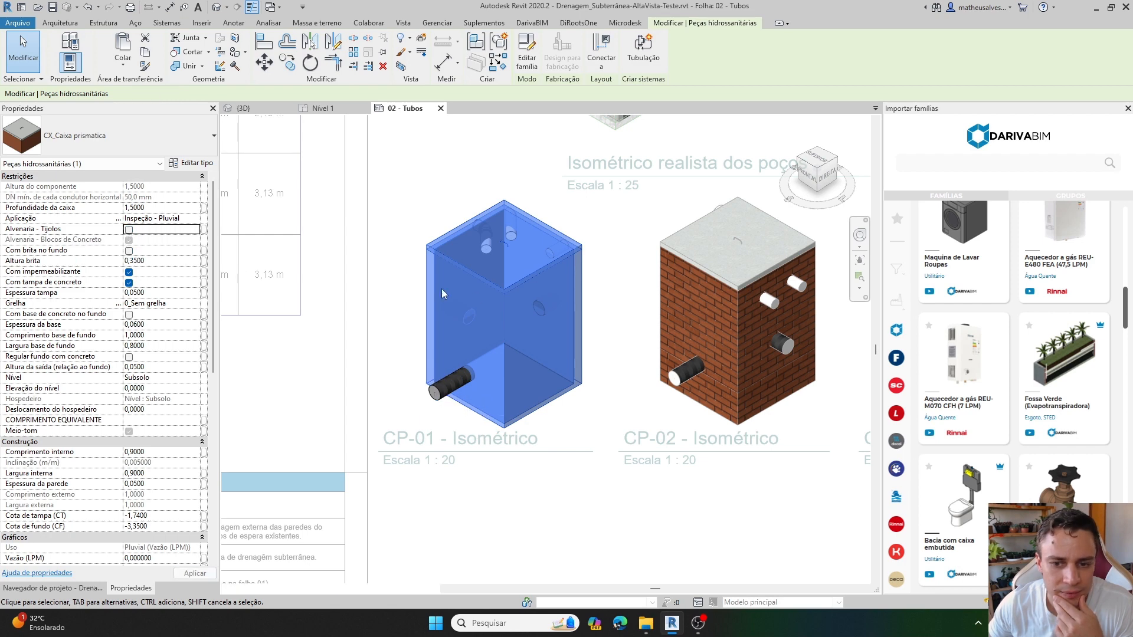
pyautogui.press('Escape')
pyautogui.scroll(2, 483, 328)
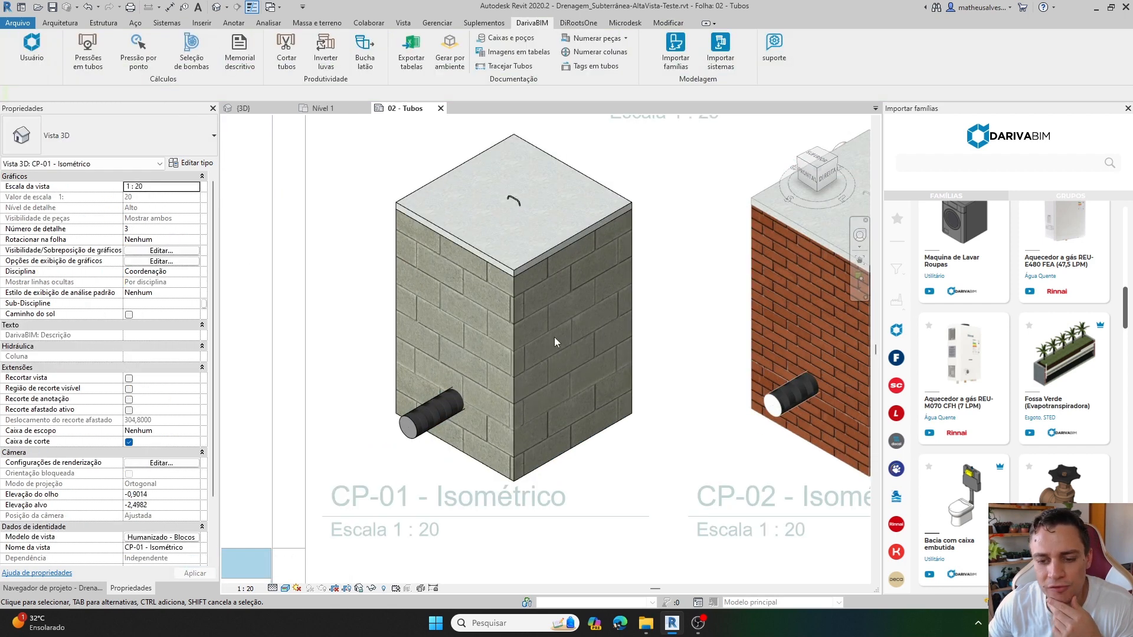
# Restore brick masonry on box CP-01 by enabling Alvenaria - Tijolos, and deselect the box.
pyautogui.click(512, 324)
pyautogui.click(129, 229)
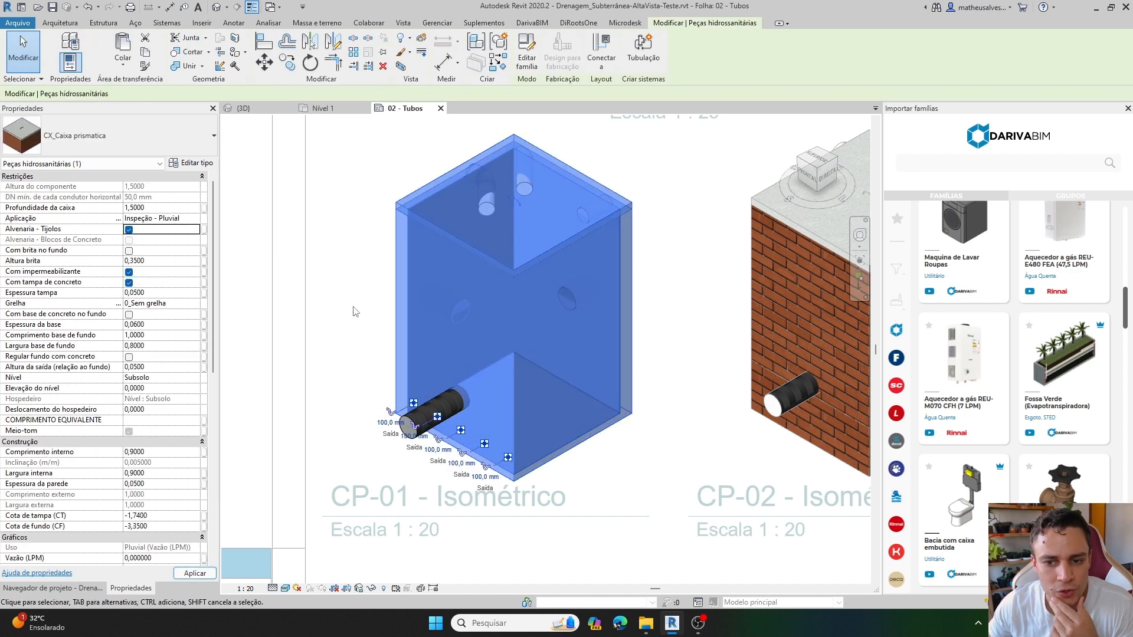
pyautogui.press('Escape')
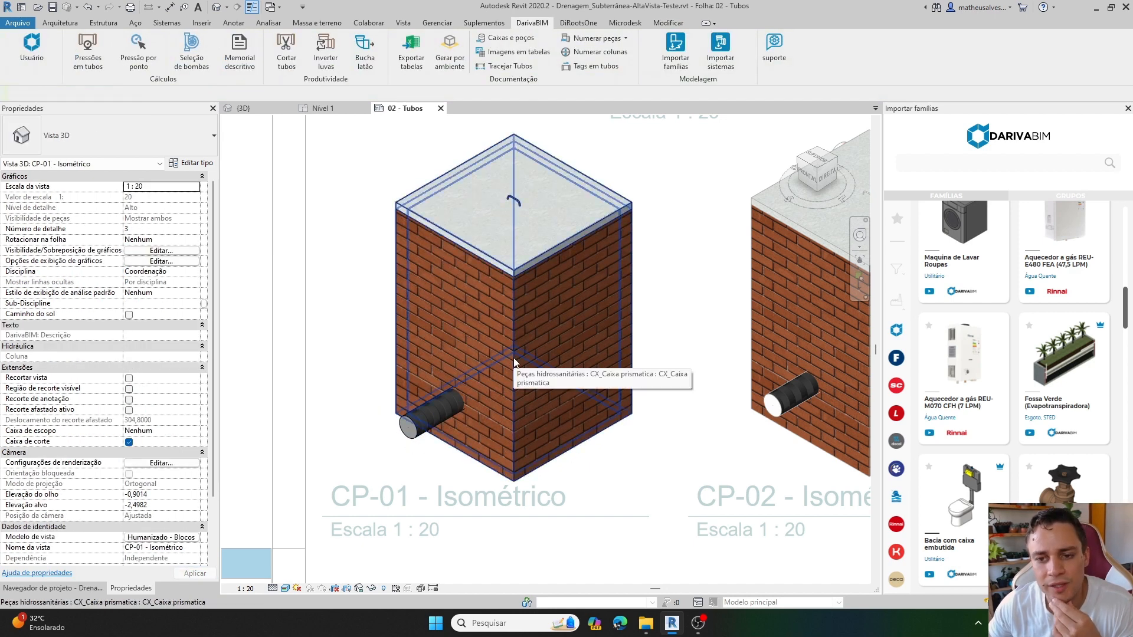
# Set the Profundidade da caixa of box CP-01 to 0,8 and deselect the box.
pyautogui.click(513, 357)
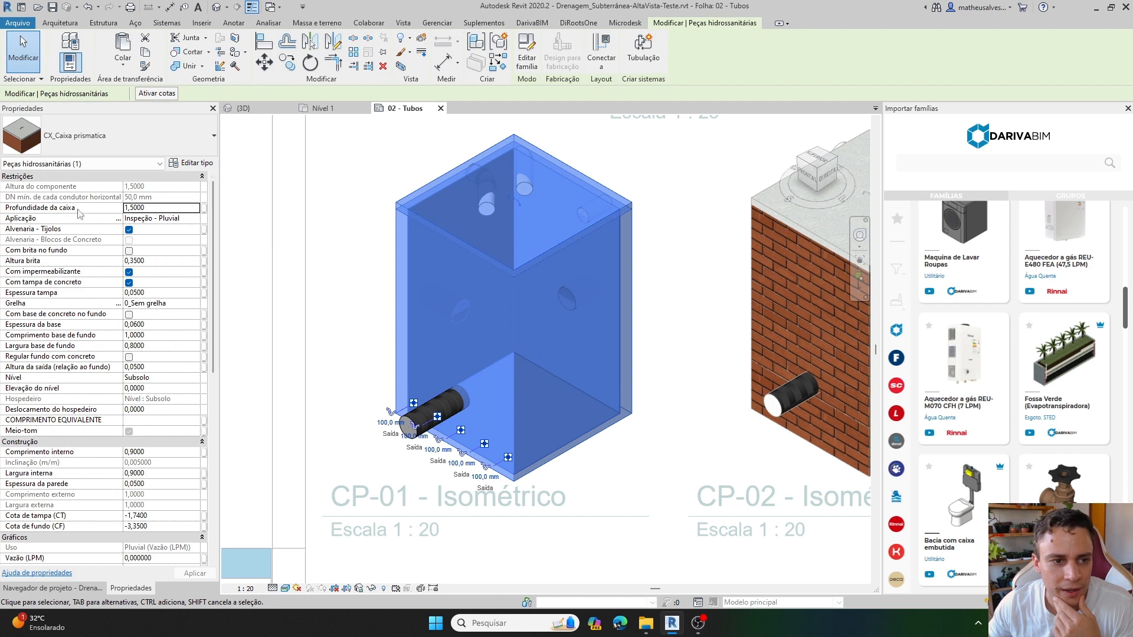
pyautogui.click(168, 208)
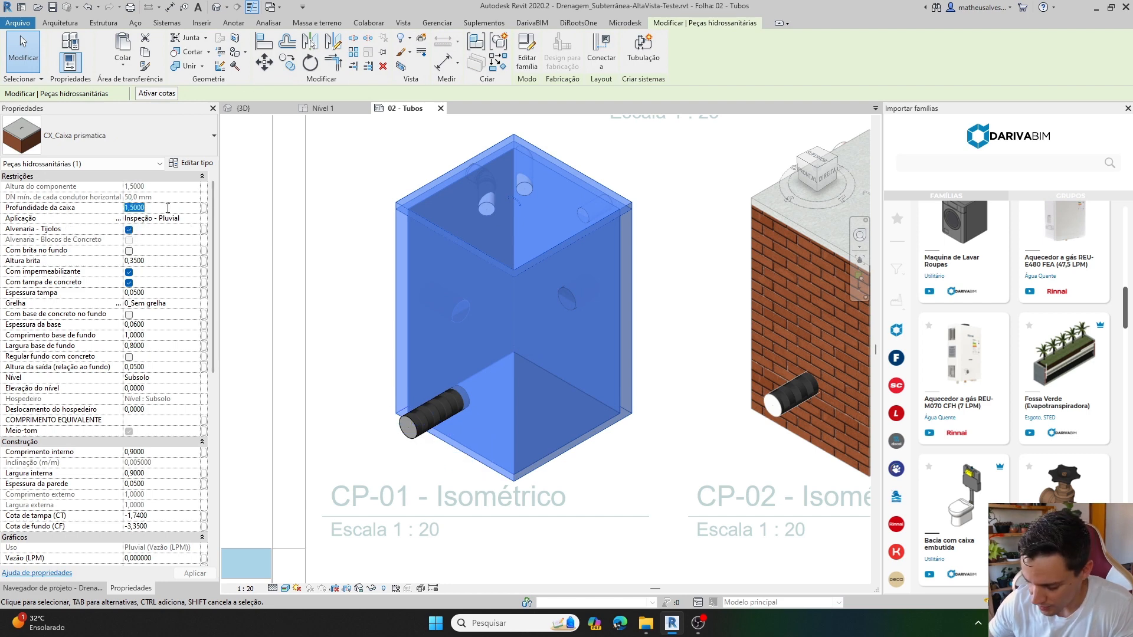
pyautogui.write('0,')
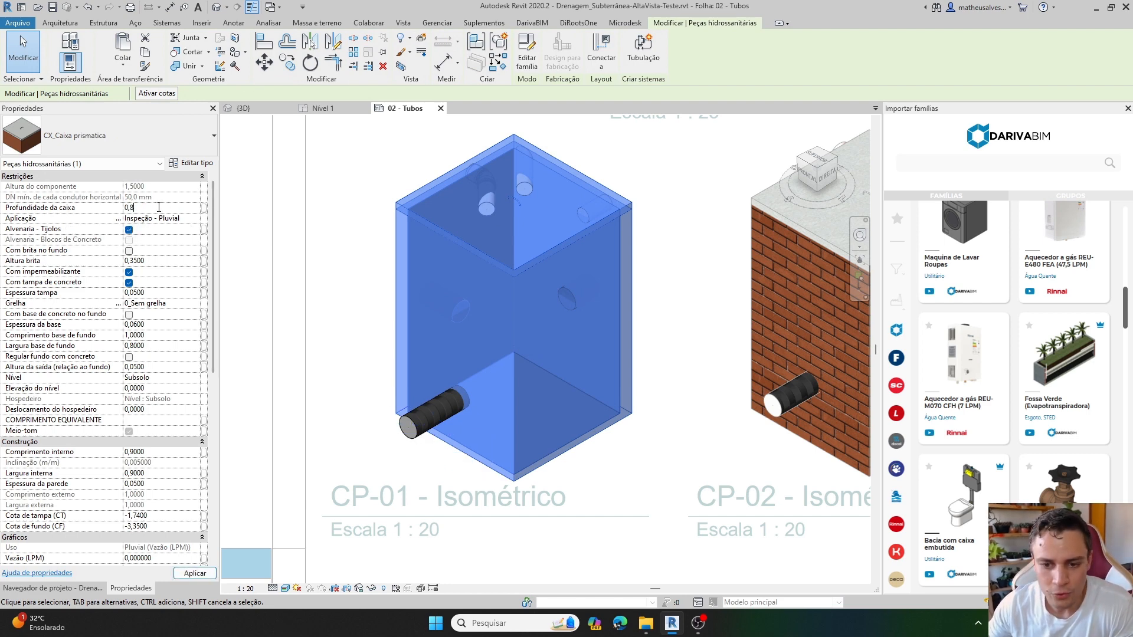
pyautogui.write('8')
pyautogui.click(366, 317)
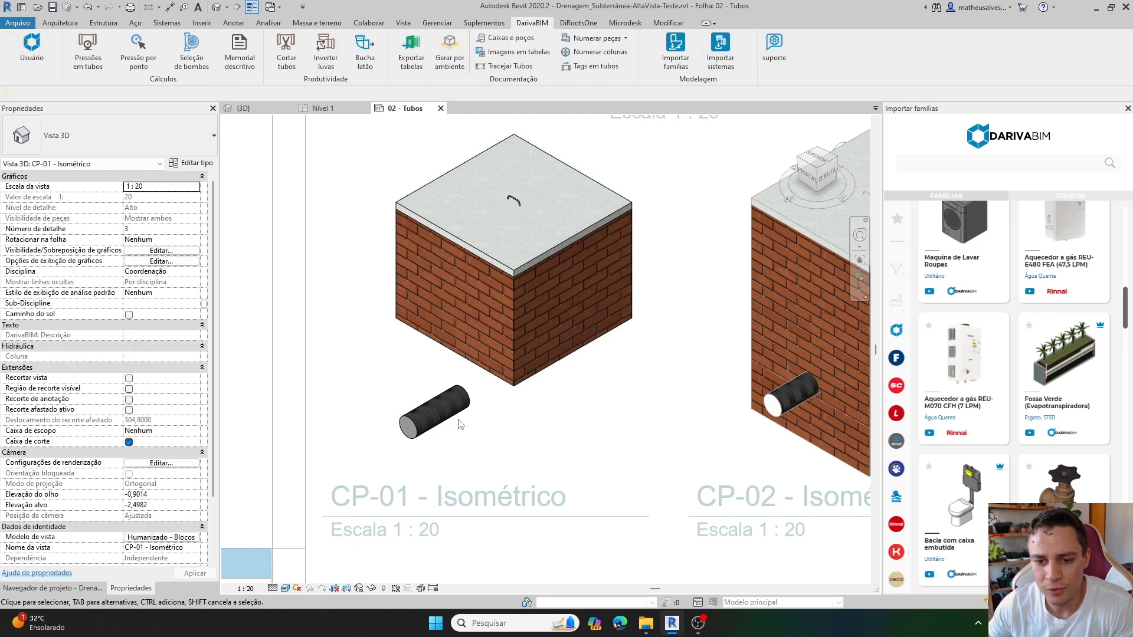
# Add a gravel layer inside box CP-01 by enabling Com brita no fundo.
pyautogui.click(517, 283)
pyautogui.scroll(2, 508, 266)
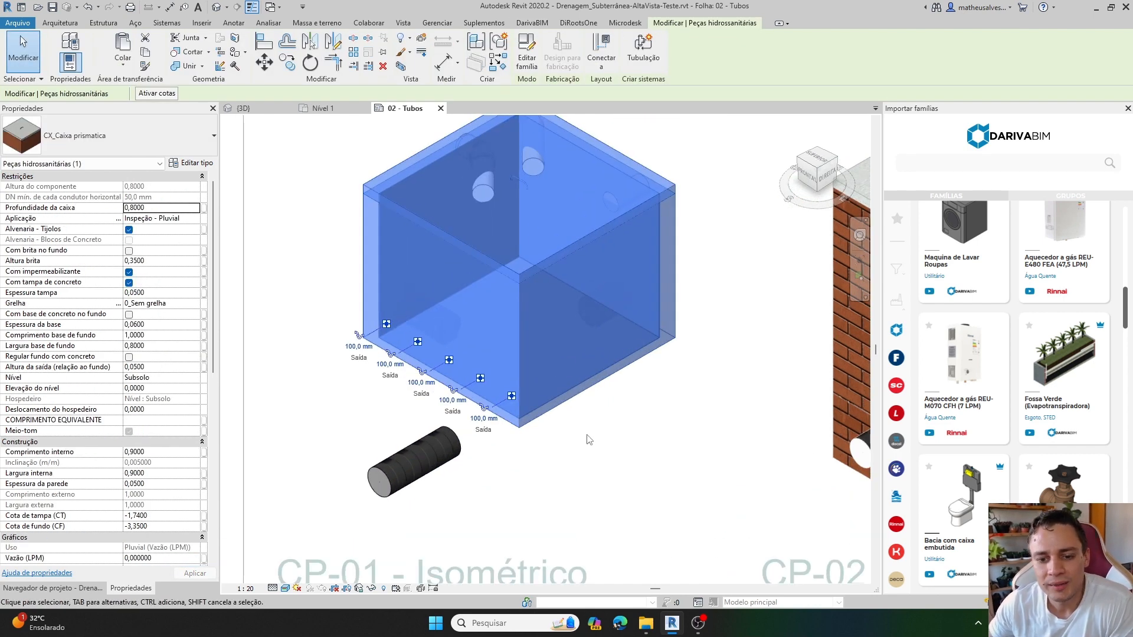
pyautogui.scroll(-1, 587, 438)
pyautogui.moveTo(627, 433); pyautogui.dragTo(557, 430, button='middle')
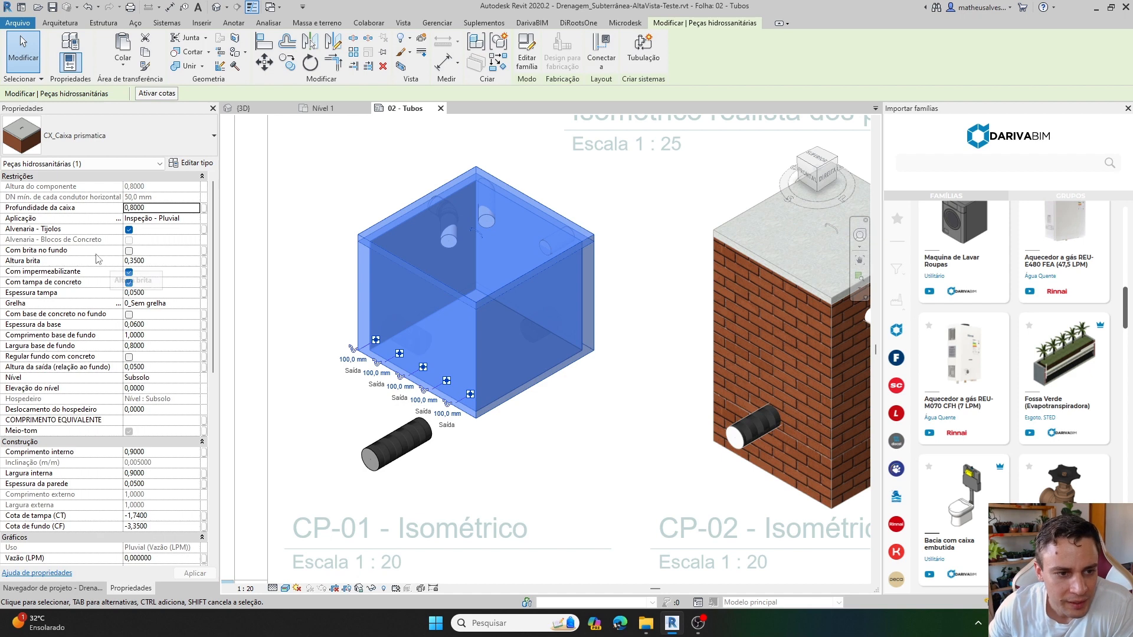
pyautogui.click(129, 251)
pyautogui.scroll(3, 473, 329)
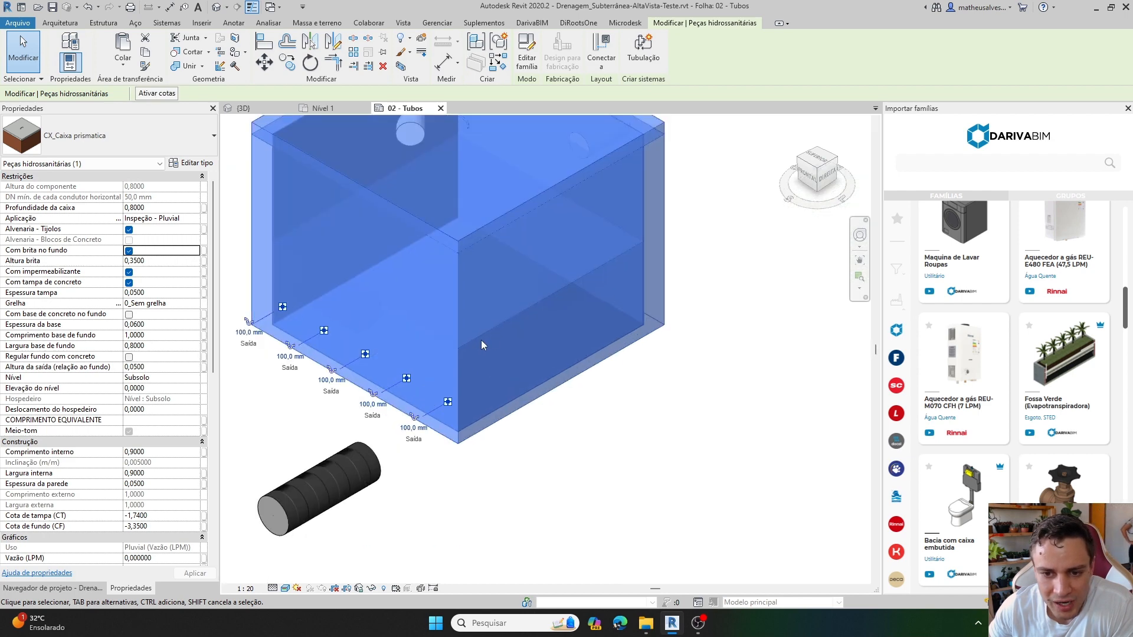
pyautogui.scroll(-3, 480, 340)
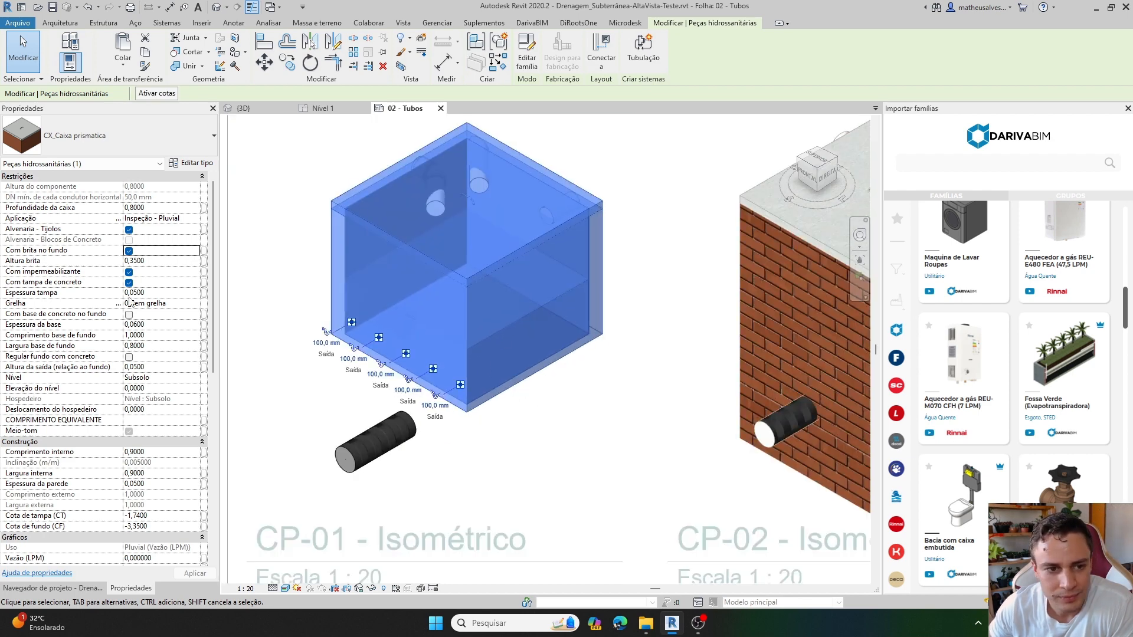
# Set the Altura brita of box CP-01 to 0,1.
pyautogui.click(162, 261)
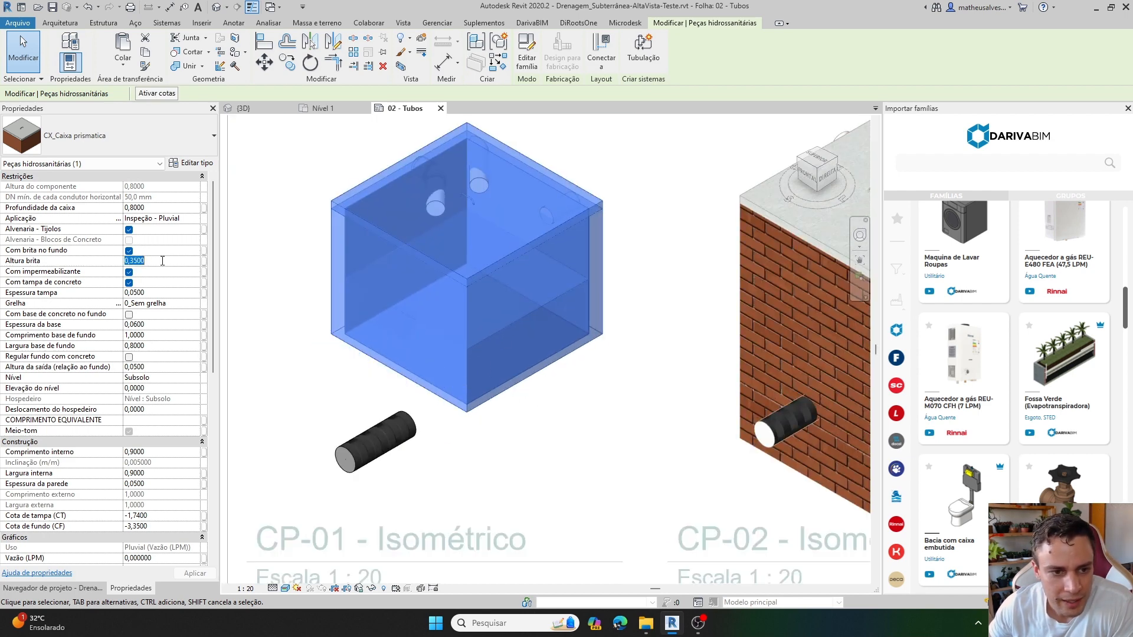
pyautogui.write('0,1')
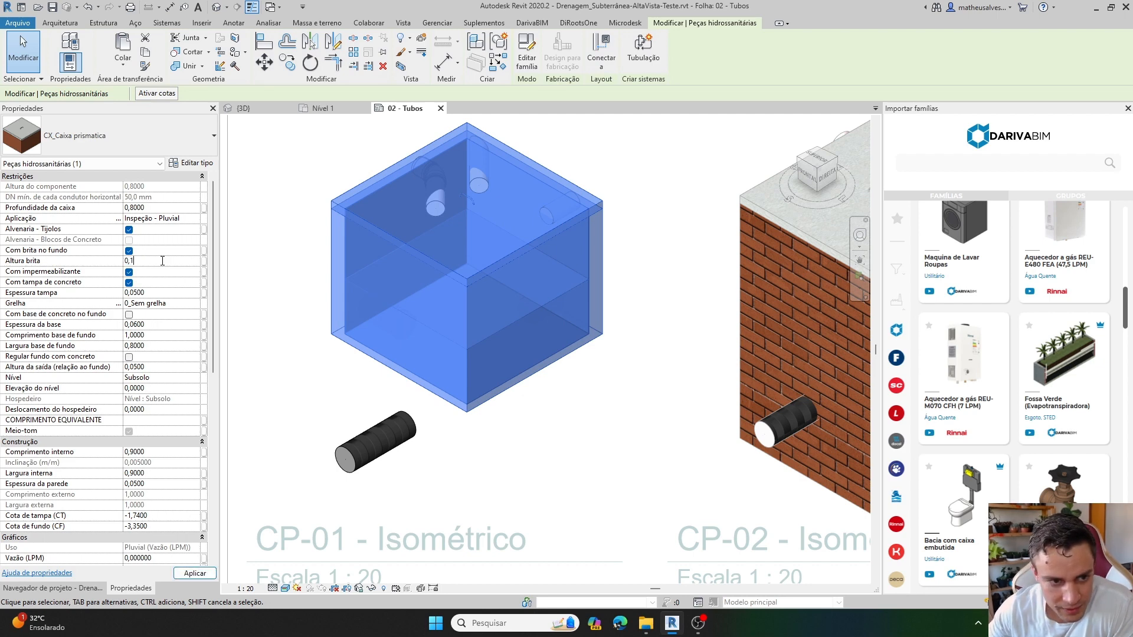
pyautogui.press('Return')
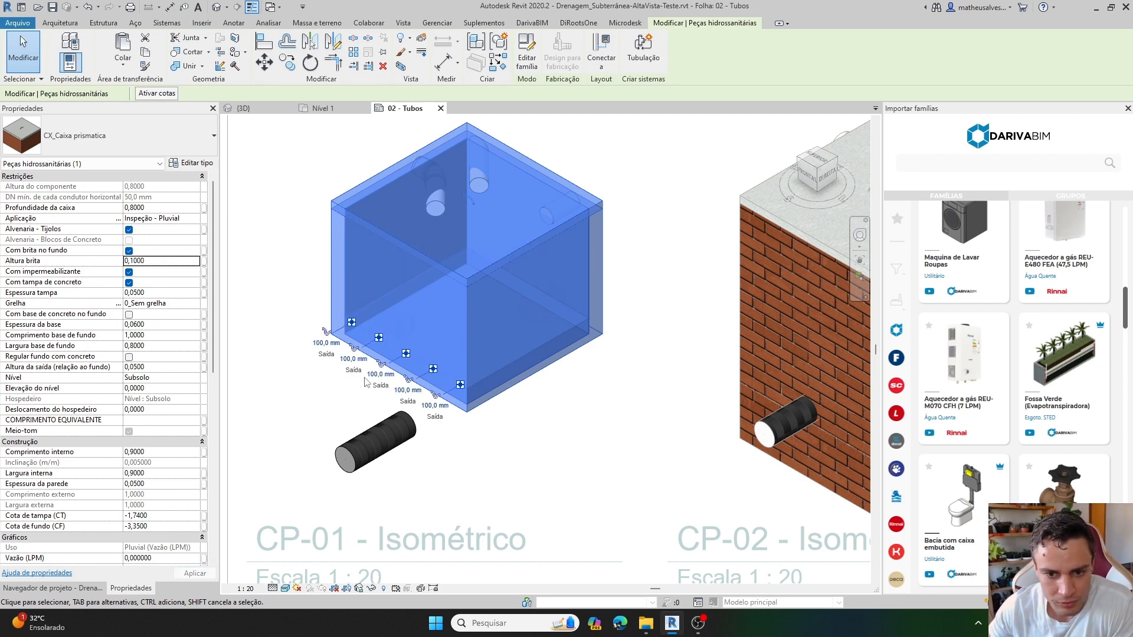
pyautogui.scroll(2, 557, 378)
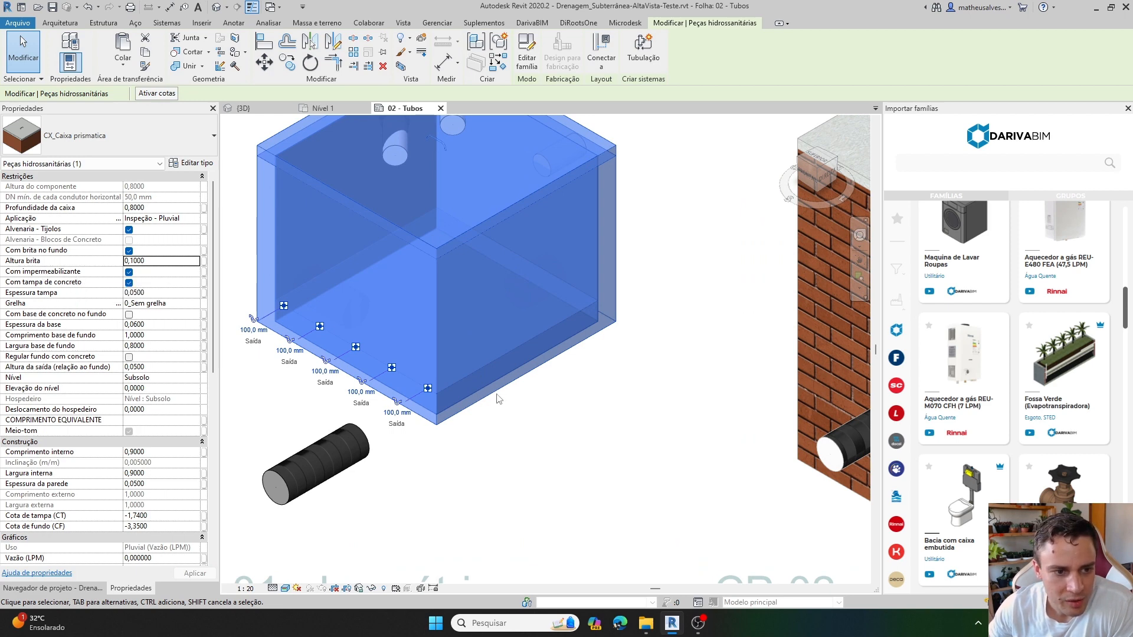
# Reveal the hidden elements of the CP-01 isometric view and pull the section box's front face inward to cut through the box.
pyautogui.click(383, 588)
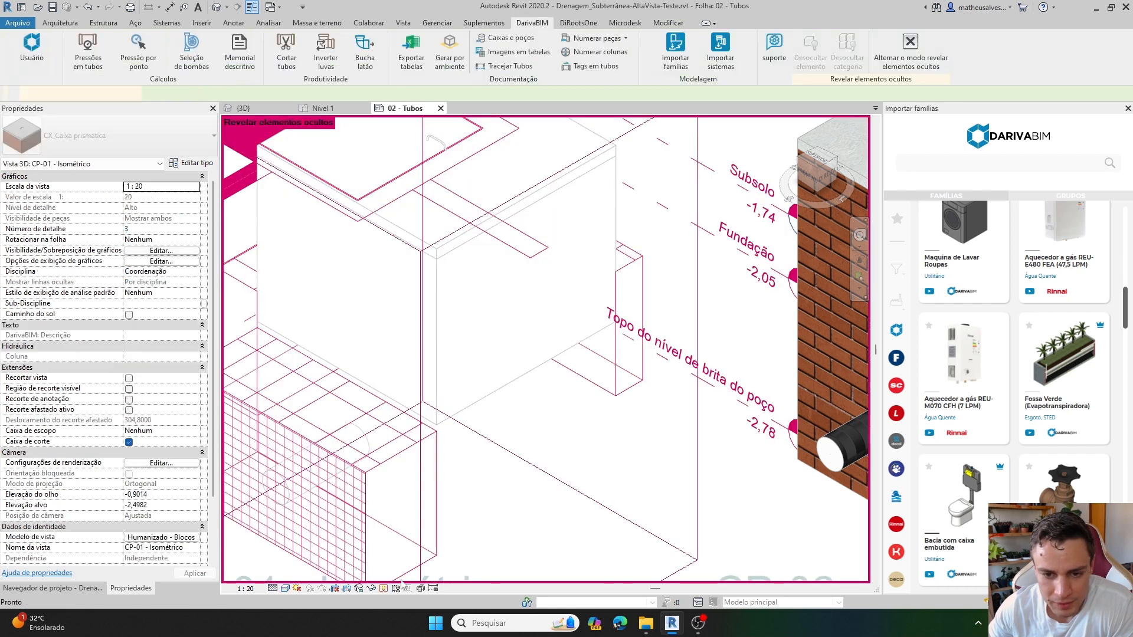
pyautogui.scroll(-2, 513, 422)
pyautogui.click(513, 422)
pyautogui.moveTo(542, 402); pyautogui.dragTo(485, 368)
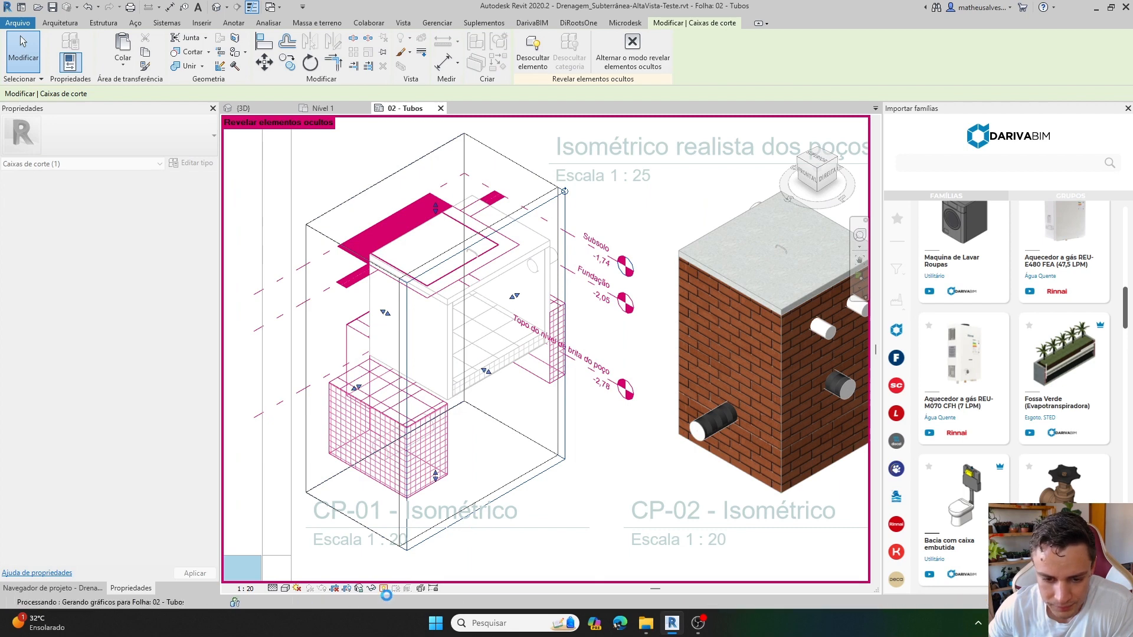
pyautogui.click(384, 588)
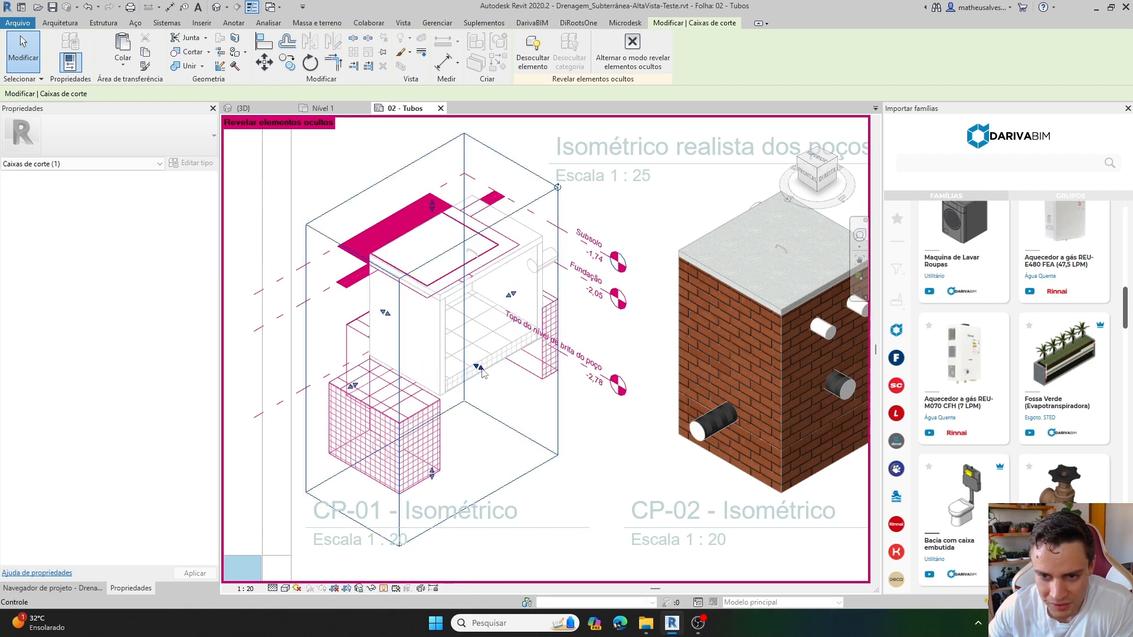
# Readjust the section box's front face to expose the gravel inside box CP-01, and leave the reveal hidden elements mode.
pyautogui.moveTo(479, 367); pyautogui.dragTo(553, 268)
pyautogui.moveTo(541, 308); pyautogui.dragTo(533, 357)
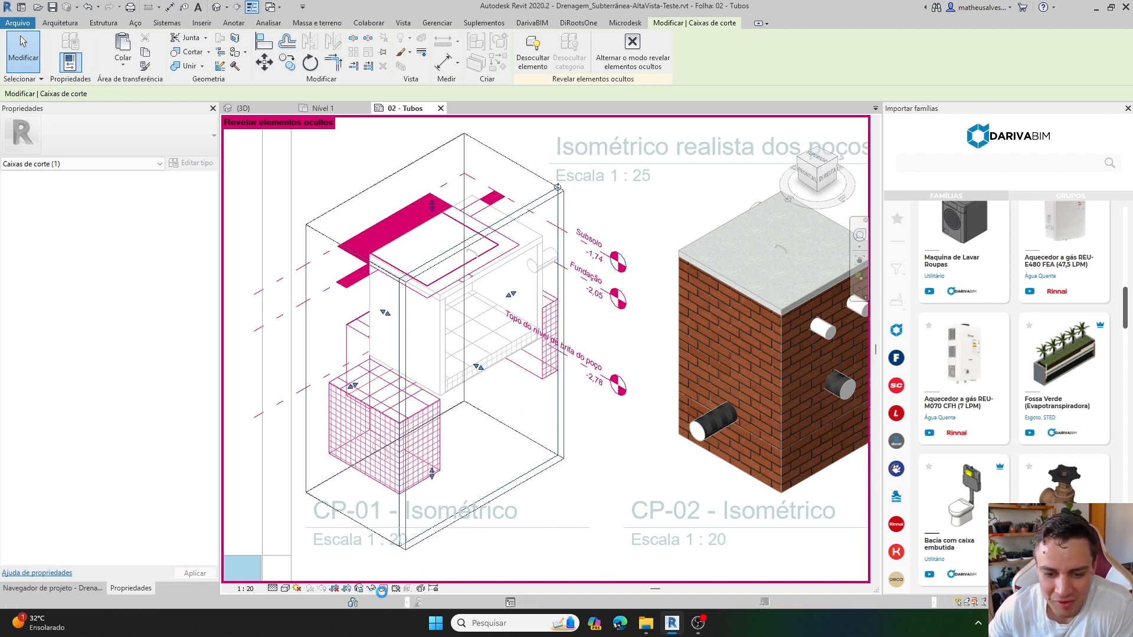
pyautogui.click(382, 589)
pyautogui.scroll(3, 469, 318)
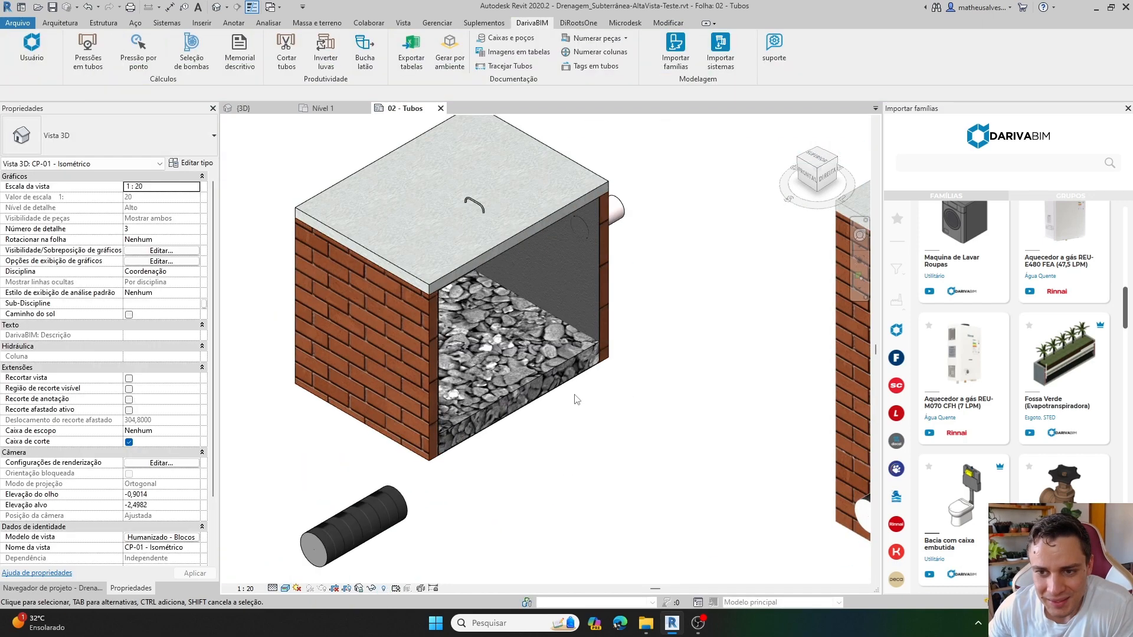
# Examine the gravel layer and the waterproofed inner walls of box CP-01 up close.
pyautogui.click(526, 382)
pyautogui.scroll(3, 526, 382)
pyautogui.click(557, 442)
pyautogui.scroll(2, 492, 380)
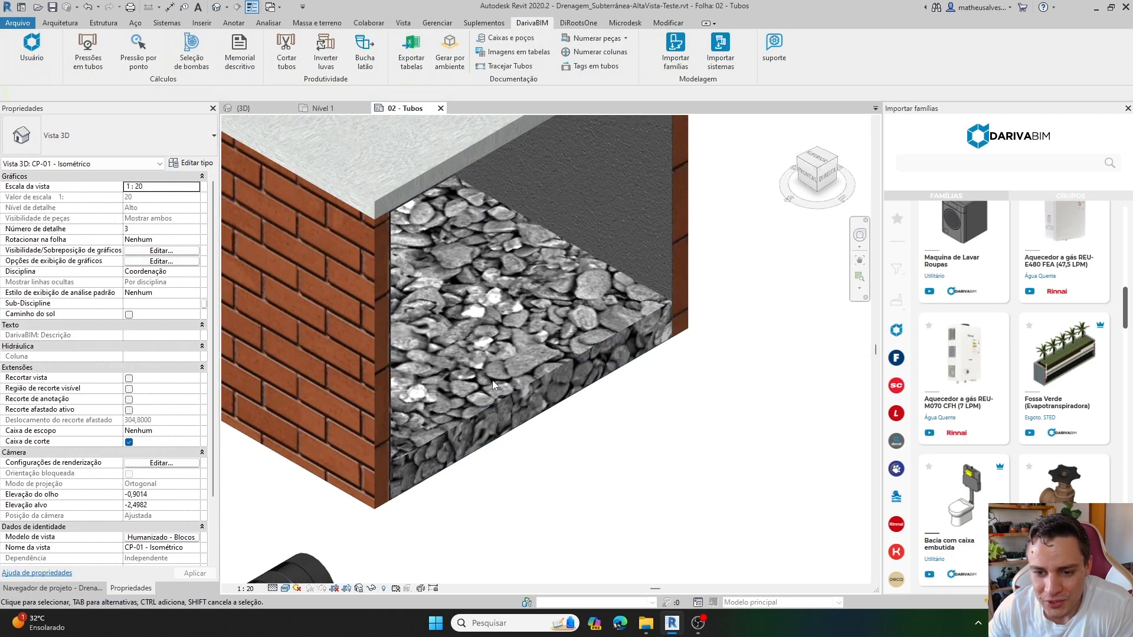
pyautogui.scroll(-1, 487, 402)
pyautogui.click(489, 403)
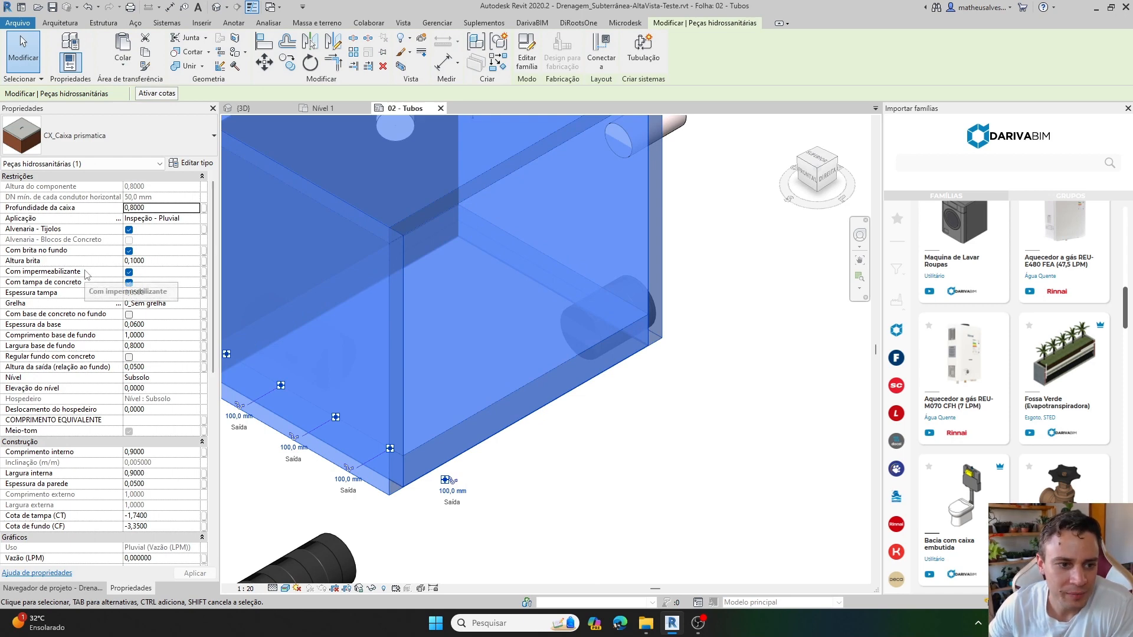
pyautogui.press('Escape')
pyautogui.scroll(-3, 623, 279)
pyautogui.scroll(8, 653, 321)
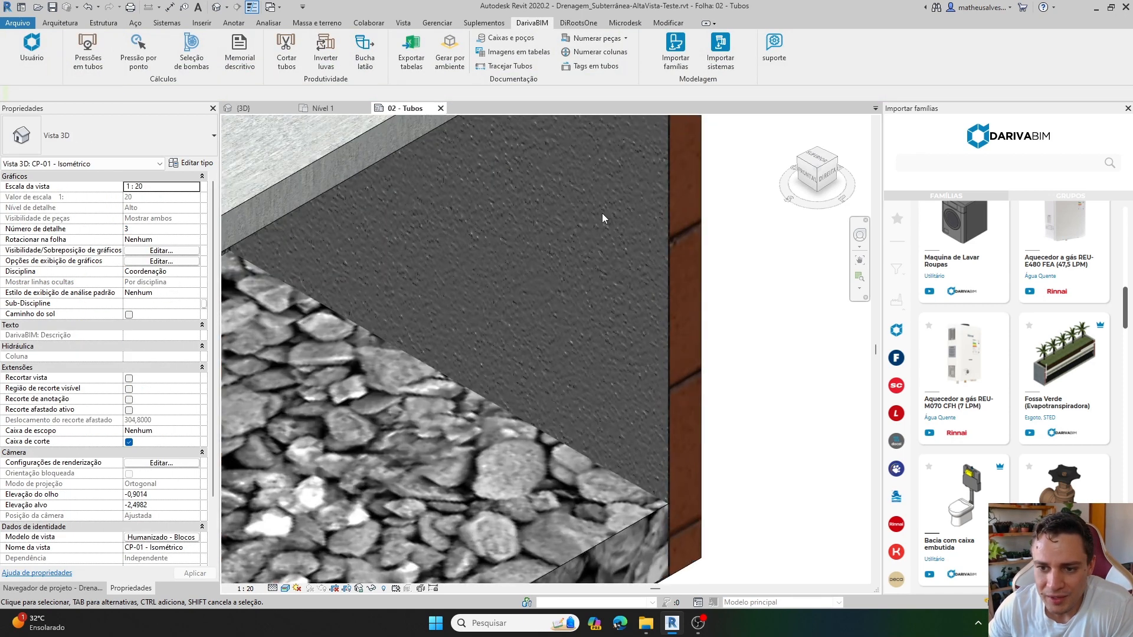
pyautogui.scroll(-2, 602, 214)
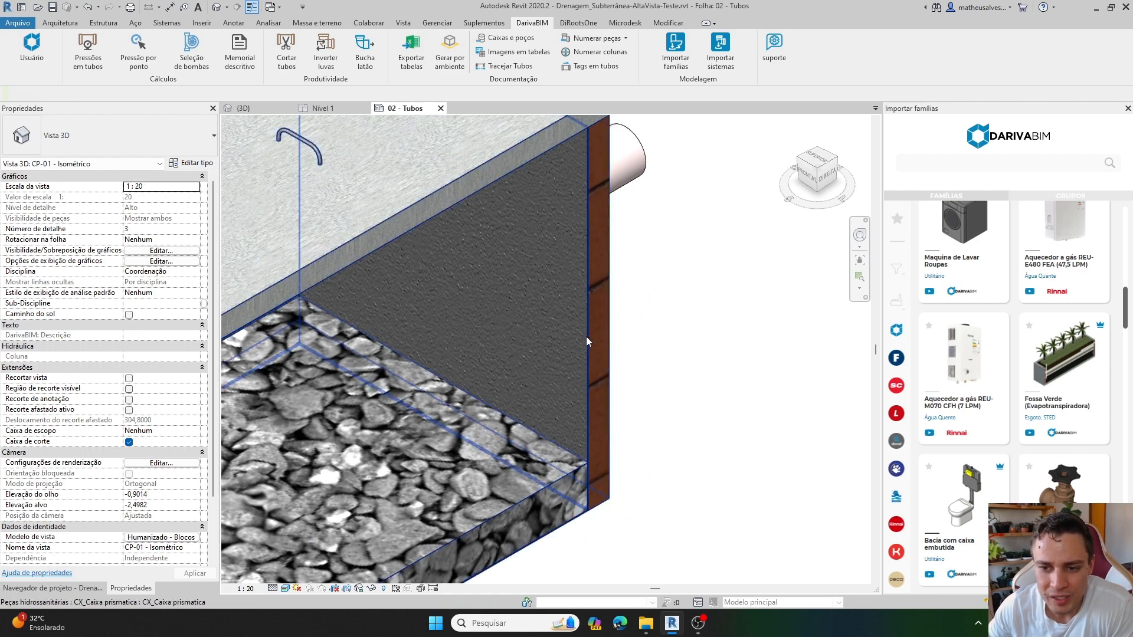
# Remove the waterproofing from the inner walls of box CP-01 by disabling Com impermeabilizante.
pyautogui.click(585, 336)
pyautogui.click(643, 344)
pyautogui.click(613, 345)
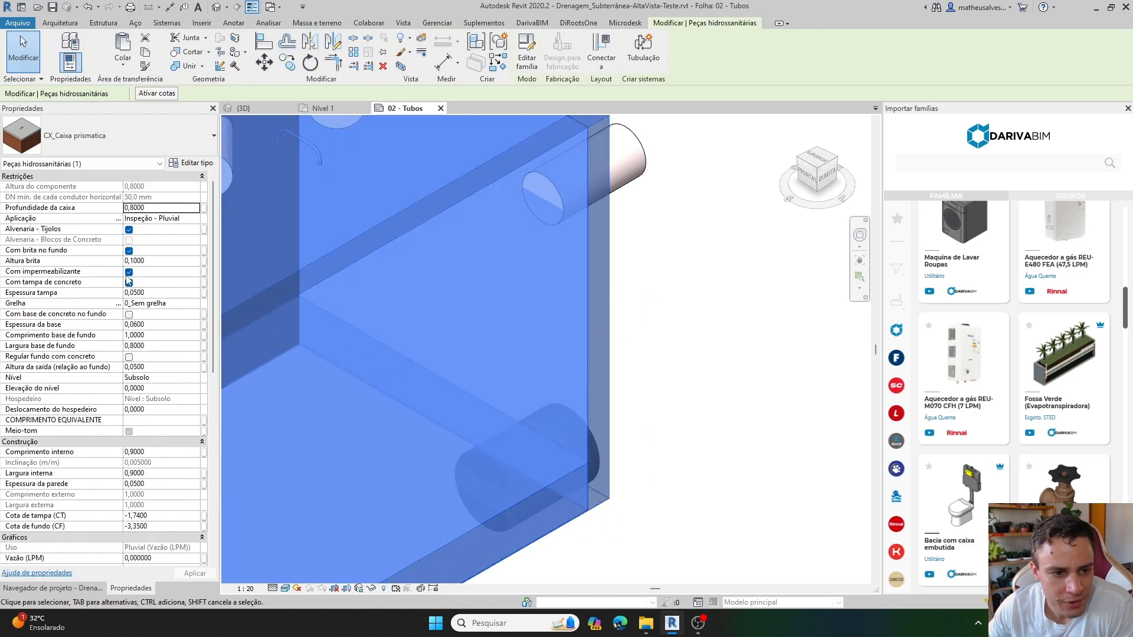
pyautogui.click(128, 273)
pyautogui.click(667, 311)
pyautogui.scroll(-1, 666, 313)
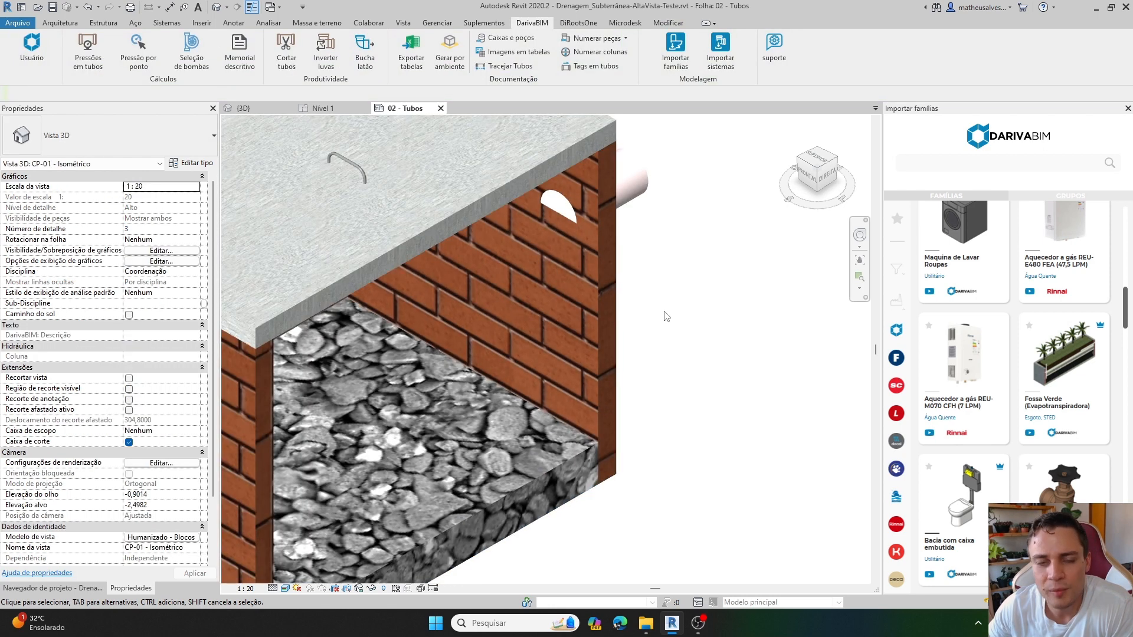
# Remove the lid of box CP-01 by disabling Com tampa de concreto.
pyautogui.click(598, 323)
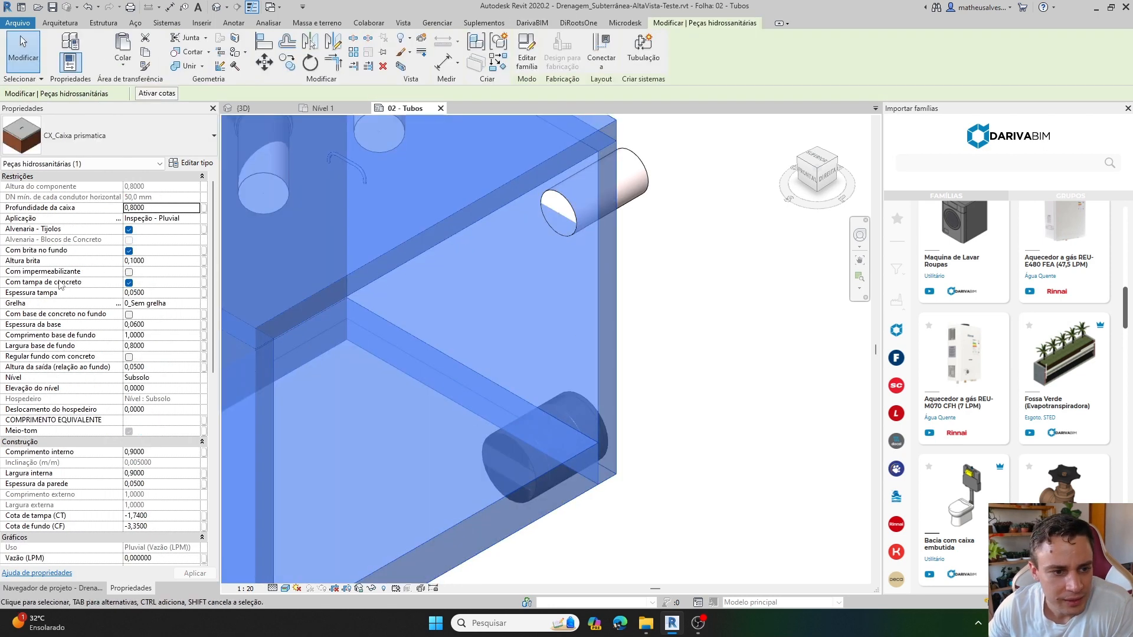
pyautogui.scroll(-2, 498, 310)
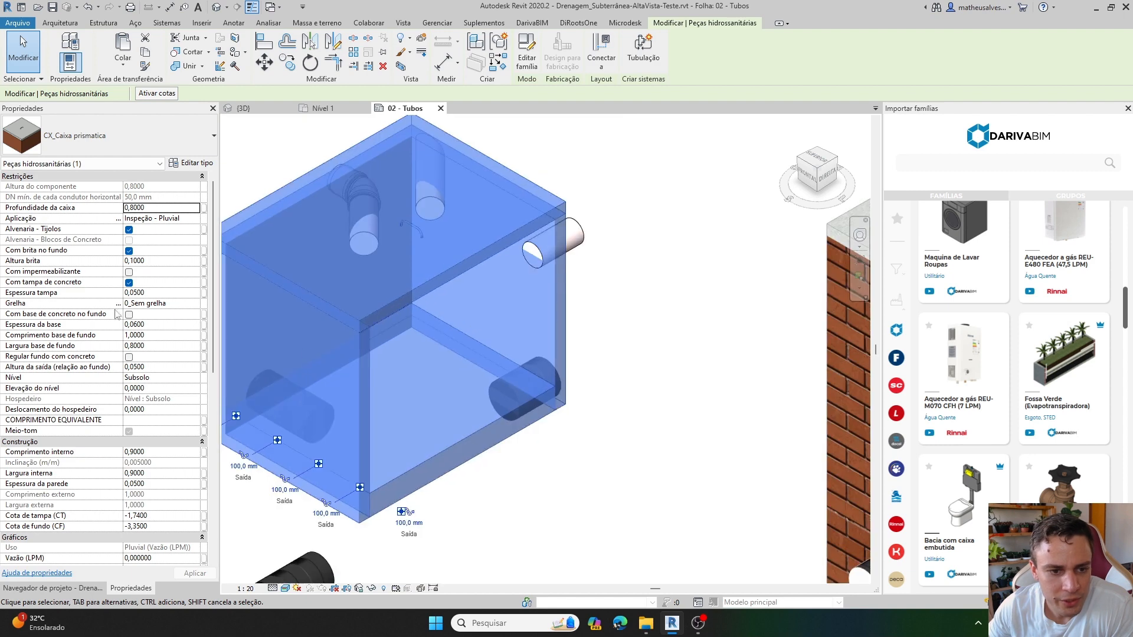
pyautogui.click(128, 283)
pyautogui.click(704, 322)
pyautogui.moveTo(509, 308); pyautogui.dragTo(537, 352, button='middle')
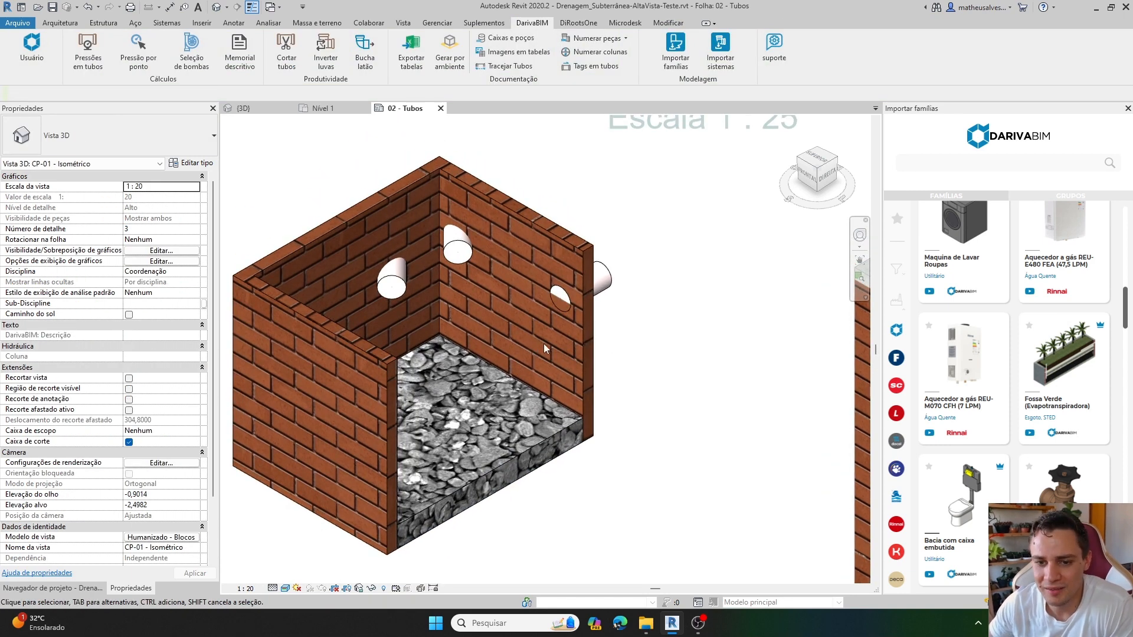
# Turn Com base de concreto no fundo on and off again for box CP-01, and re-enable Com tampa de concreto.
pyautogui.click(582, 369)
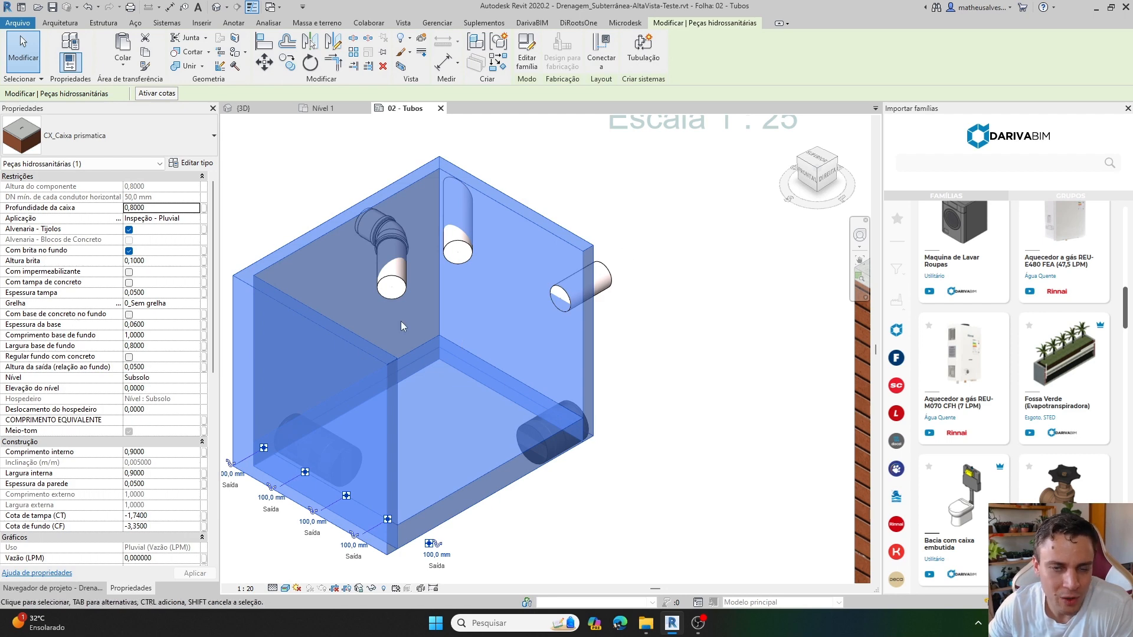
pyautogui.click(129, 315)
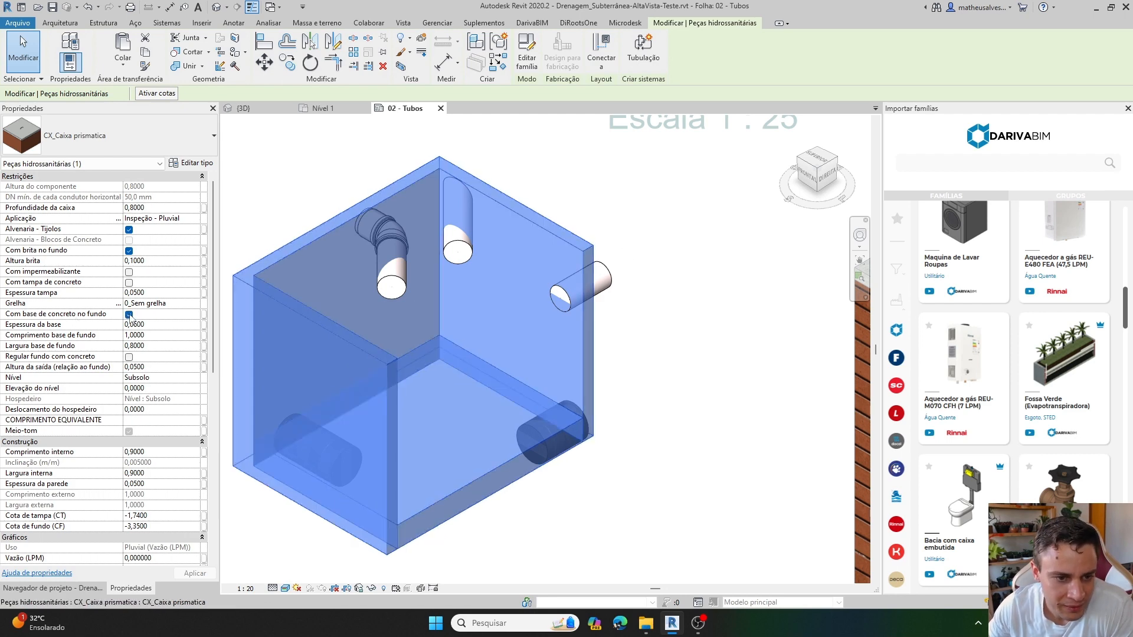
pyautogui.click(128, 314)
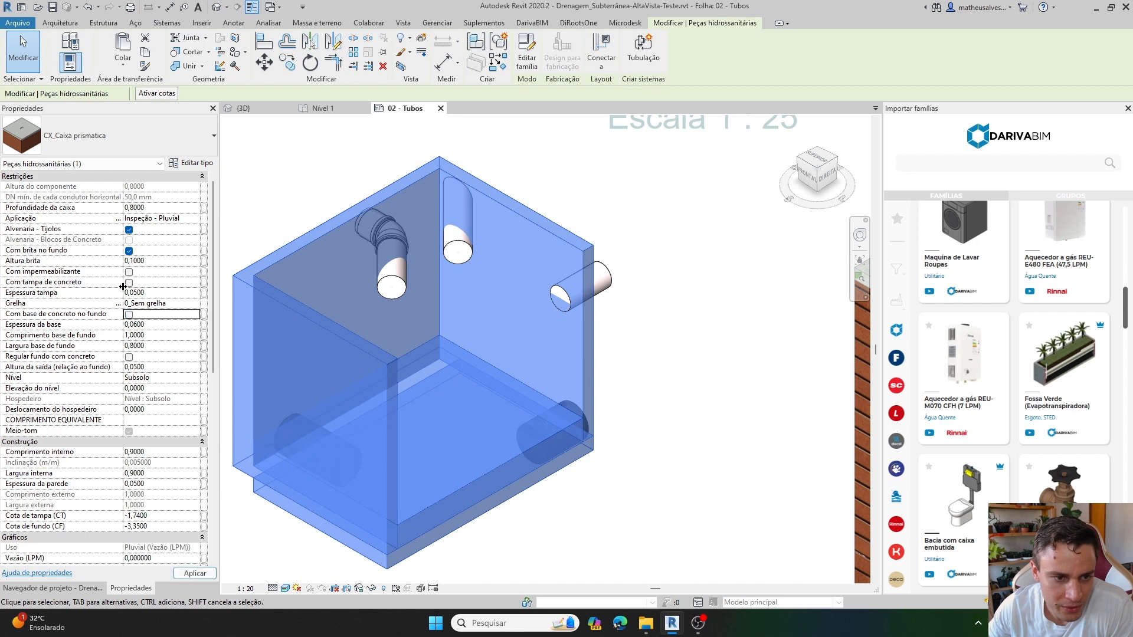
pyautogui.click(129, 282)
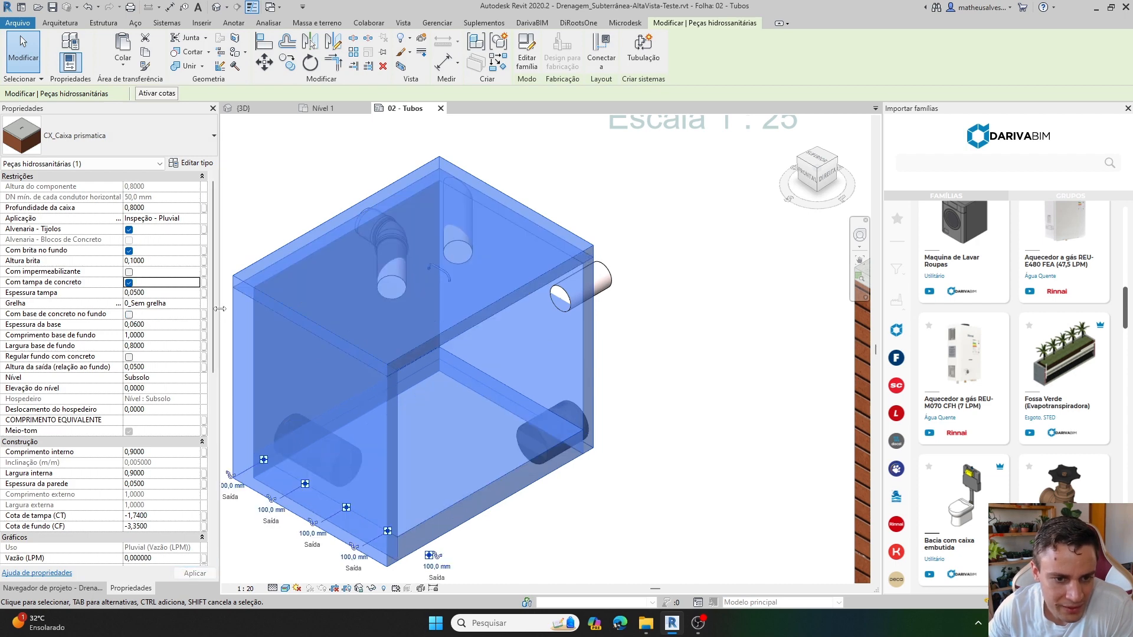
# Add a grate to the lid of box CP-01 by setting Grelha to Grelha 300x300 mm.
pyautogui.moveTo(219, 311); pyautogui.dragTo(226, 311)
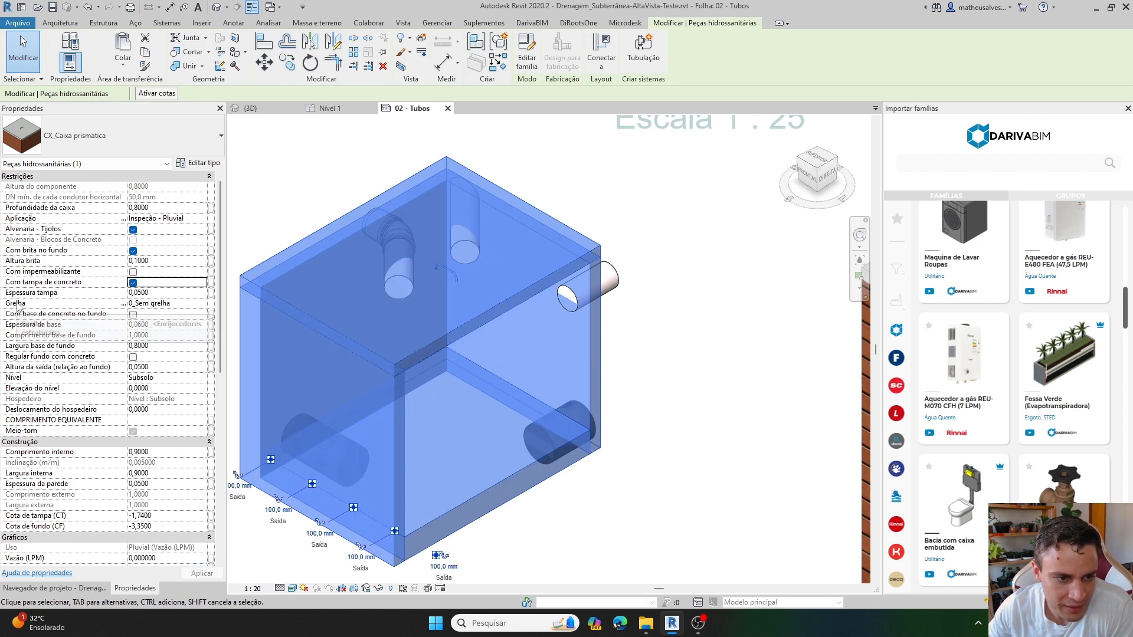
pyautogui.click(145, 304)
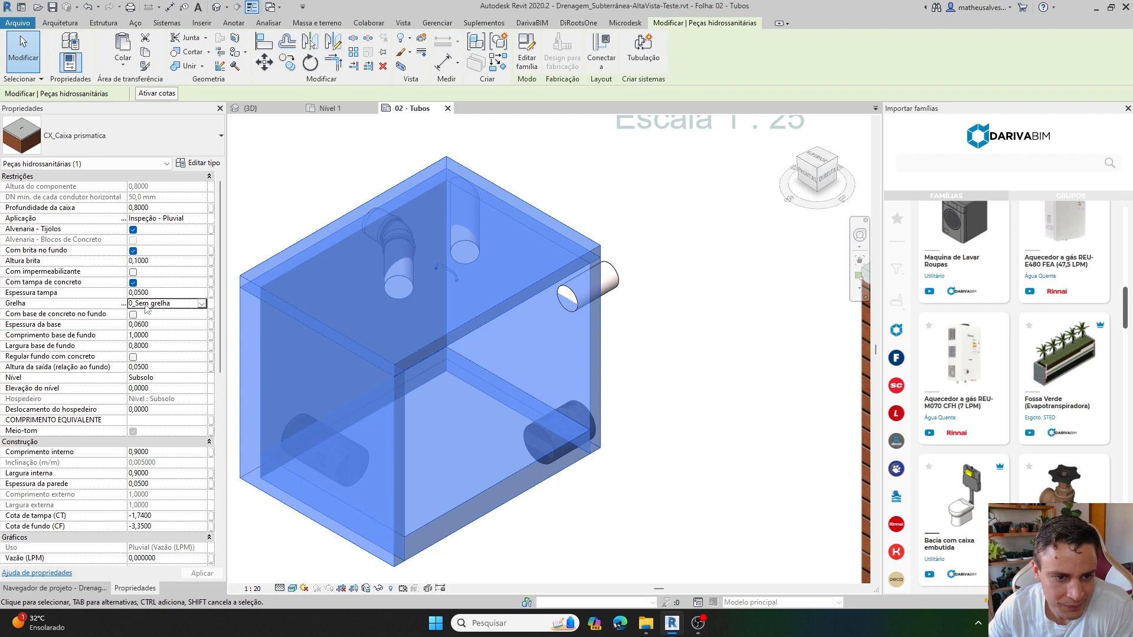
pyautogui.click(202, 304)
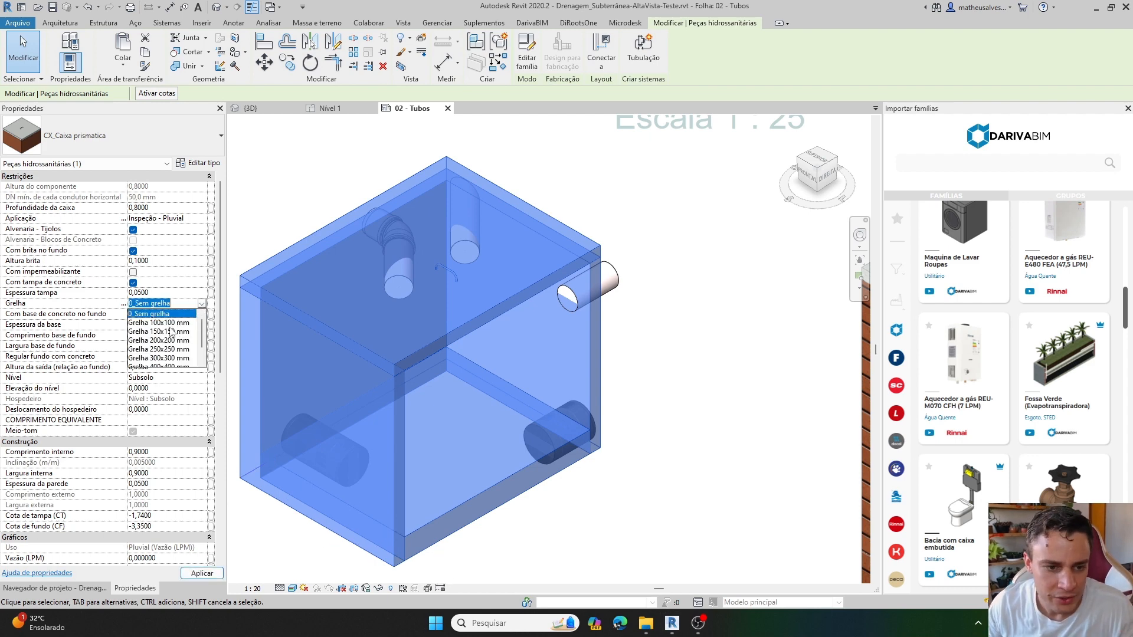
pyautogui.scroll(-1, 171, 344)
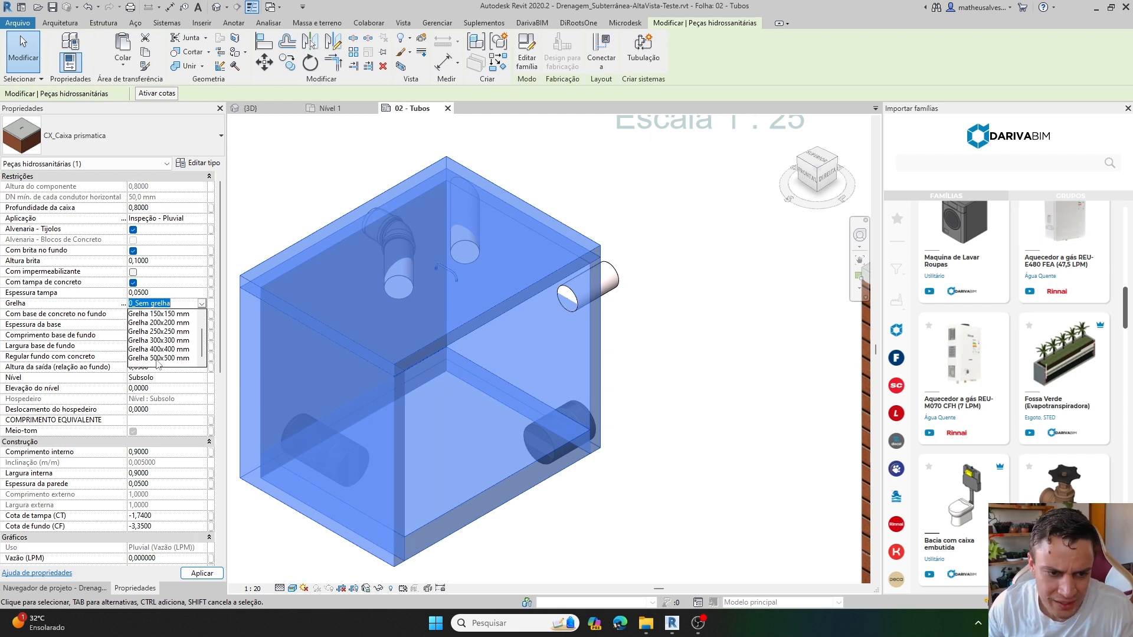
pyautogui.click(161, 340)
pyautogui.click(660, 383)
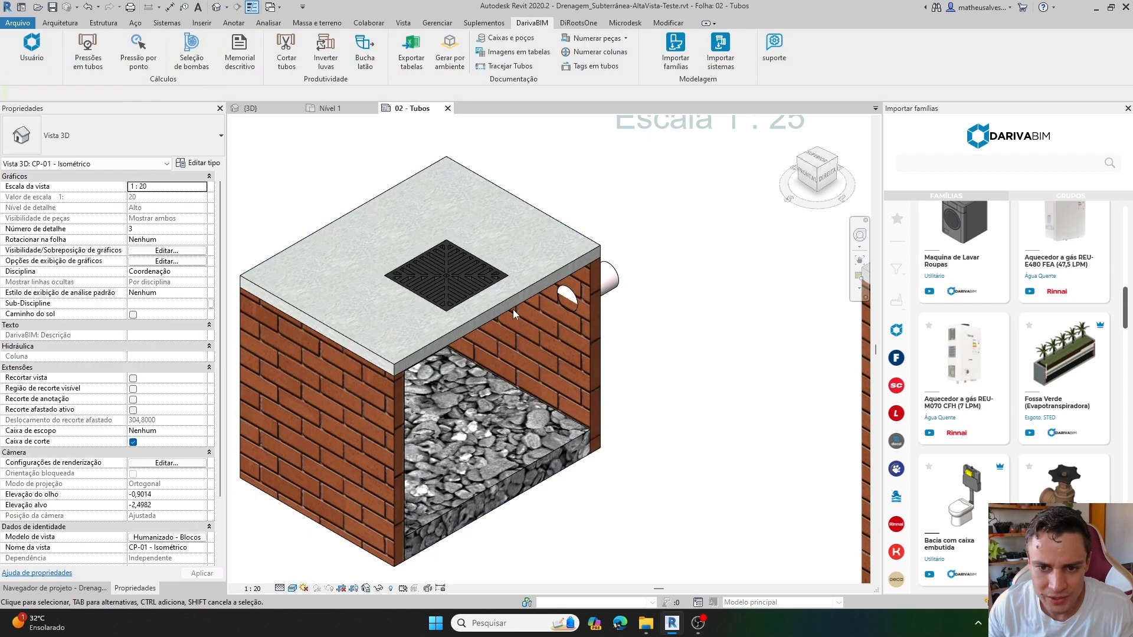
# Set the lid grate of box CP-01 to Grelha 500x500 mm.
pyautogui.scroll(2, 472, 285)
pyautogui.click(465, 351)
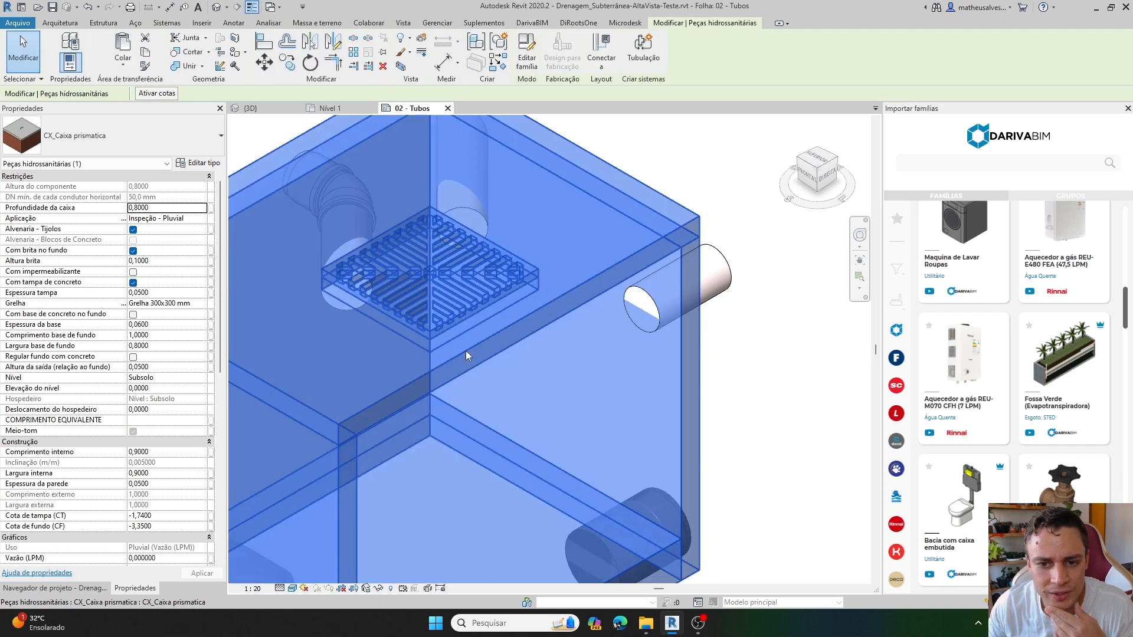
pyautogui.click(199, 304)
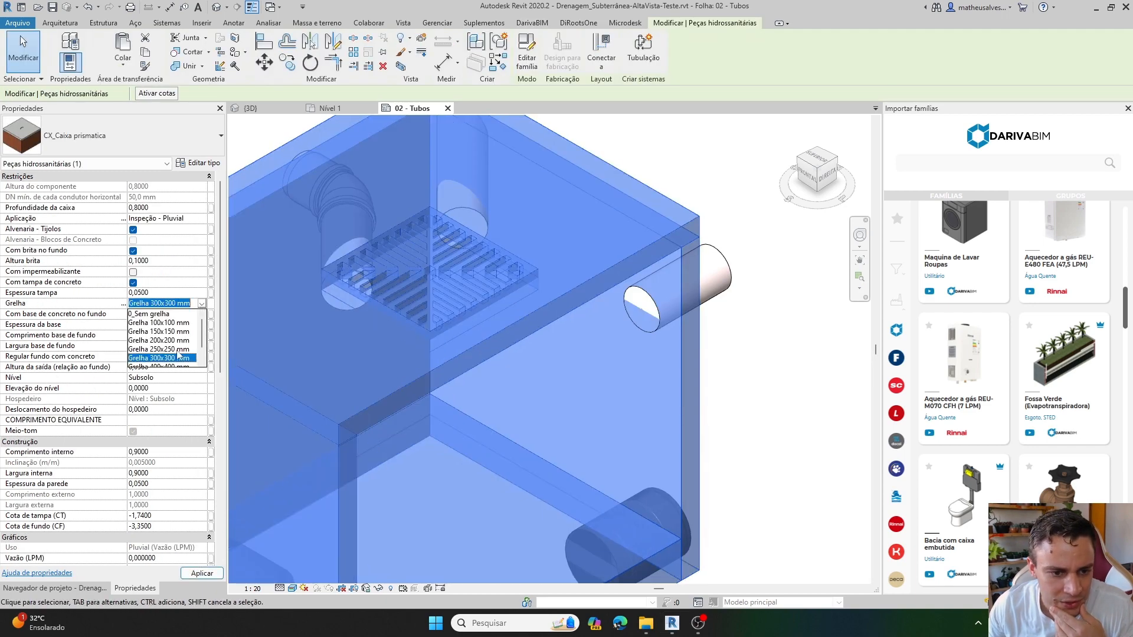
pyautogui.scroll(-1, 169, 362)
pyautogui.click(169, 361)
pyautogui.scroll(-2, 495, 313)
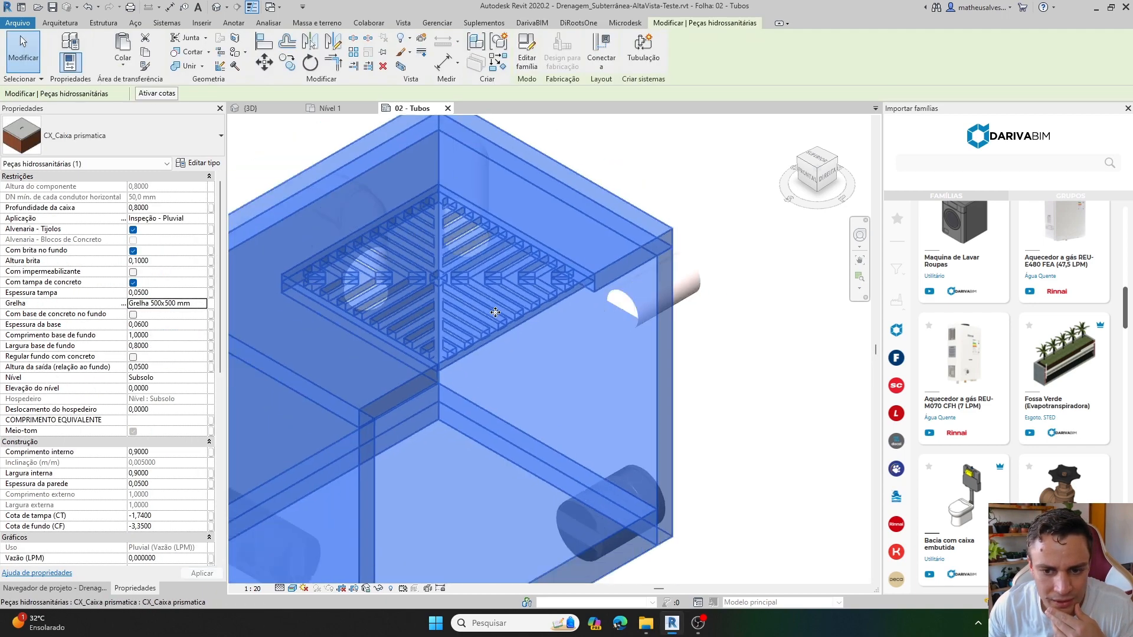
pyautogui.click(680, 341)
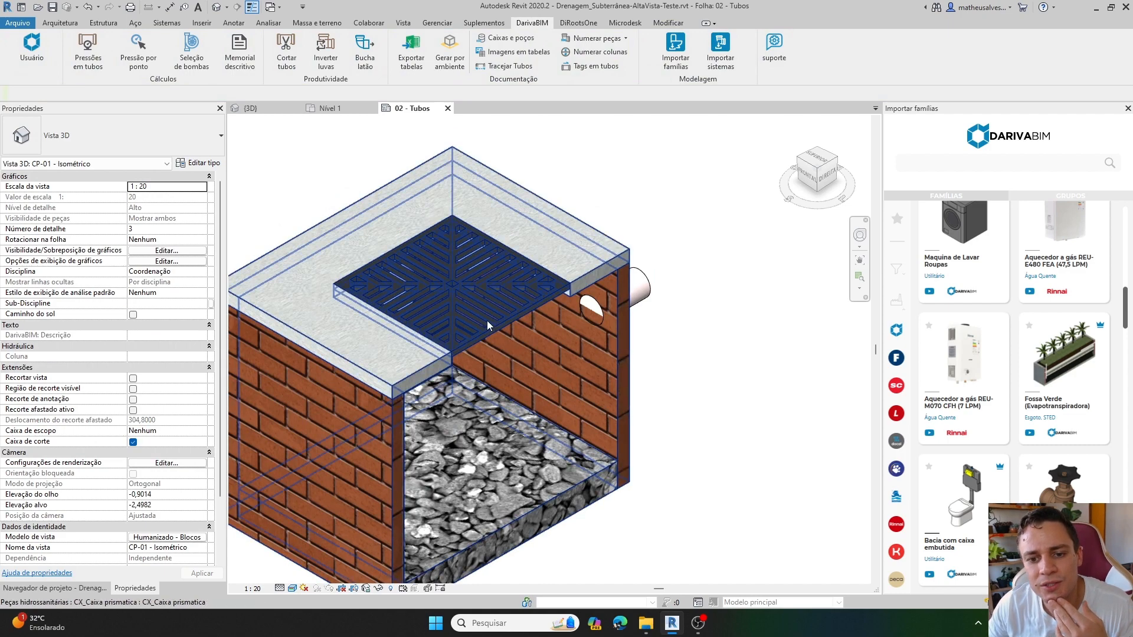
pyautogui.scroll(-2, 487, 322)
pyautogui.moveTo(487, 322); pyautogui.dragTo(465, 336, button='middle')
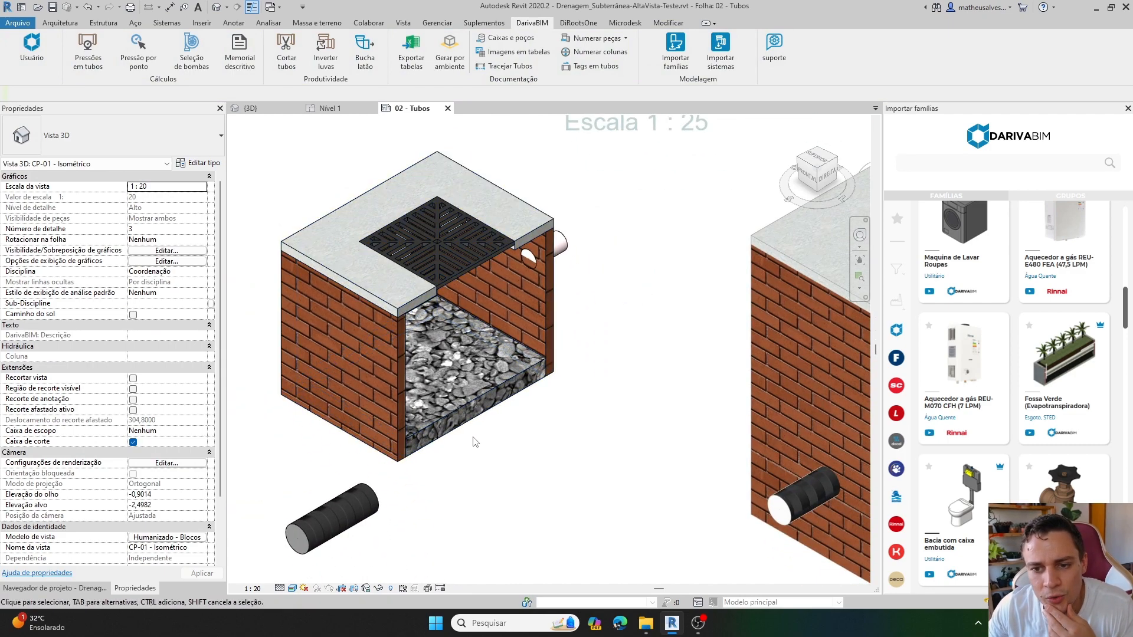
# Activate the CP-02 isometric view on the sheet and set the box's Profundidade da caixa to 1,0.
pyautogui.scroll(1, 488, 430)
pyautogui.scroll(-4, 451, 404)
pyautogui.moveTo(520, 450); pyautogui.dragTo(396, 406, button='middle')
pyautogui.scroll(-1, 396, 406)
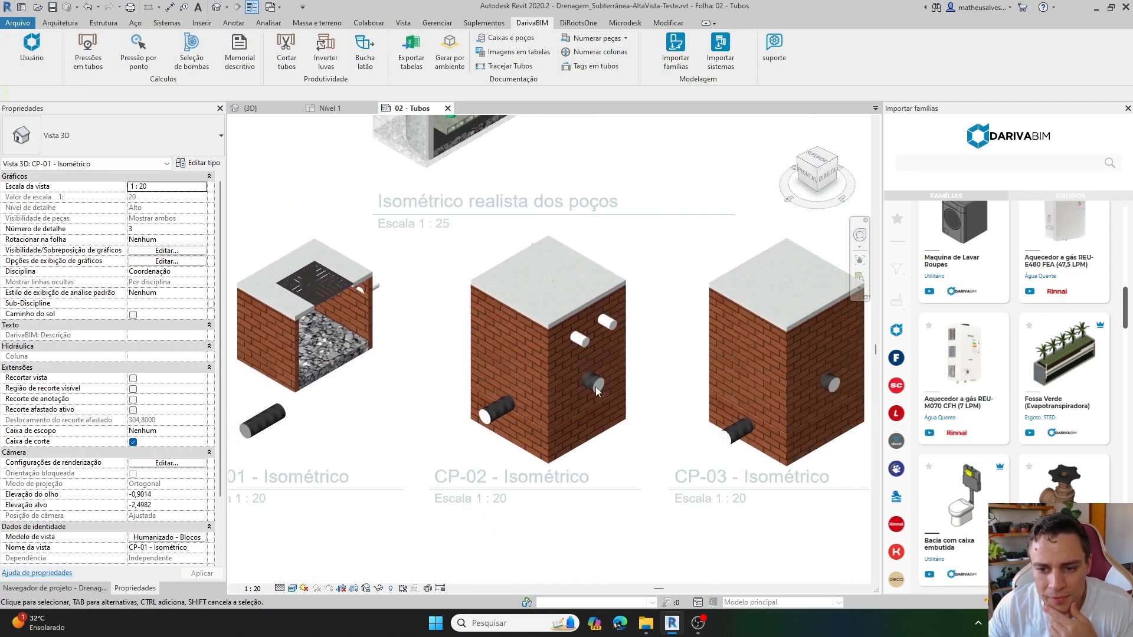
pyautogui.doubleClick(596, 386)
pyautogui.click(549, 347)
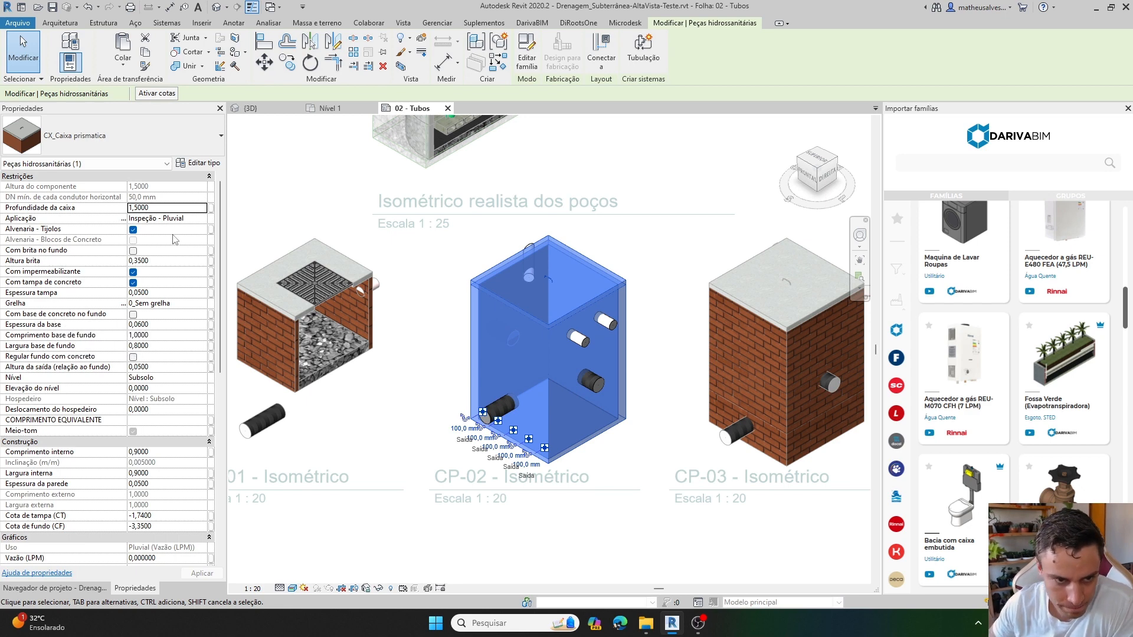
pyautogui.click(165, 210)
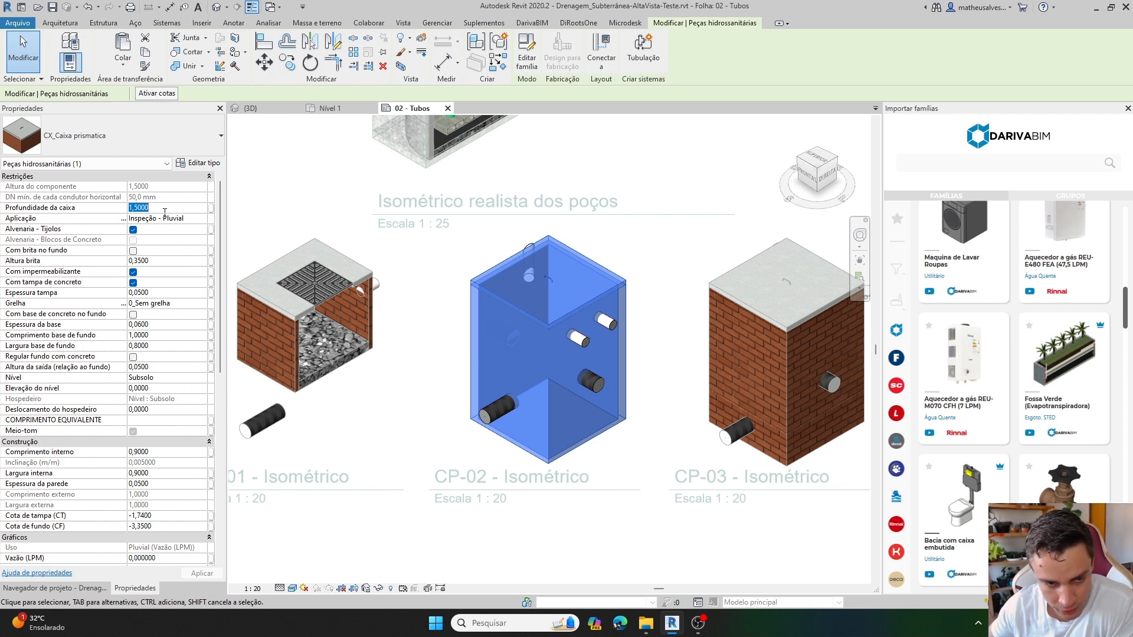
pyautogui.write('0,')
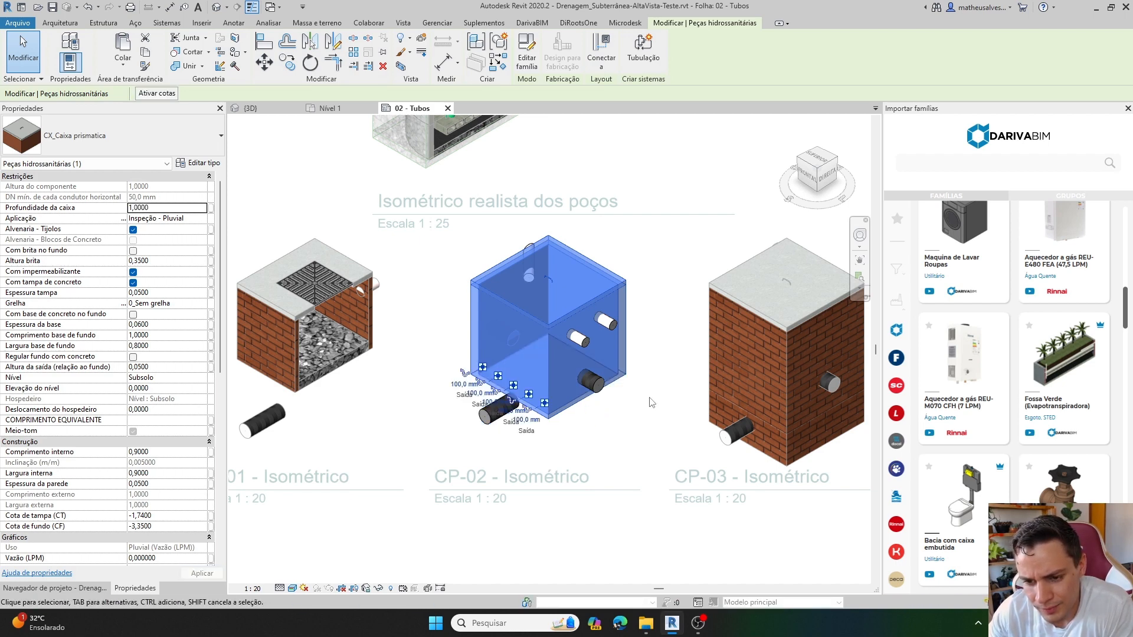
pyautogui.click(649, 397)
# Enable Com base de concreto no fundo for box CP-02 and set its Espessura da base to 0,1.
pyautogui.scroll(2, 575, 415)
pyautogui.click(551, 418)
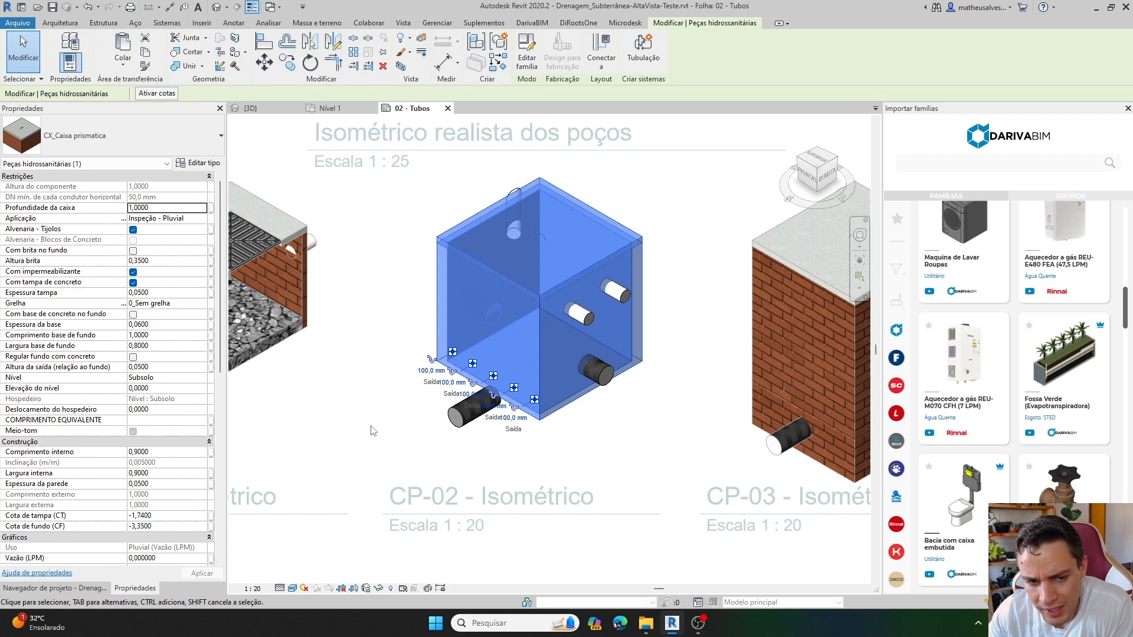
pyautogui.click(134, 315)
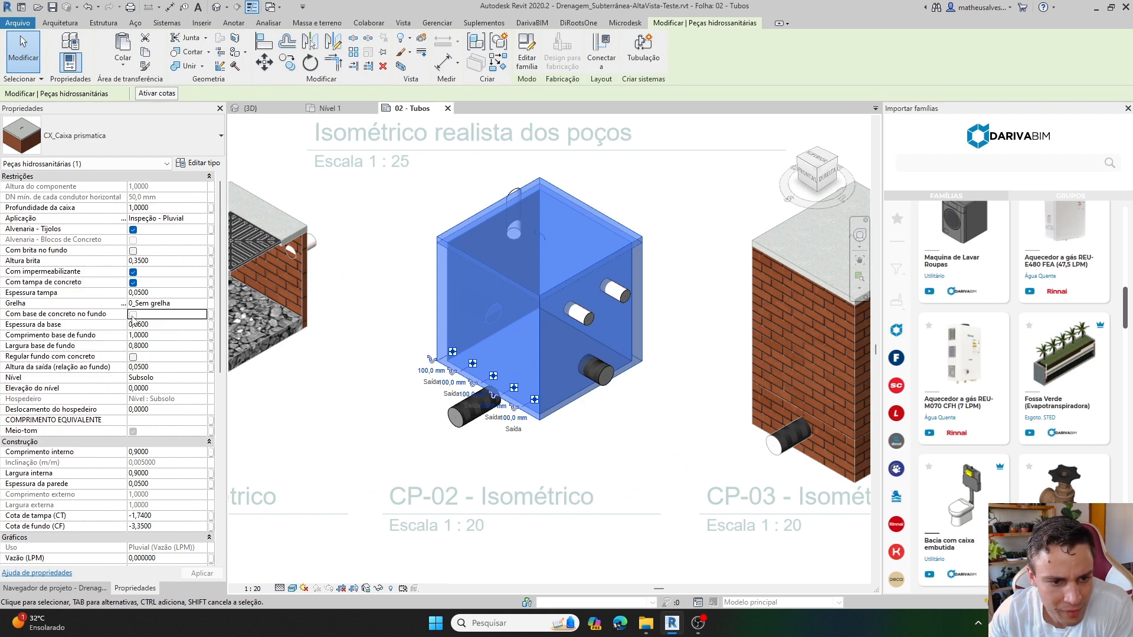
pyautogui.scroll(2, 406, 436)
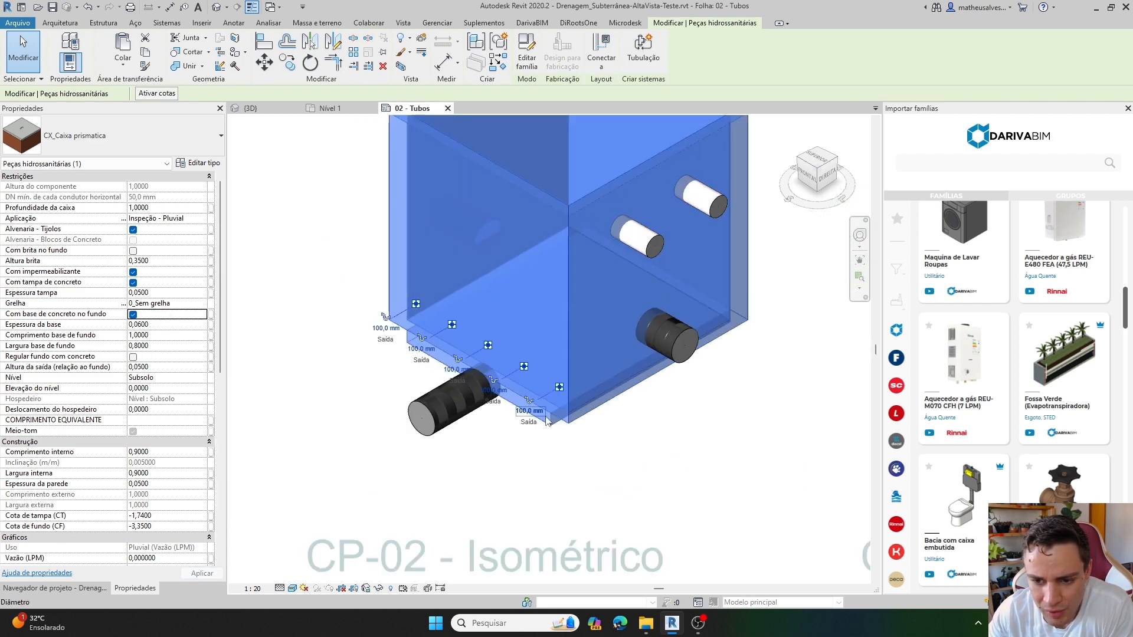
pyautogui.click(169, 325)
pyautogui.write('0,1')
pyautogui.press('Return')
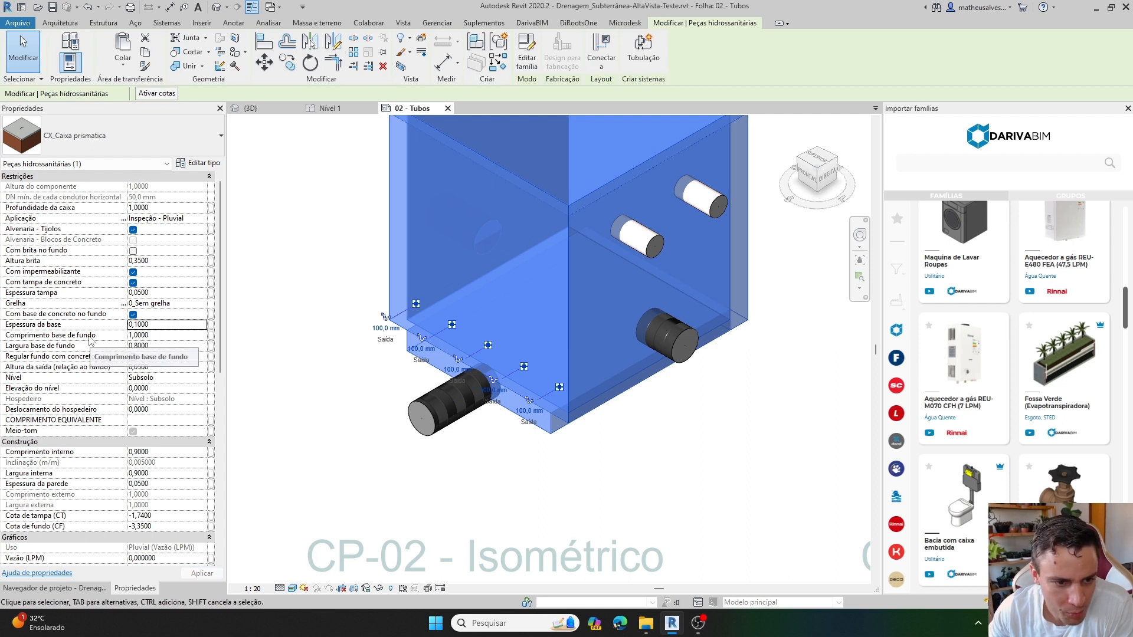
# Set the concrete base of box CP-02 to 1,2 for Comprimento base de fundo and 1,2 for Largura base de fundo.
pyautogui.click(165, 335)
pyautogui.write('2')
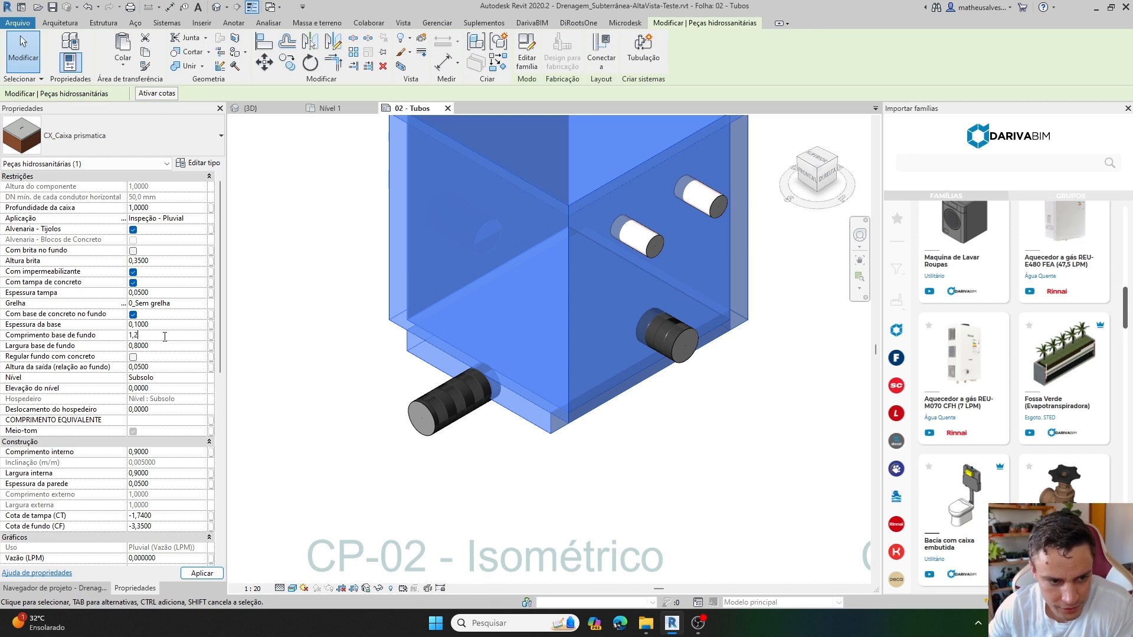
pyautogui.click(172, 346)
pyautogui.write('1')
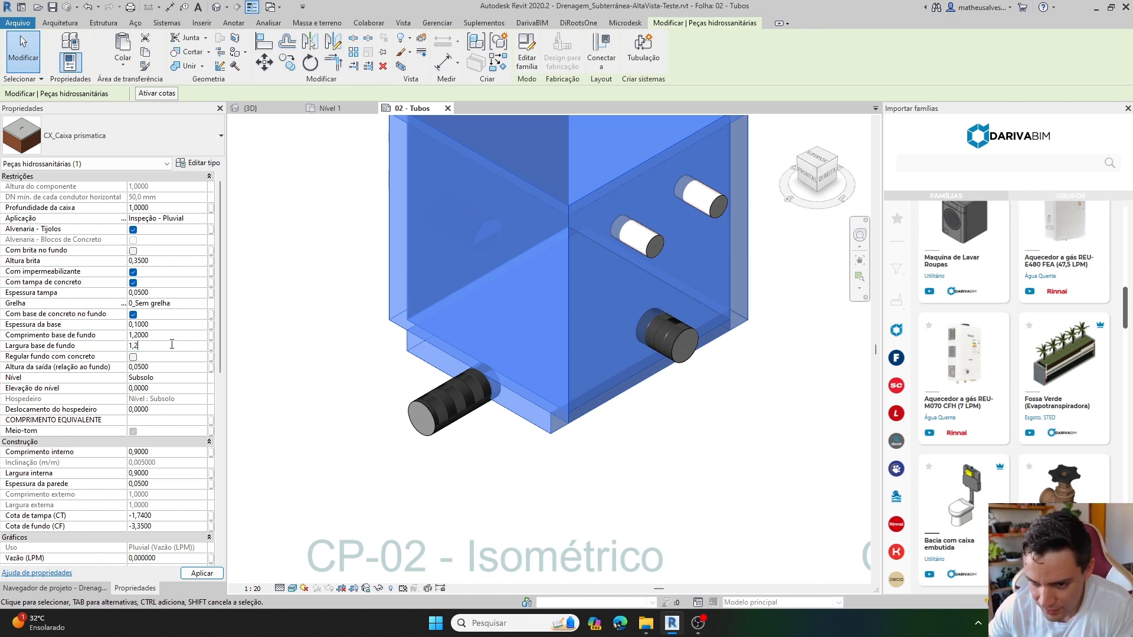
pyautogui.scroll(-1, 608, 487)
pyautogui.moveTo(610, 489); pyautogui.dragTo(574, 504, button='middle')
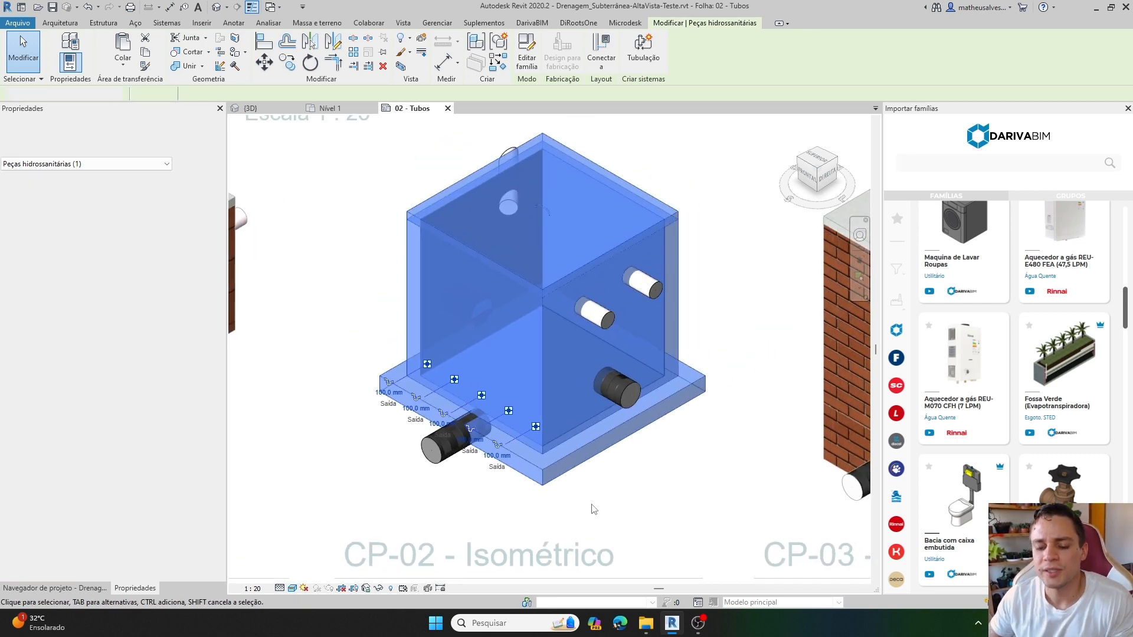
pyautogui.press('Escape')
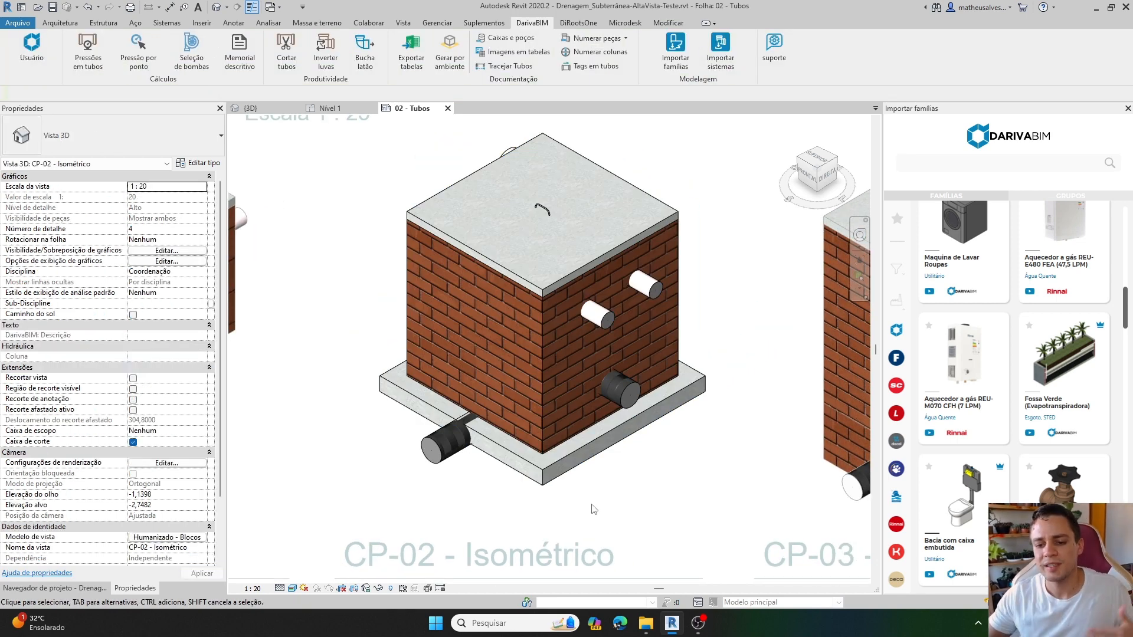
# Set the Profundidade da caixa of box CP-02 to 1,2.
pyautogui.click(448, 447)
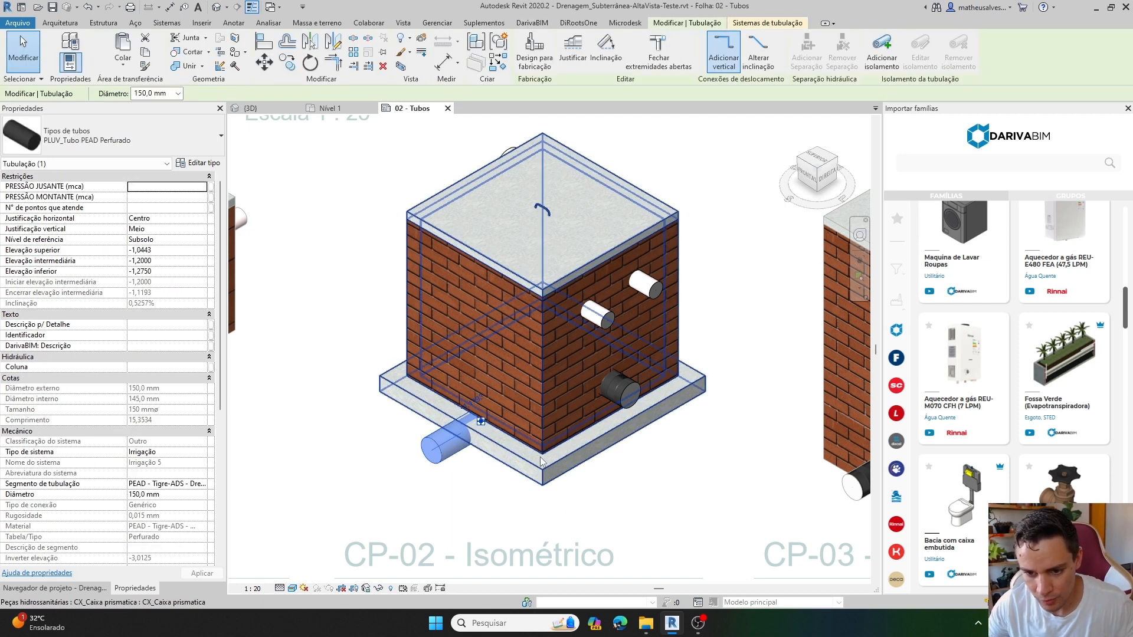
pyautogui.press('Escape')
pyautogui.click(500, 431)
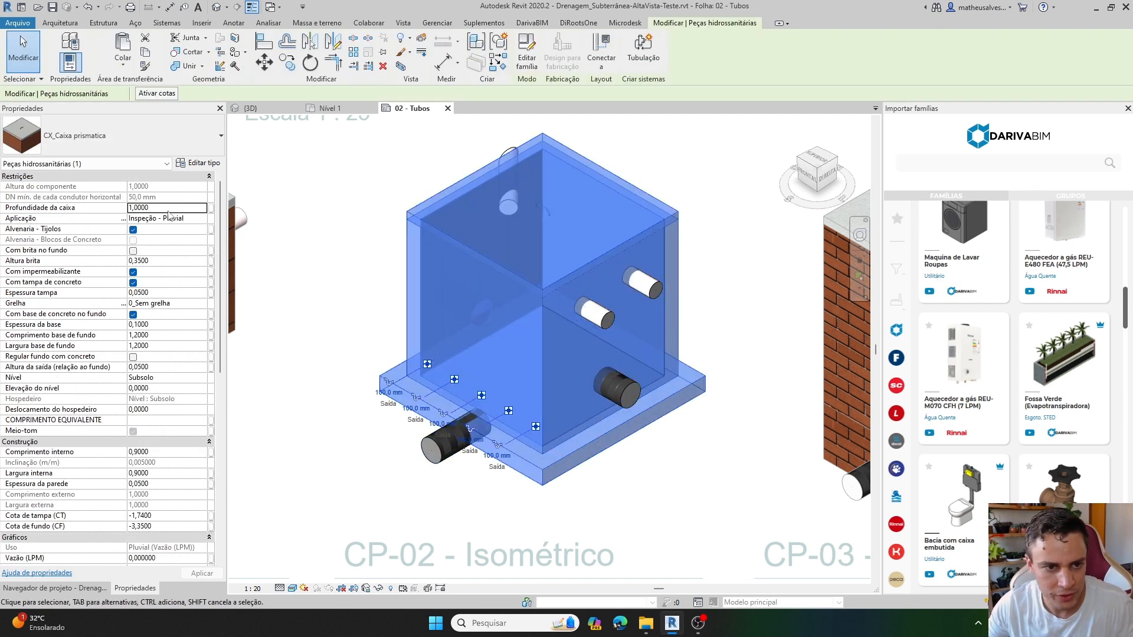
pyautogui.click(168, 211)
pyautogui.write('1,2')
pyautogui.press('Return')
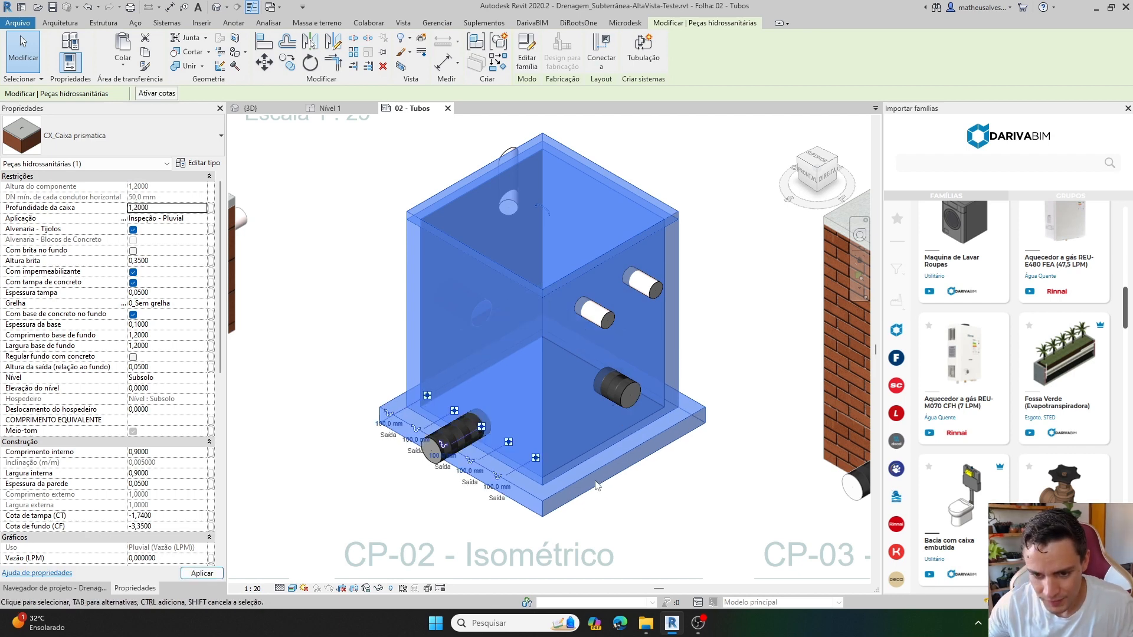
pyautogui.click(590, 511)
pyautogui.scroll(2, 590, 510)
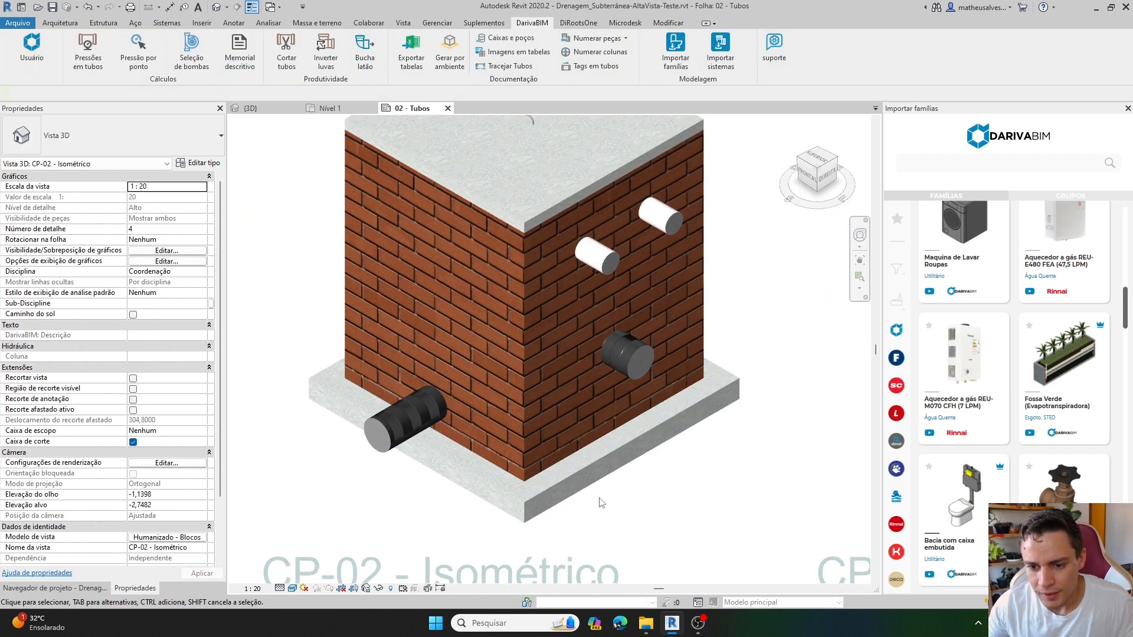
# Enlarge the concrete base of box CP-02 to 1,5 for both Comprimento base de fundo and Largura base de fundo.
pyautogui.click(560, 488)
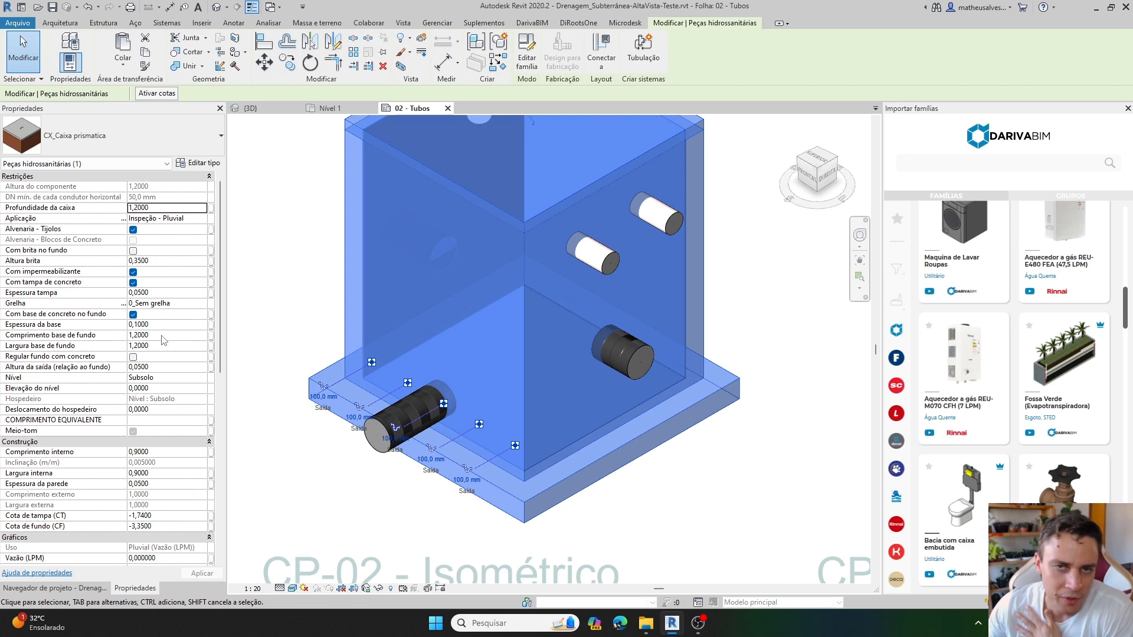
pyautogui.click(159, 335)
pyautogui.write('1,5')
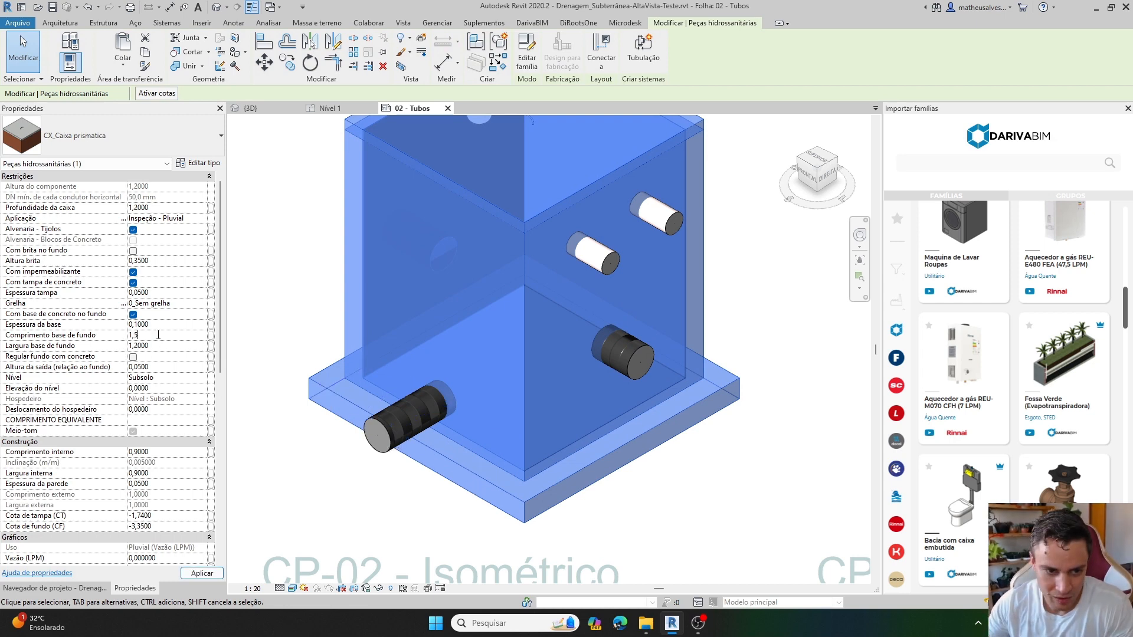
pyautogui.click(163, 346)
pyautogui.write('1')
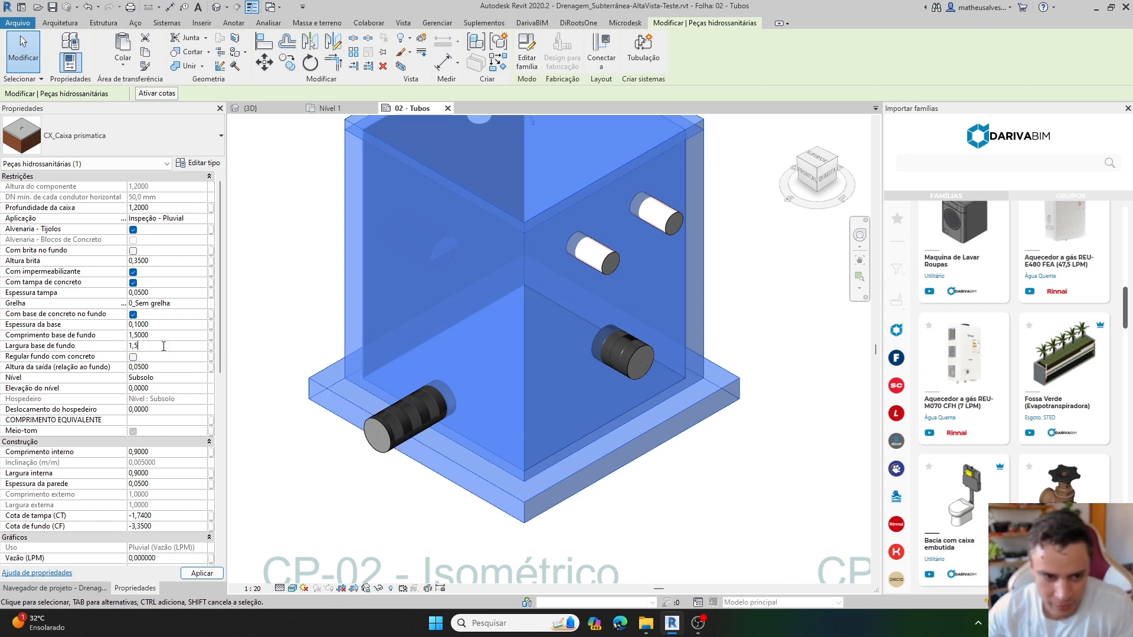
pyautogui.write(',5')
pyautogui.press('Return')
pyautogui.click(756, 496)
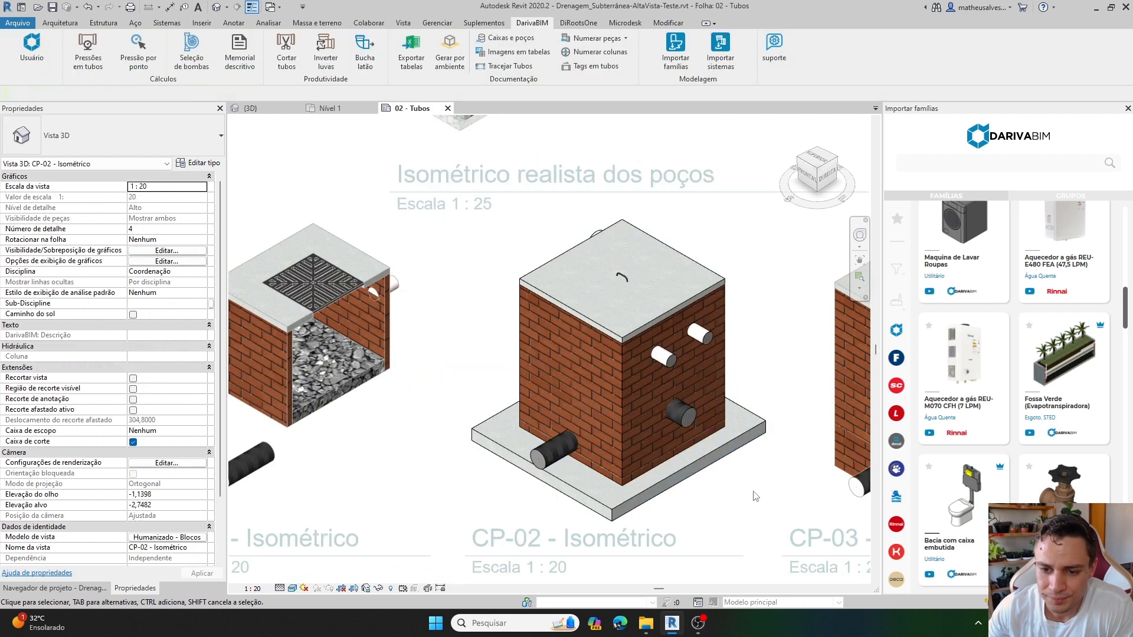
# Activate the CP-03 isometric view on the sheet and reveal its hidden elements.
pyautogui.moveTo(713, 476); pyautogui.dragTo(665, 482, button='middle')
pyautogui.click(621, 472)
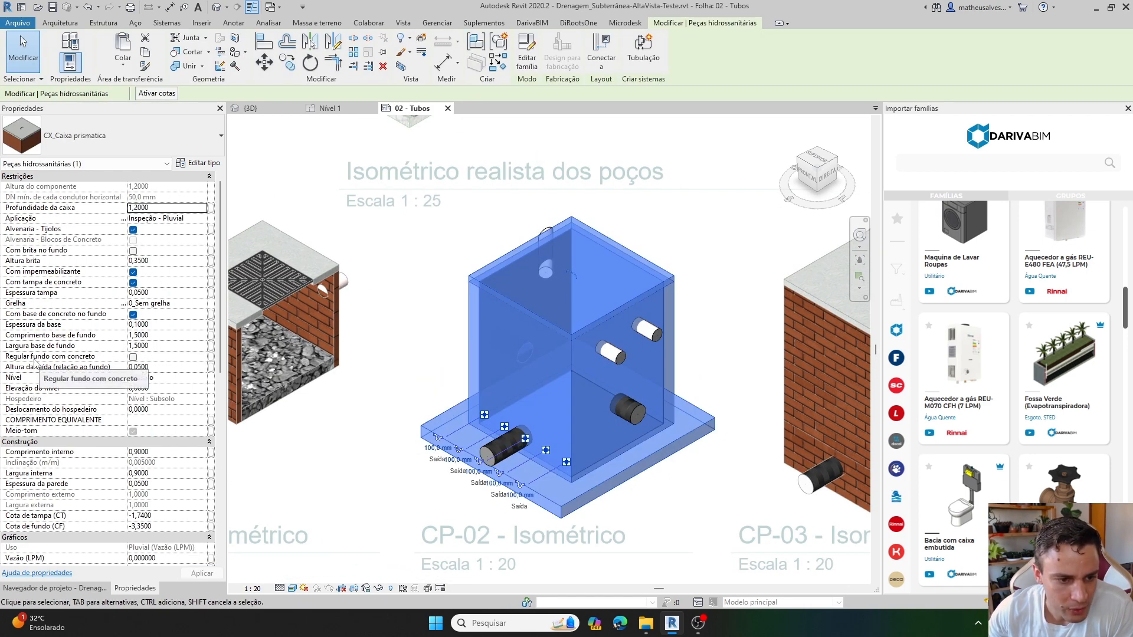
pyautogui.moveTo(702, 411); pyautogui.dragTo(479, 376, button='middle')
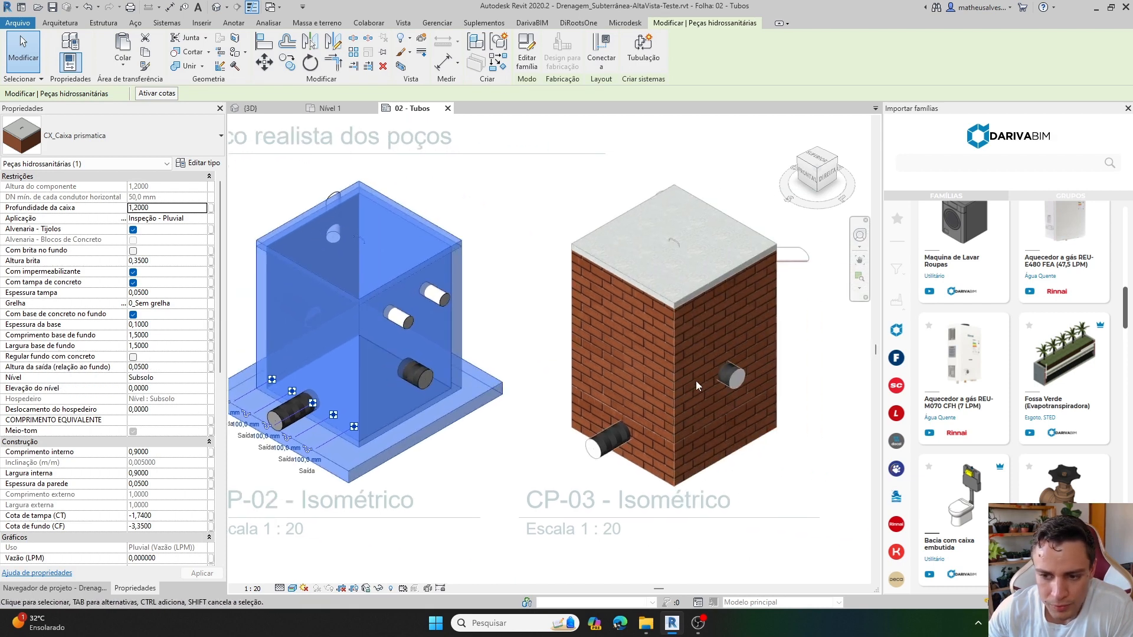
pyautogui.click(635, 374)
pyautogui.doubleClick(635, 375)
pyautogui.doubleClick(677, 378)
pyautogui.click(676, 378)
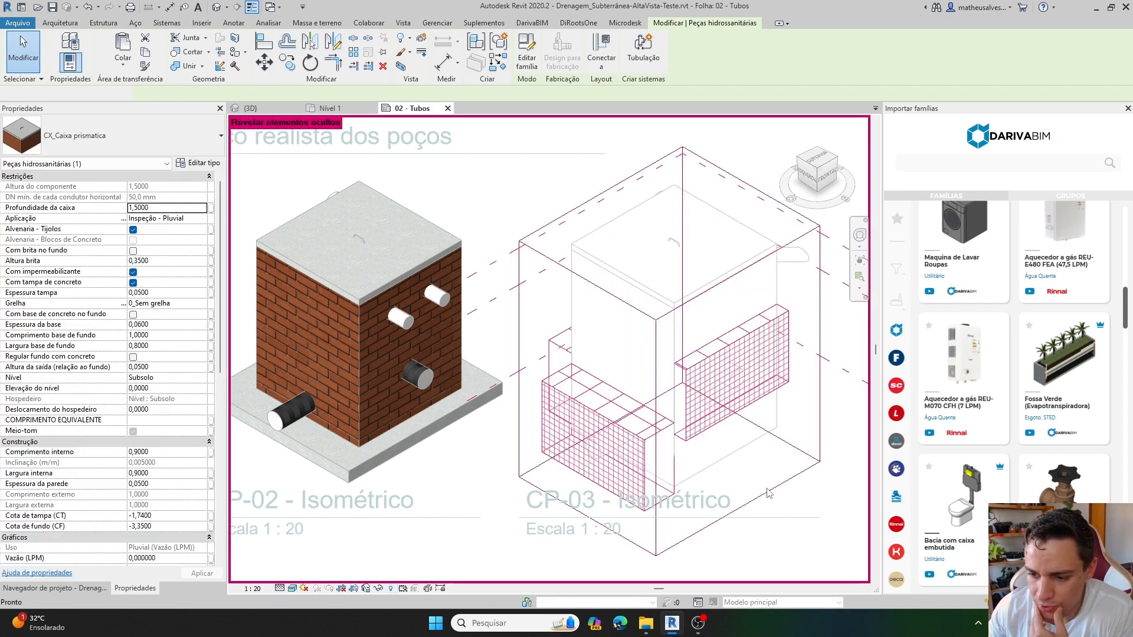
# Pull one side of the CP-03 view's section box inward to cut the box open, and turn off revealing hidden elements.
pyautogui.click(770, 494)
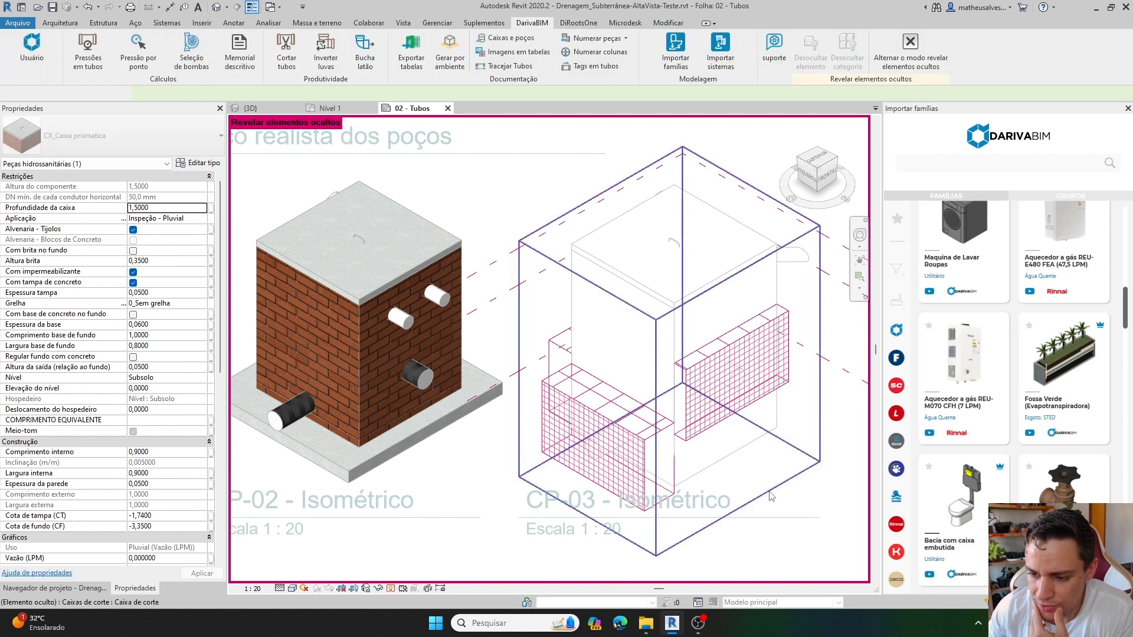
pyautogui.click(758, 404)
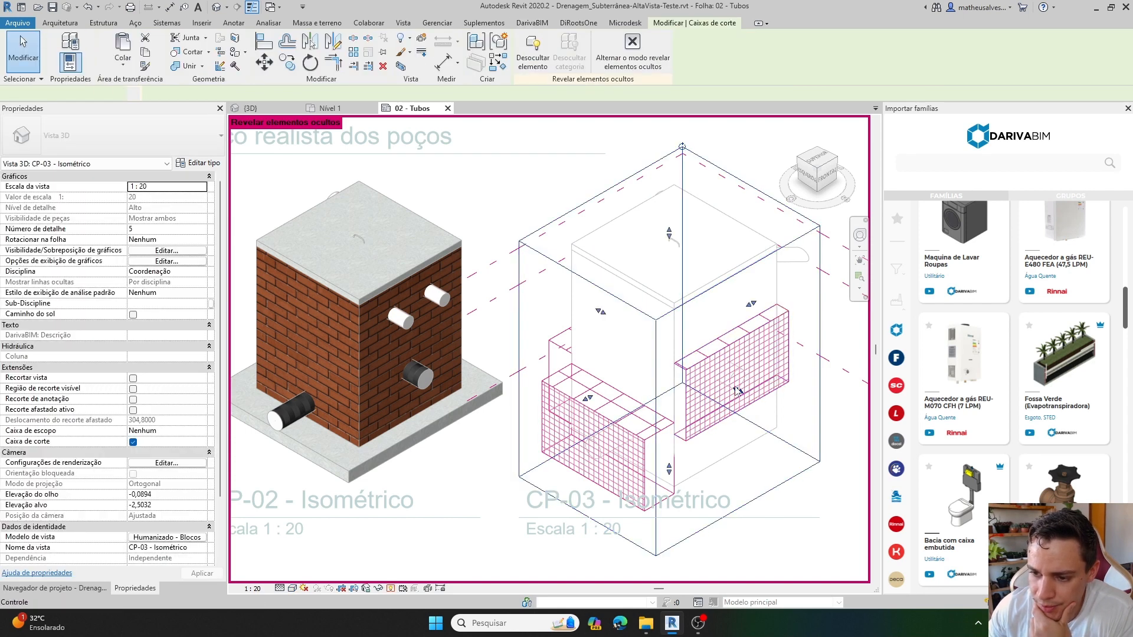
pyautogui.moveTo(737, 390); pyautogui.dragTo(701, 370)
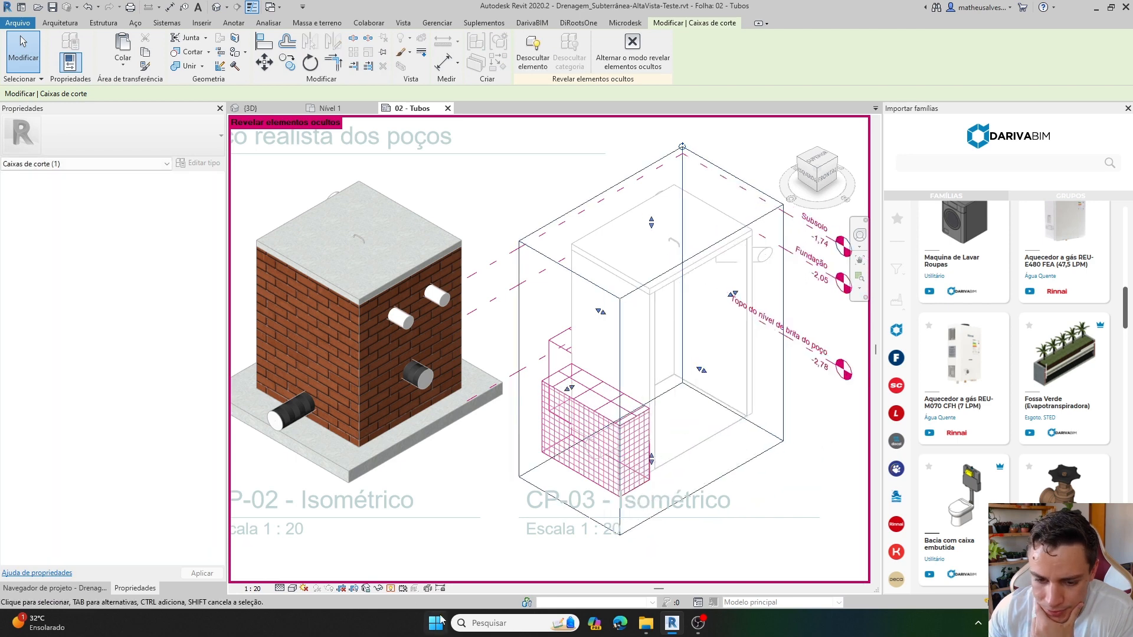
pyautogui.click(390, 589)
pyautogui.scroll(5, 723, 460)
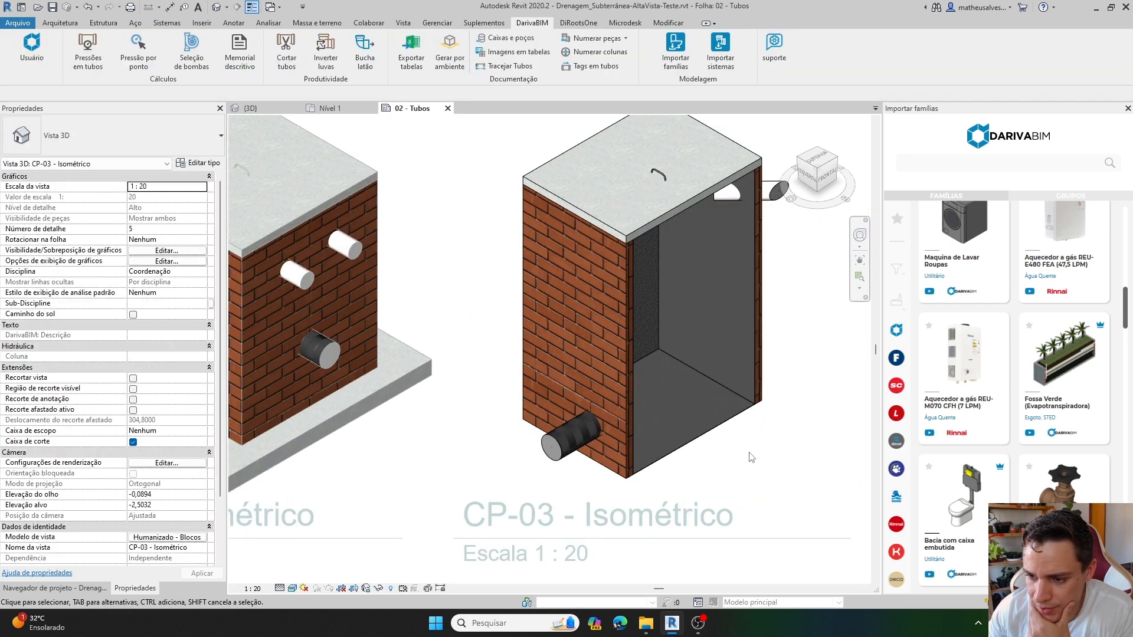
# Disable Com impermeabilizante for box CP-03 and enable Com base de concreto no fundo with a Largura base de fundo of 1.
pyautogui.click(681, 406)
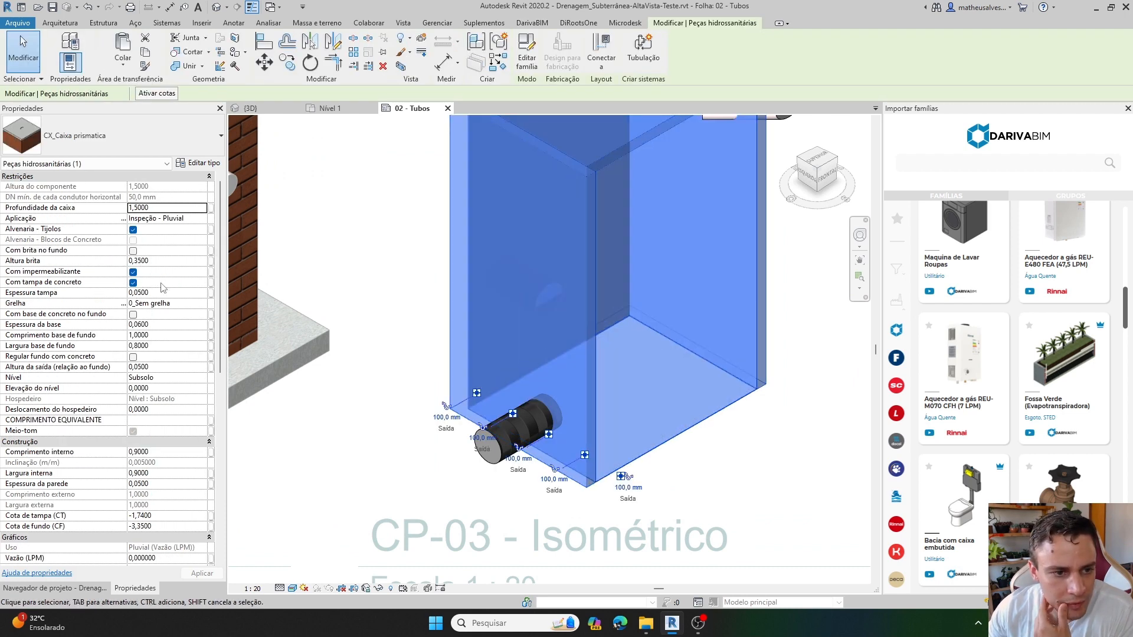
pyautogui.click(132, 272)
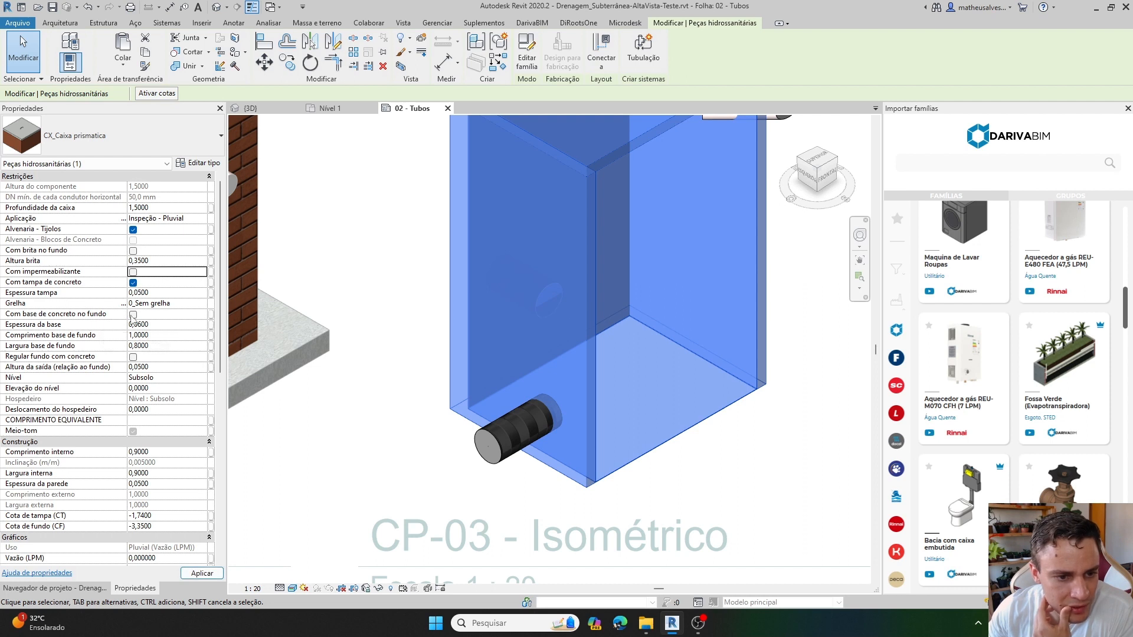
pyautogui.click(133, 315)
pyautogui.click(160, 346)
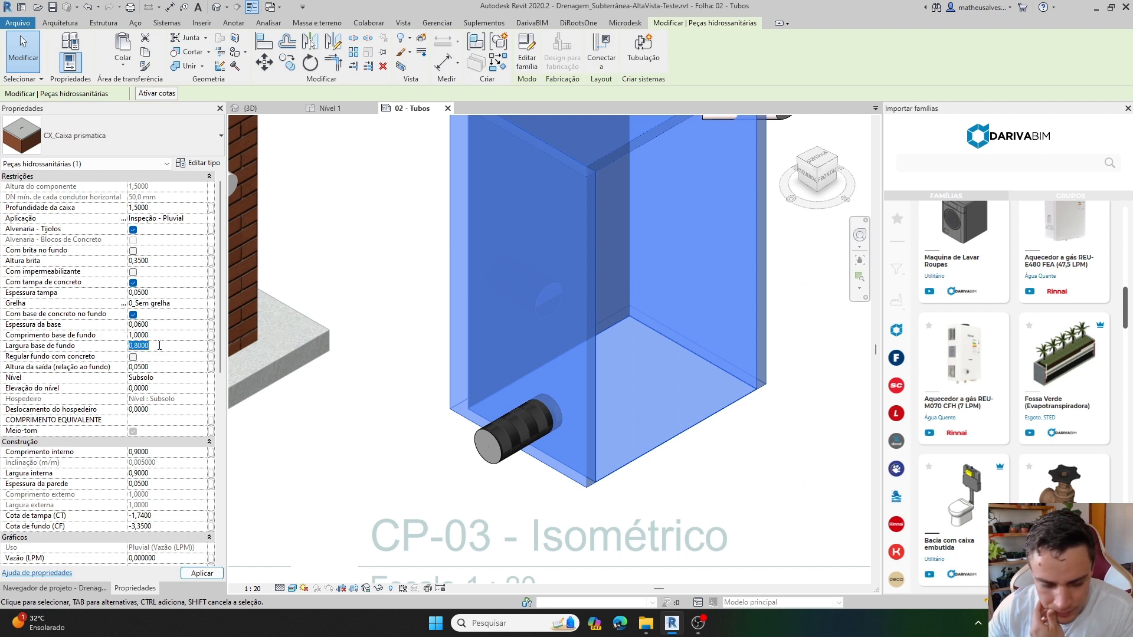
pyautogui.write('1')
pyautogui.press('Return')
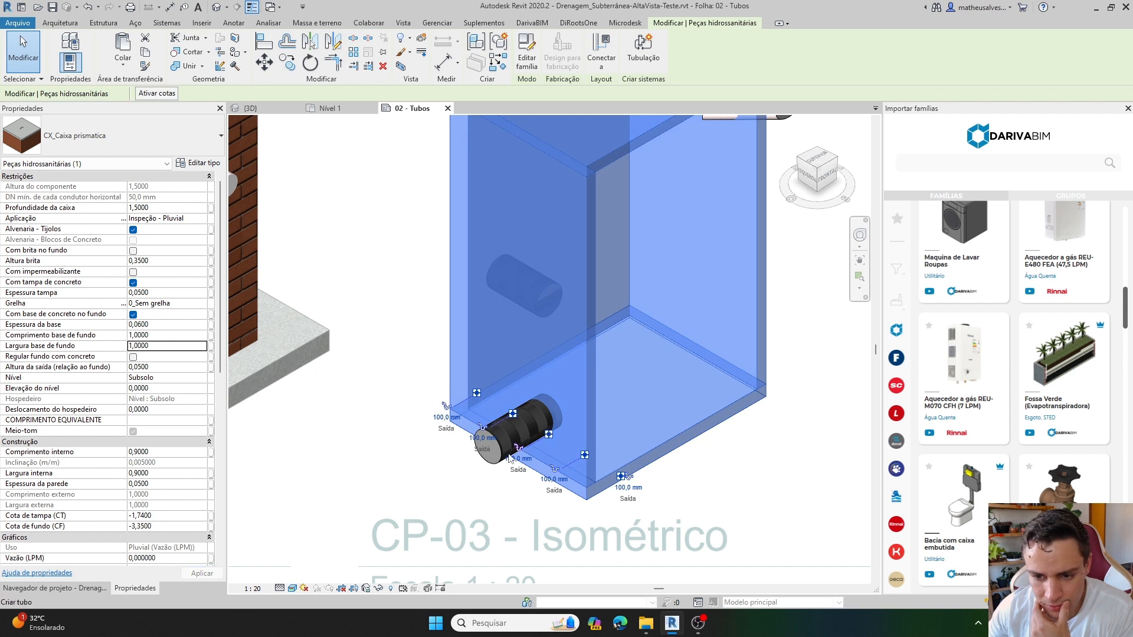
# Set the concrete base of box CP-03 to 1,2 for Comprimento base de fundo and 1,2 for Largura base de fundo.
pyautogui.click(162, 335)
pyautogui.write('1,')
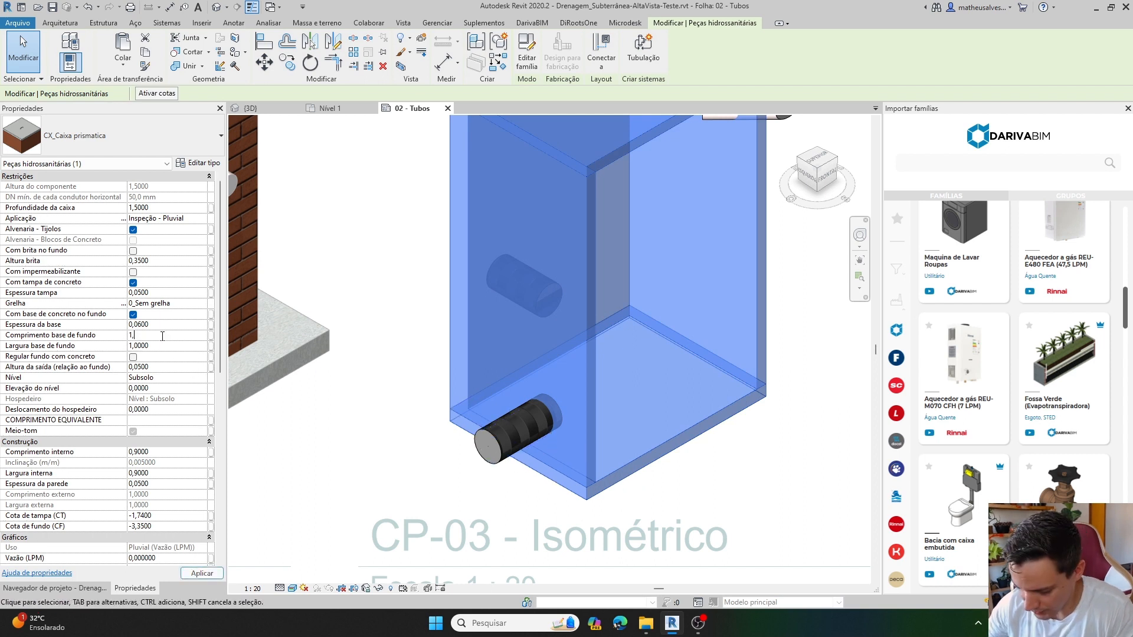
pyautogui.write('2')
pyautogui.click(165, 346)
pyautogui.write('1')
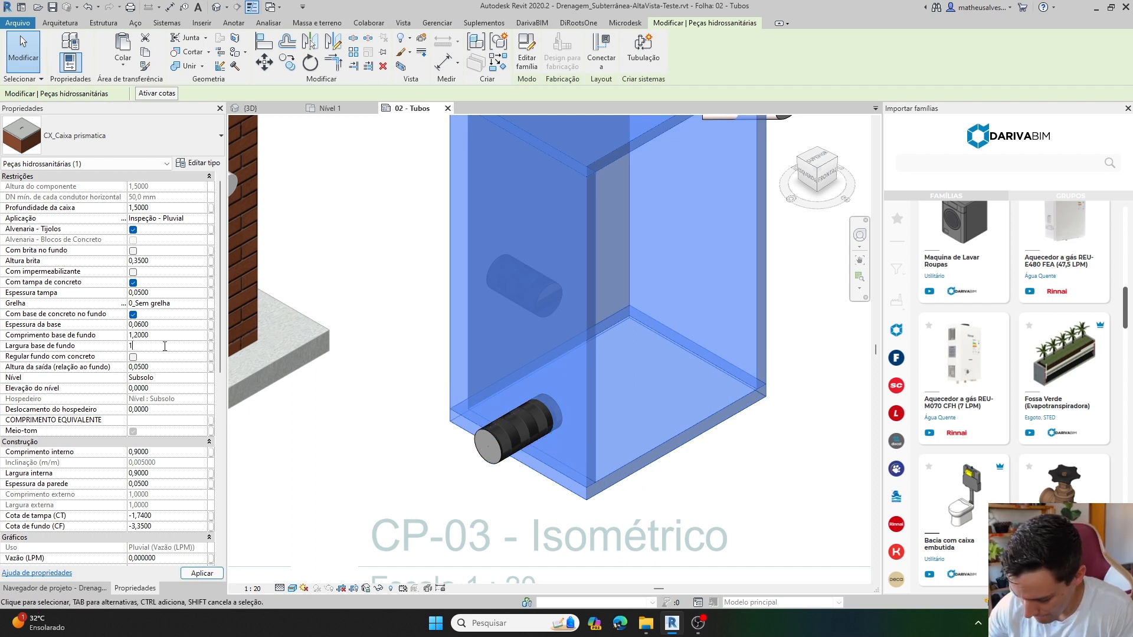
pyautogui.press('Return')
pyautogui.press('Escape')
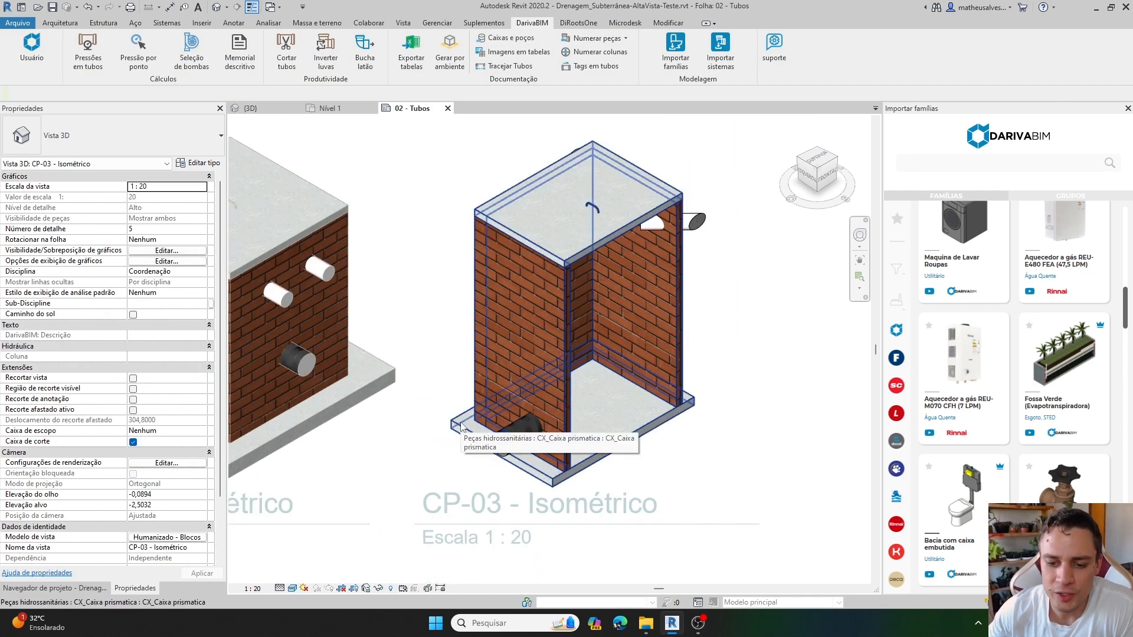
pyautogui.scroll(3, 461, 426)
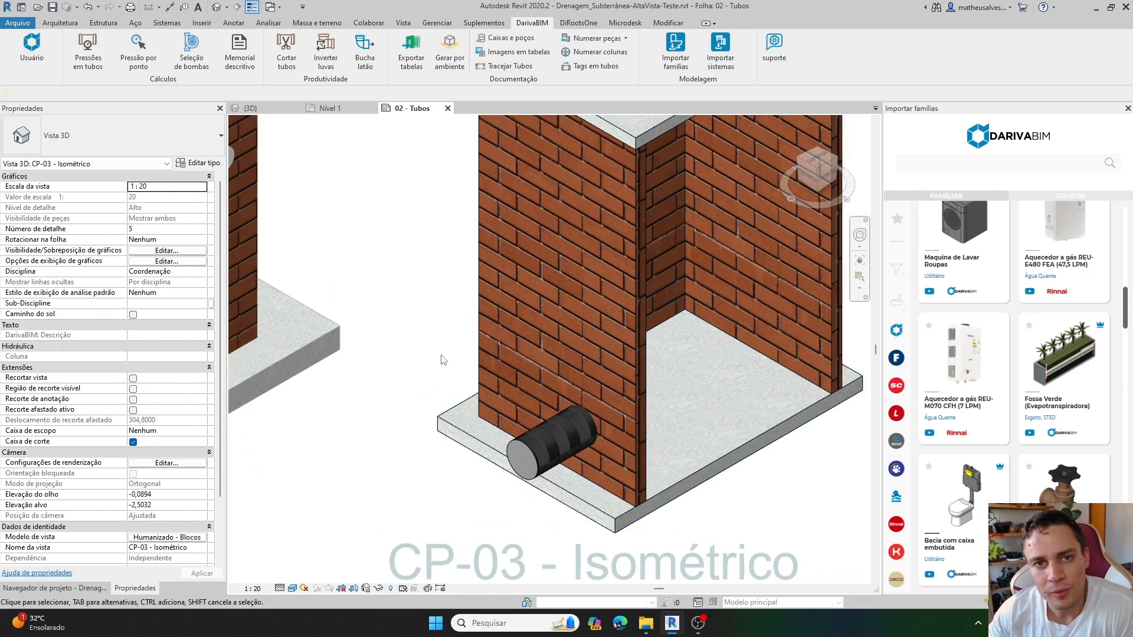
pyautogui.scroll(-2, 444, 362)
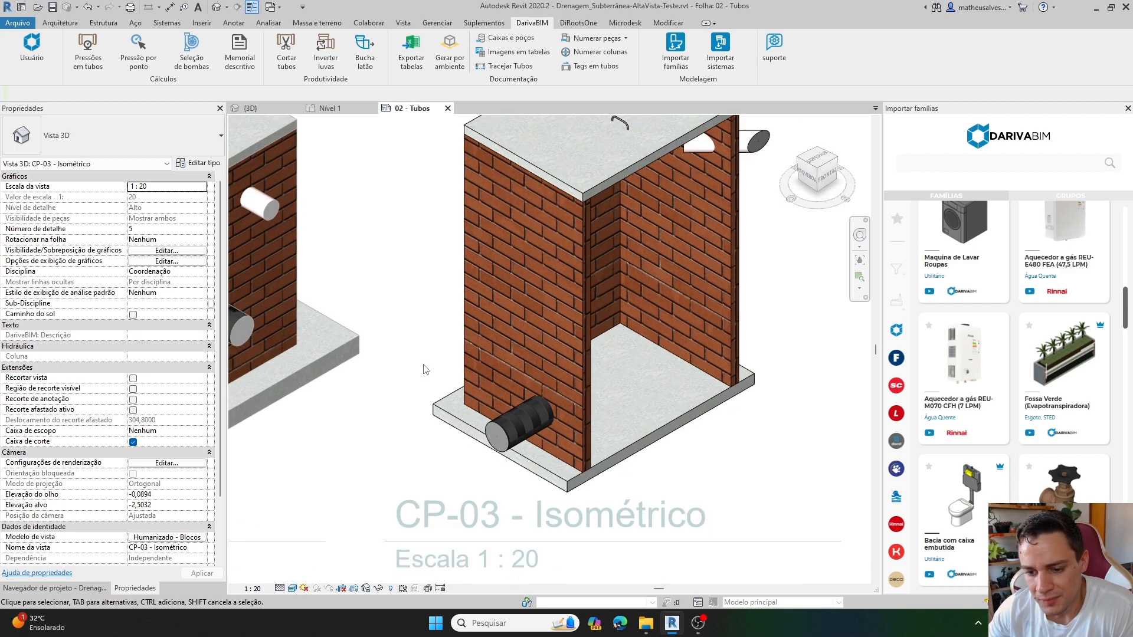
# Reduce box CP-03's concrete base to 1 in both Comprimento base de fundo and Largura base de fundo, and inspect its edge against the walls.
pyautogui.scroll(2, 429, 371)
pyautogui.scroll(1, 480, 420)
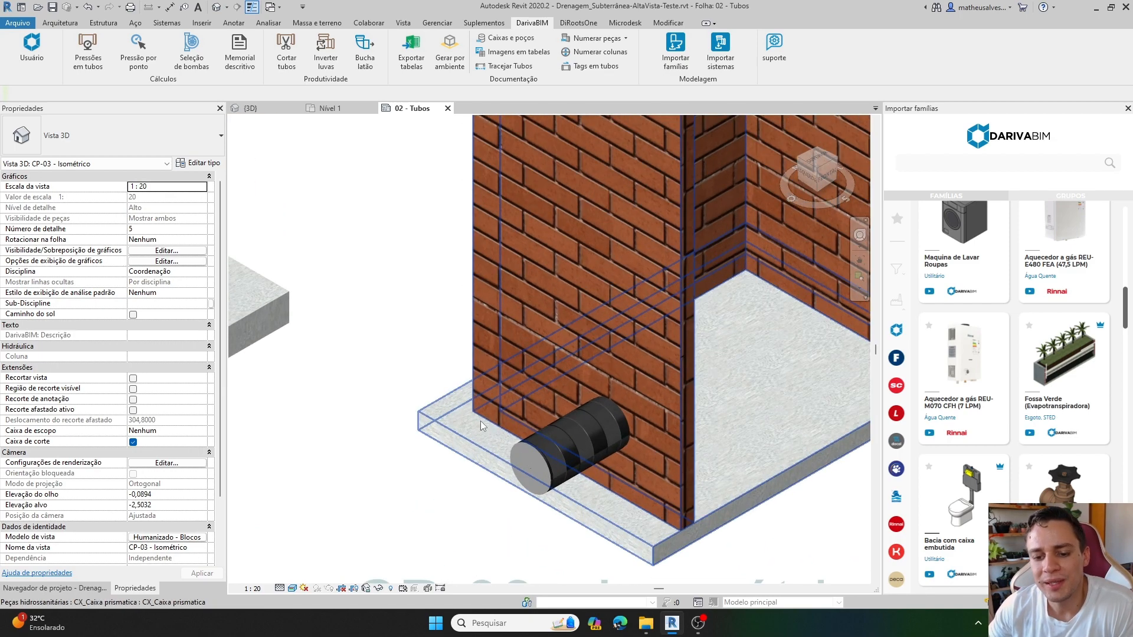
pyautogui.click(481, 420)
pyautogui.click(165, 335)
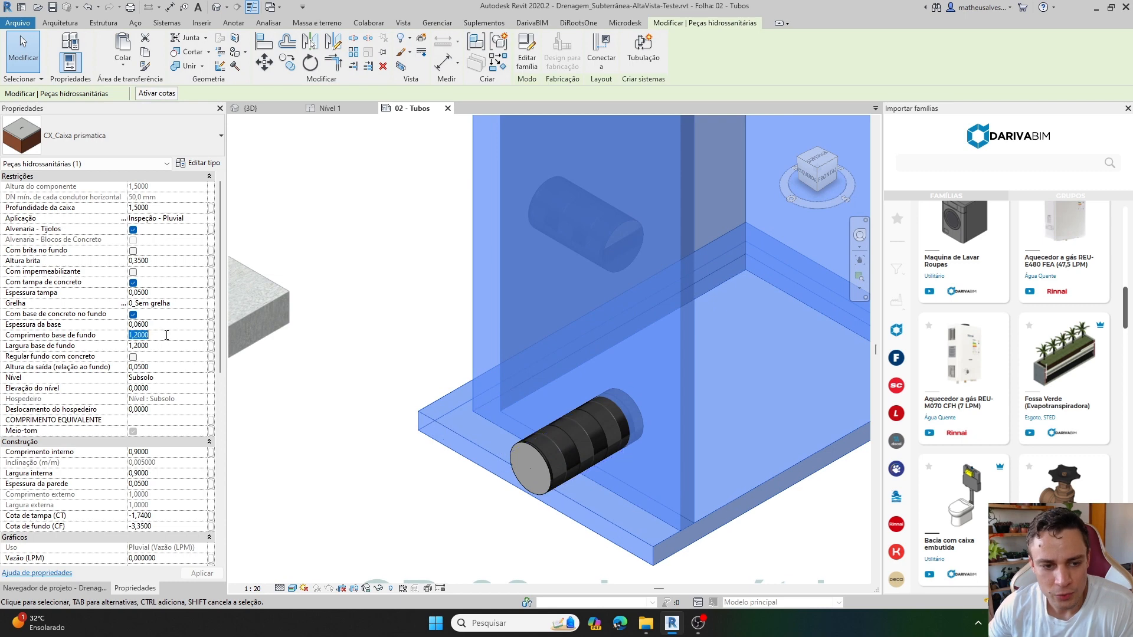
pyautogui.write('1')
pyautogui.press('Tab')
pyautogui.write('1')
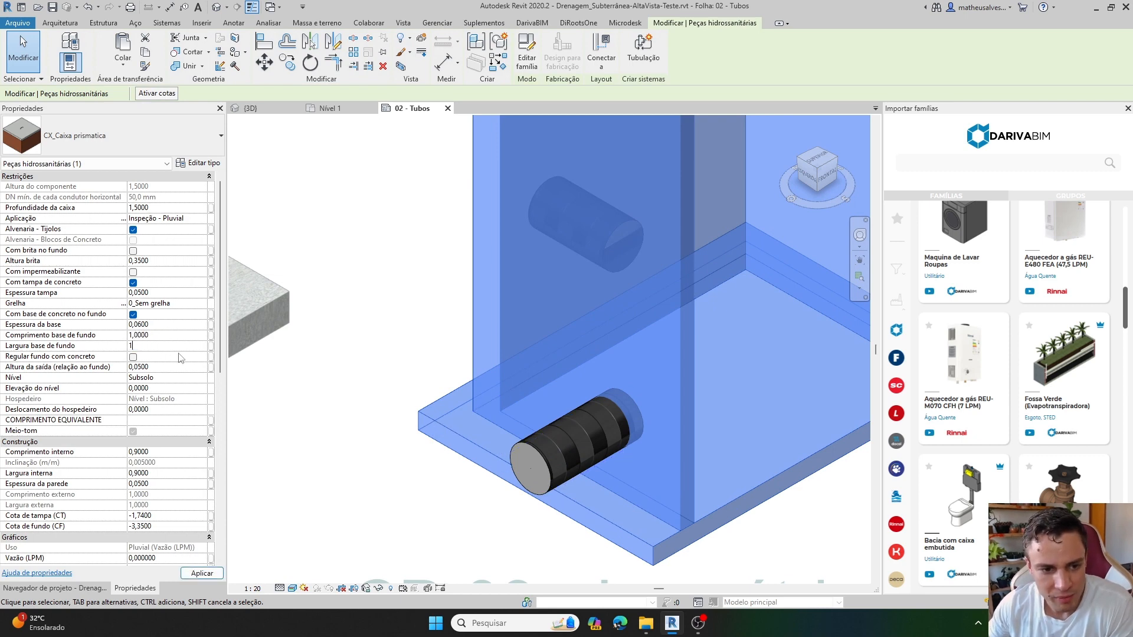
pyautogui.click(368, 411)
pyautogui.scroll(1, 368, 411)
pyautogui.scroll(1, 445, 413)
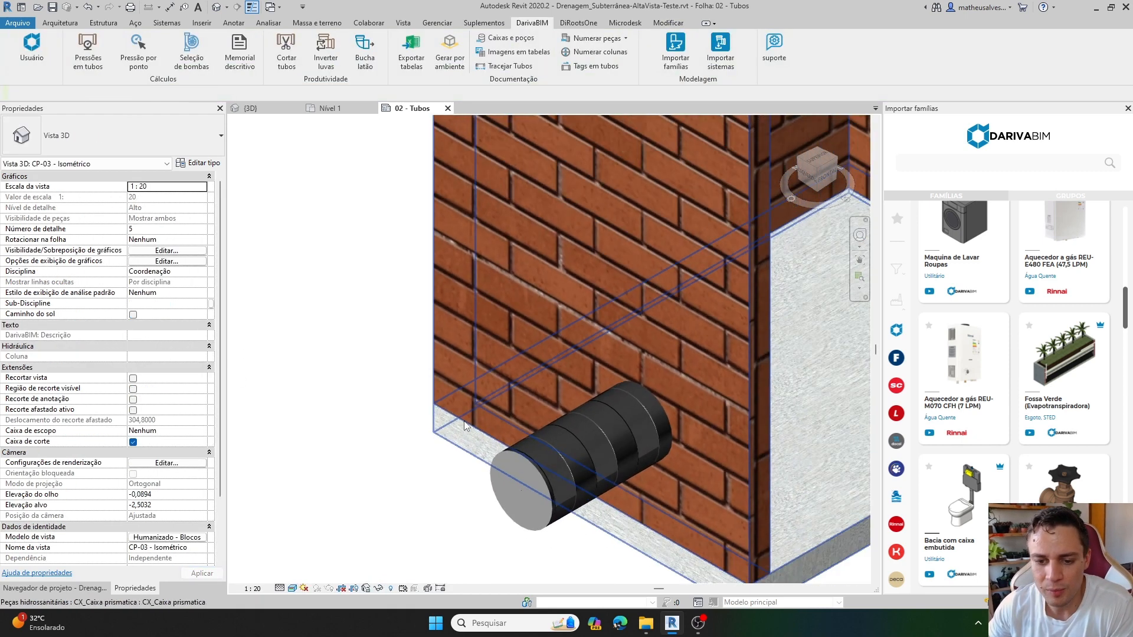
pyautogui.scroll(-1, 446, 413)
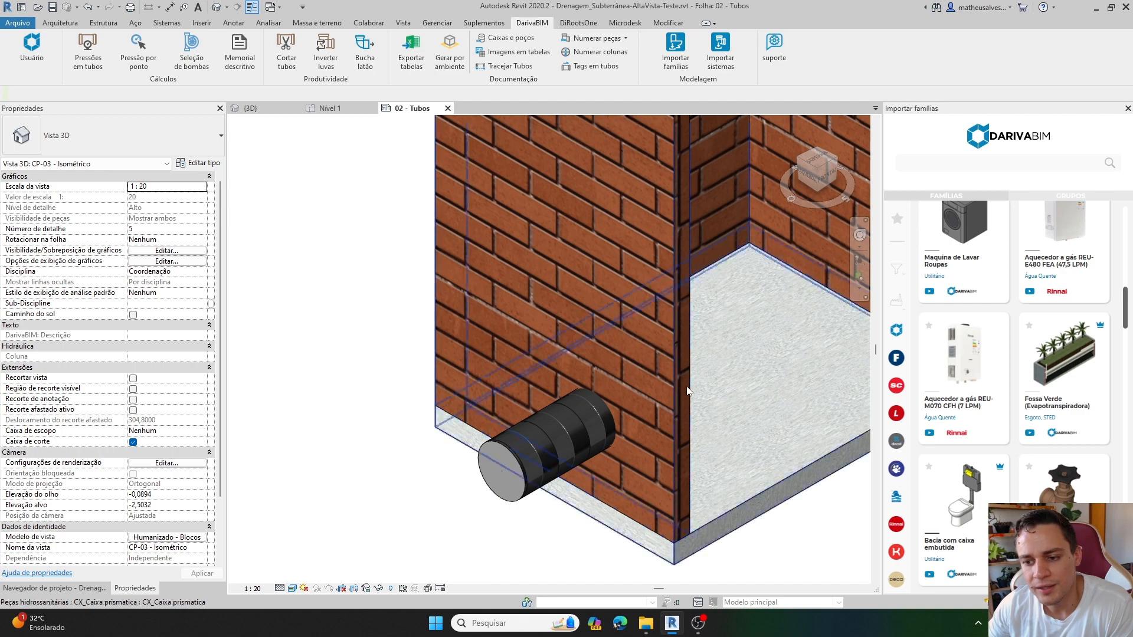
pyautogui.scroll(-3, 545, 460)
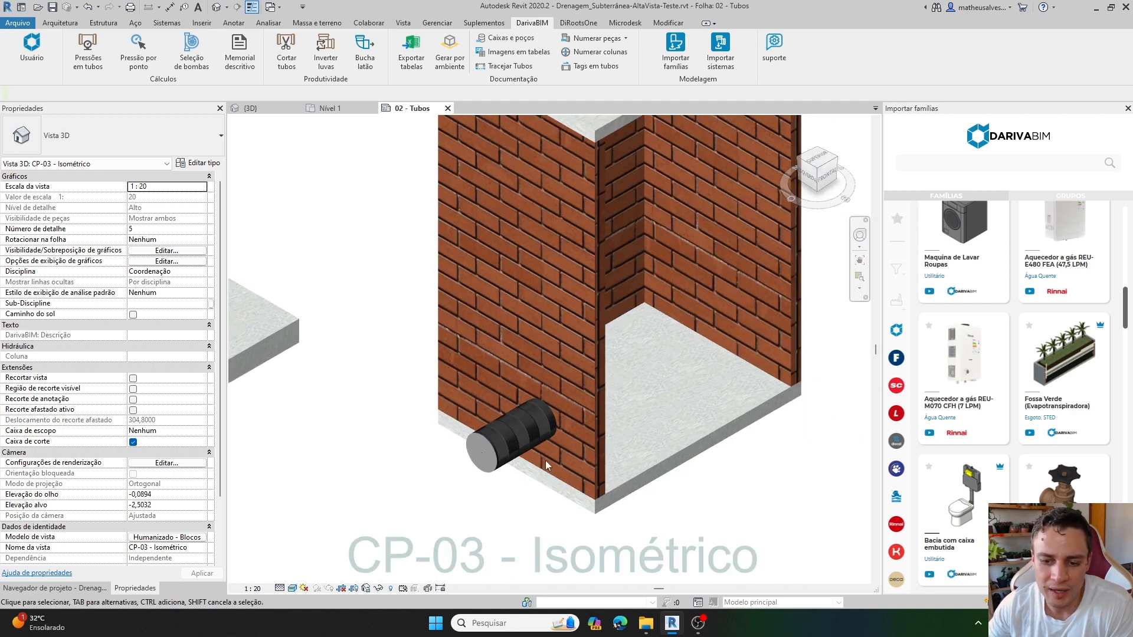
pyautogui.scroll(5, 599, 501)
pyautogui.scroll(-1, 600, 502)
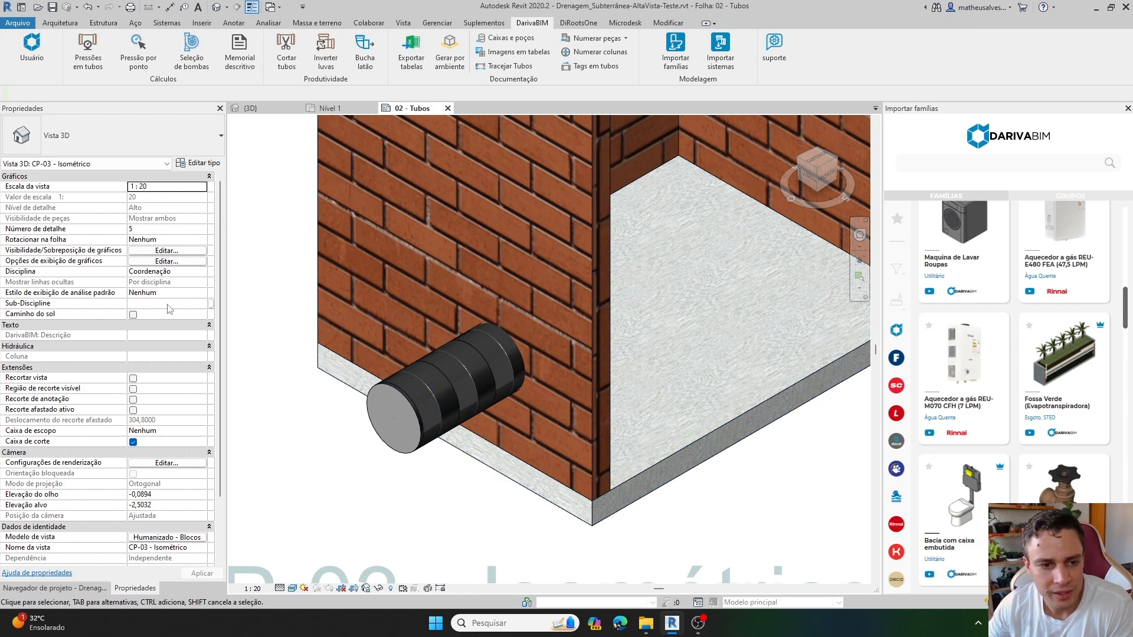
# Widen the concrete base of box CP-03 beyond its walls, with Comprimento and Largura base de fundo both at 1,2.
pyautogui.click(322, 356)
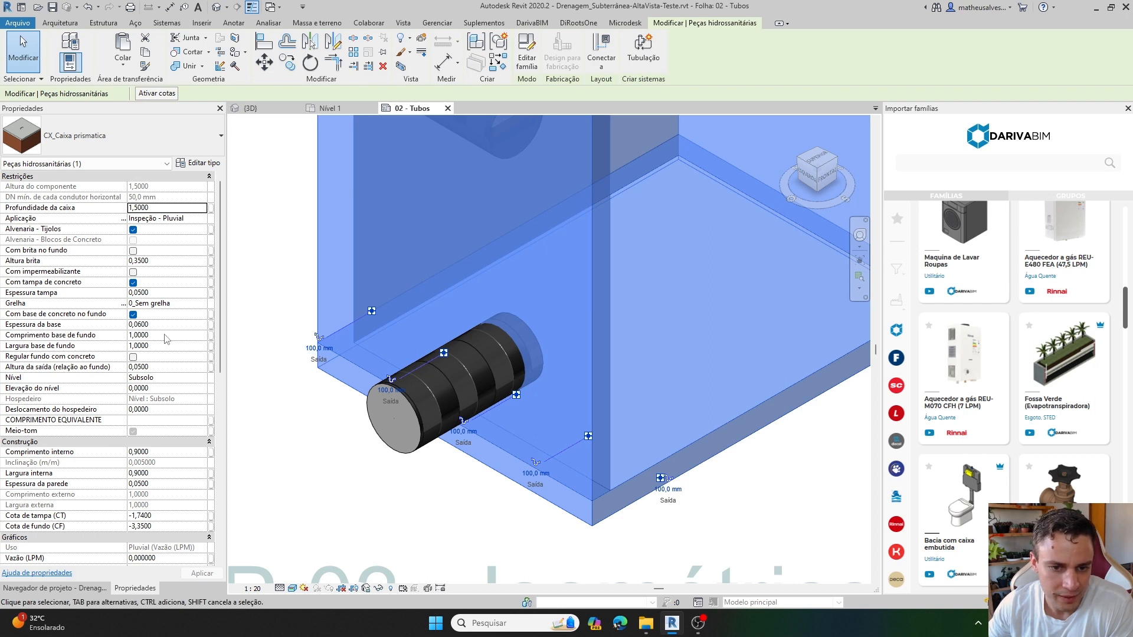
pyautogui.click(166, 335)
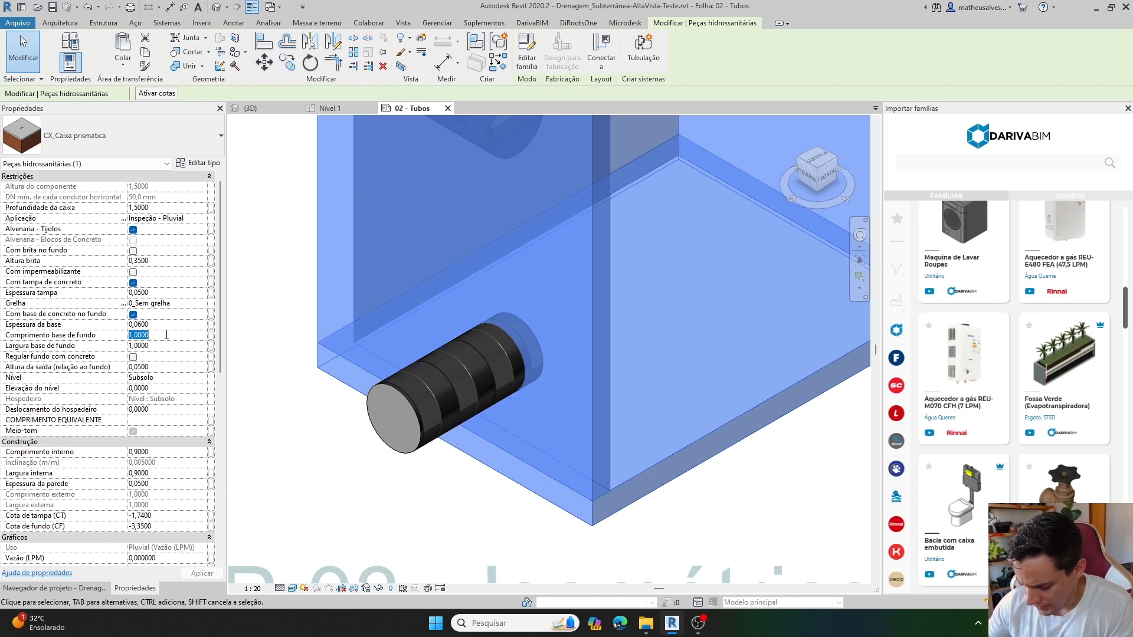
pyautogui.write('1,2')
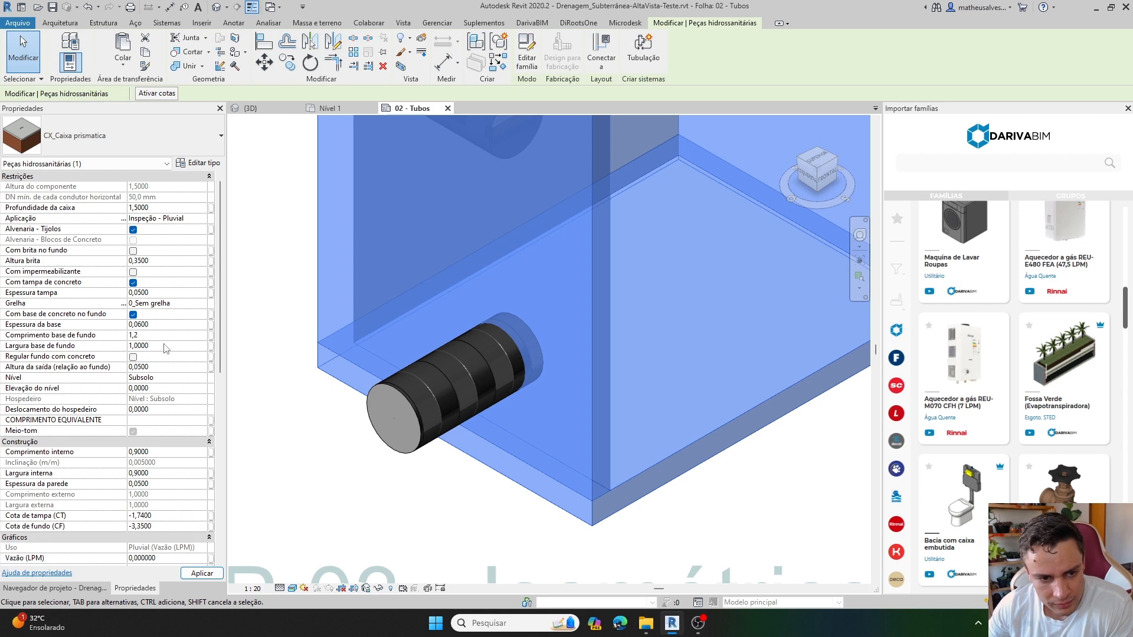
pyautogui.click(165, 345)
pyautogui.write('1,2')
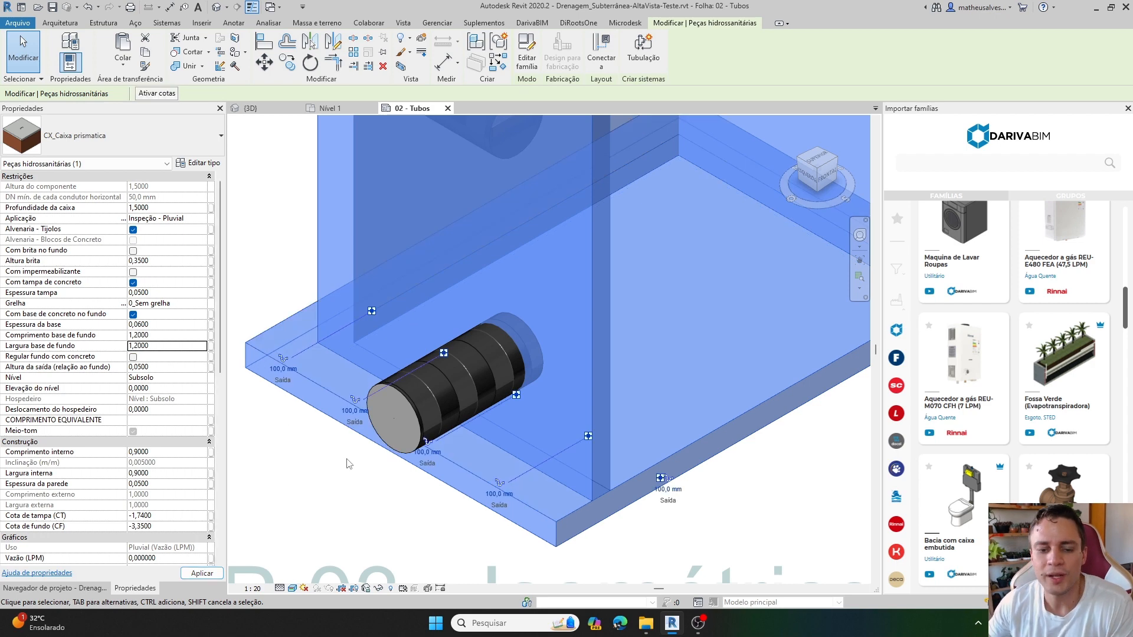
# Inspect the widened base of box CP-03 and enable Regular fundo com concreto for the box.
pyautogui.click(346, 458)
pyautogui.scroll(-2, 346, 458)
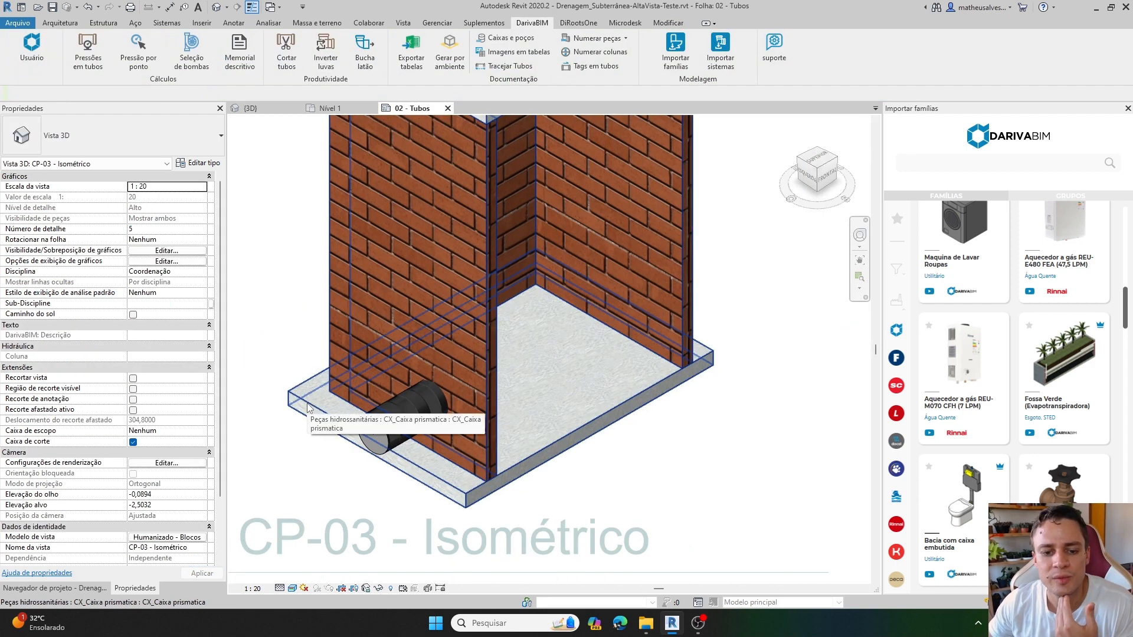
pyautogui.moveTo(334, 354); pyautogui.dragTo(325, 426, button='middle')
pyautogui.scroll(-1, 326, 426)
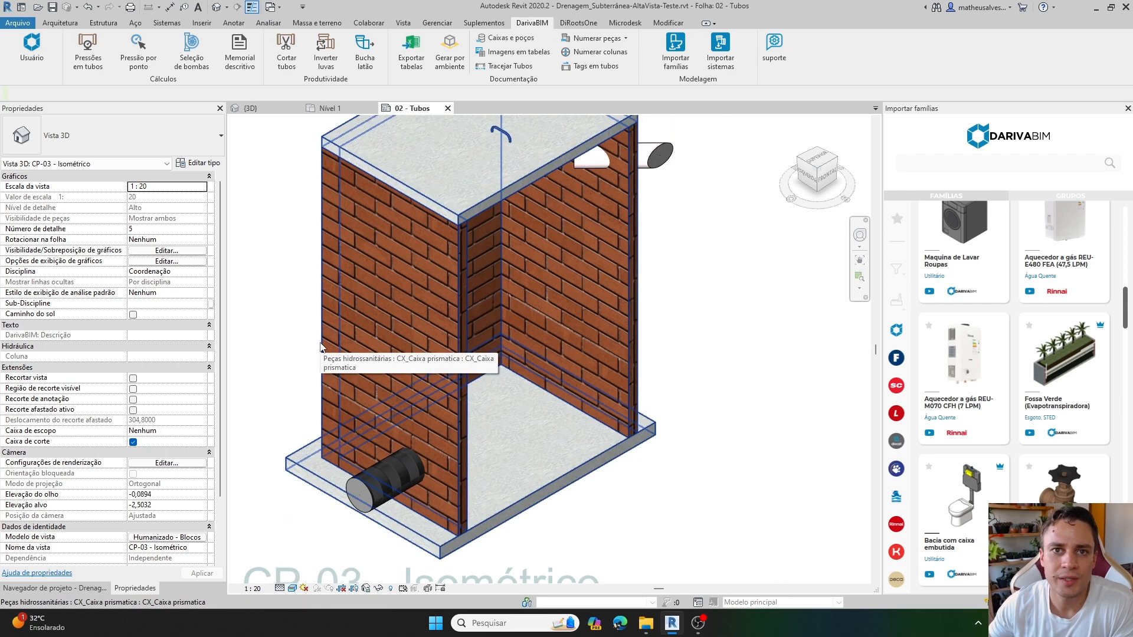
pyautogui.scroll(-2, 476, 391)
pyautogui.scroll(2, 401, 455)
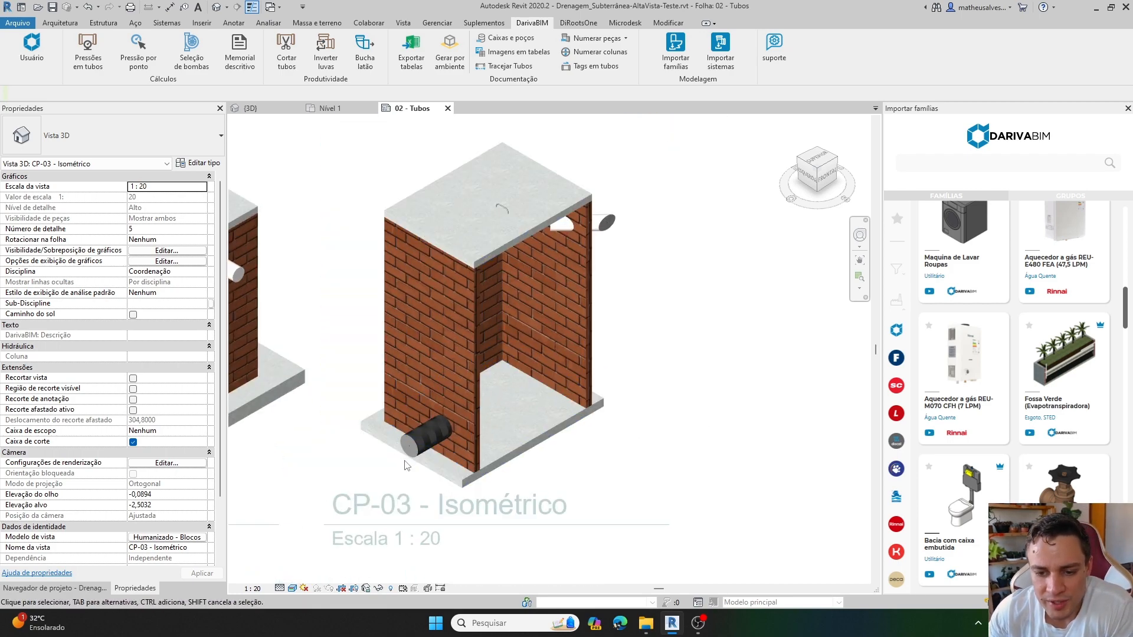
pyautogui.click(494, 365)
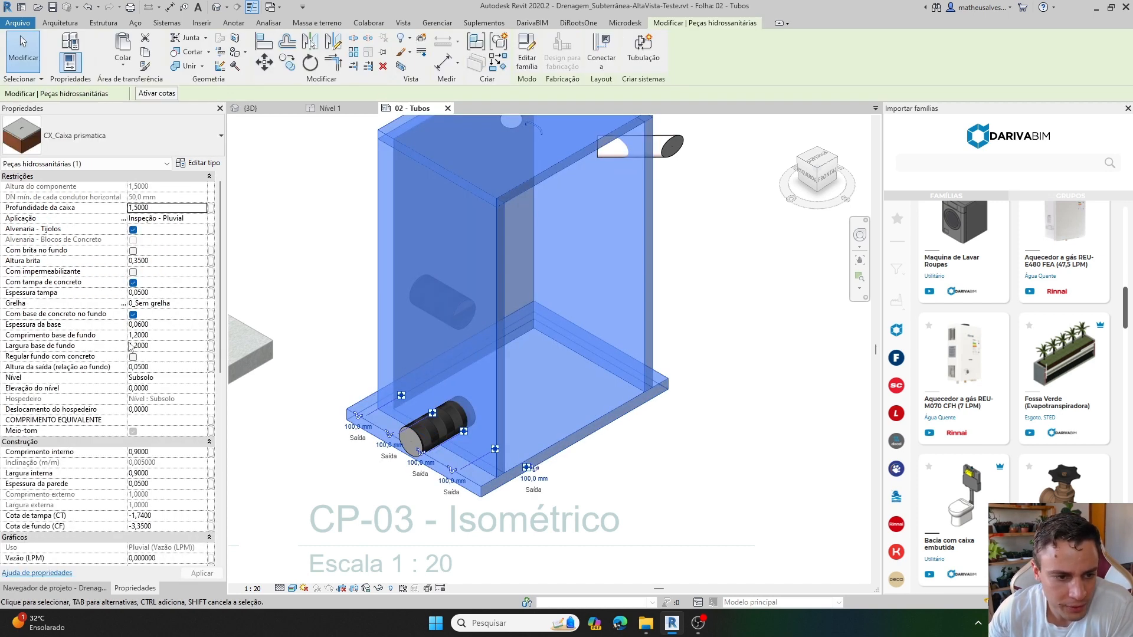
pyautogui.click(133, 357)
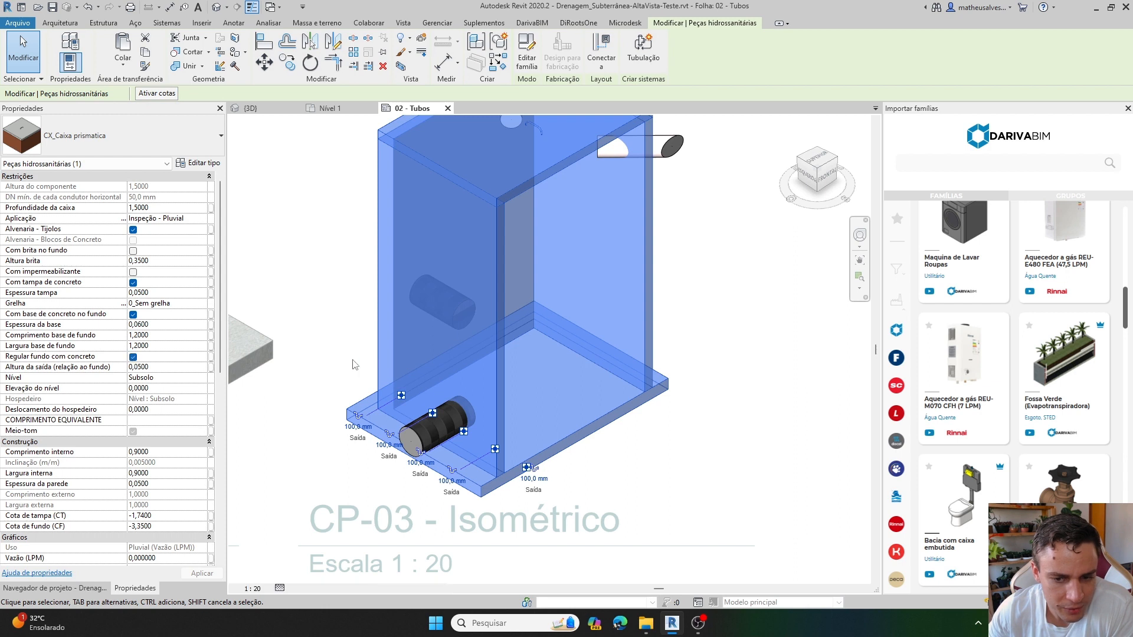
pyautogui.click(645, 434)
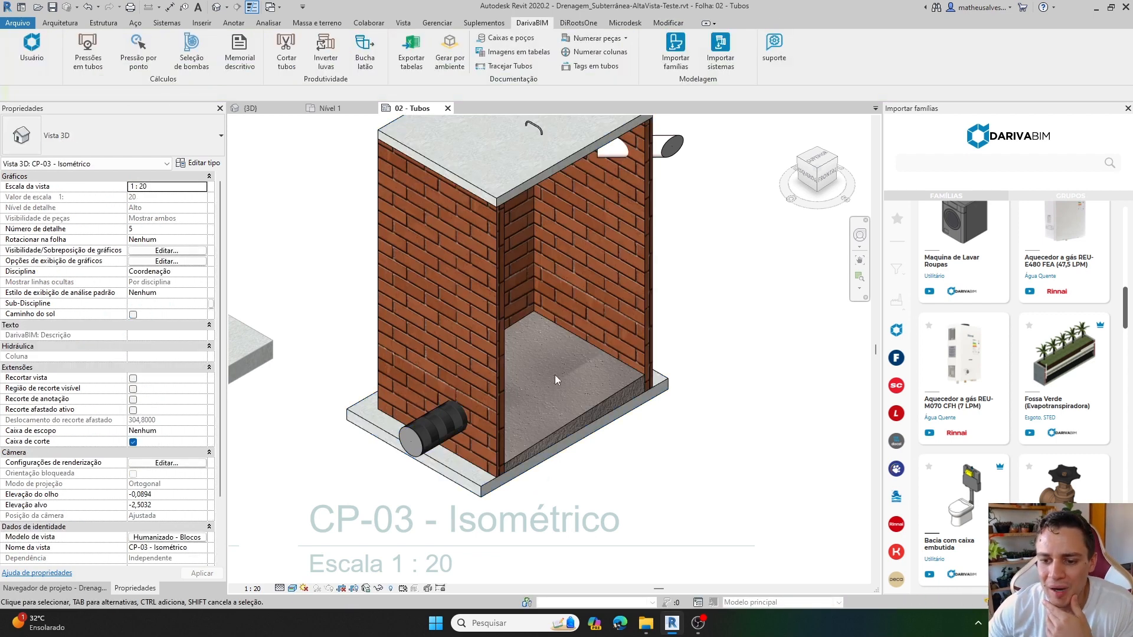
# Examine the sloped concrete fill on the floor of box CP-03 and how it meets the walls and outlet pipe.
pyautogui.scroll(2, 555, 374)
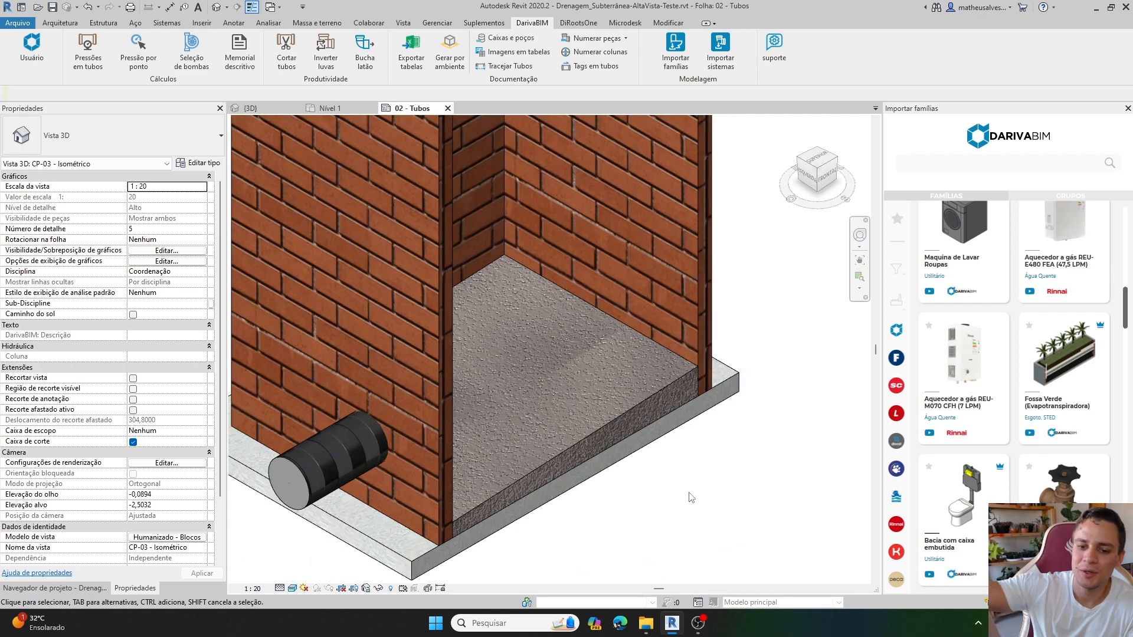
pyautogui.scroll(2, 671, 377)
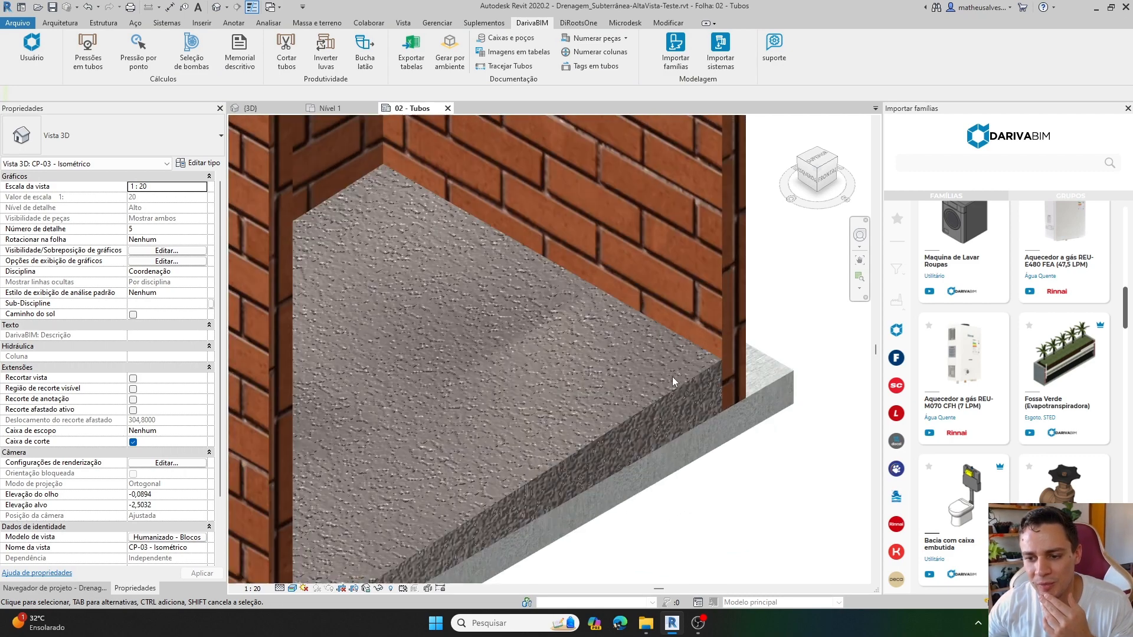
pyautogui.scroll(-2, 553, 407)
pyautogui.scroll(-2, 384, 425)
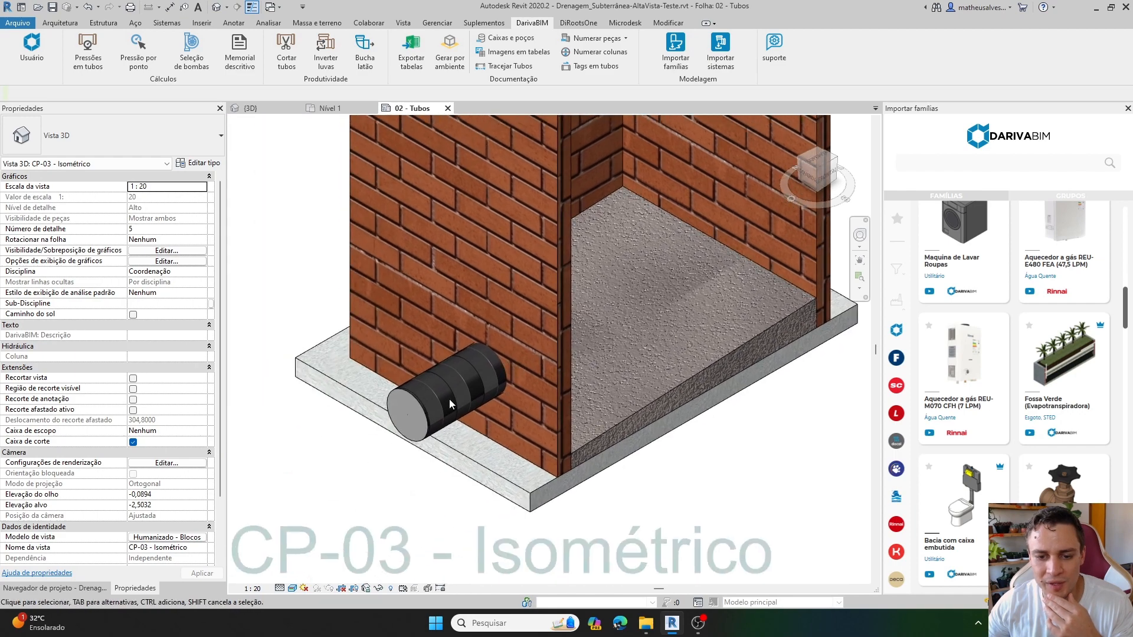
pyautogui.scroll(-2, 412, 426)
pyautogui.moveTo(592, 422); pyautogui.dragTo(599, 448, button='middle')
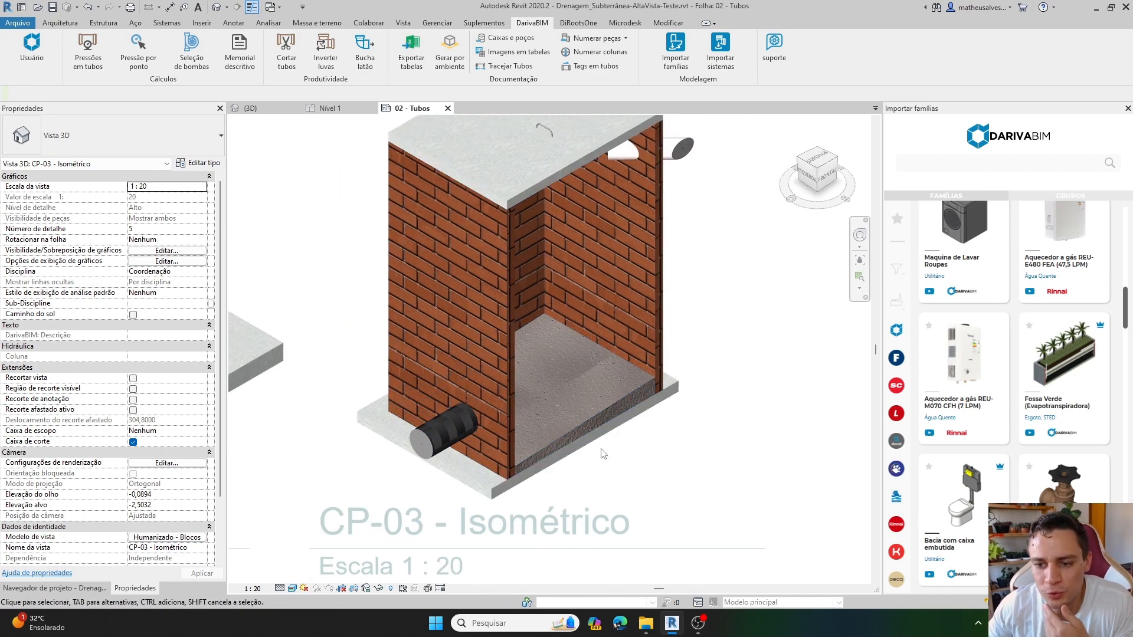
pyautogui.moveTo(633, 412); pyautogui.dragTo(635, 438, button='middle')
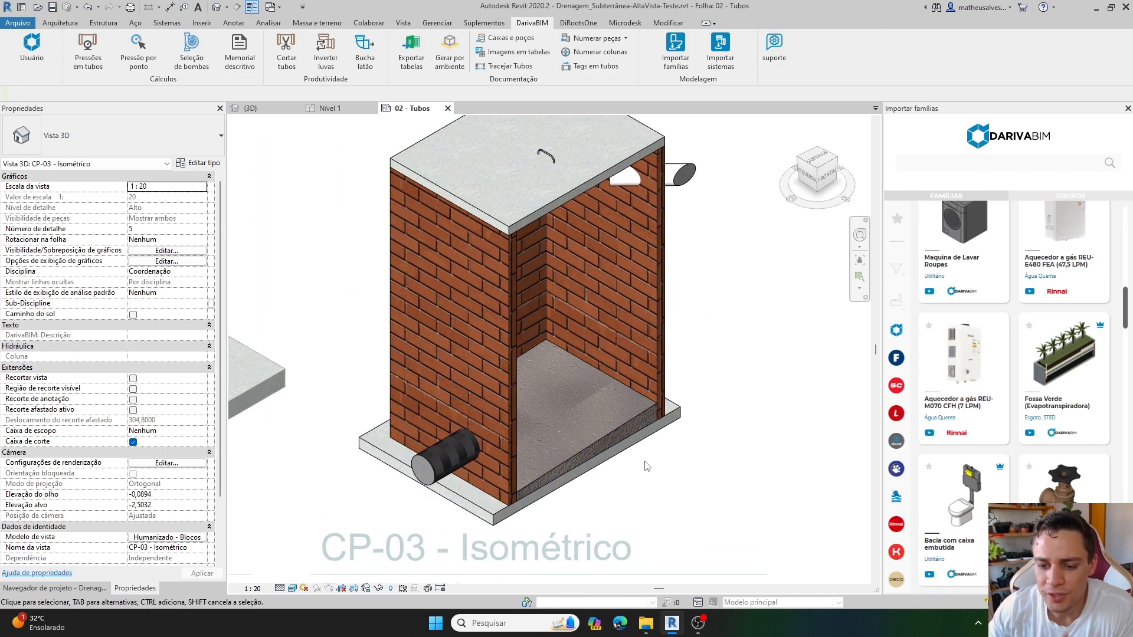
pyautogui.moveTo(630, 484); pyautogui.dragTo(634, 478, button='middle')
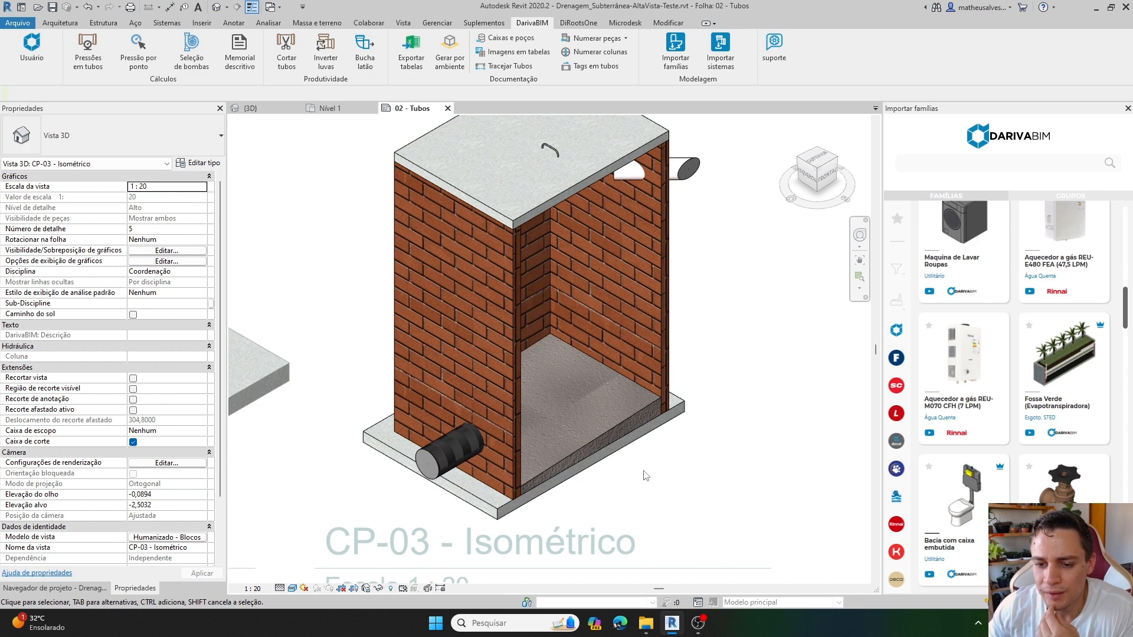
pyautogui.scroll(-1, 617, 475)
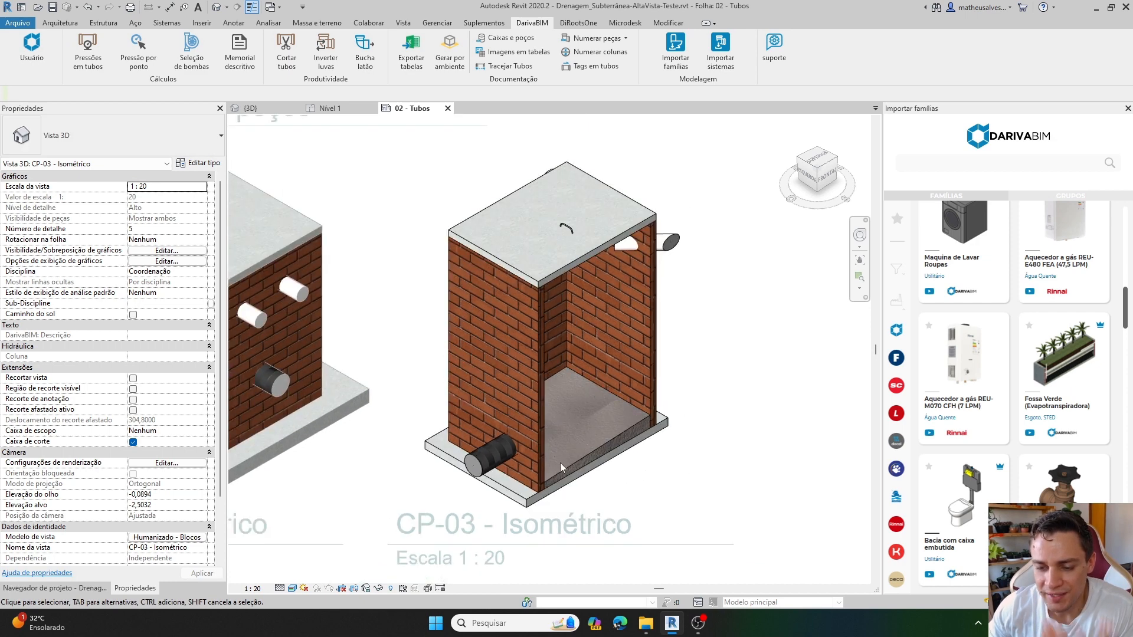
pyautogui.scroll(2, 601, 466)
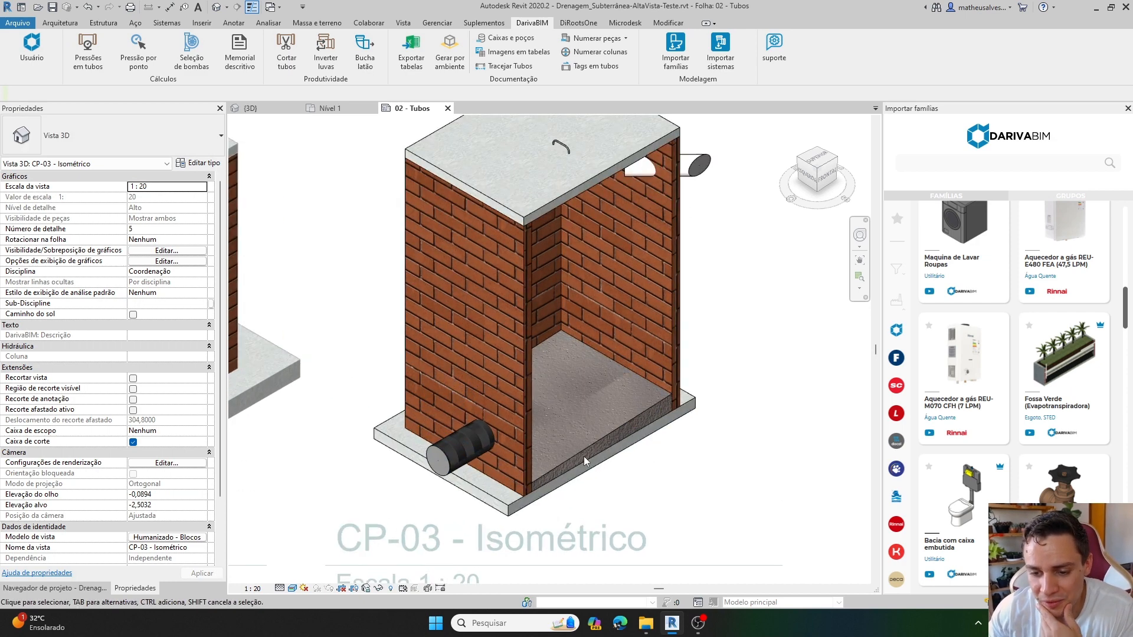
# Set Altura da saída (relação ao fundo) of box CP-03 to 0,2.
pyautogui.click(598, 445)
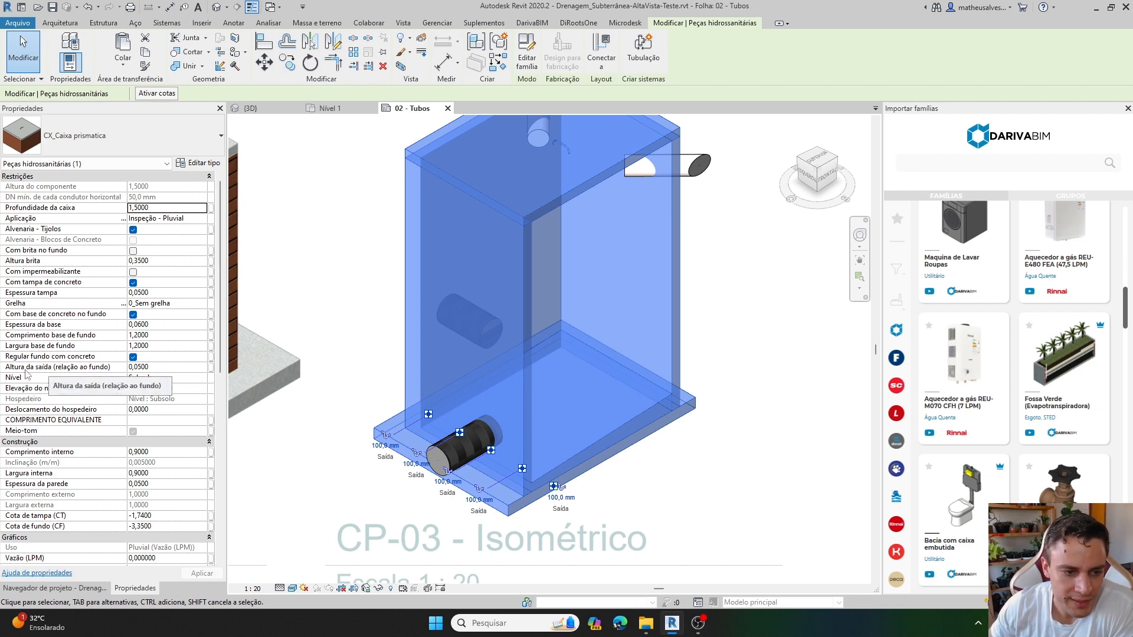
pyautogui.click(173, 367)
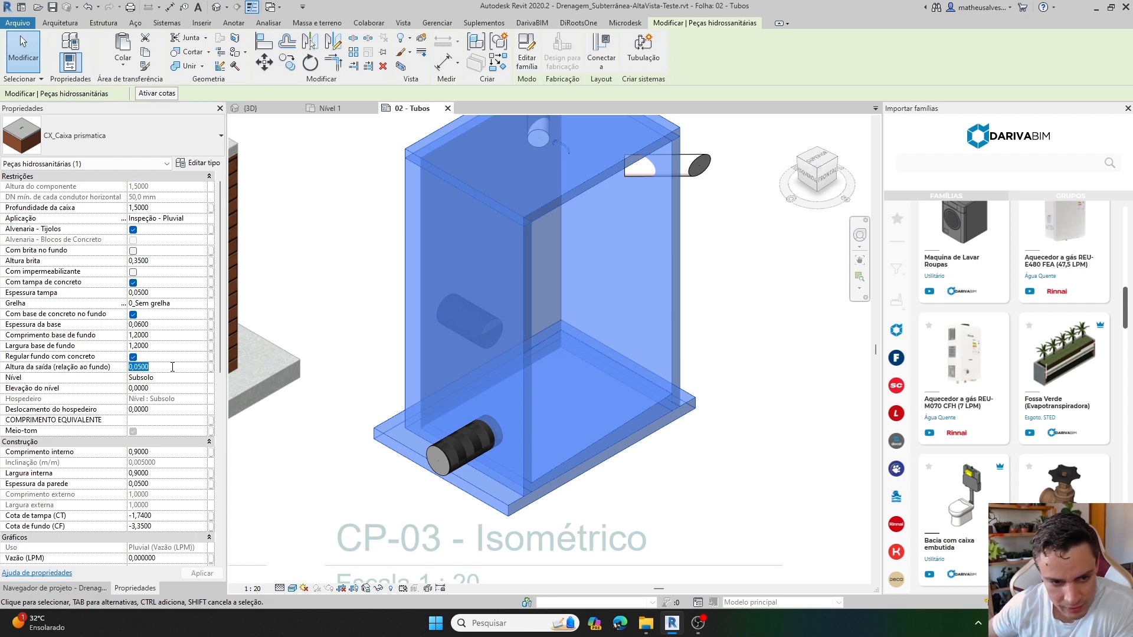
pyautogui.write('0,2')
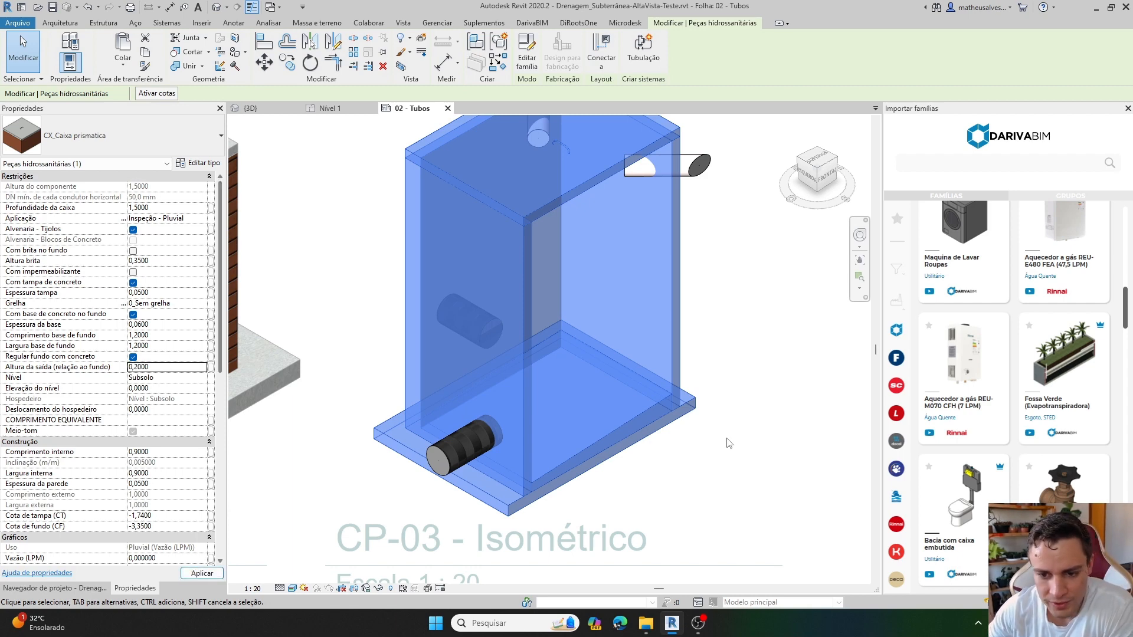
pyautogui.click(698, 457)
pyautogui.scroll(2, 681, 454)
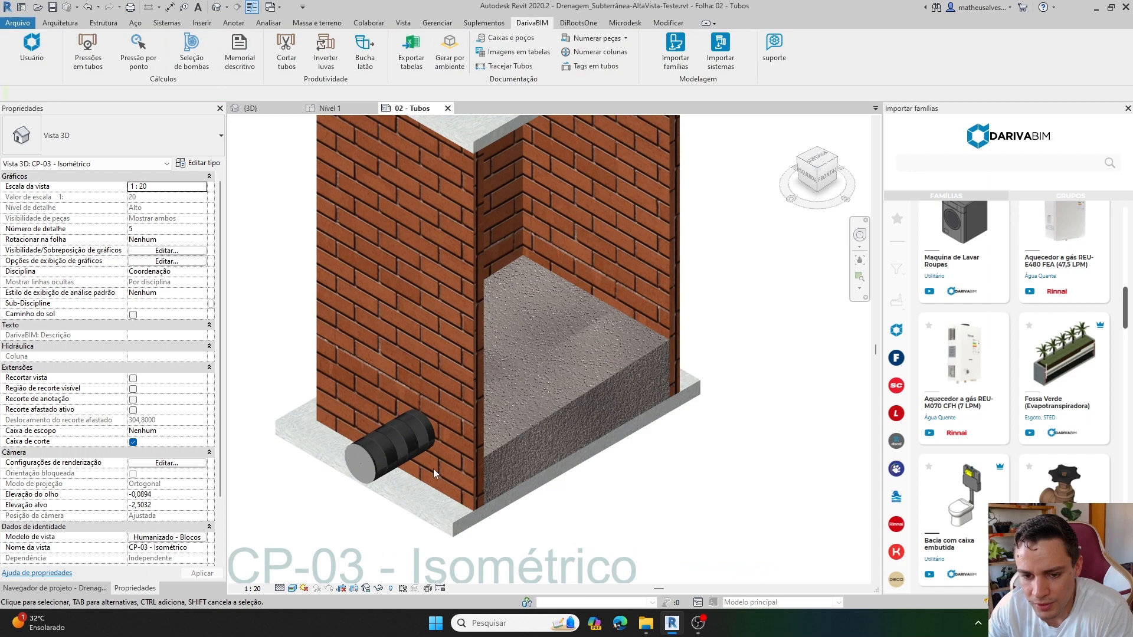
# Delete the perforated outlet pipe at box CP-03 and inspect the box's outlet connectors against the raised concrete floor.
pyautogui.click(391, 467)
pyautogui.press('Escape')
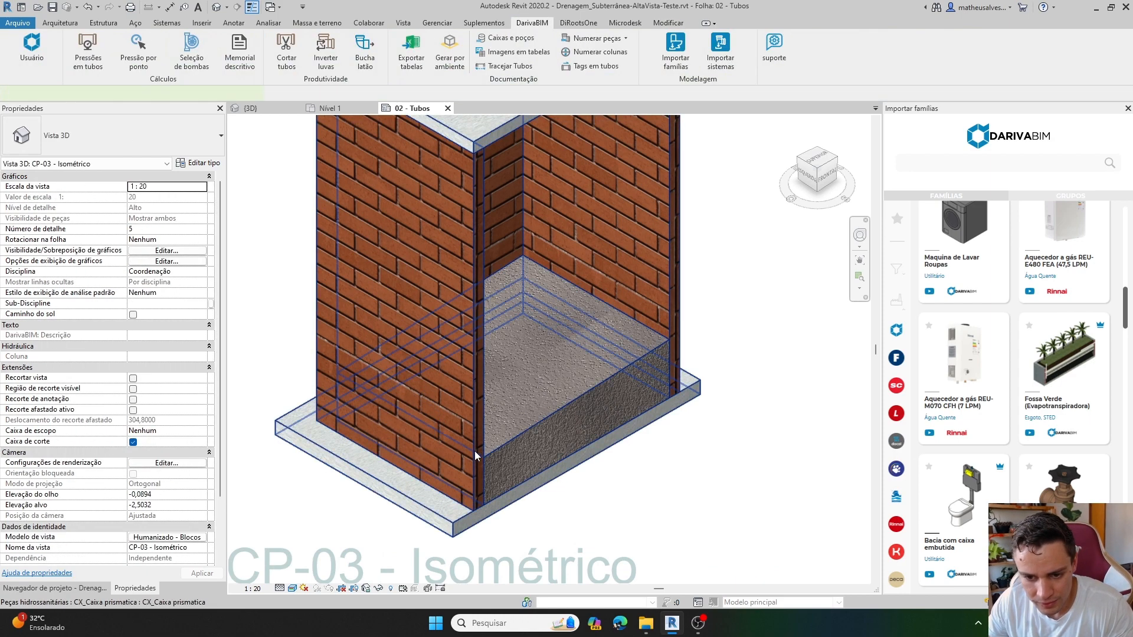
pyautogui.click(474, 450)
pyautogui.scroll(4, 410, 434)
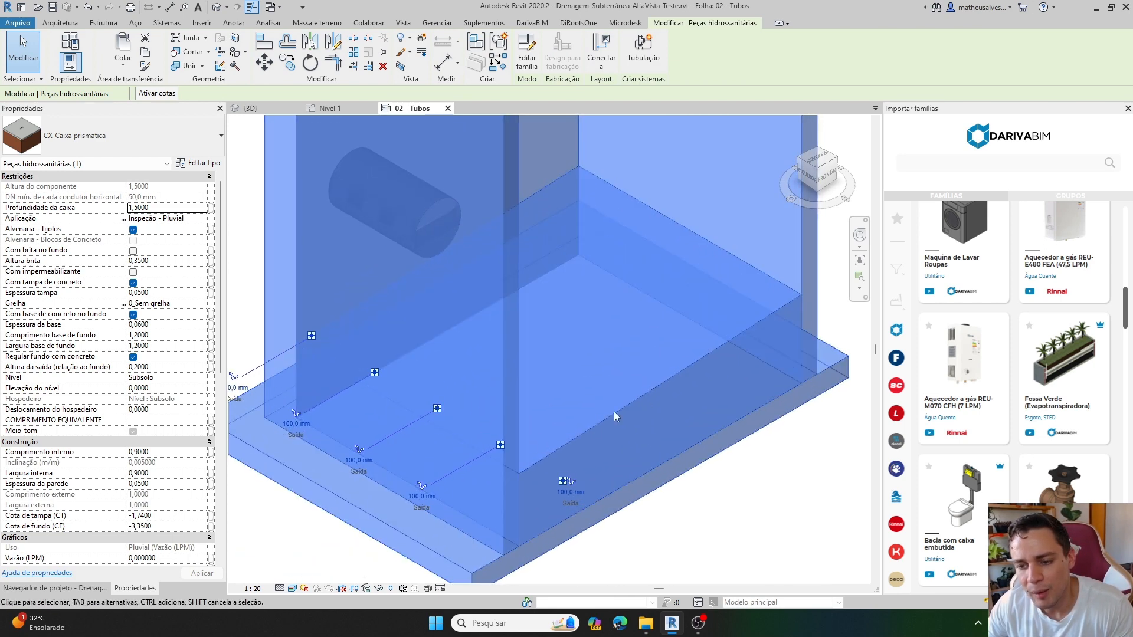
pyautogui.scroll(-3, 564, 404)
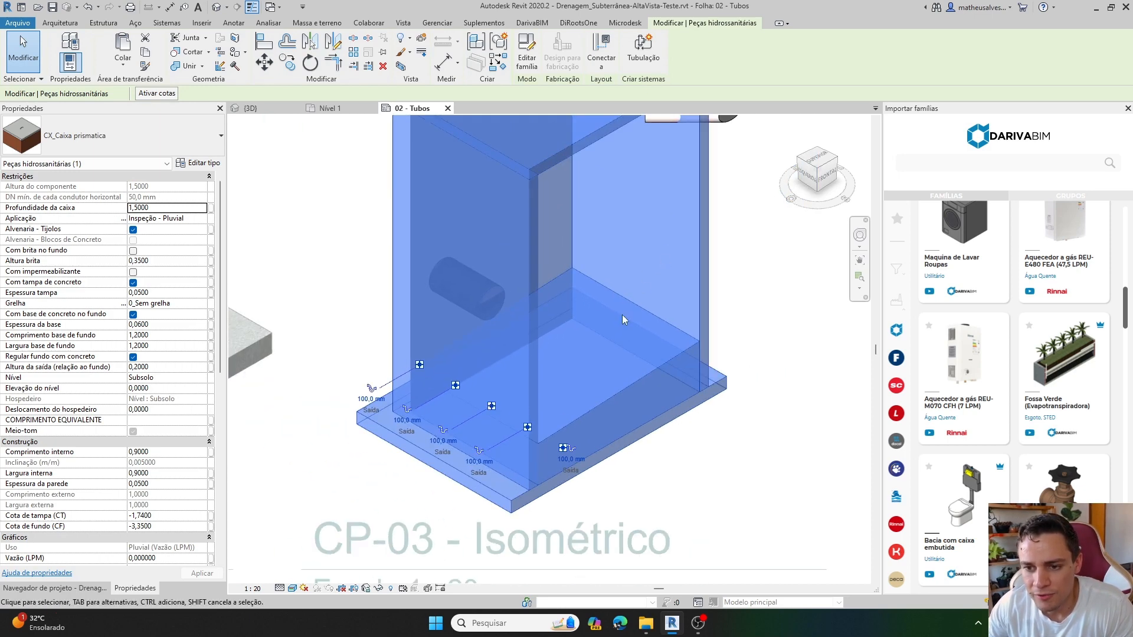
pyautogui.scroll(-2, 468, 420)
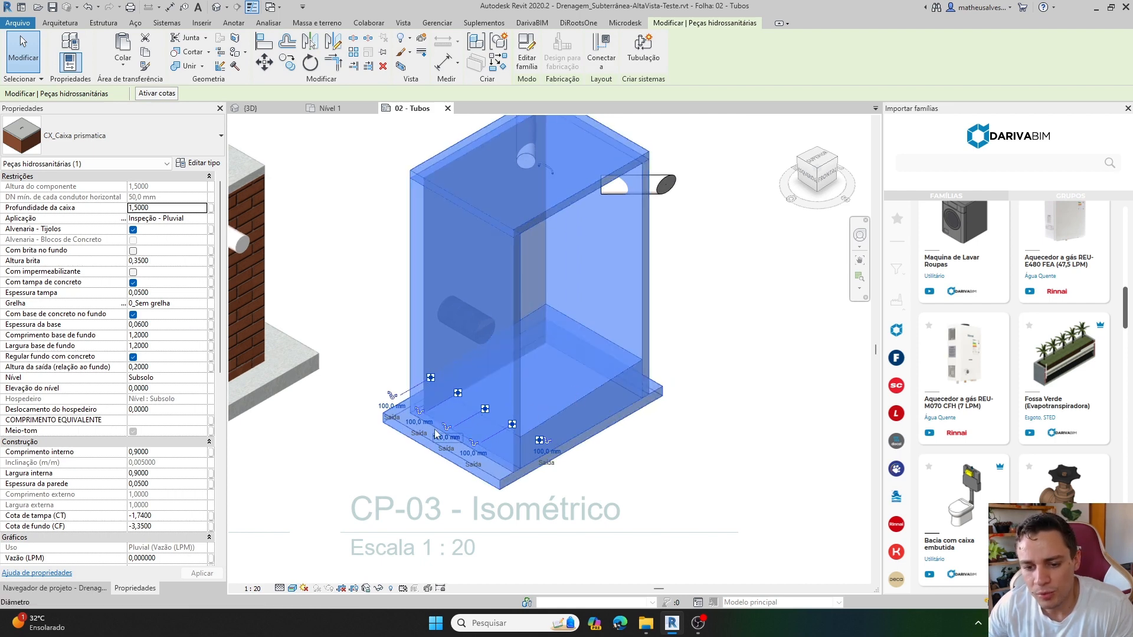
pyautogui.click(686, 440)
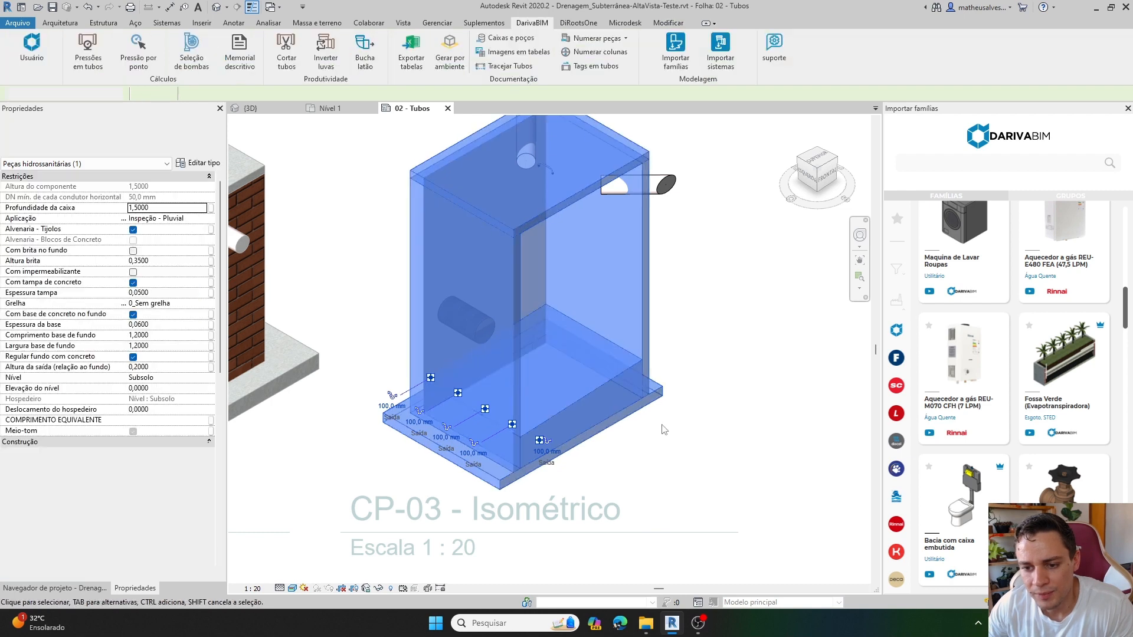
pyautogui.scroll(2, 619, 367)
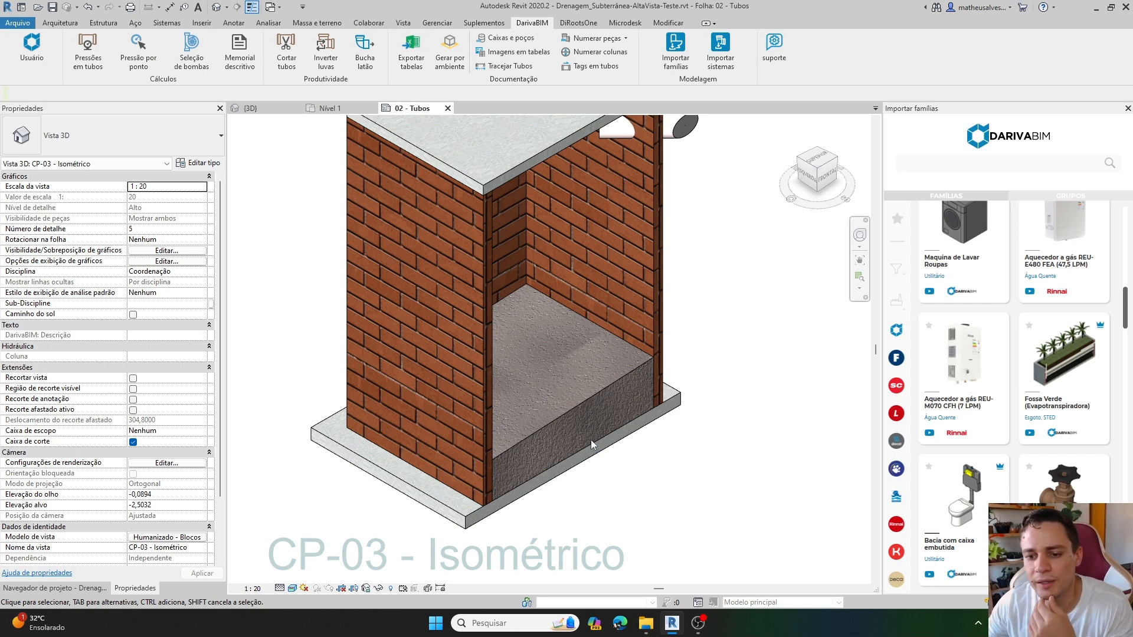
pyautogui.scroll(-2, 613, 339)
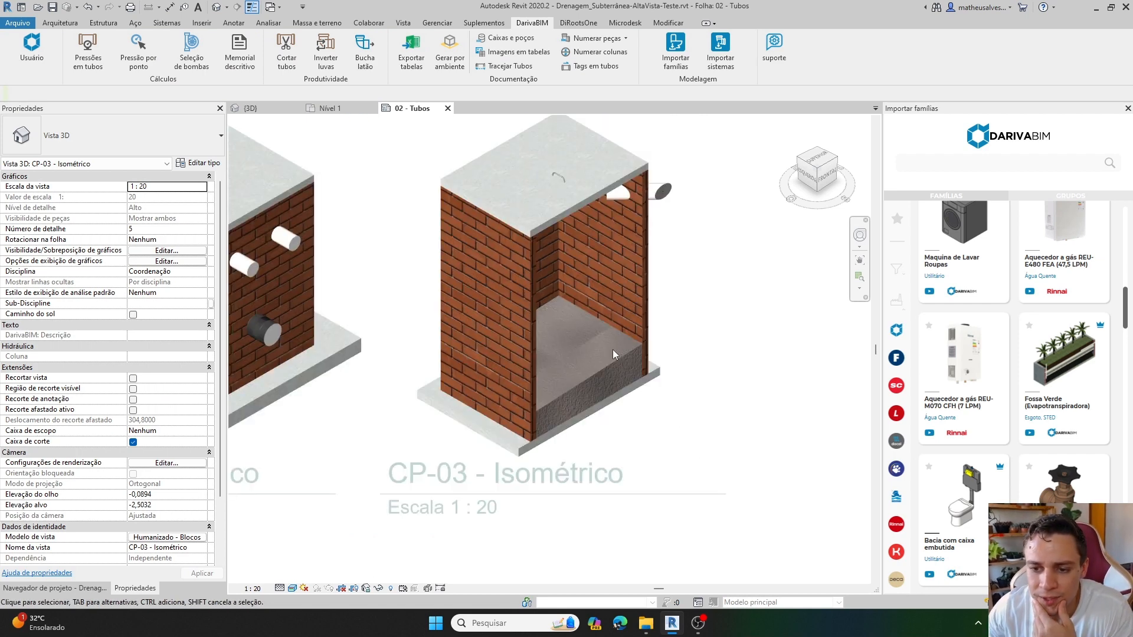
# Set Comprimento interno of box CP-03 to 0,6.
pyautogui.click(643, 331)
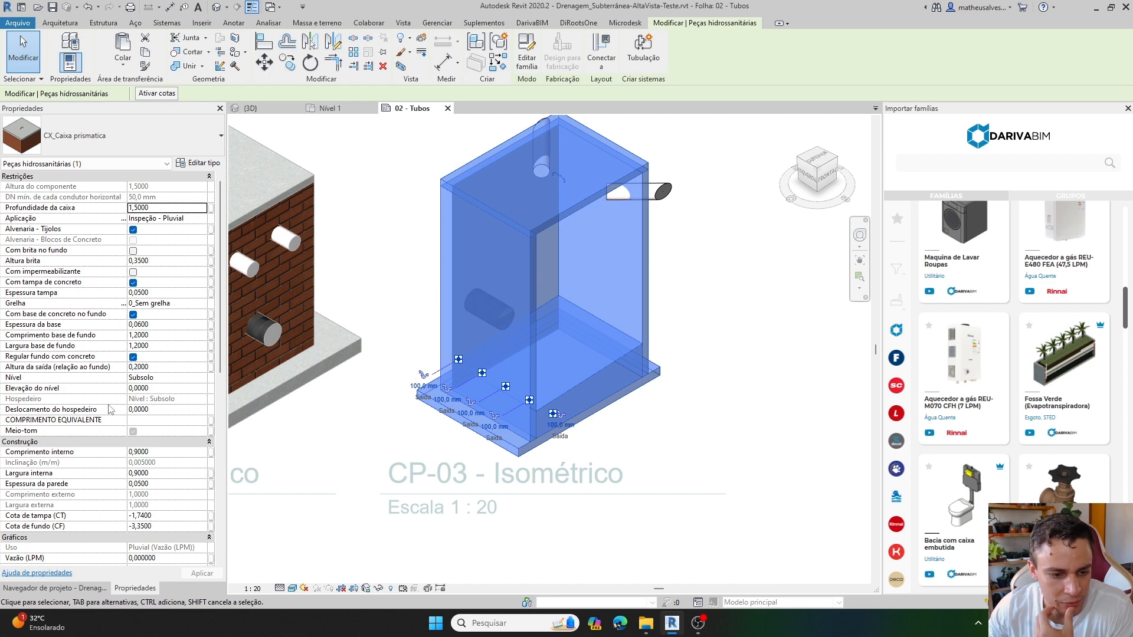
pyautogui.scroll(-2, 111, 408)
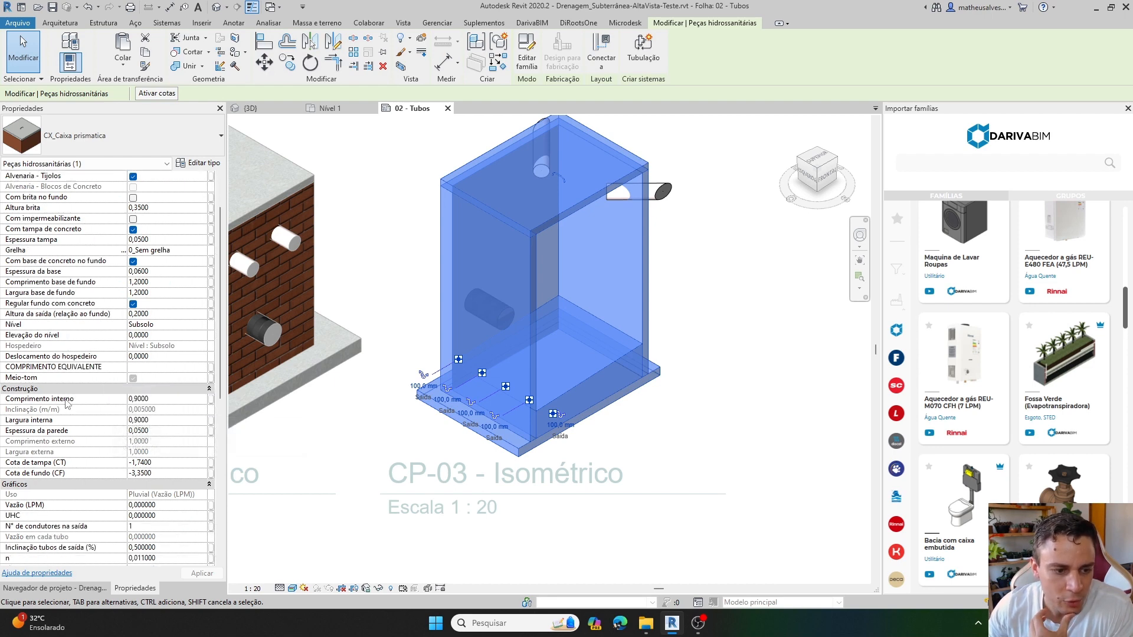
pyautogui.click(159, 399)
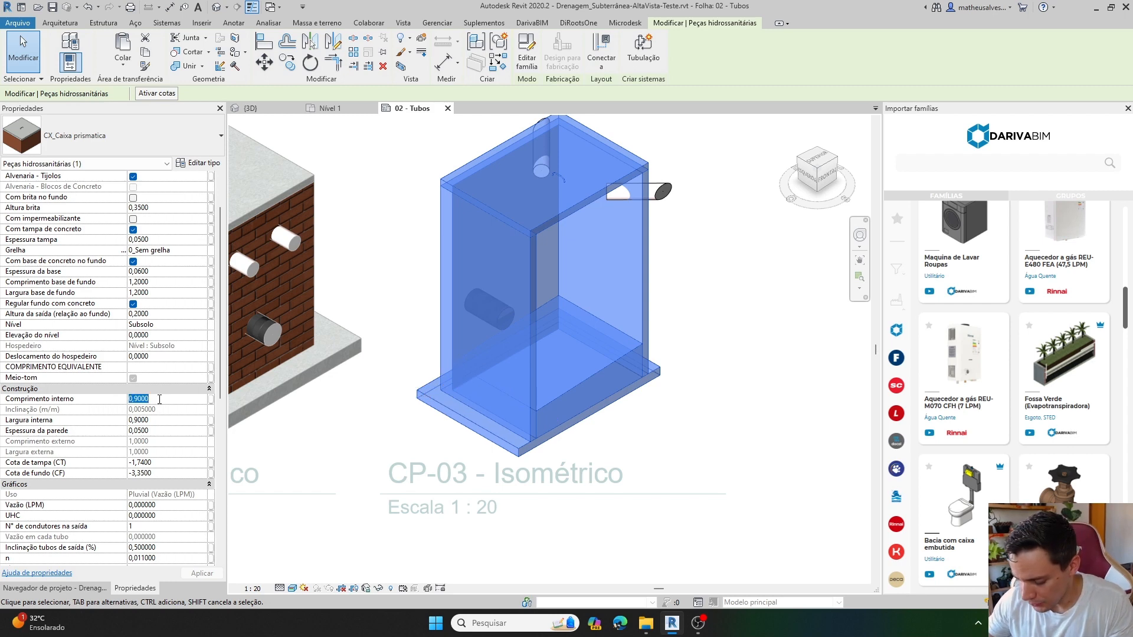
pyautogui.write('06')
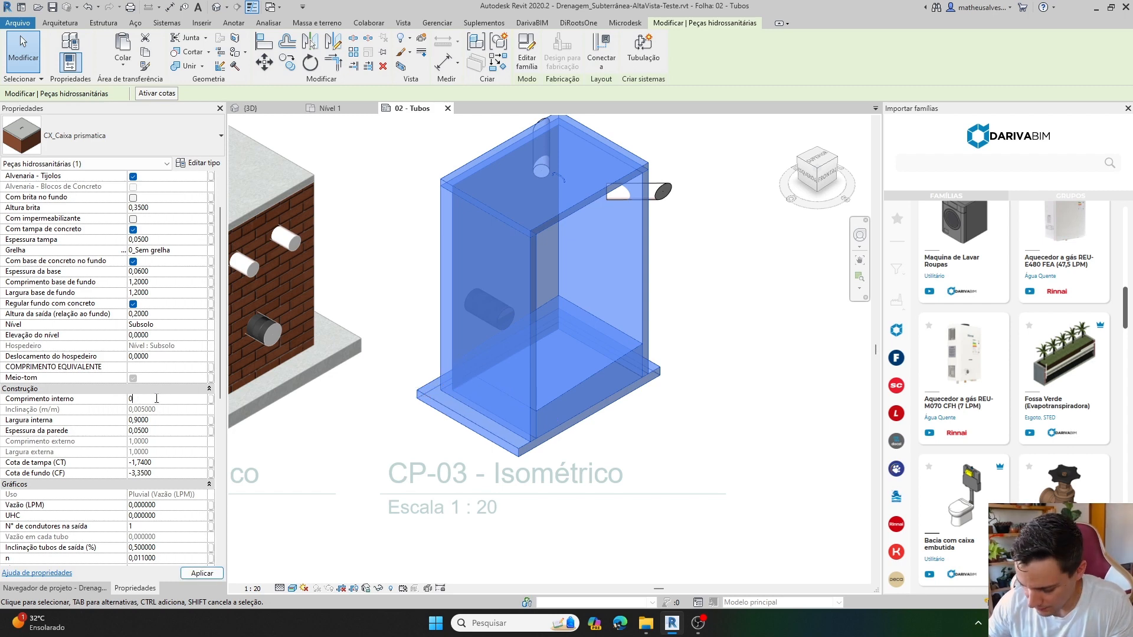
pyautogui.press('Return')
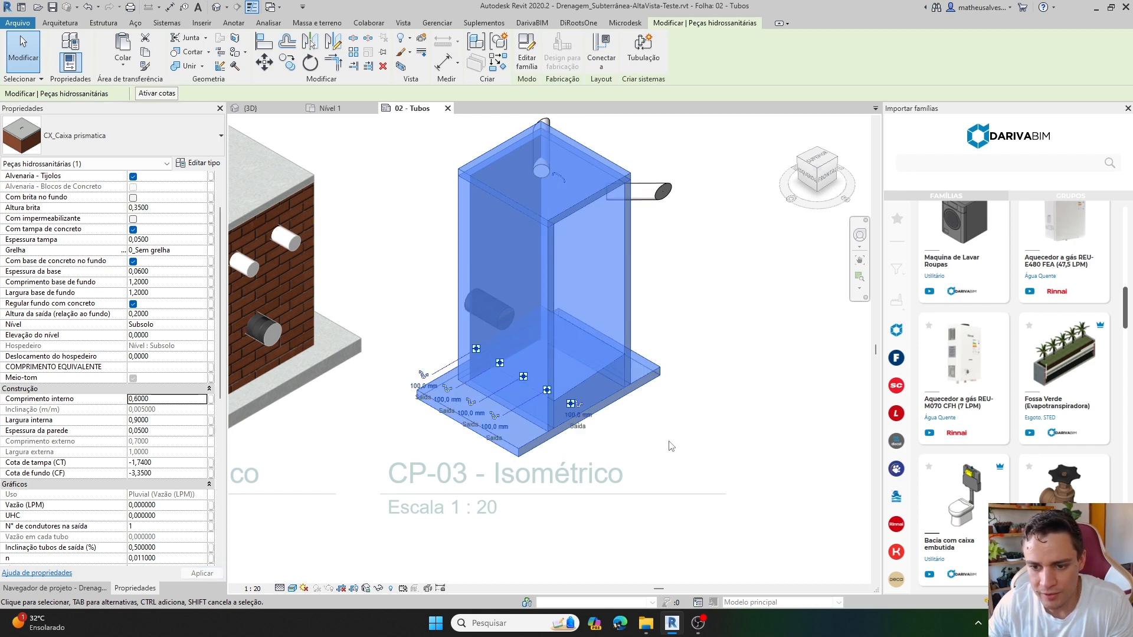
pyautogui.click(274, 435)
pyautogui.click(568, 416)
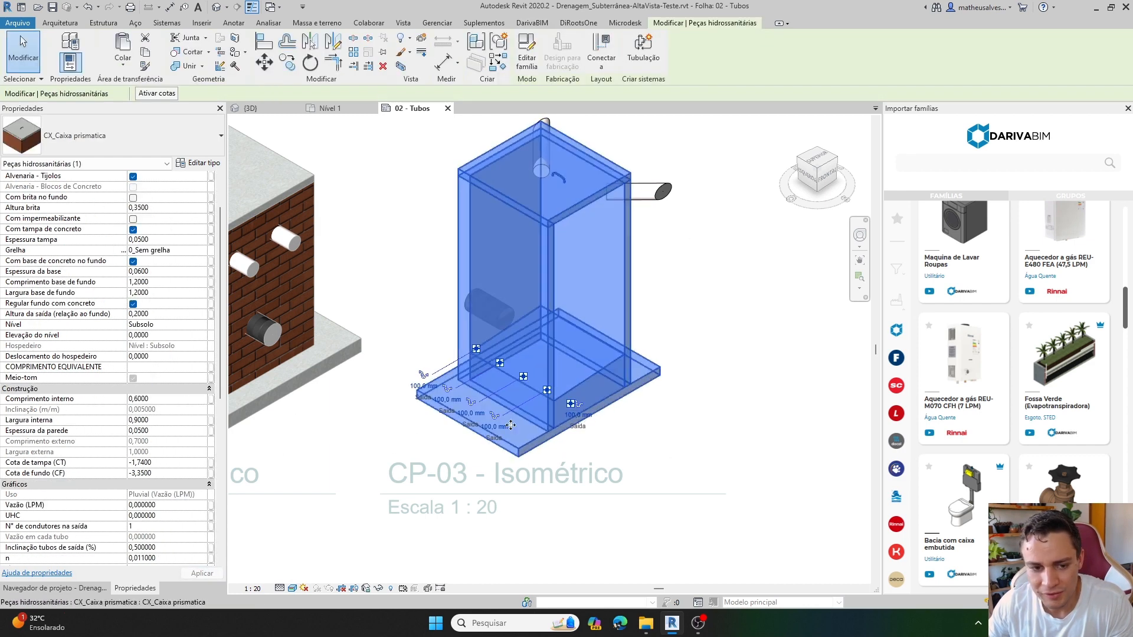
# Set Largura interna of box CP-03 to 0,6, deleting the spot dimension that loses its reference, and inspect the resized box.
pyautogui.click(163, 421)
pyautogui.write('0,6')
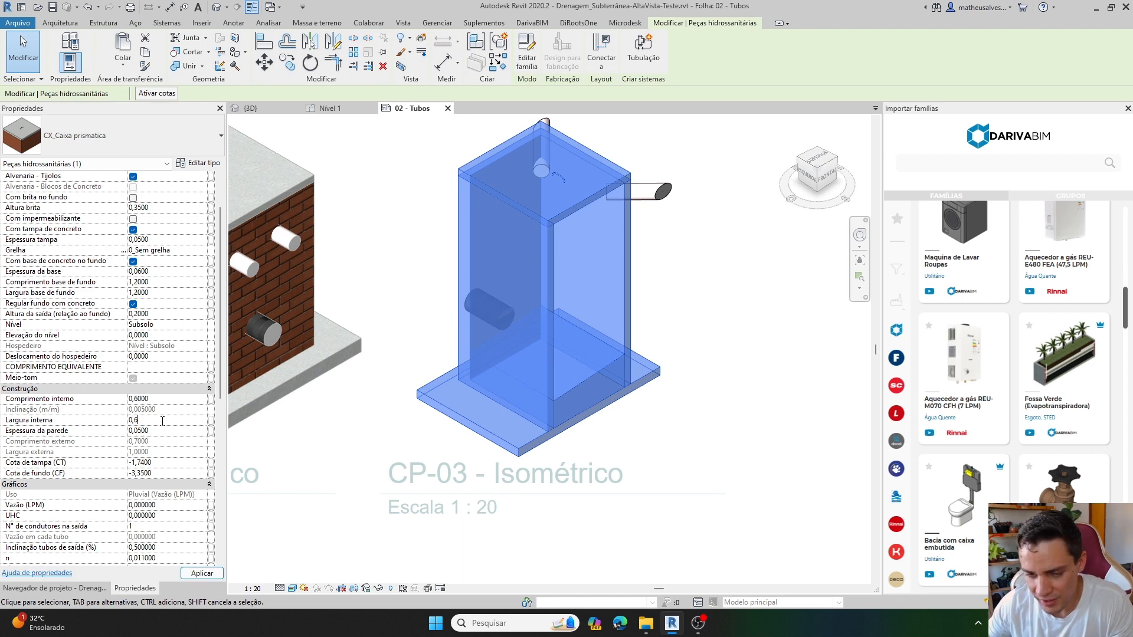
pyautogui.press('Return')
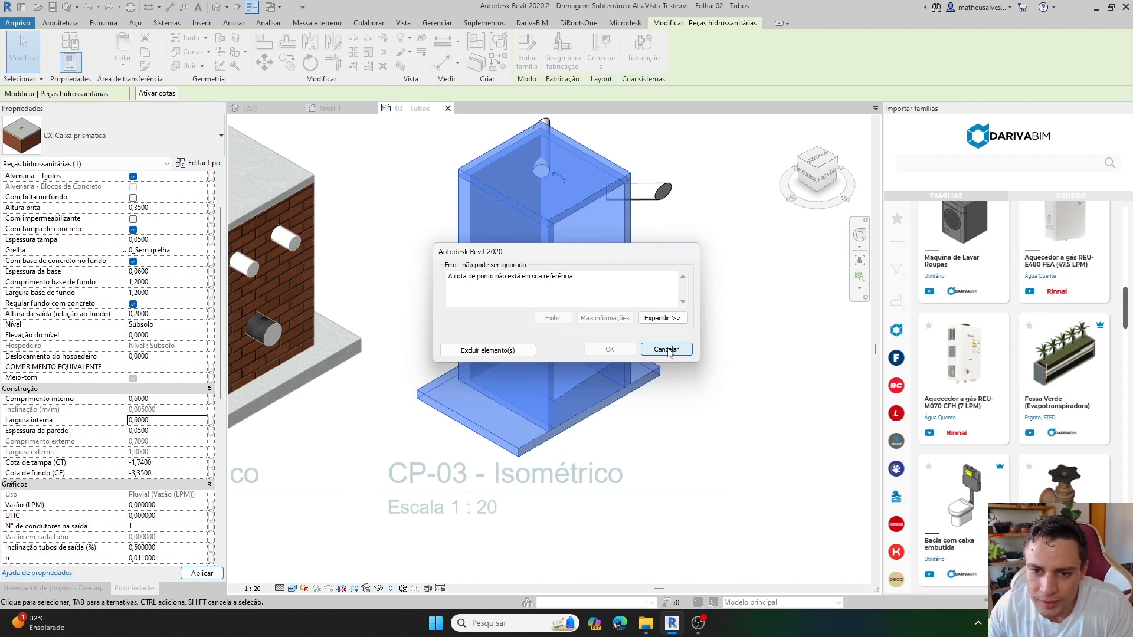
pyautogui.click(510, 350)
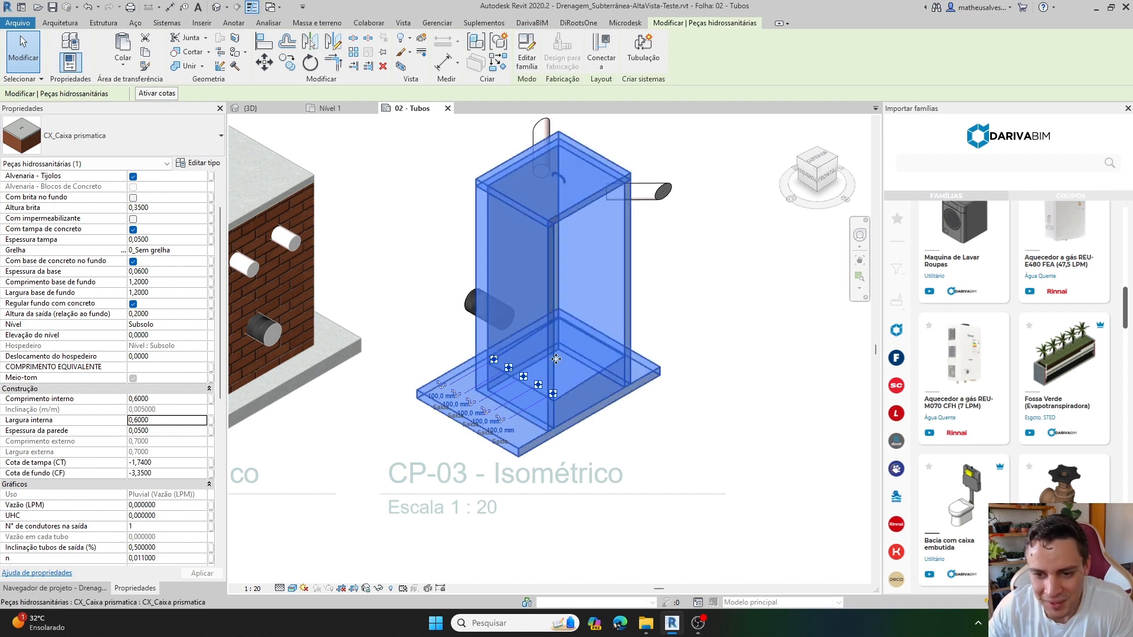
pyautogui.scroll(1, 575, 366)
pyautogui.scroll(-2, 630, 367)
pyautogui.click(685, 372)
pyautogui.scroll(2, 571, 214)
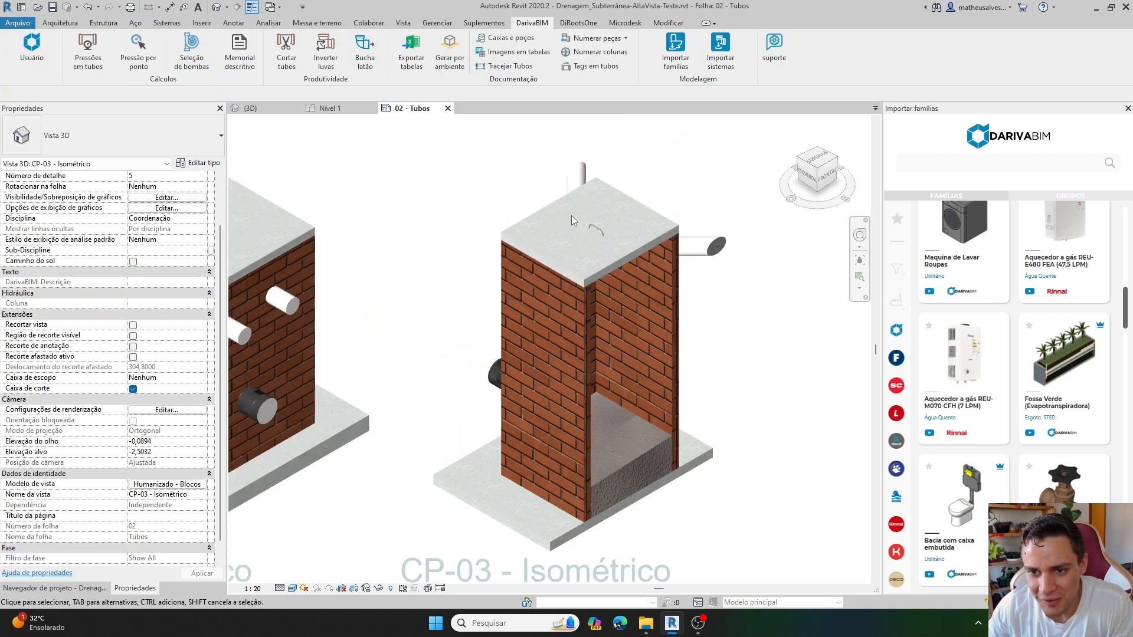
# Select box CP-03 to review its parameters and outlet connectors, and compare its isometric with the neighbouring box.
pyautogui.click(586, 296)
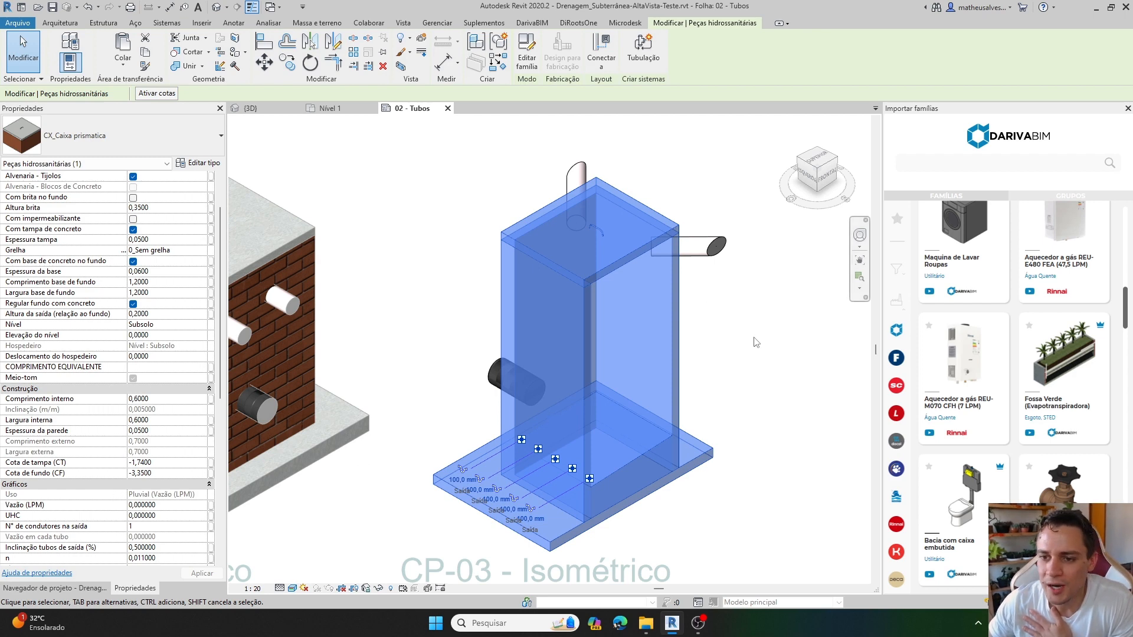
pyautogui.click(728, 344)
pyautogui.scroll(-2, 534, 349)
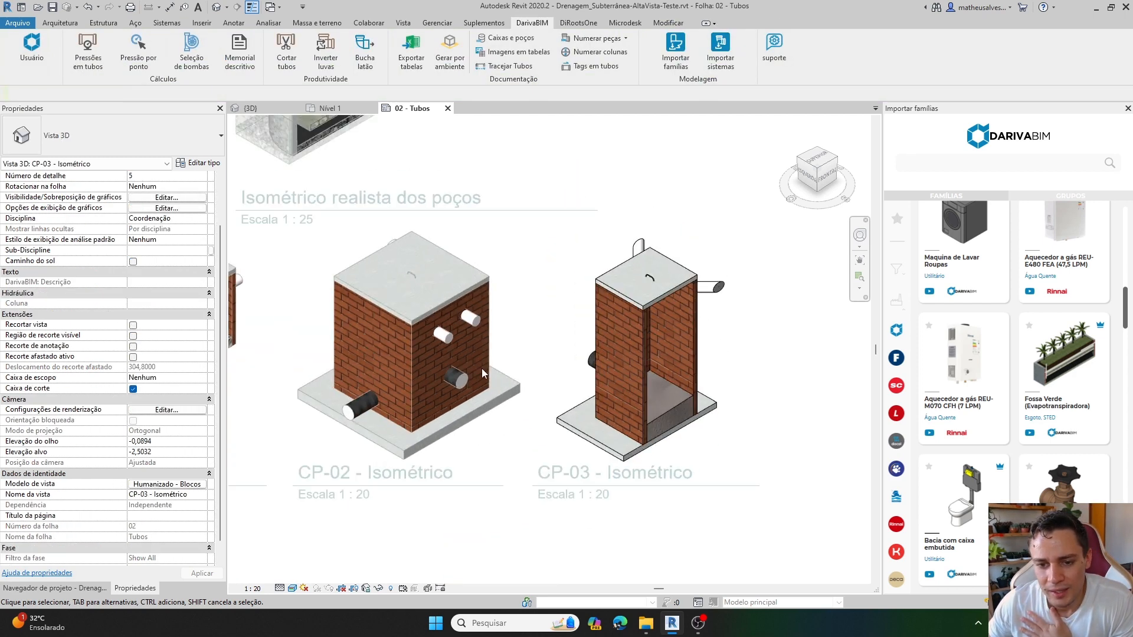
# Change the masonry of box CP-02 to Alvenaria - Blocos de Concreto in its isometric view.
pyautogui.moveTo(396, 372); pyautogui.dragTo(628, 349, button='middle')
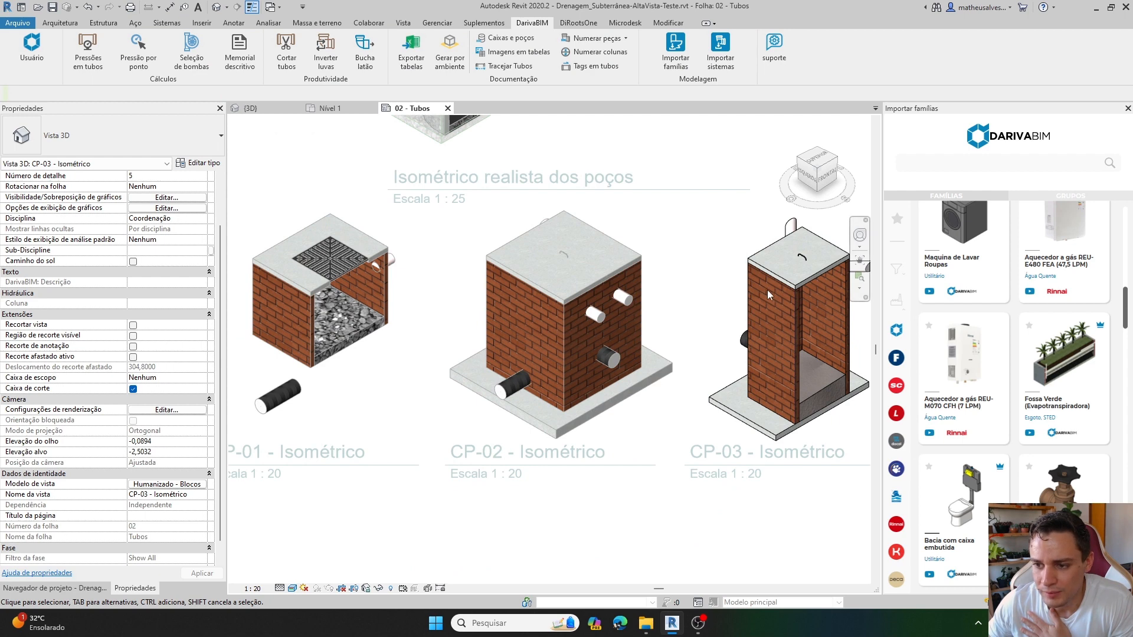
pyautogui.doubleClick(604, 277)
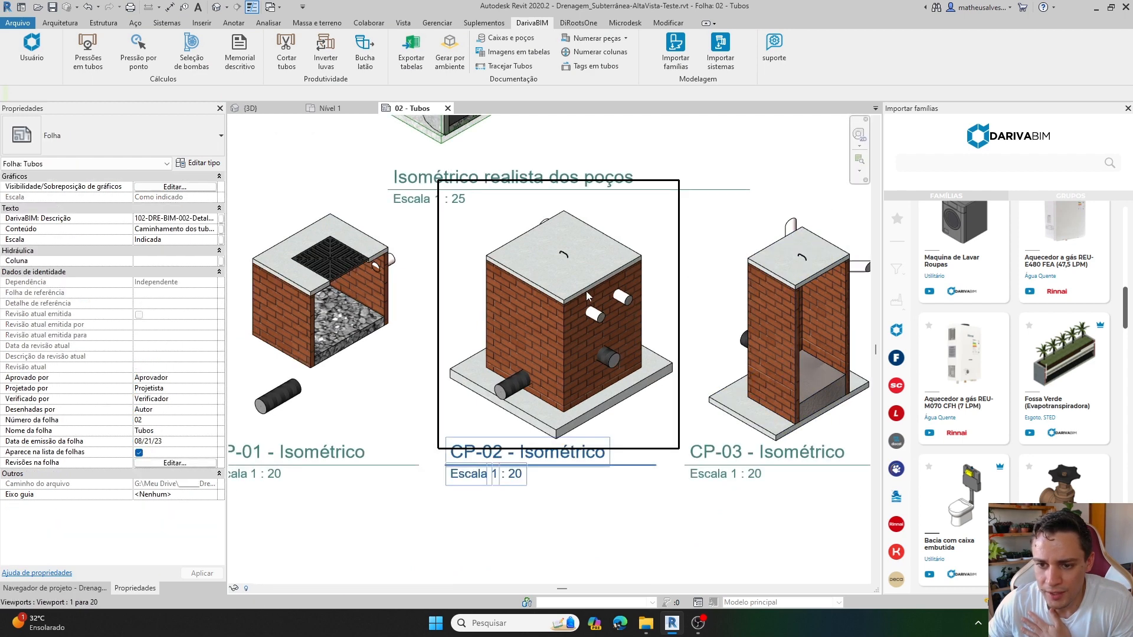
pyautogui.doubleClick(586, 295)
pyautogui.click(579, 293)
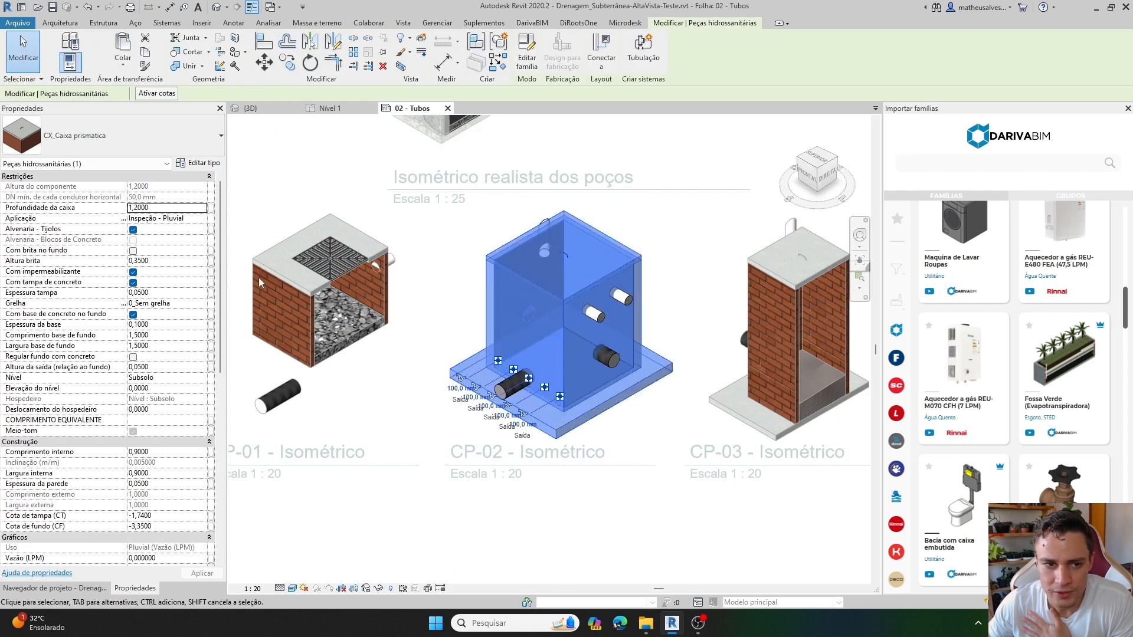
pyautogui.click(134, 240)
pyautogui.click(434, 320)
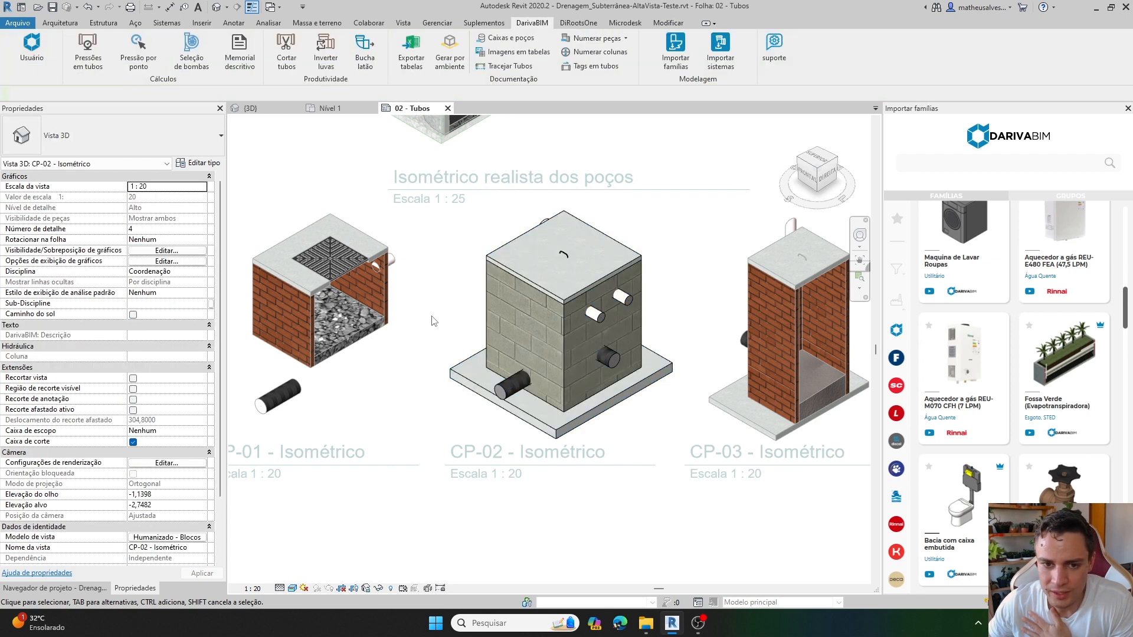
# Rerun DarivaBIM's Caixas e poços numbering to update the Detalhes das caixas e poços table on the sheet, and review its Insumos column.
pyautogui.scroll(-2, 551, 353)
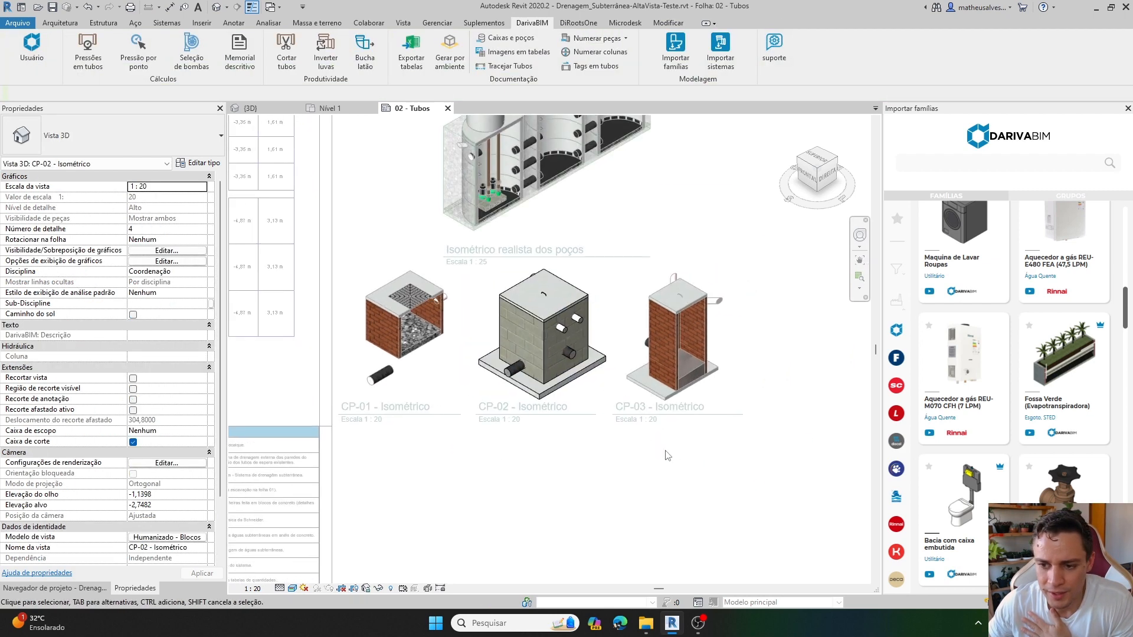
pyautogui.doubleClick(664, 454)
pyautogui.moveTo(415, 362); pyautogui.dragTo(589, 405, button='middle')
pyautogui.moveTo(363, 321); pyautogui.dragTo(509, 328, button='middle')
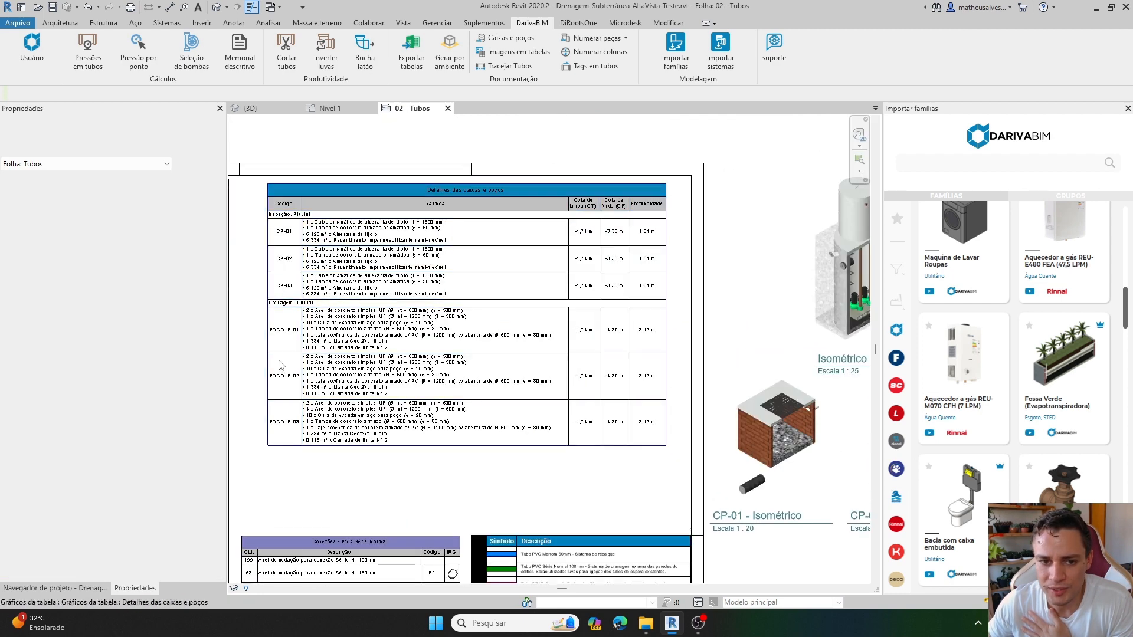
pyautogui.scroll(1, 392, 237)
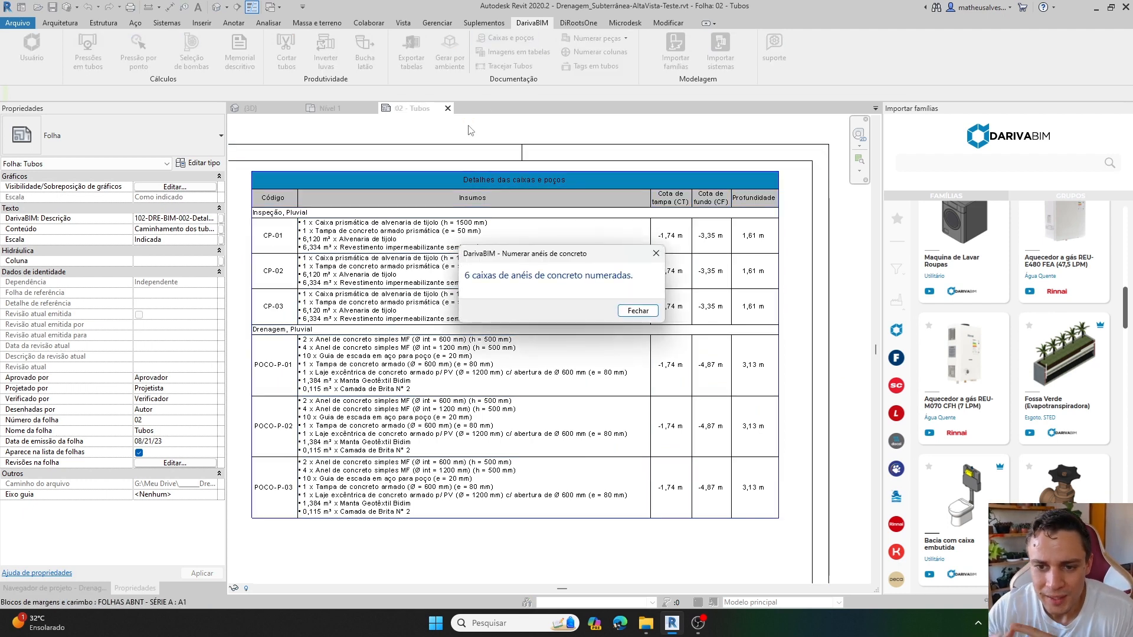
pyautogui.click(629, 312)
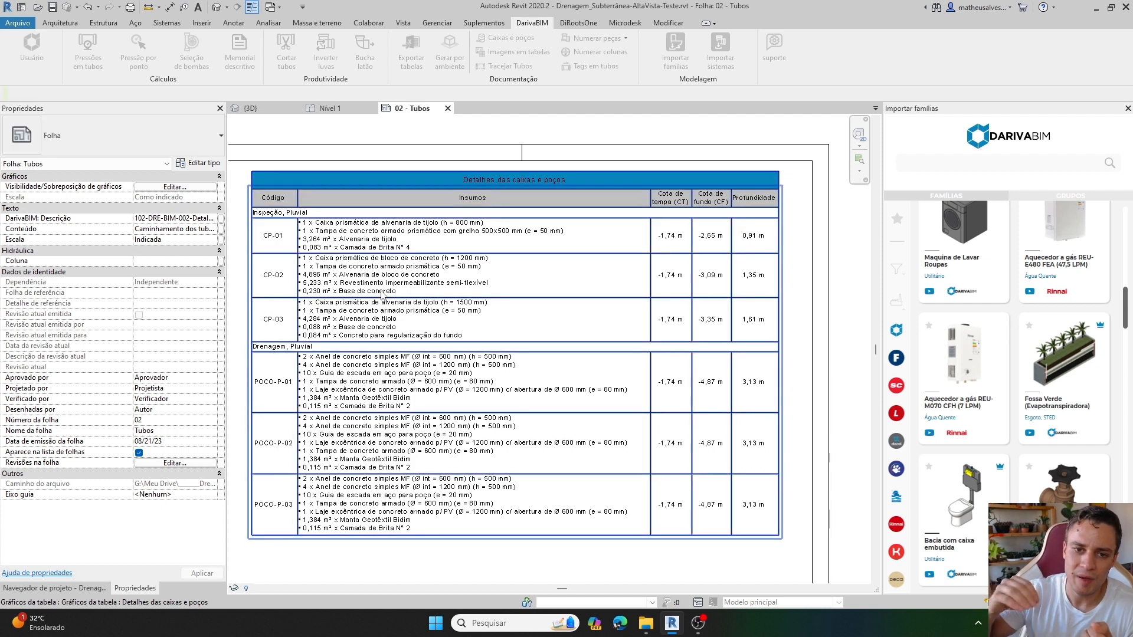
pyautogui.scroll(1, 318, 232)
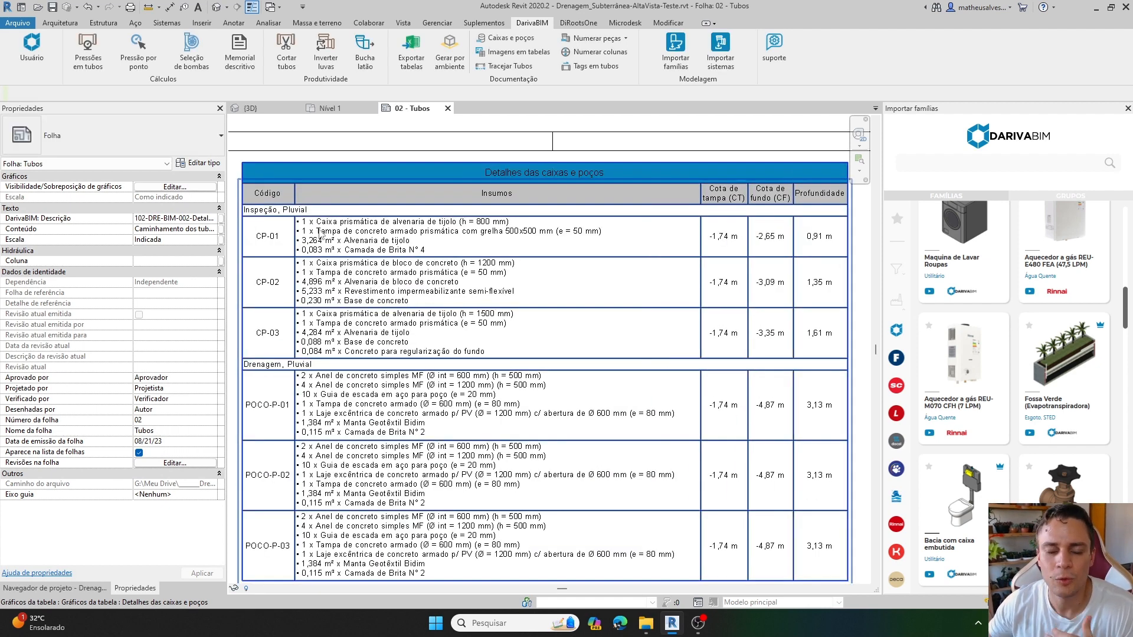
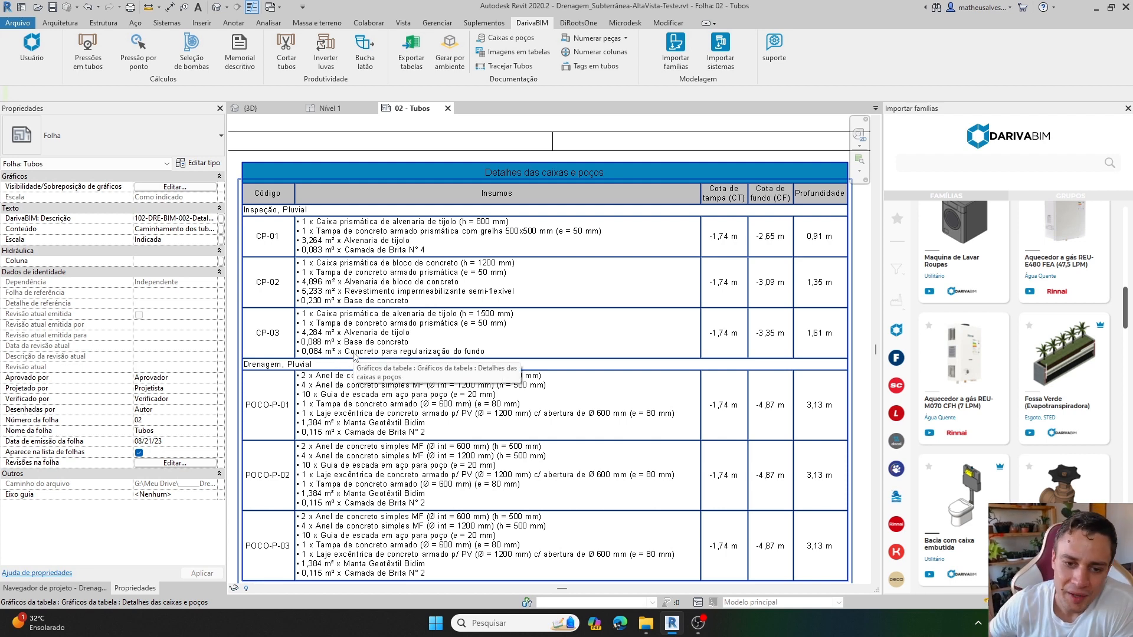
# Activate the Subsolo floor plan viewport on the Tubos sheet around box CP-01.
pyautogui.scroll(-3, 563, 282)
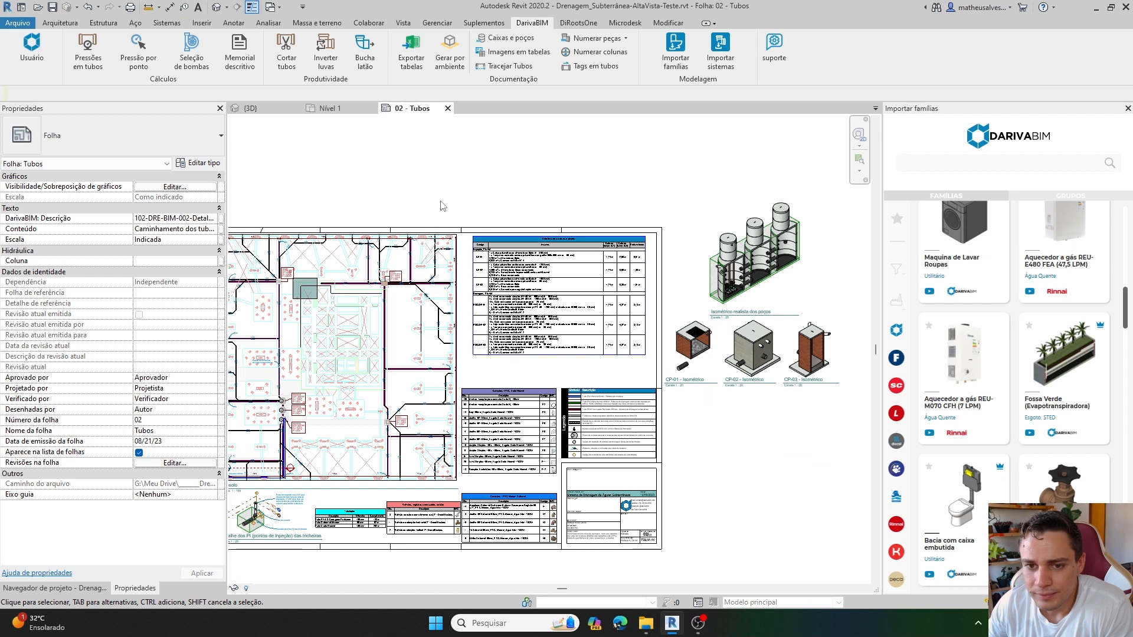
pyautogui.moveTo(396, 216); pyautogui.dragTo(427, 214, button='middle')
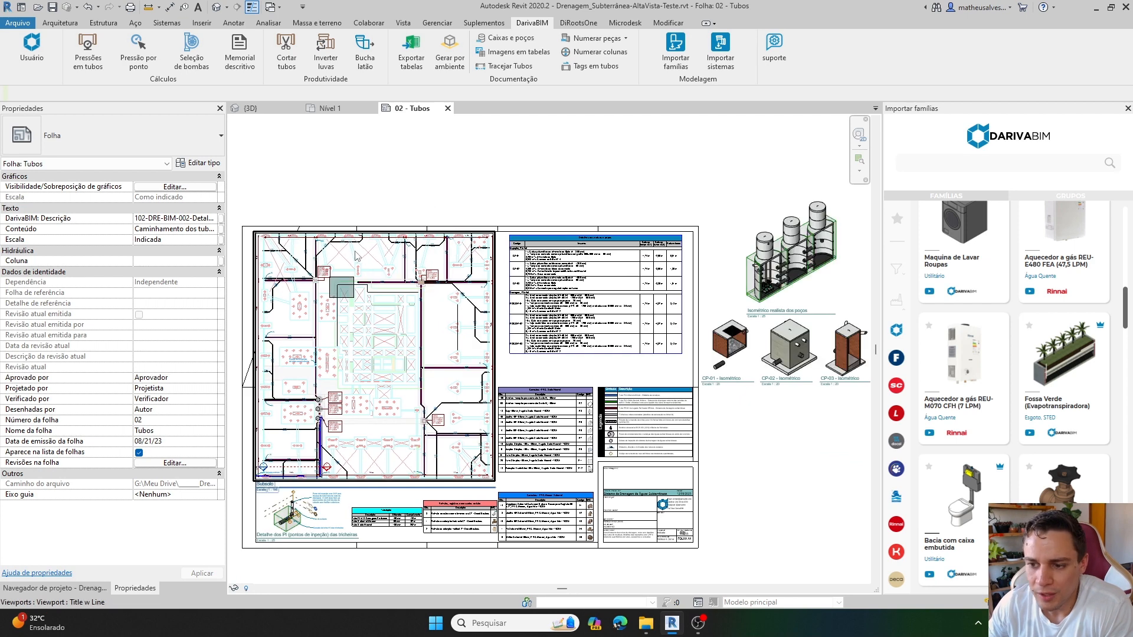
pyautogui.scroll(2, 305, 287)
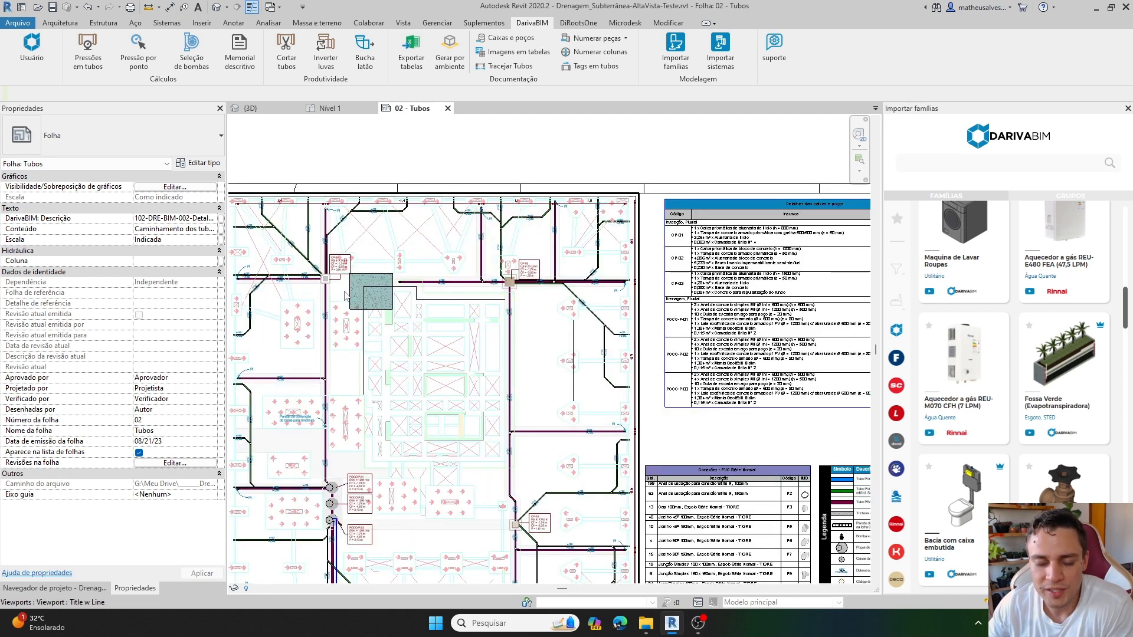
pyautogui.moveTo(345, 295); pyautogui.dragTo(324, 310, button='middle')
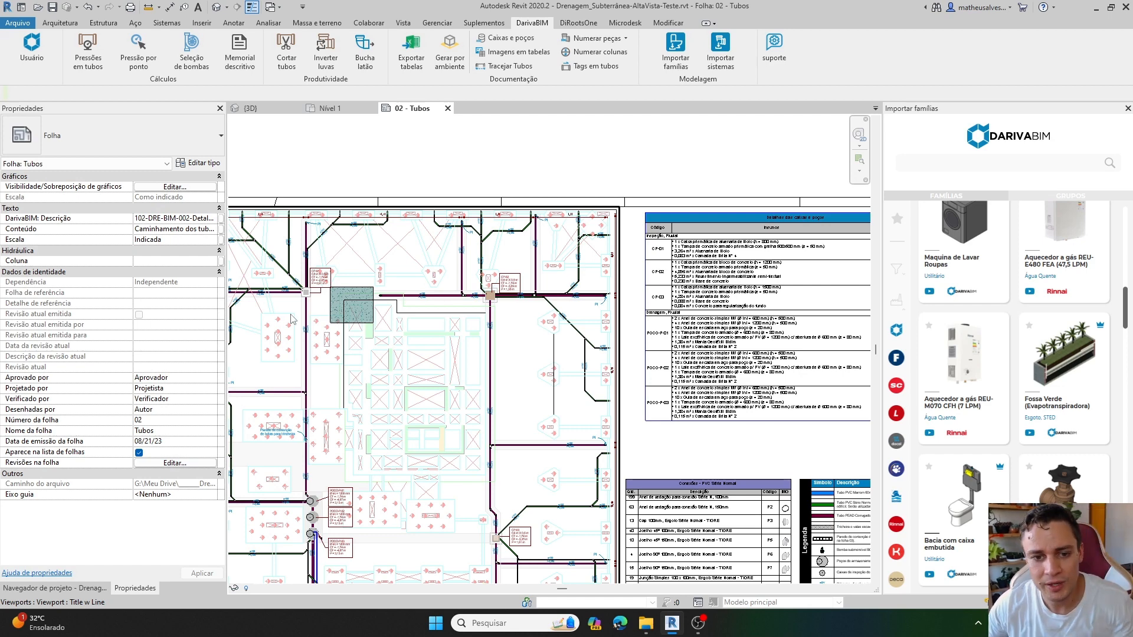
pyautogui.scroll(3, 327, 308)
pyautogui.scroll(2, 325, 299)
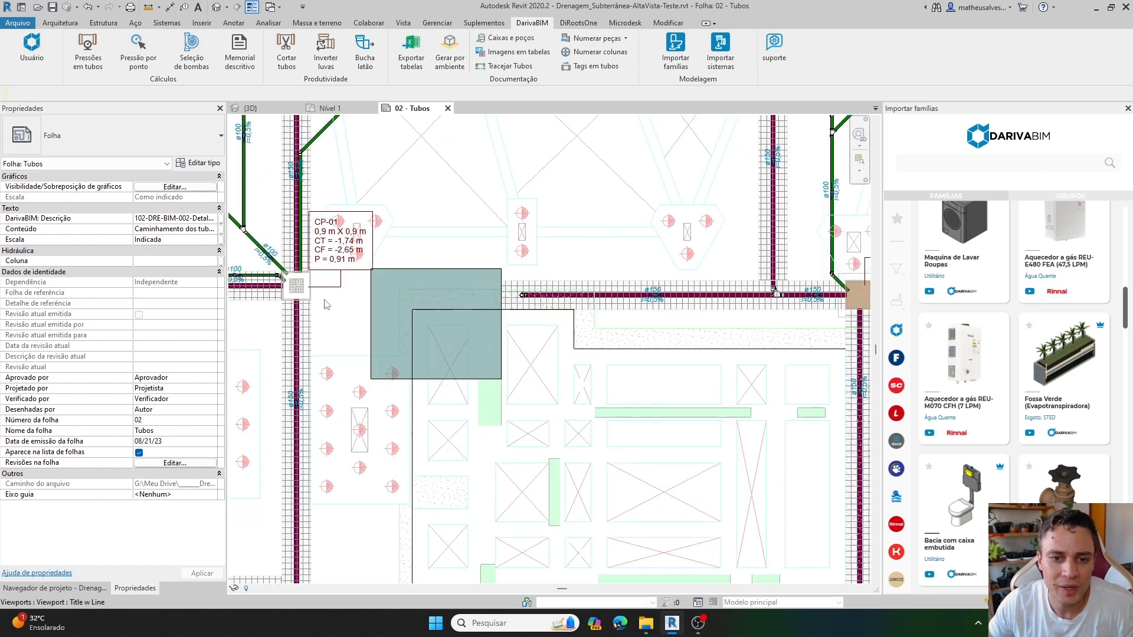
pyautogui.doubleClick(324, 300)
pyautogui.moveTo(380, 307); pyautogui.dragTo(347, 349, button='middle')
# Copy box CP-01 and paste three copies in the area between CP-01 and CP-02.
pyautogui.click(276, 302)
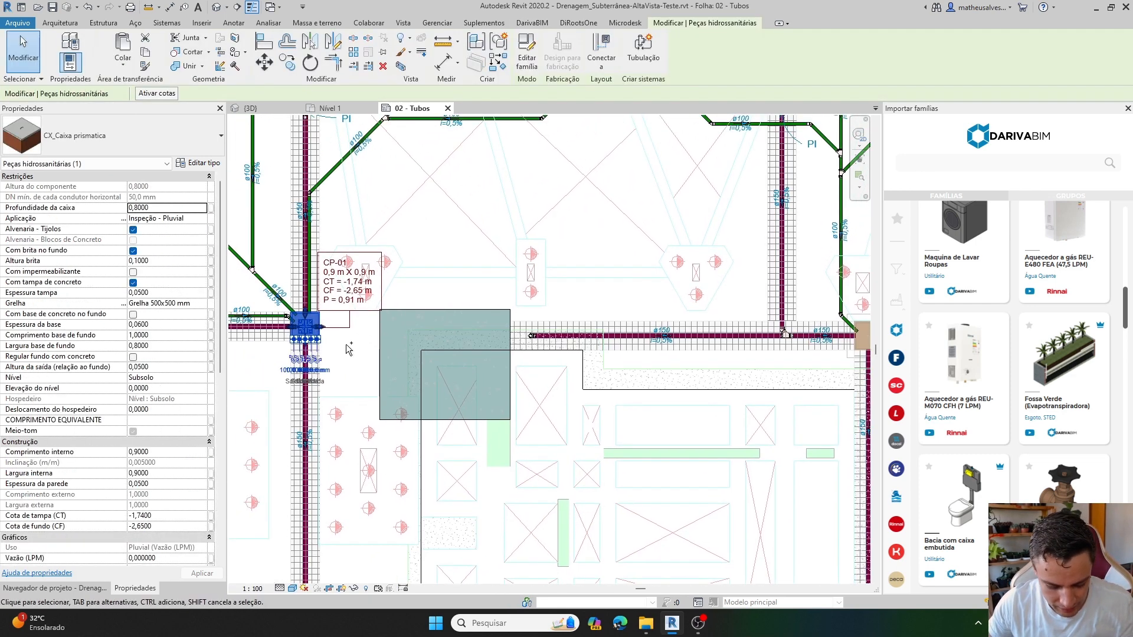
pyautogui.hotkey('ctrl', 'c')
pyautogui.hotkey('ctrl', 'v')
pyautogui.click(436, 232)
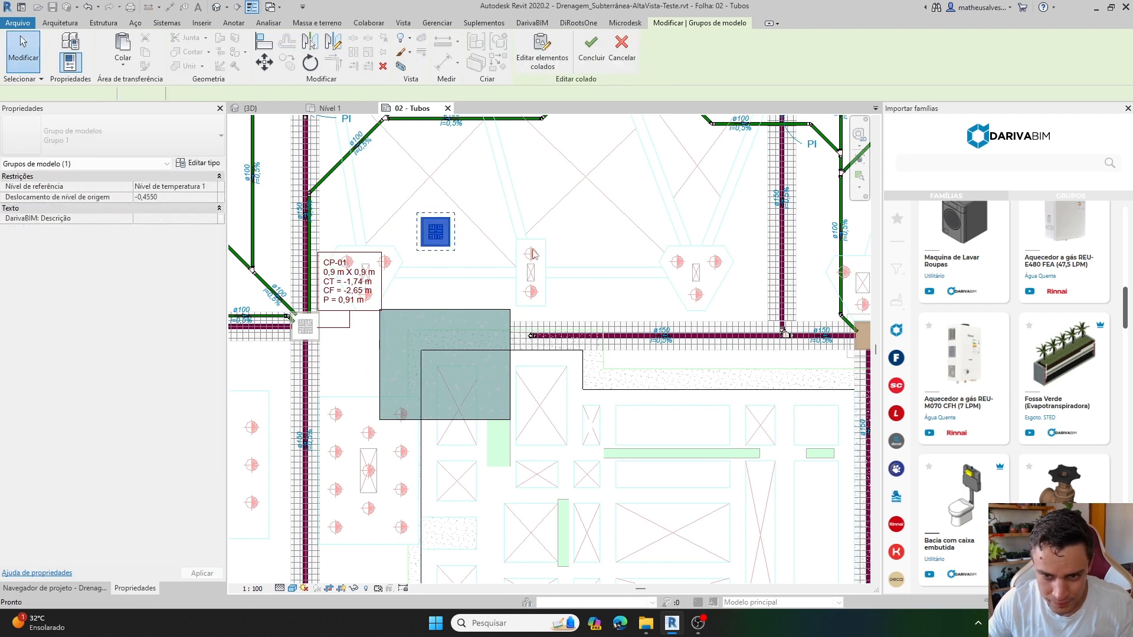
pyautogui.hotkey('ctrl', 'v')
pyautogui.click(582, 225)
pyautogui.moveTo(589, 282); pyautogui.dragTo(521, 278, button='middle')
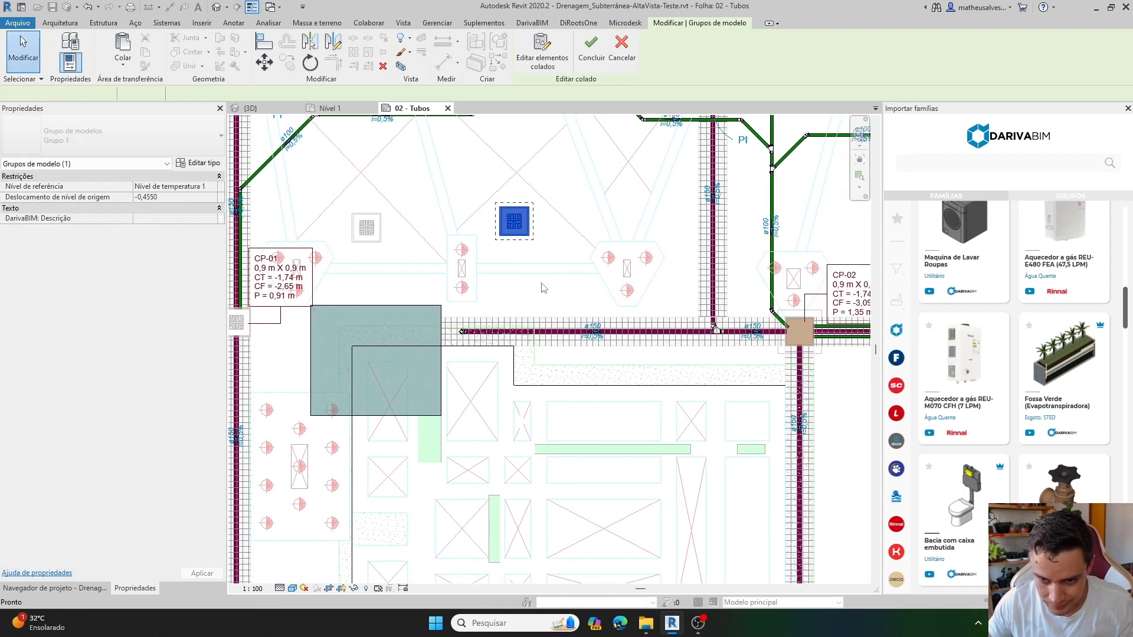
pyautogui.hotkey('ctrl', 'v')
pyautogui.click(562, 283)
pyautogui.moveTo(589, 360); pyautogui.dragTo(503, 311, button='middle')
# Paste three more copies of box CP-01 below CP-02, on the outer side of the vertical main pipe.
pyautogui.hotkey('ctrl', 'v')
pyautogui.moveTo(676, 393); pyautogui.dragTo(571, 342, button='middle')
pyautogui.click(651, 370)
pyautogui.hotkey('ctrl', 'v')
pyautogui.moveTo(673, 525); pyautogui.dragTo(635, 382, button='middle')
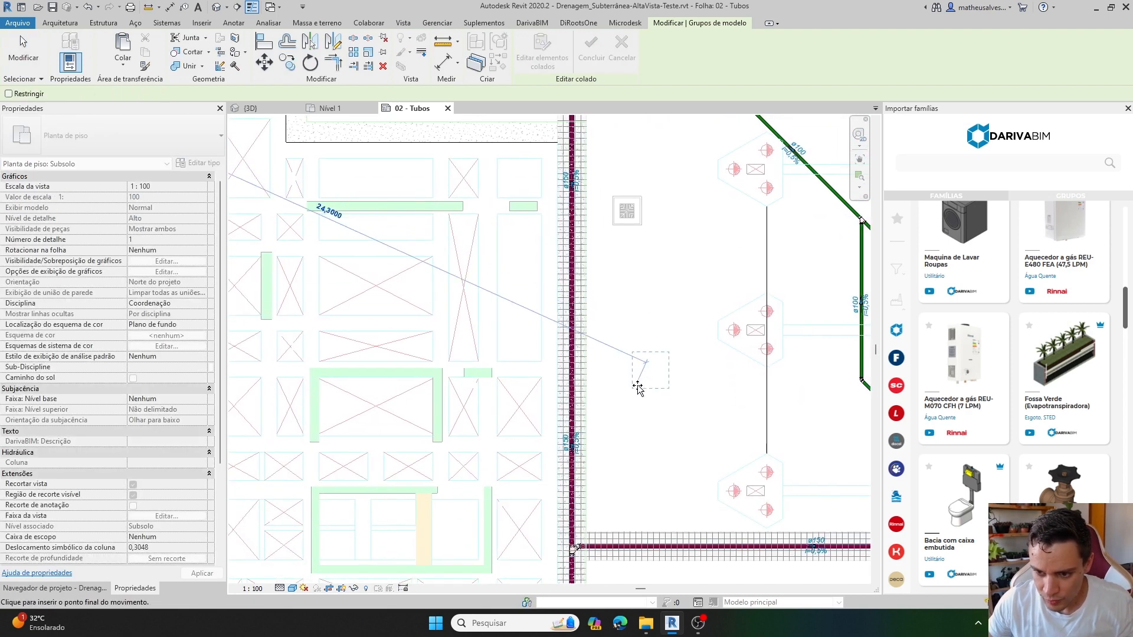
pyautogui.click(643, 389)
pyautogui.hotkey('ctrl', 'v')
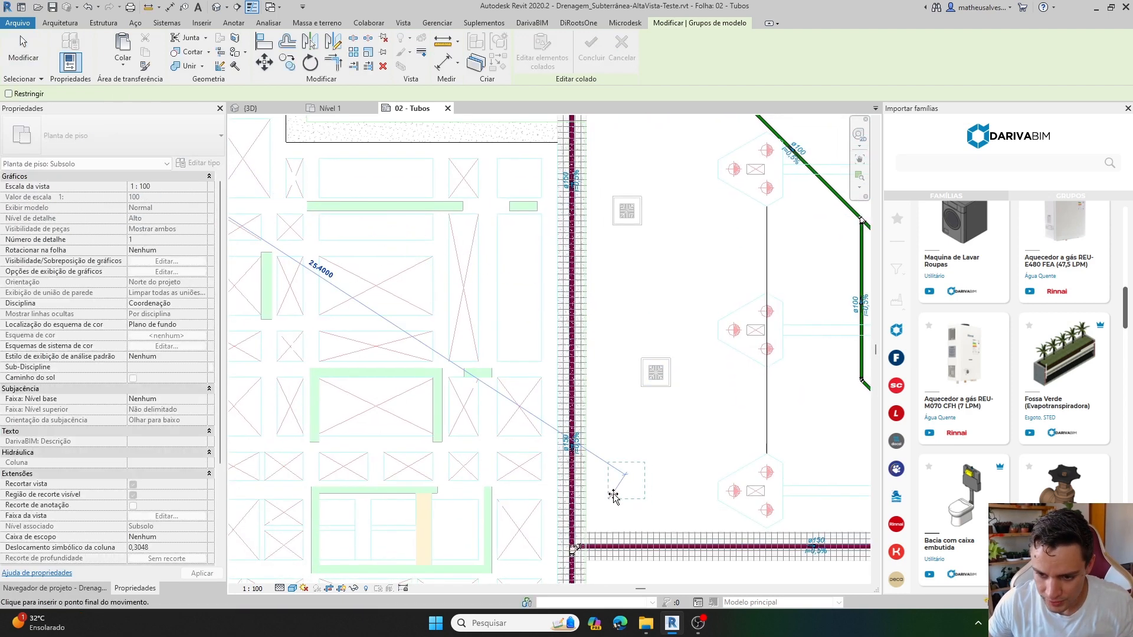
pyautogui.click(613, 496)
pyautogui.press('Escape')
pyautogui.moveTo(588, 328); pyautogui.dragTo(587, 447, button='middle')
# Copy box CP-02 and paste three copies in the plan, two beyond the vertical main pipe and one in the central area.
pyautogui.click(566, 208)
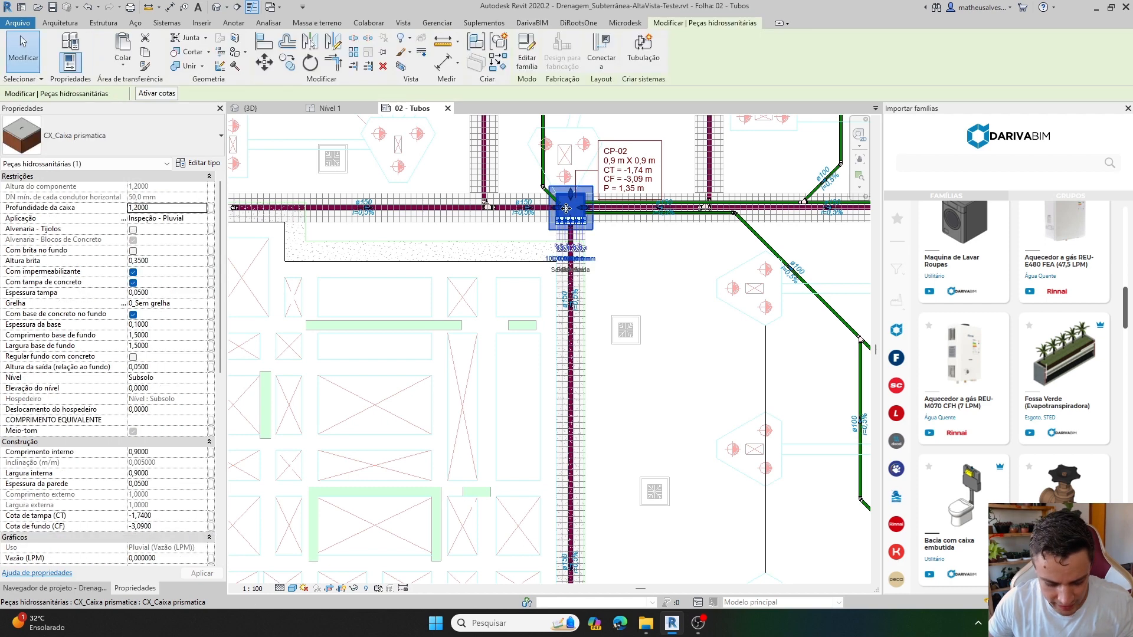
pyautogui.hotkey('ctrl', 'c')
pyautogui.hotkey('ctrl', 'v')
pyautogui.click(676, 420)
pyautogui.moveTo(673, 449); pyautogui.dragTo(574, 150, button='middle')
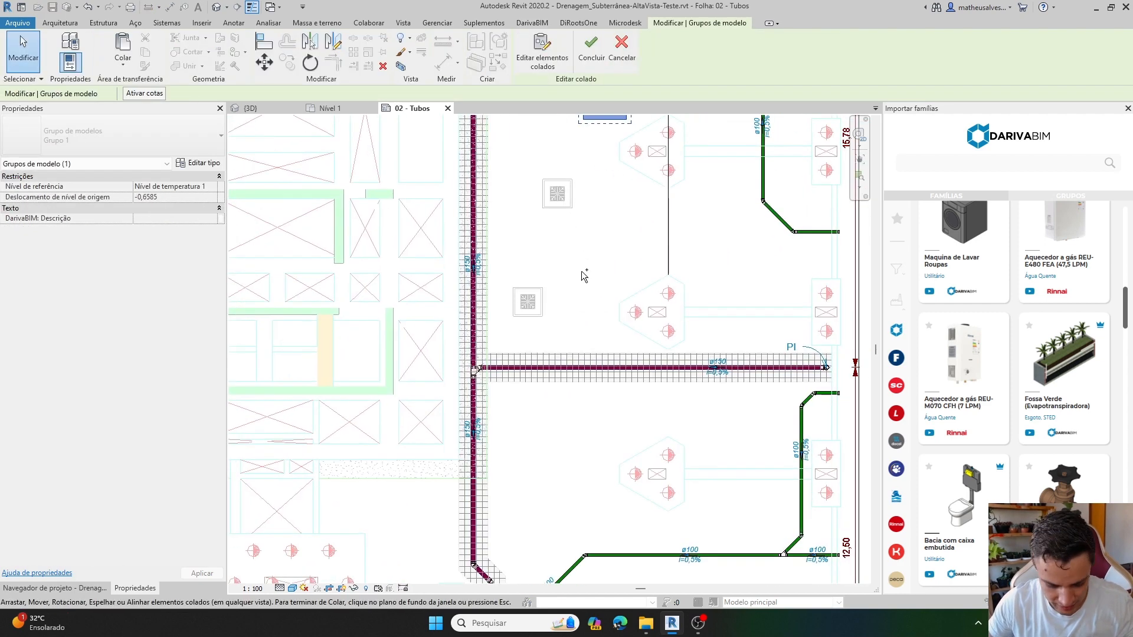
pyautogui.hotkey('ctrl', 'v')
pyautogui.click(549, 458)
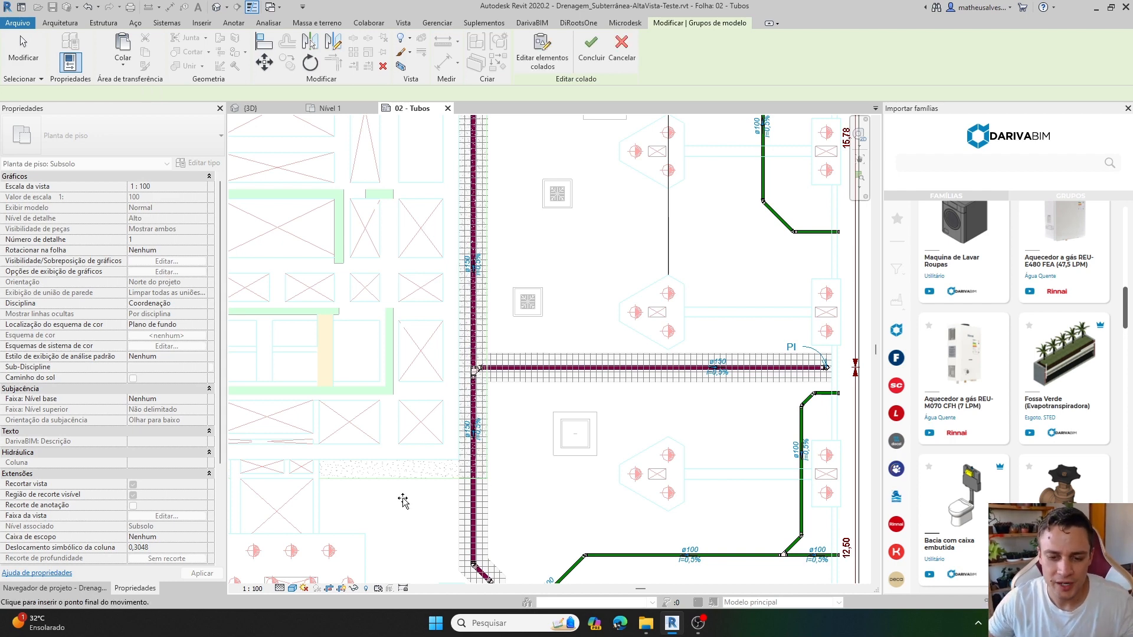
pyautogui.click(375, 530)
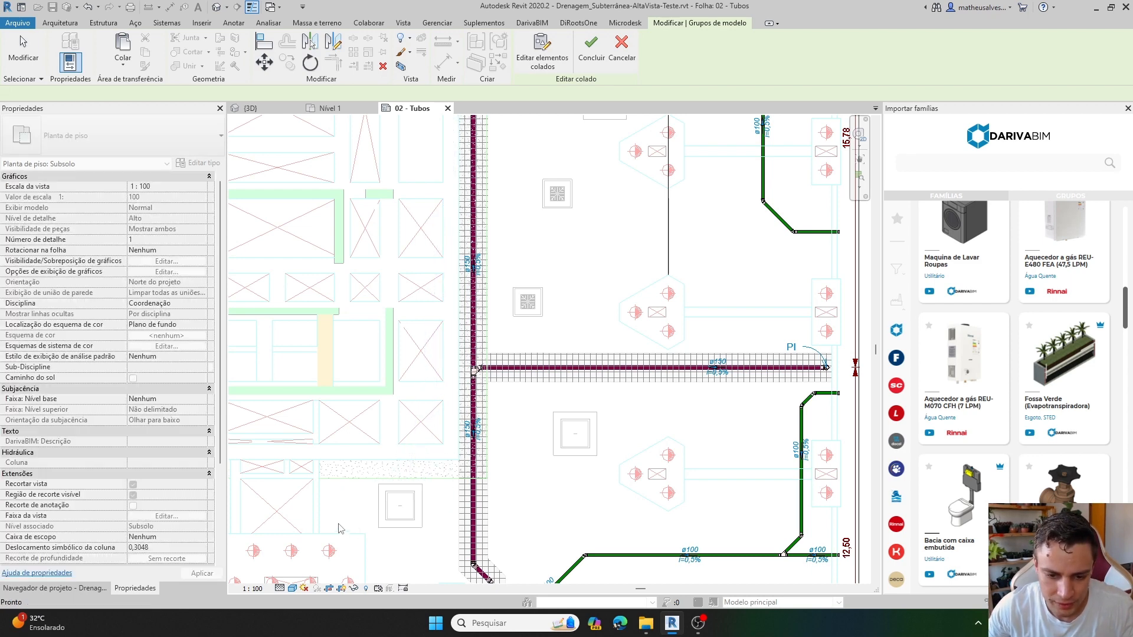
pyautogui.click(342, 528)
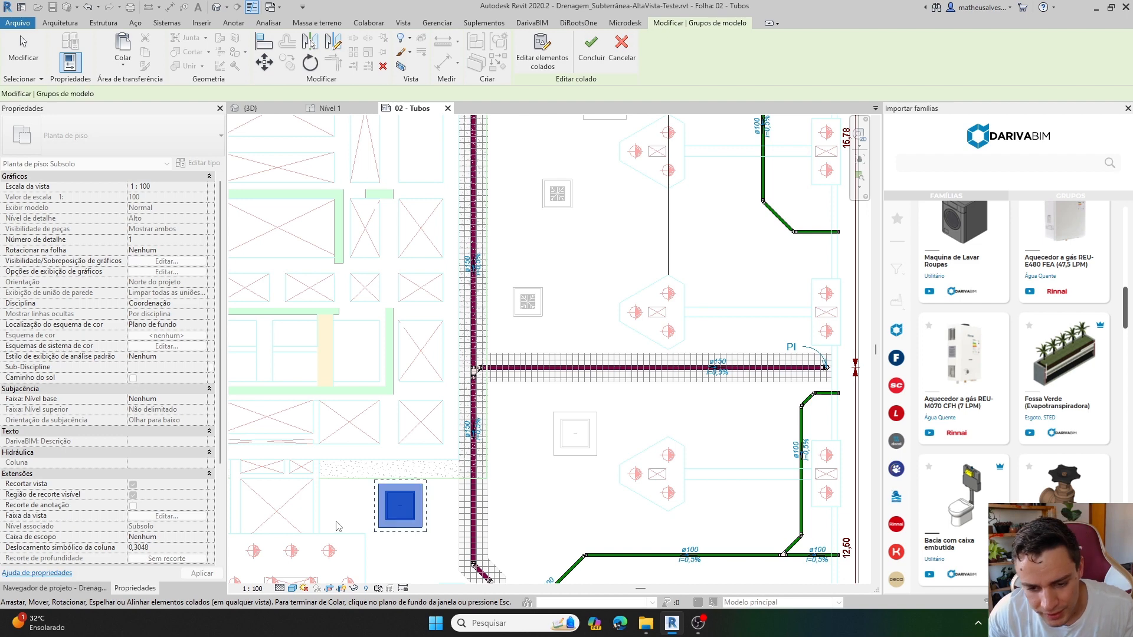
# Paste three more copies of box CP-02 in the lower part of the plan, on both sides of wells and CP-03, and finish pasting.
pyautogui.moveTo(346, 529); pyautogui.dragTo(584, 309, button='middle')
pyautogui.hotkey('ctrl', 'v')
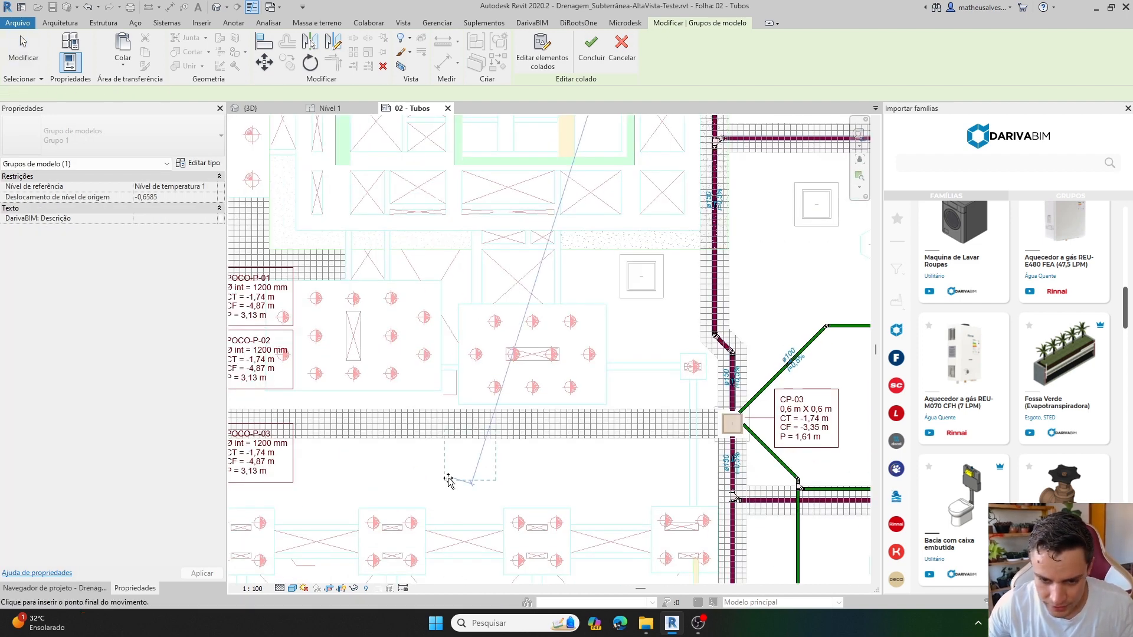
pyautogui.click(441, 504)
pyautogui.moveTo(515, 539); pyautogui.dragTo(512, 370, button='middle')
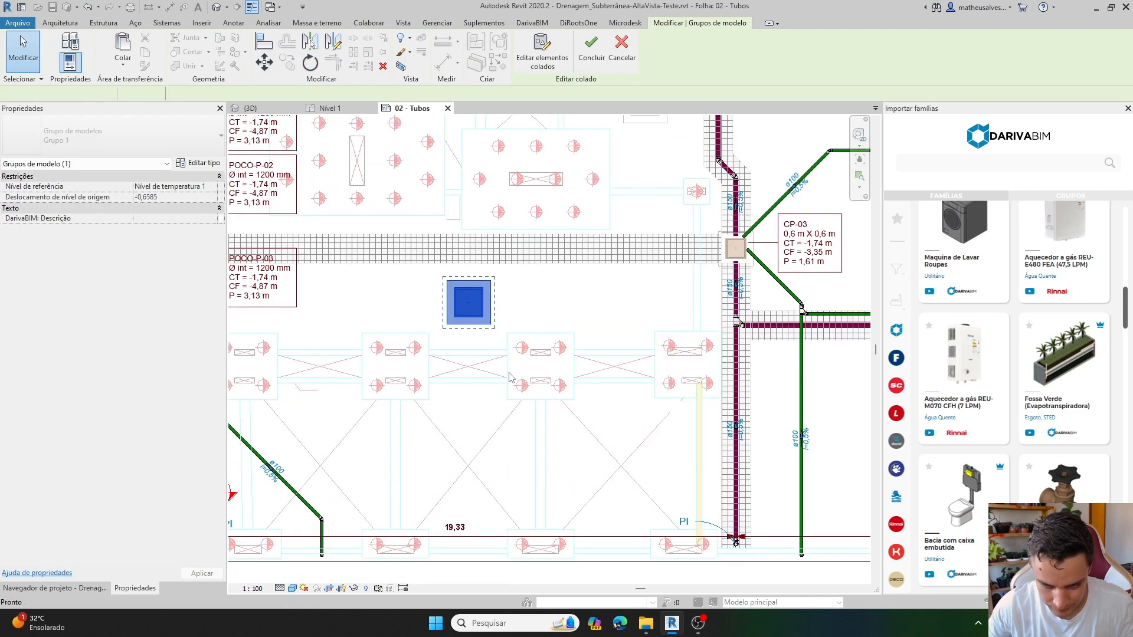
pyautogui.hotkey('ctrl', 'v')
pyautogui.moveTo(609, 444); pyautogui.dragTo(452, 460, button='middle')
pyautogui.scroll(-1, 452, 460)
pyautogui.click(628, 493)
pyautogui.moveTo(462, 407); pyautogui.dragTo(649, 450, button='middle')
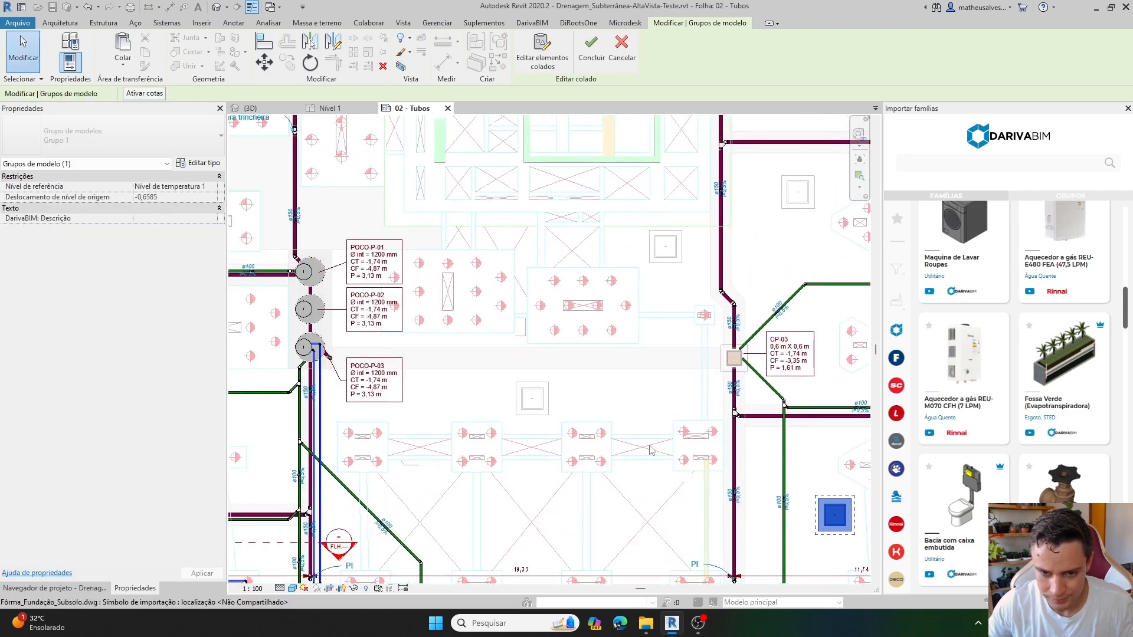
pyautogui.scroll(-1, 649, 450)
pyautogui.hotkey('ctrl', 'v')
pyautogui.click(272, 461)
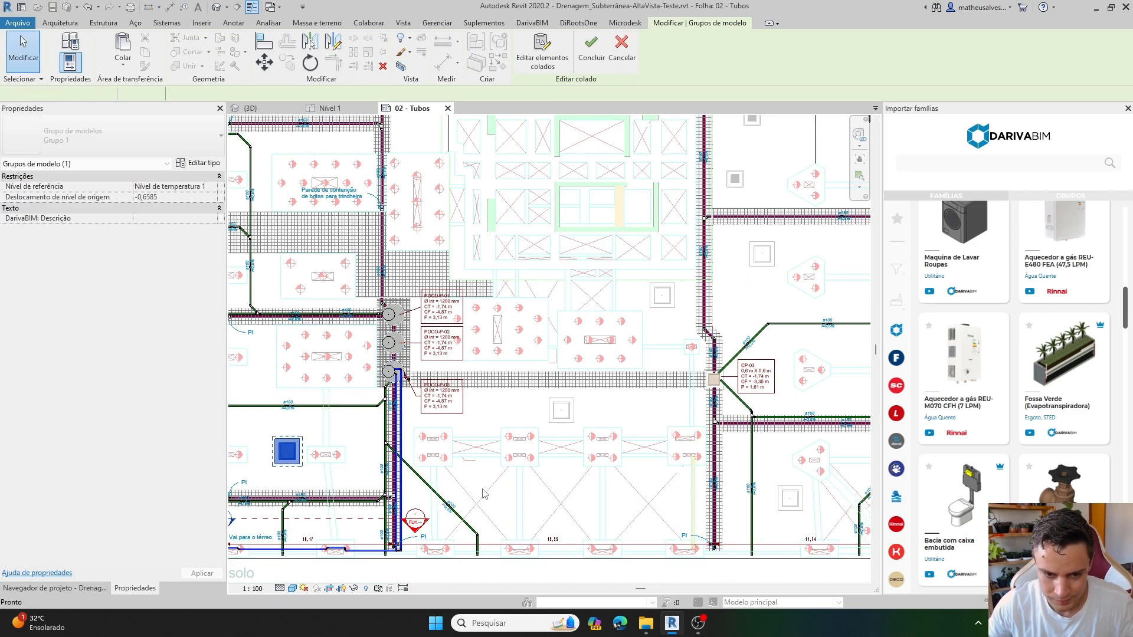
pyautogui.click(480, 486)
pyautogui.scroll(-2, 491, 475)
pyautogui.scroll(1, 640, 245)
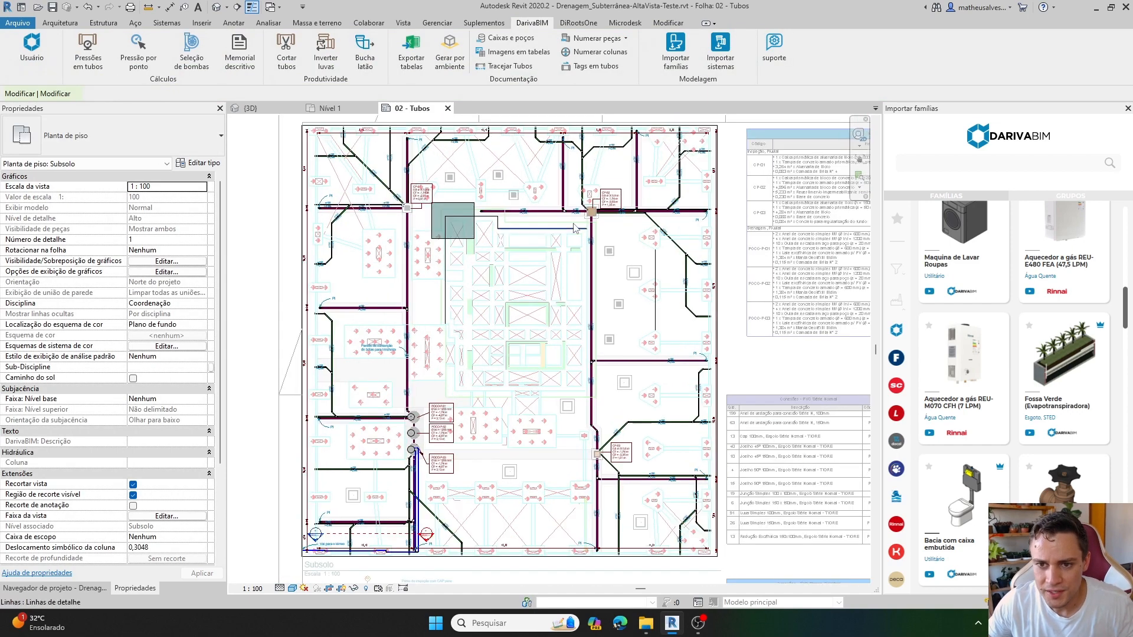
# Select CP-03, the six copies of CP-02 and one copy of CP-01, and set their Aplicação to Inspeção - Esgoto.
pyautogui.scroll(4, 449, 244)
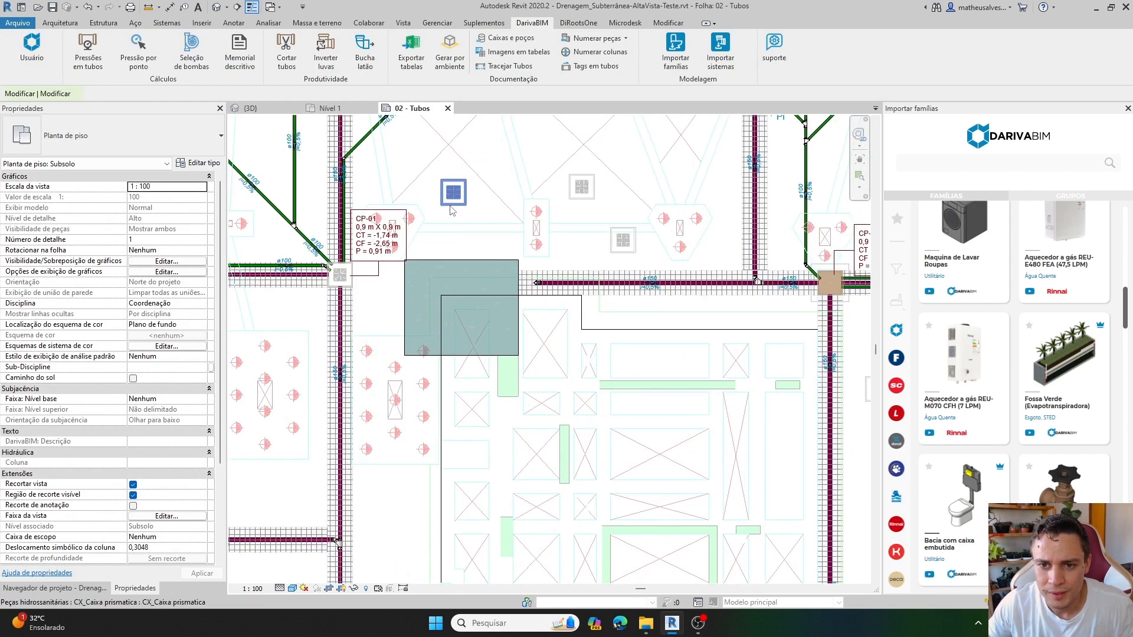
pyautogui.scroll(-2, 502, 224)
pyautogui.moveTo(702, 328); pyautogui.dragTo(572, 249, button='middle')
pyautogui.click(666, 303)
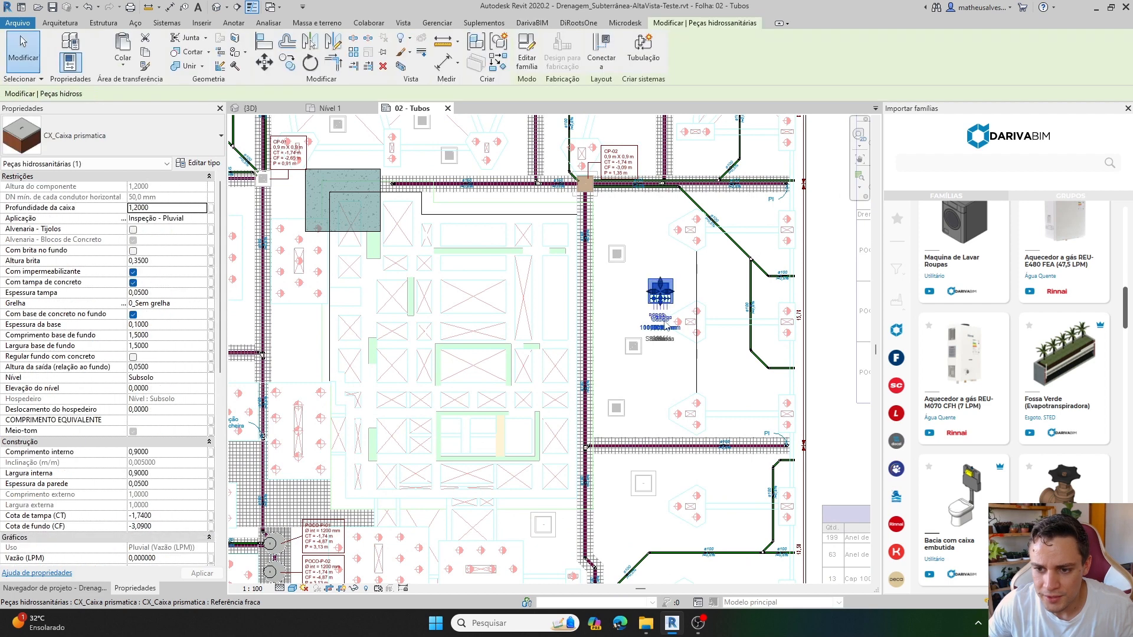
pyautogui.moveTo(590, 181); pyautogui.dragTo(552, 95, button='middle')
pyautogui.keyDown('ctrl'); pyautogui.click(584, 206); pyautogui.keyUp('ctrl')
pyautogui.keyDown('ctrl'); pyautogui.click(607, 395); pyautogui.keyUp('ctrl')
pyautogui.keyDown('ctrl'); pyautogui.click(506, 438); pyautogui.keyUp('ctrl')
pyautogui.moveTo(506, 444); pyautogui.dragTo(552, 270, button='middle')
pyautogui.keyDown('ctrl'); pyautogui.click(451, 378); pyautogui.keyUp('ctrl')
pyautogui.keyDown('ctrl'); pyautogui.click(678, 466); pyautogui.keyUp('ctrl')
pyautogui.moveTo(670, 469); pyautogui.dragTo(818, 440, button='middle')
pyautogui.keyDown('ctrl'); pyautogui.click(752, 319); pyautogui.keyUp('ctrl')
pyautogui.keyDown('ctrl'); pyautogui.click(752, 318); pyautogui.keyUp('ctrl')
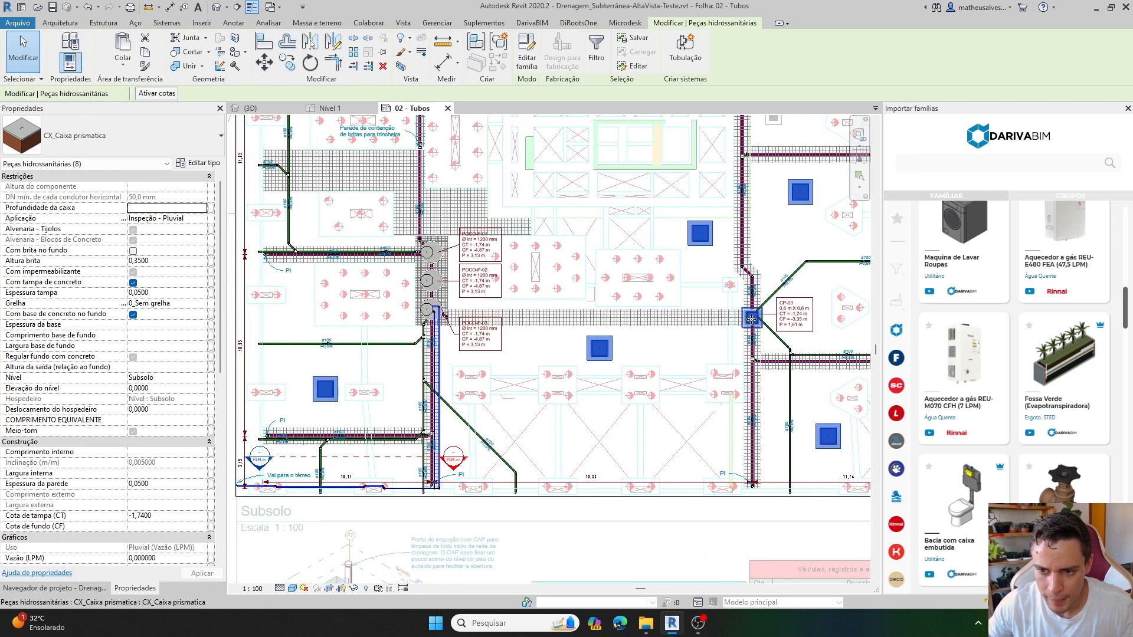
pyautogui.click(203, 219)
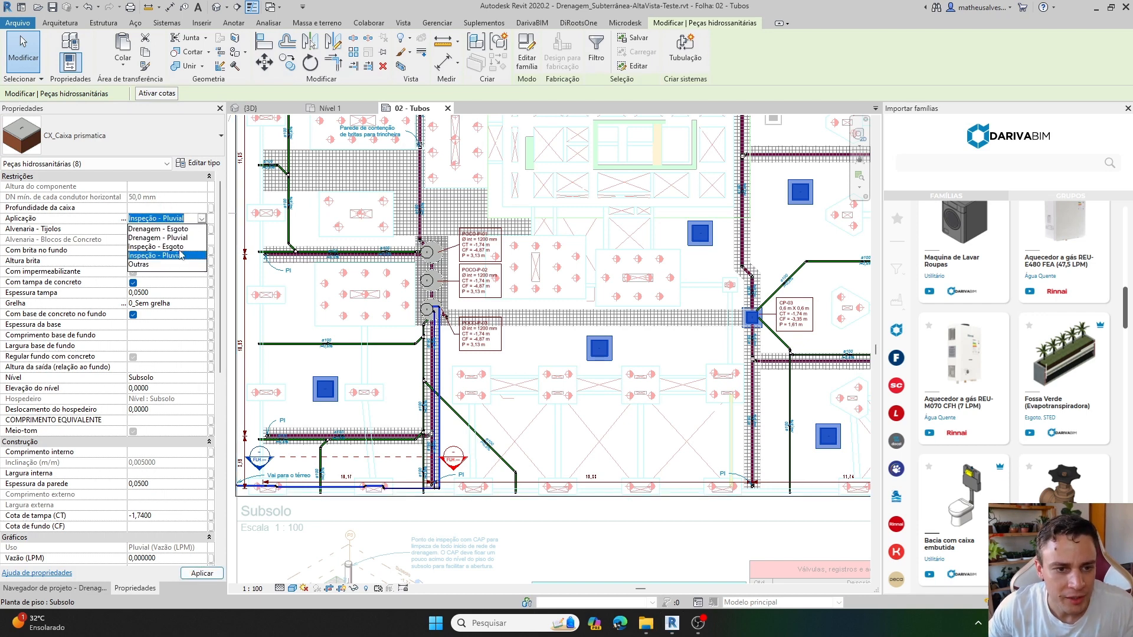
pyautogui.click(166, 247)
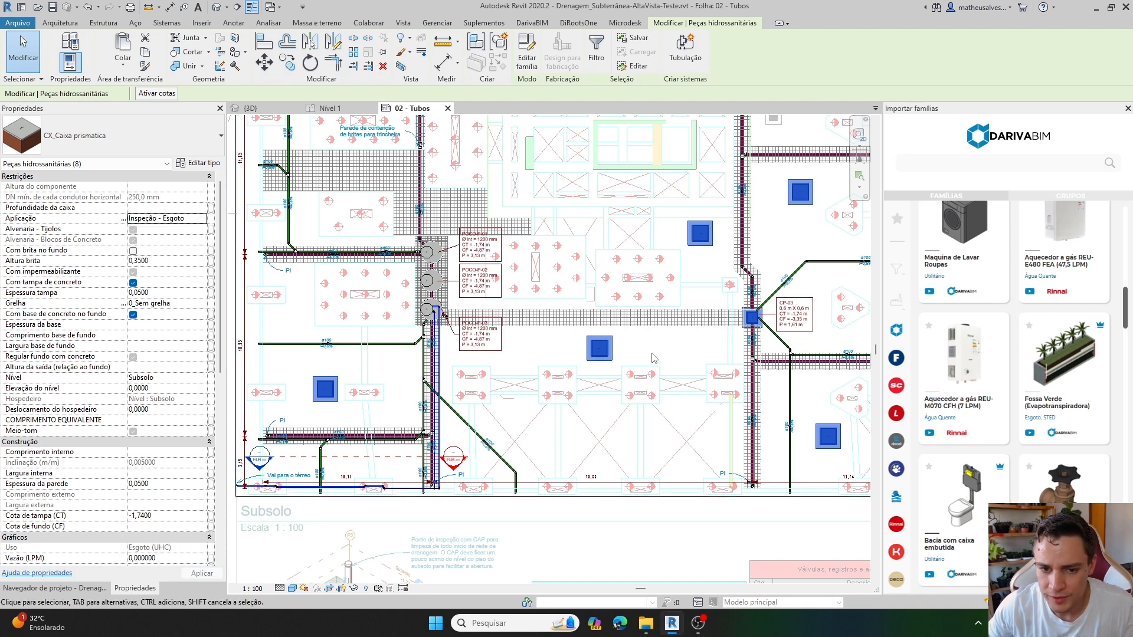
# Copy the grated Inspeção - Pluvial box just below CP-02 and paste it in the area below CP-01.
pyautogui.moveTo(677, 353); pyautogui.dragTo(505, 561, button='middle')
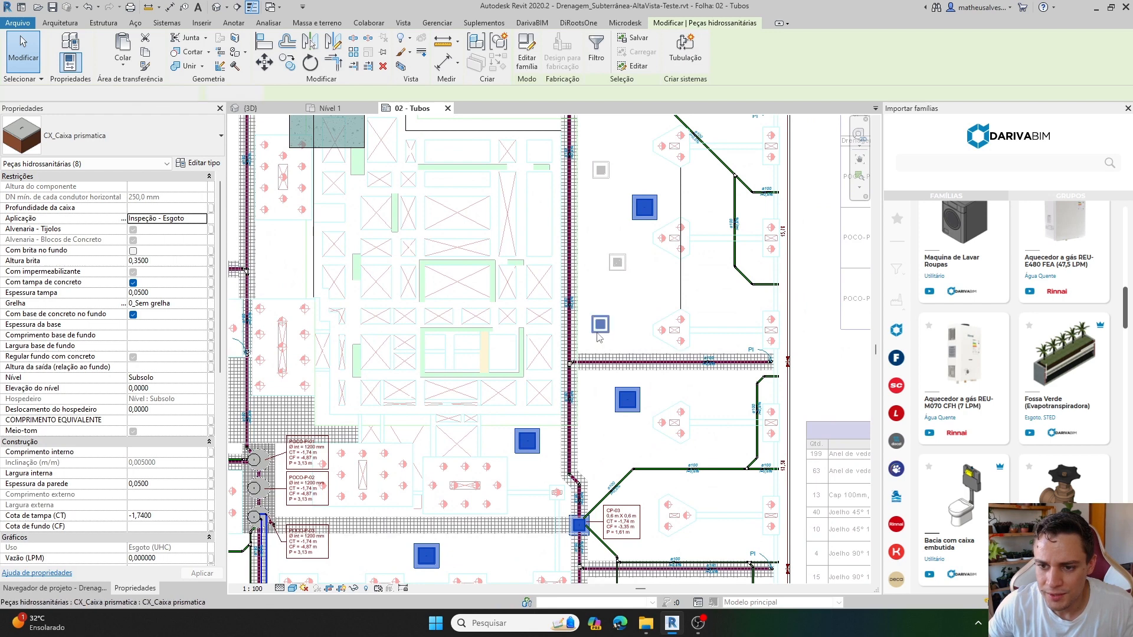
pyautogui.click(617, 262)
pyautogui.click(622, 270)
pyautogui.click(603, 173)
pyautogui.moveTo(628, 278); pyautogui.dragTo(630, 472, button='middle')
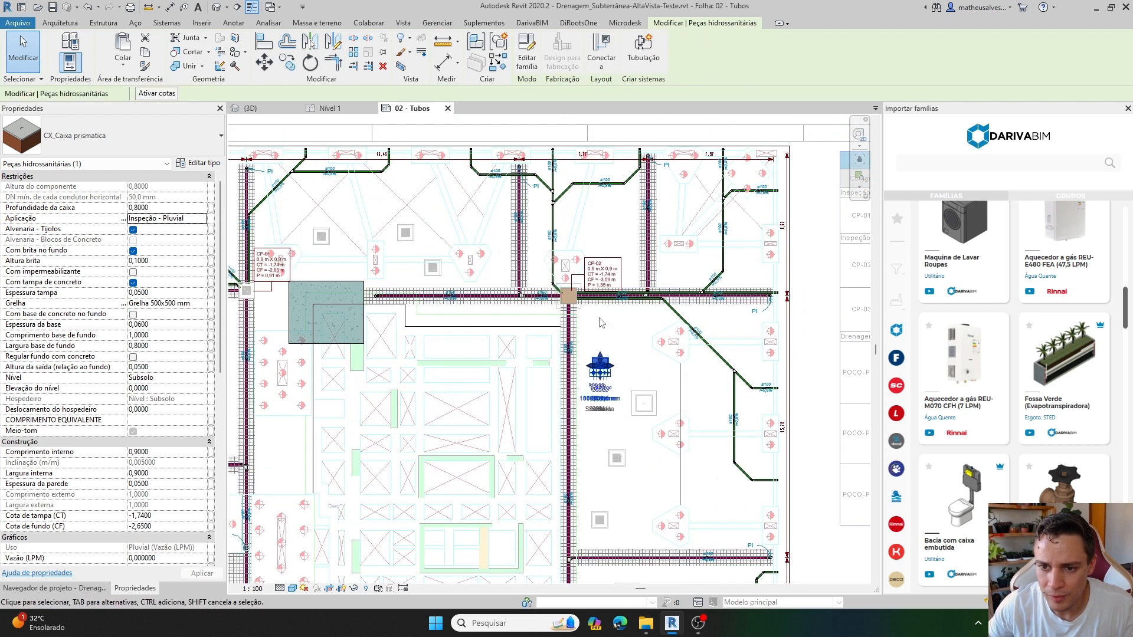
pyautogui.scroll(2, 615, 343)
pyautogui.moveTo(615, 343); pyautogui.dragTo(557, 254, button='middle')
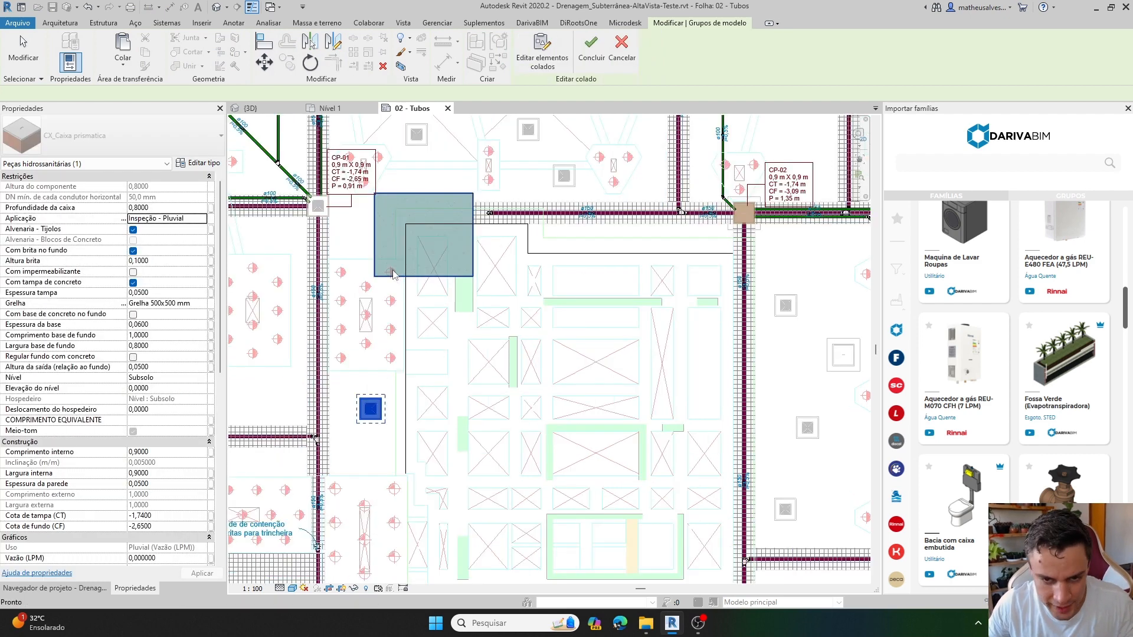
pyautogui.press('Escape')
# Tag the three pasted boxes between CP-01 and CP-02 by category, each with a leader.
pyautogui.press('t')
pyautogui.press('g')
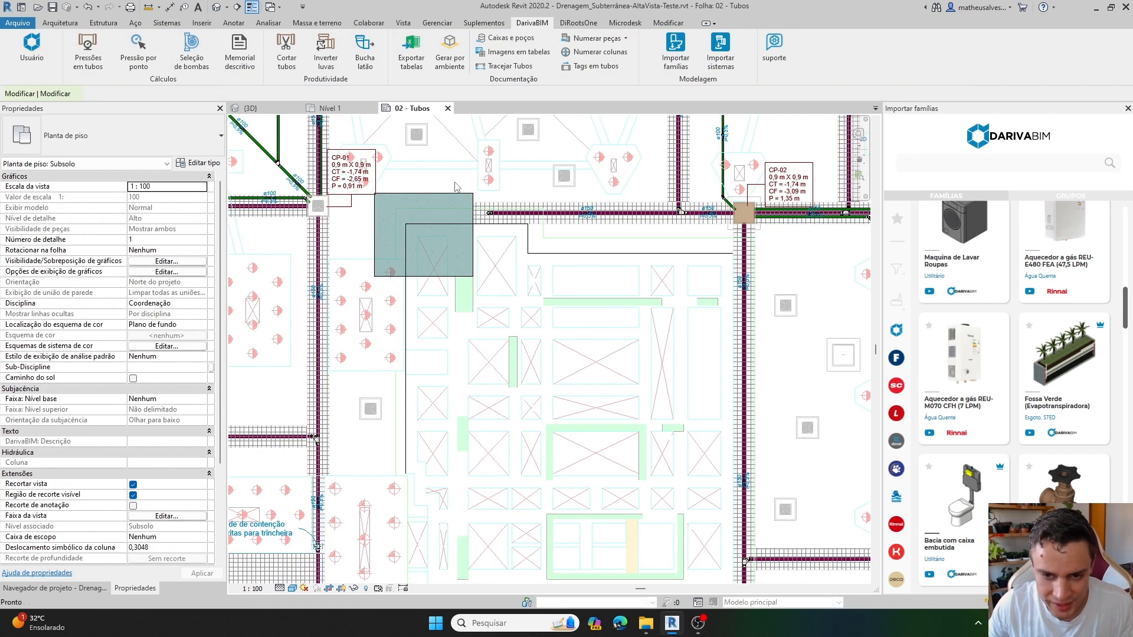
pyautogui.moveTo(449, 161); pyautogui.dragTo(460, 304, button='middle')
pyautogui.scroll(2, 461, 304)
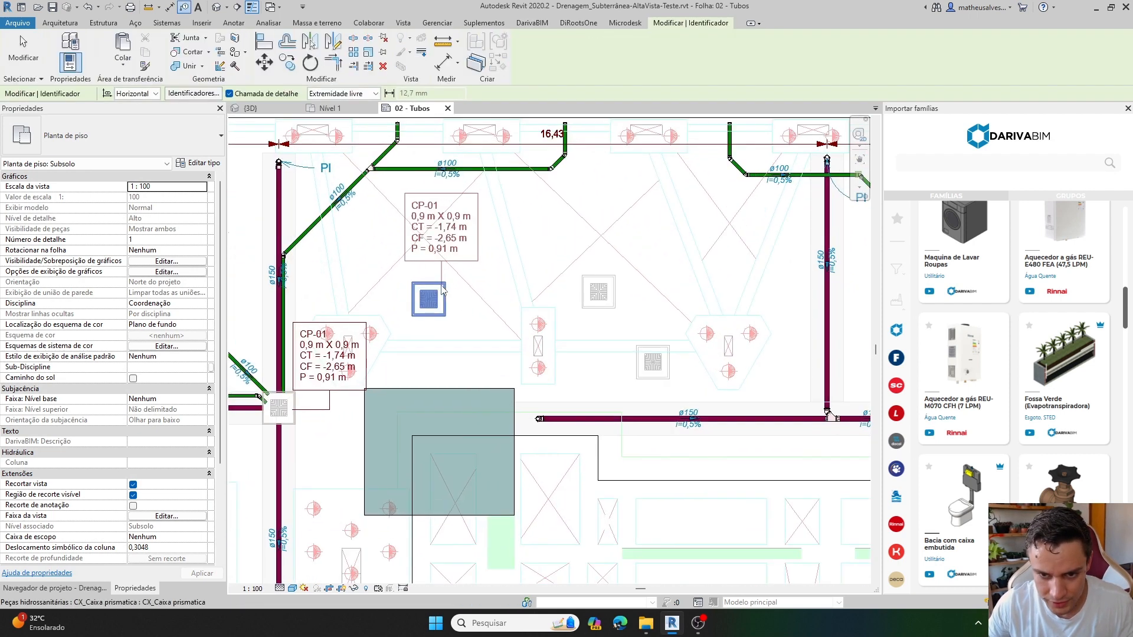
pyautogui.click(428, 298)
pyautogui.click(596, 283)
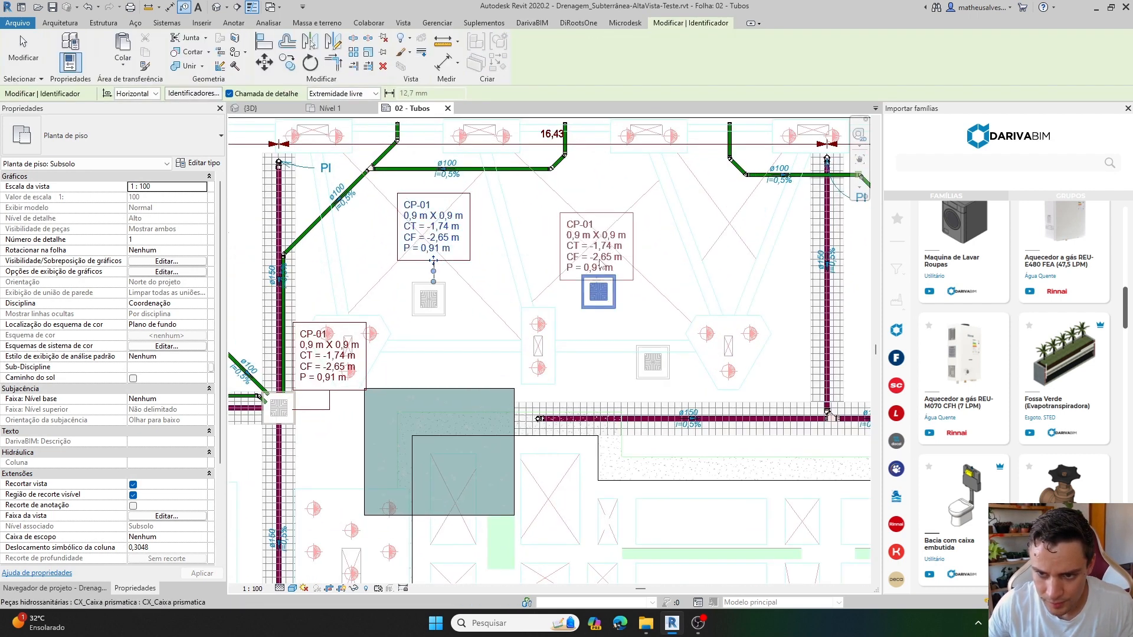
pyautogui.moveTo(675, 296); pyautogui.dragTo(588, 249, button='middle')
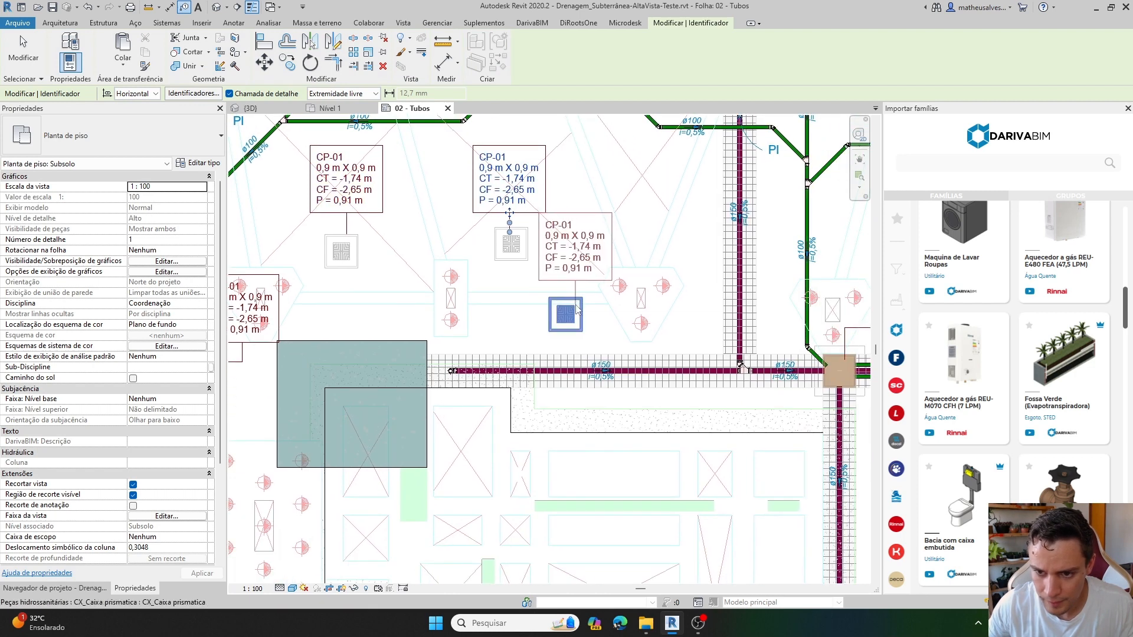
pyautogui.click(575, 303)
pyautogui.click(603, 306)
pyautogui.click(602, 306)
# Tag the boxes between CP-02 and CP-03, on the outer side of the vertical pipe, placing each tag with a leader.
pyautogui.scroll(-2, 602, 307)
pyautogui.moveTo(699, 410); pyautogui.dragTo(549, 305, button='middle')
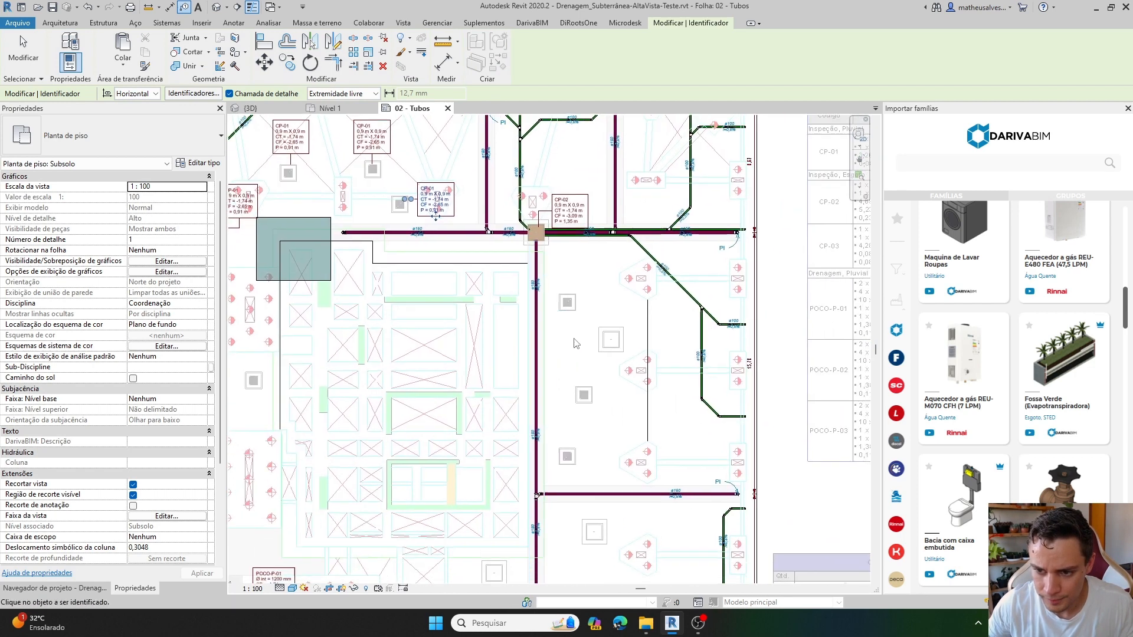
pyautogui.scroll(3, 555, 283)
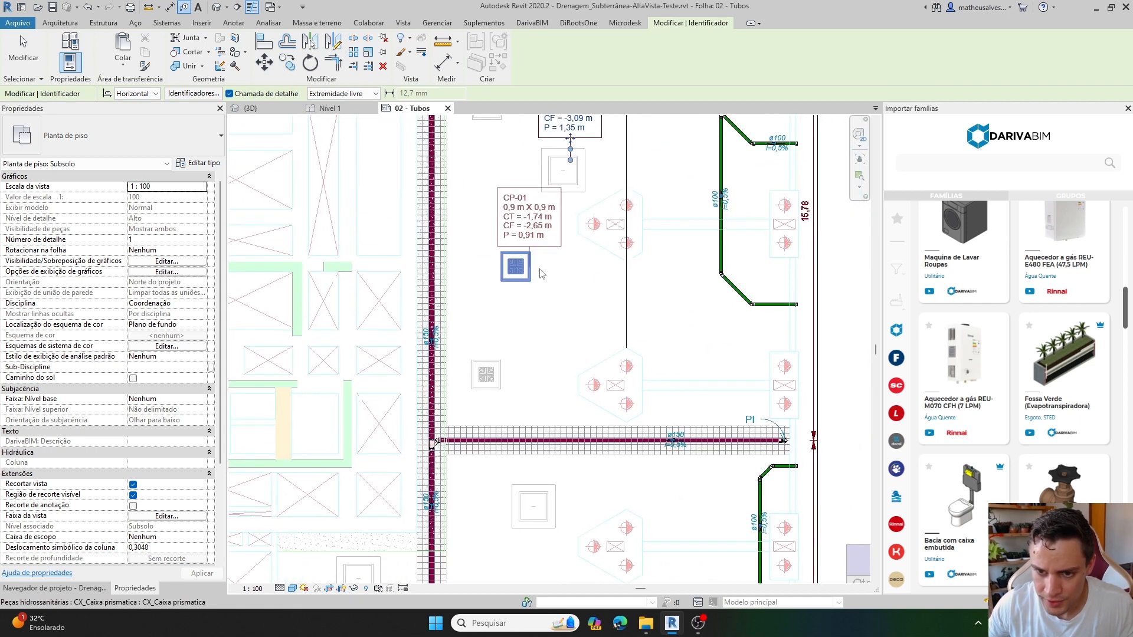
pyautogui.click(530, 268)
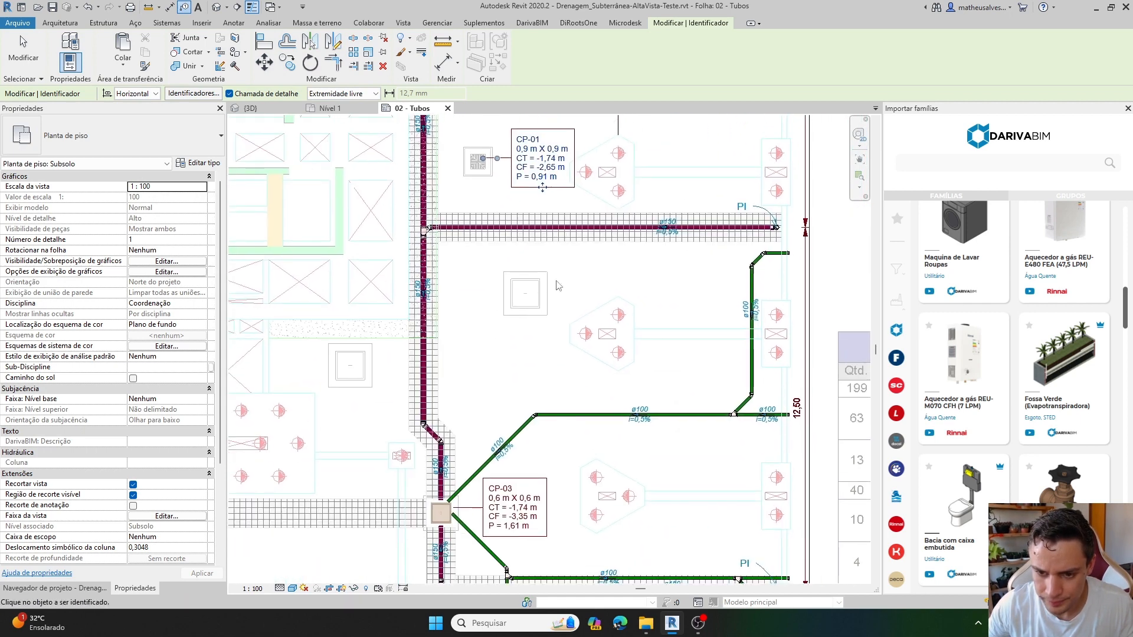
pyautogui.click(525, 301)
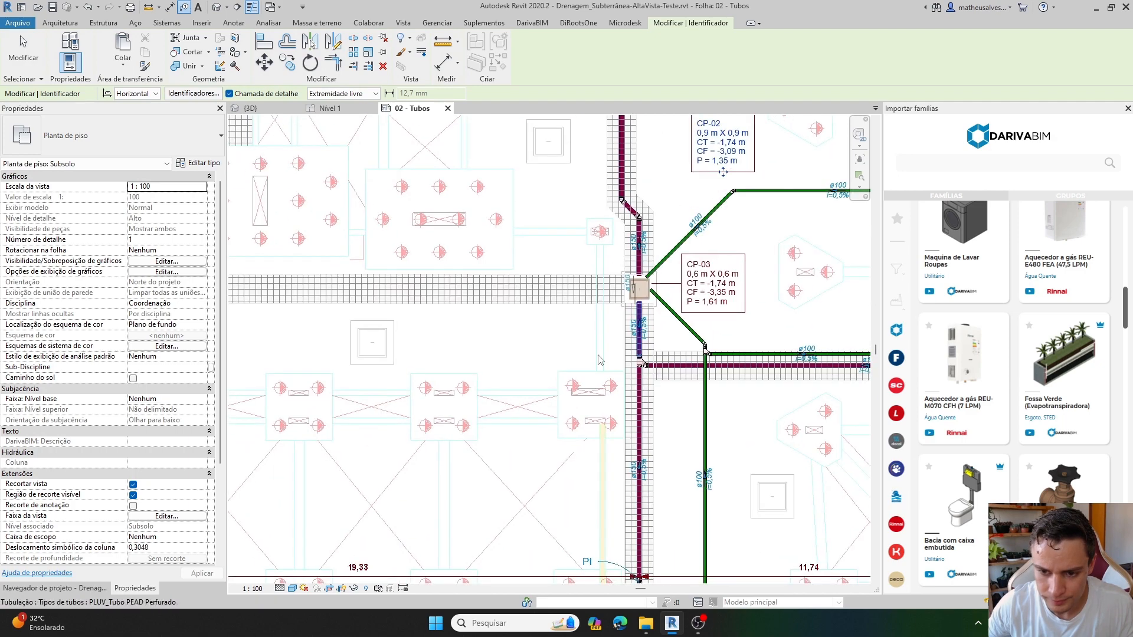
# Tag the two ungrated boxes below CP-03, one on each side of the vertical pipe, each with a leader.
pyautogui.scroll(-1, 557, 397)
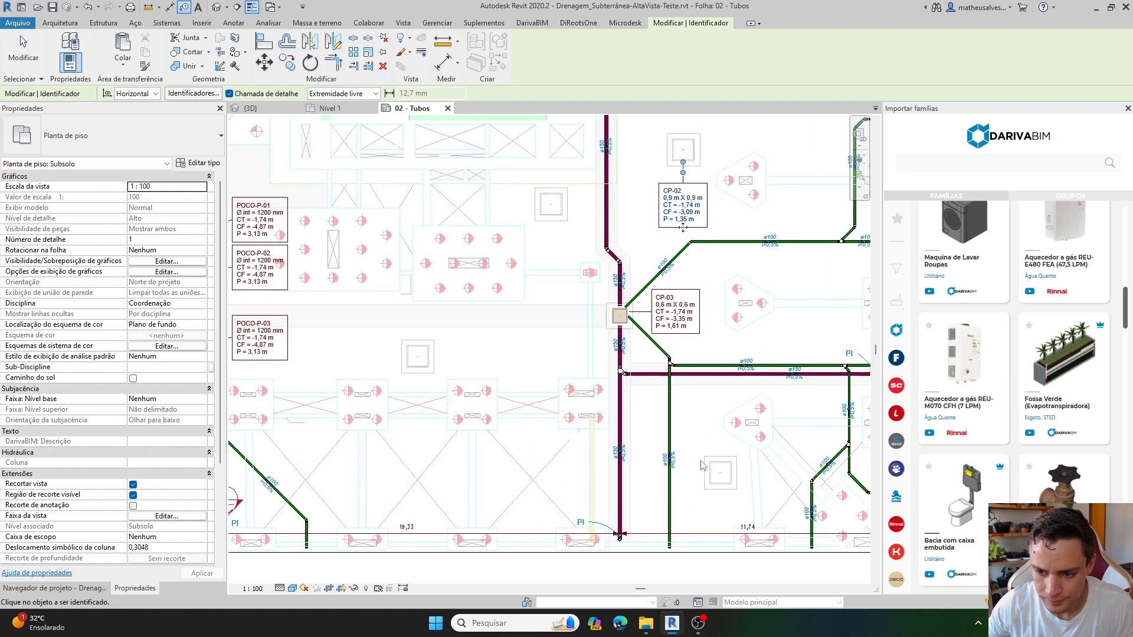
pyautogui.click(722, 462)
pyautogui.click(435, 356)
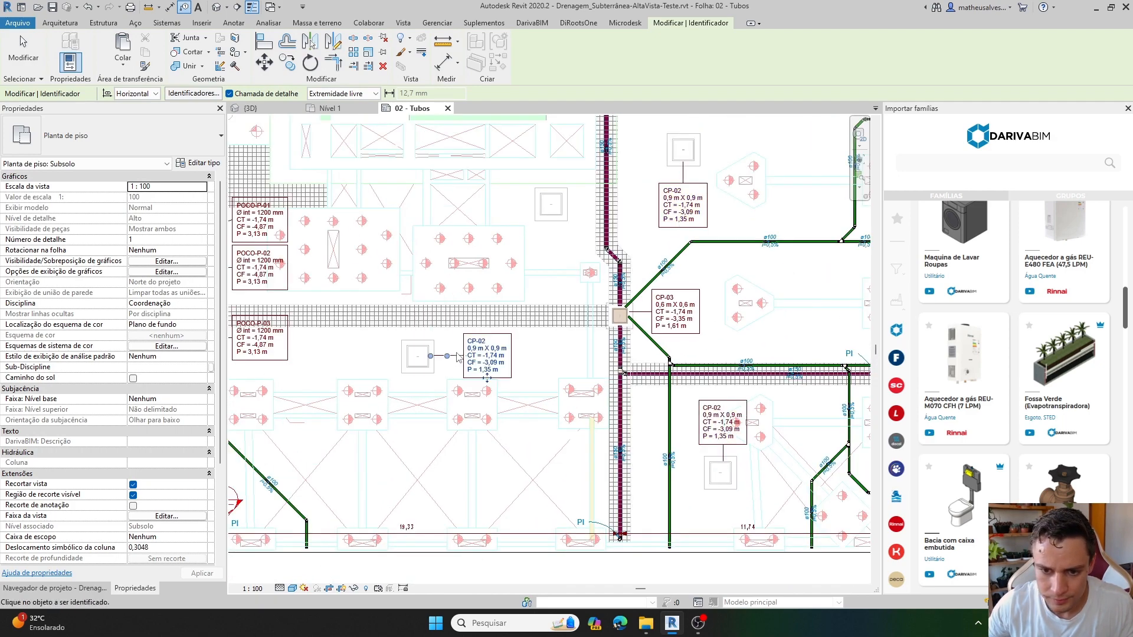
# Tag the grated box above well POCO-P-01, placing its tag with a leader, and finish tagging.
pyautogui.scroll(-1, 360, 312)
pyautogui.moveTo(351, 309); pyautogui.dragTo(597, 404, button='middle')
pyautogui.moveTo(498, 310); pyautogui.dragTo(540, 492, button='middle')
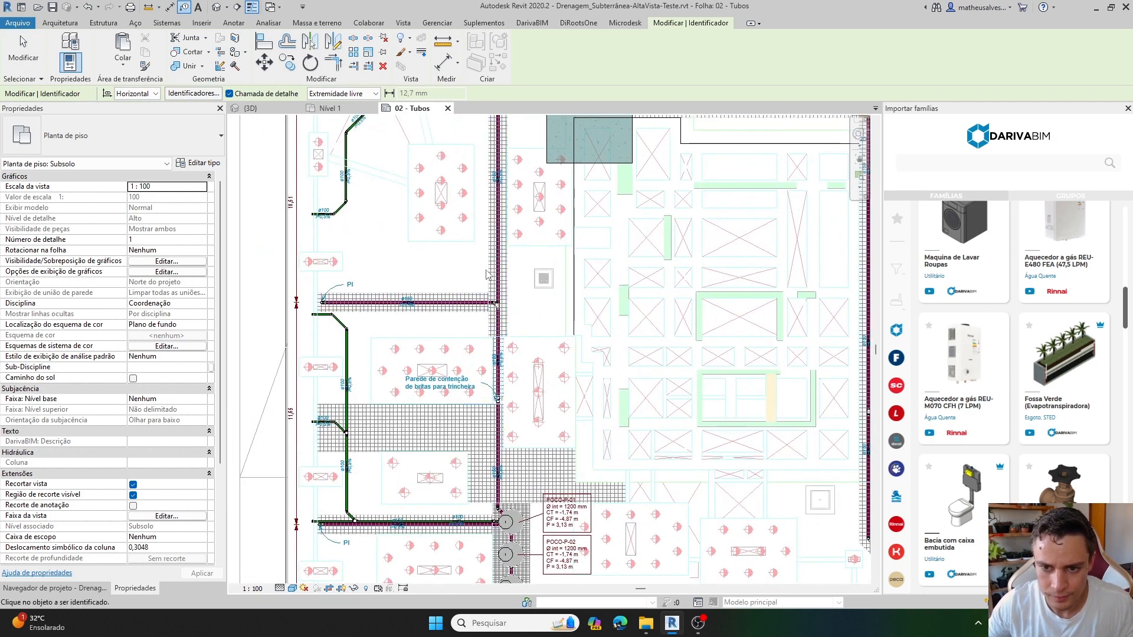
pyautogui.click(543, 278)
pyautogui.moveTo(519, 322); pyautogui.dragTo(304, 409, button='middle')
pyautogui.scroll(-1, 304, 409)
pyautogui.press('Escape')
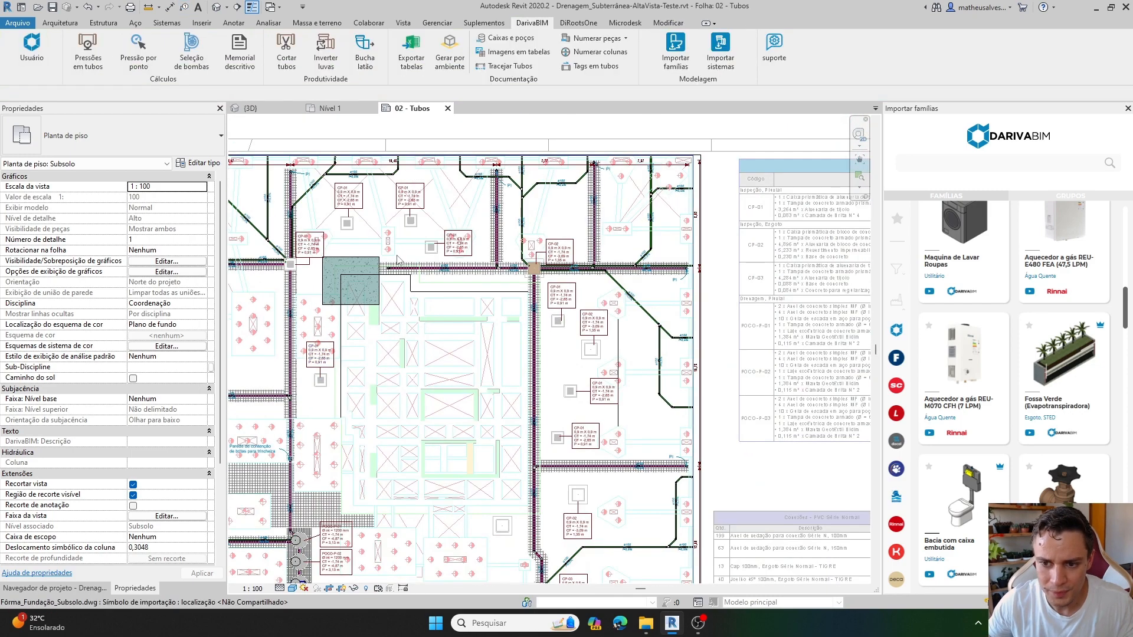
# Select several CP-01 and CP-02 boxes around the pipe junction one after another and compare their Aplicação values.
pyautogui.scroll(2, 401, 265)
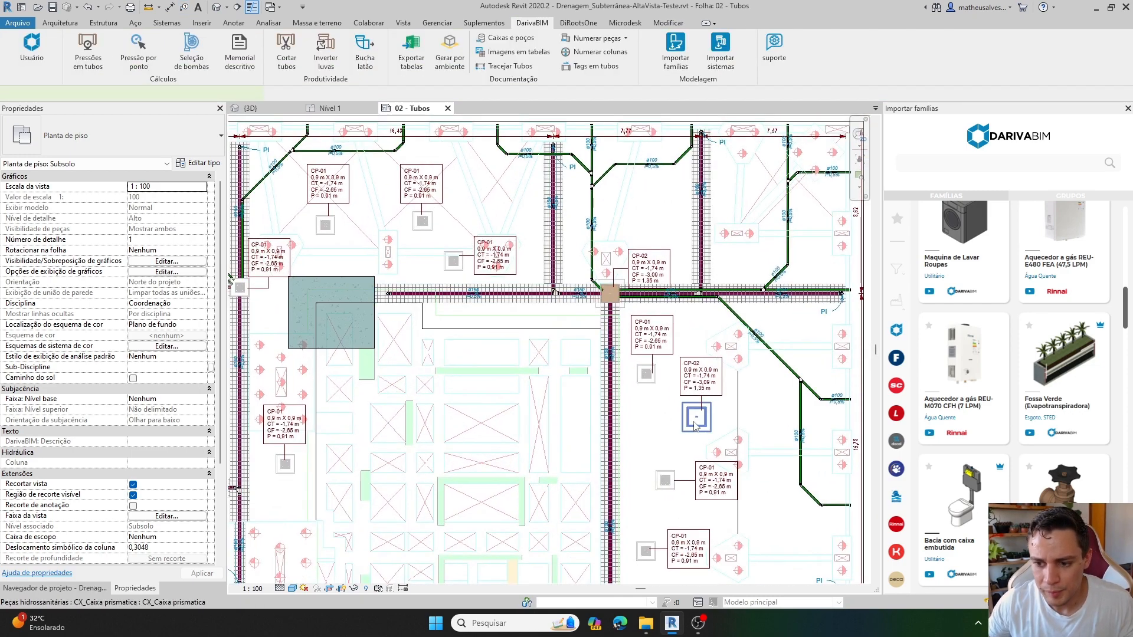
pyautogui.click(696, 420)
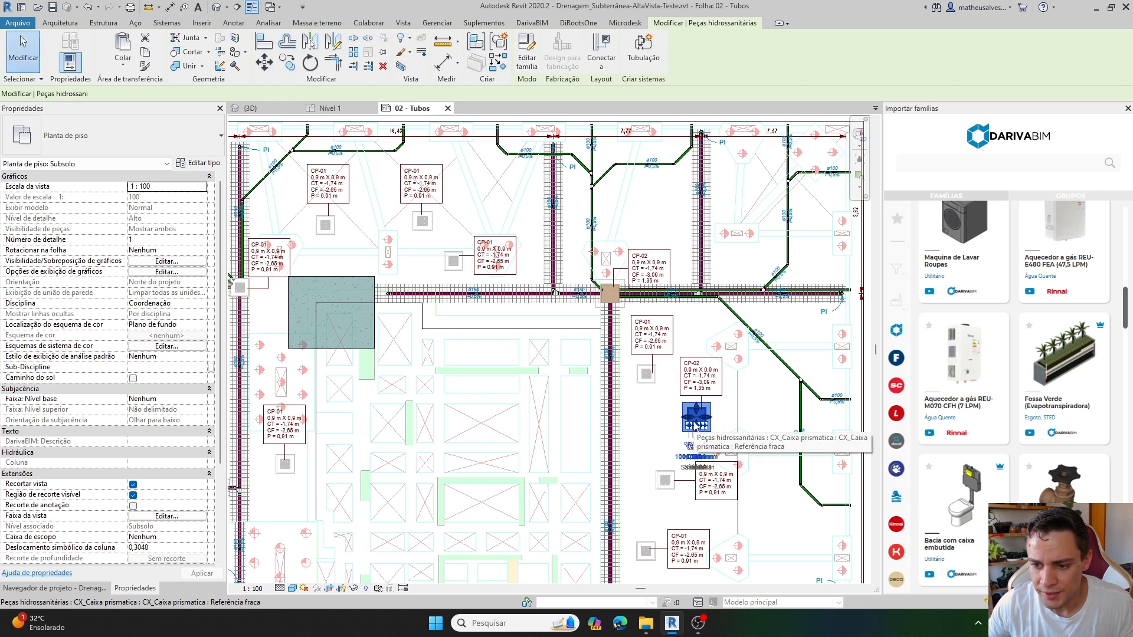
pyautogui.click(448, 266)
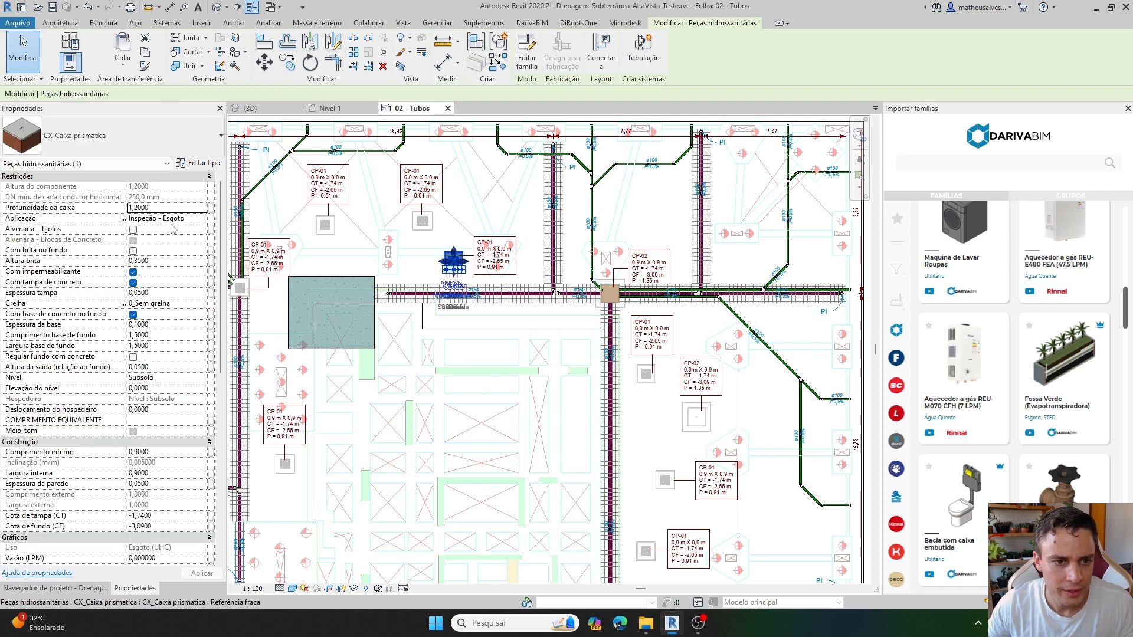
pyautogui.moveTo(381, 295); pyautogui.dragTo(460, 321, button='middle')
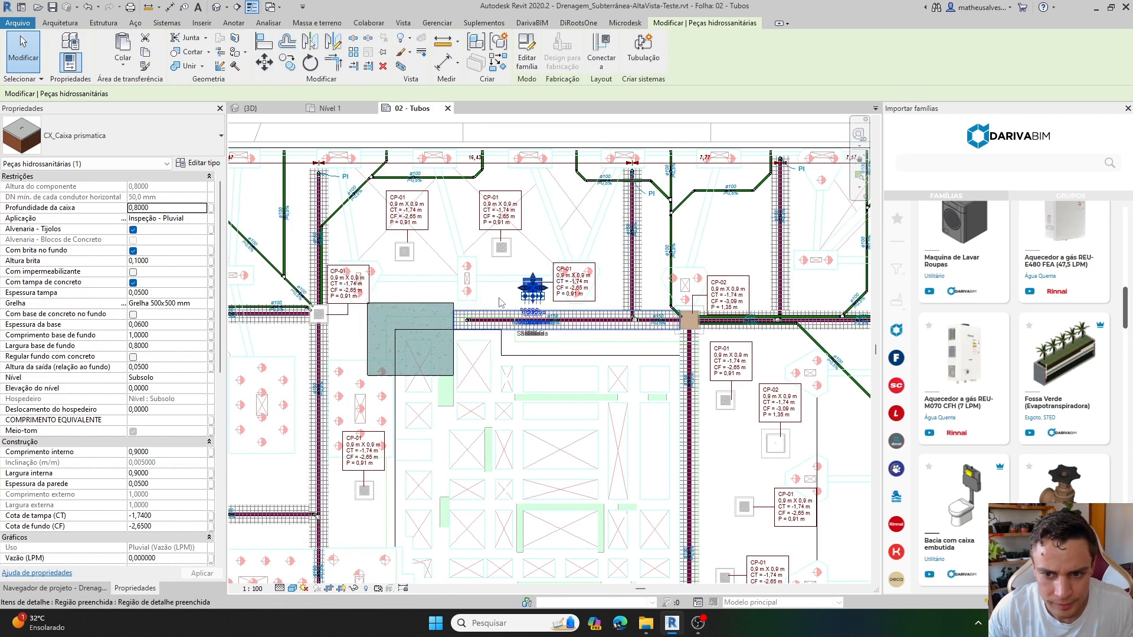
pyautogui.press('Escape')
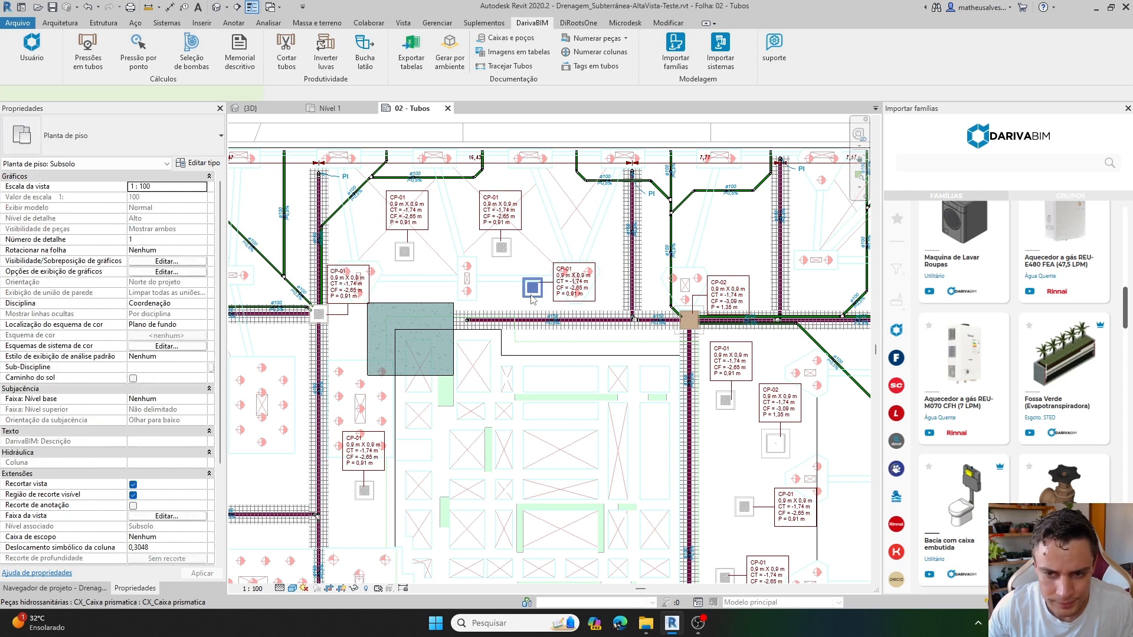
pyautogui.click(531, 298)
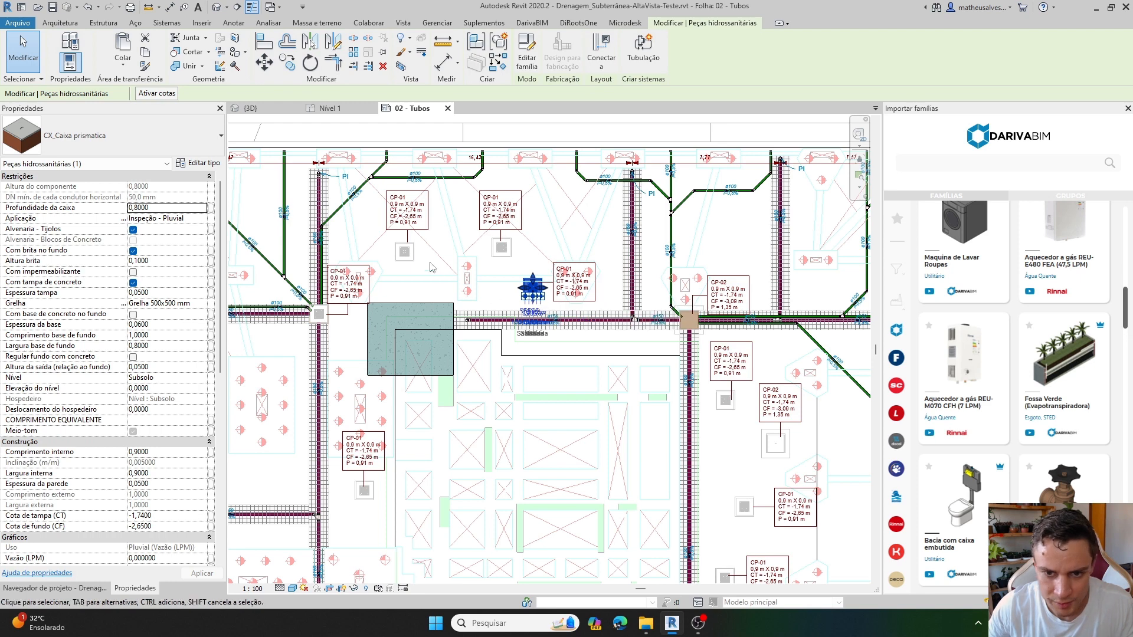
pyautogui.click(501, 251)
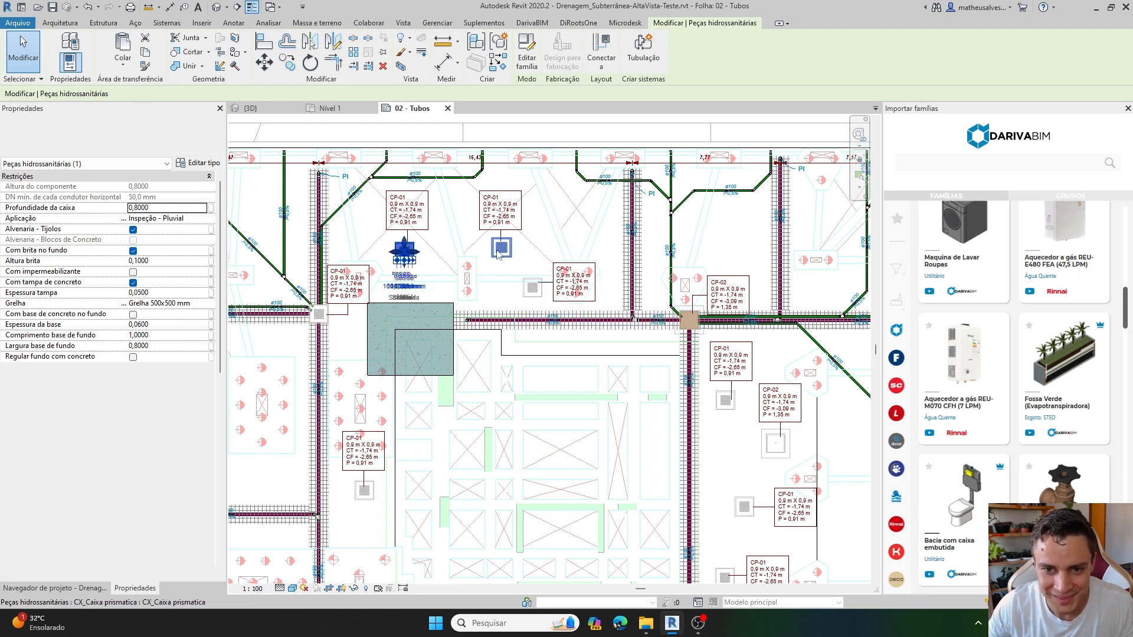
pyautogui.click(725, 400)
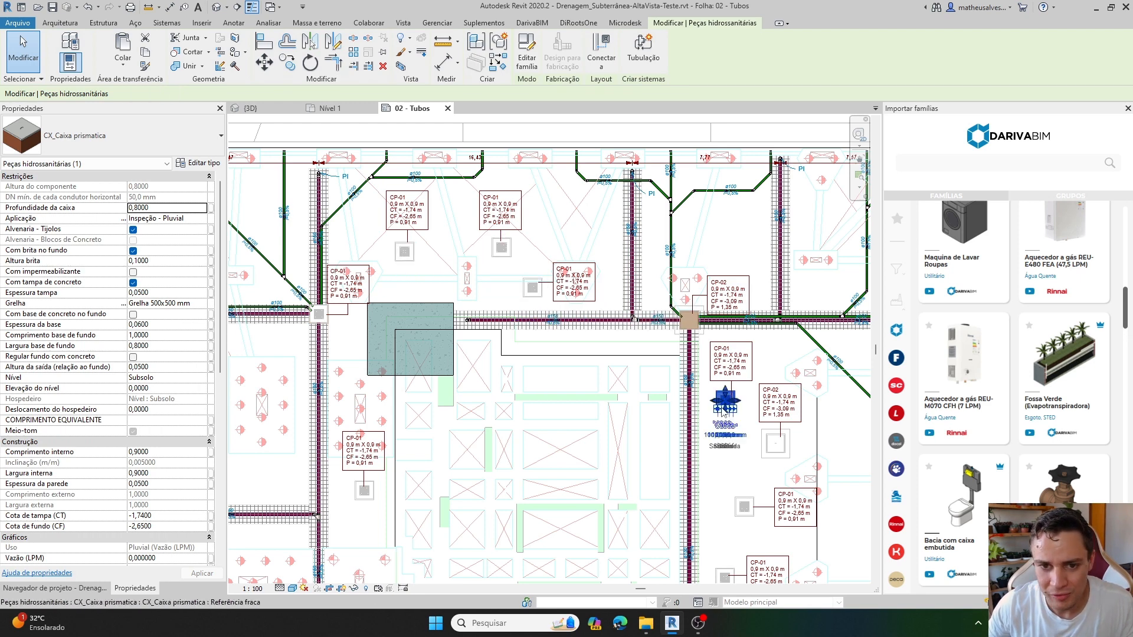
pyautogui.moveTo(718, 462); pyautogui.dragTo(634, 347, button='middle')
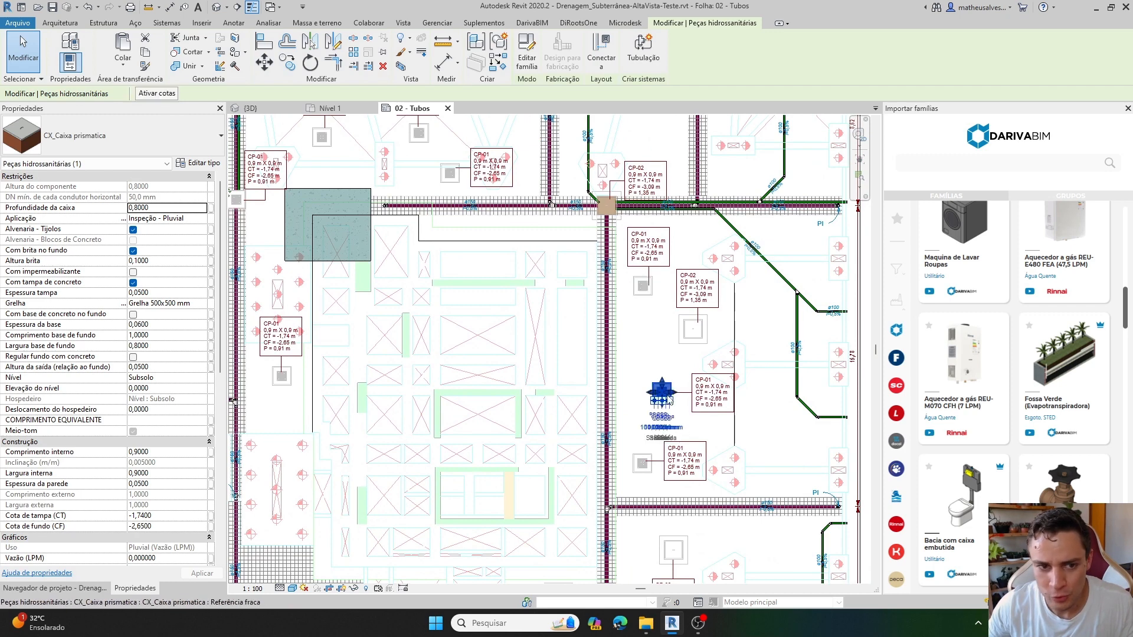
pyautogui.click(692, 329)
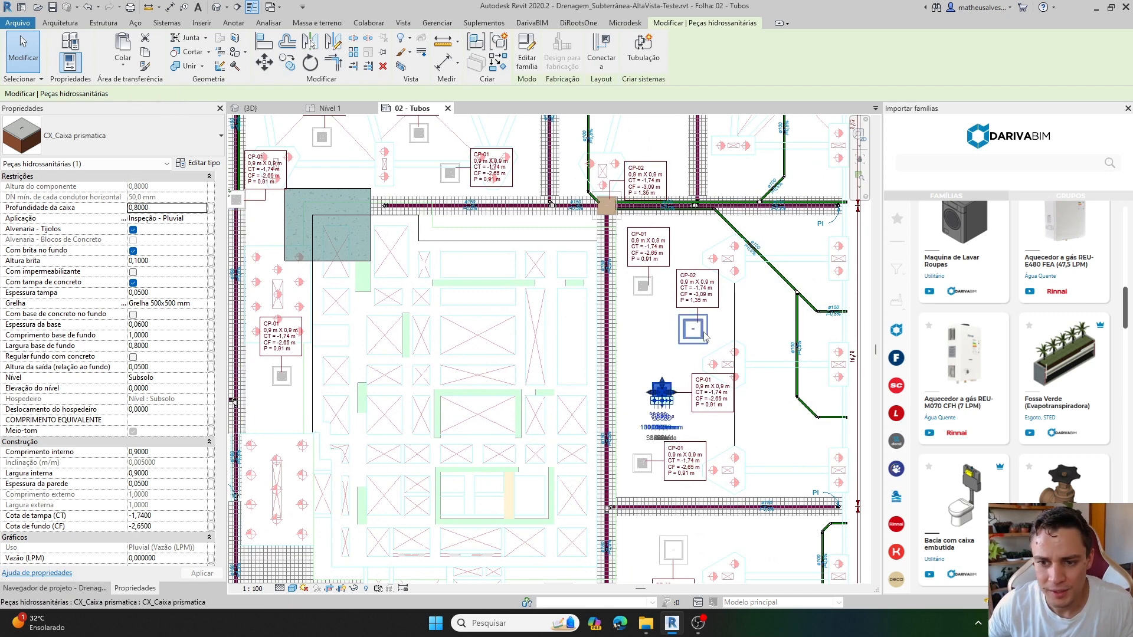
# Clear the selection and renumber all boxes and wells by application with the DarivaBIM Caixas e poços command.
pyautogui.moveTo(569, 231); pyautogui.dragTo(609, 329, button='middle')
pyautogui.click(566, 237)
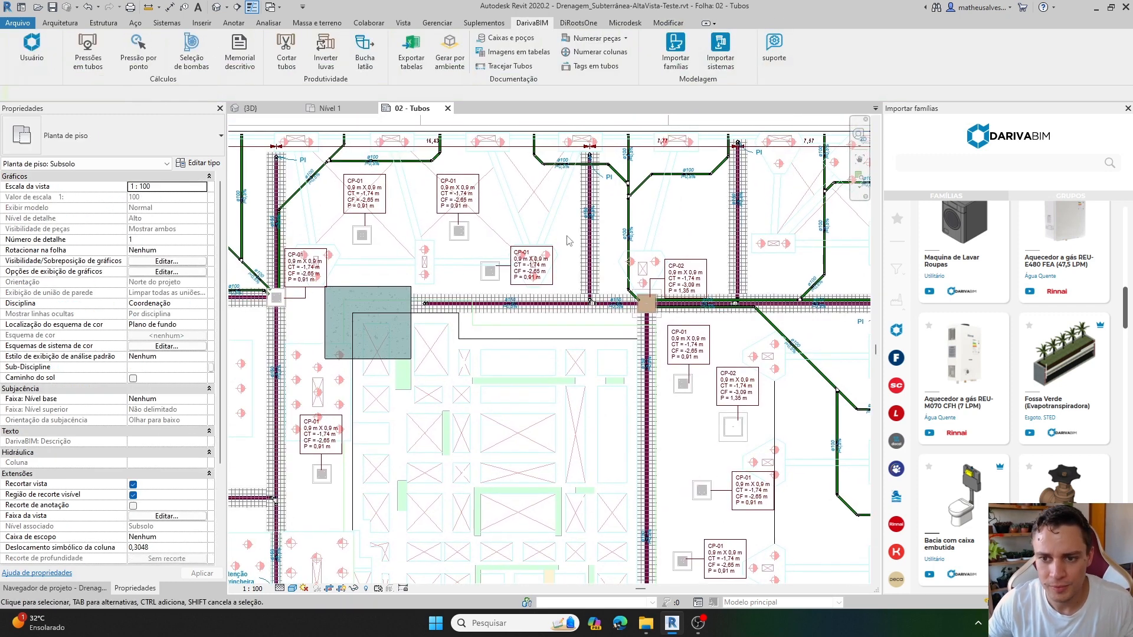
pyautogui.click(508, 38)
pyautogui.click(625, 313)
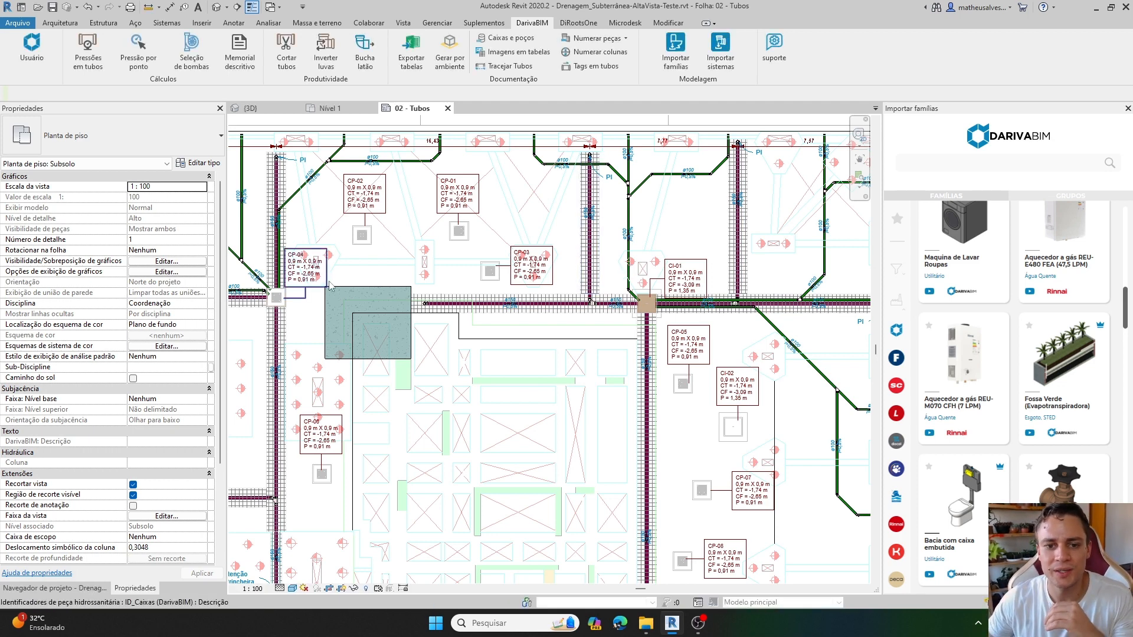
# Examine the updated numbers in the tags of the grated pluvial boxes in the upper part of the plan.
pyautogui.scroll(1, 345, 293)
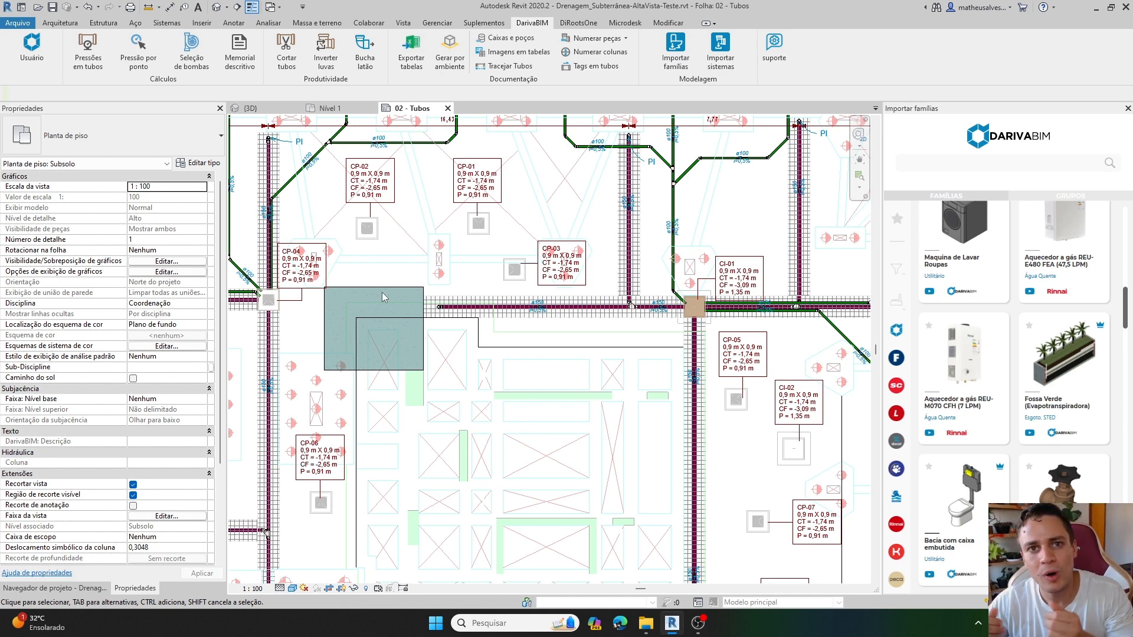
pyautogui.scroll(2, 254, 297)
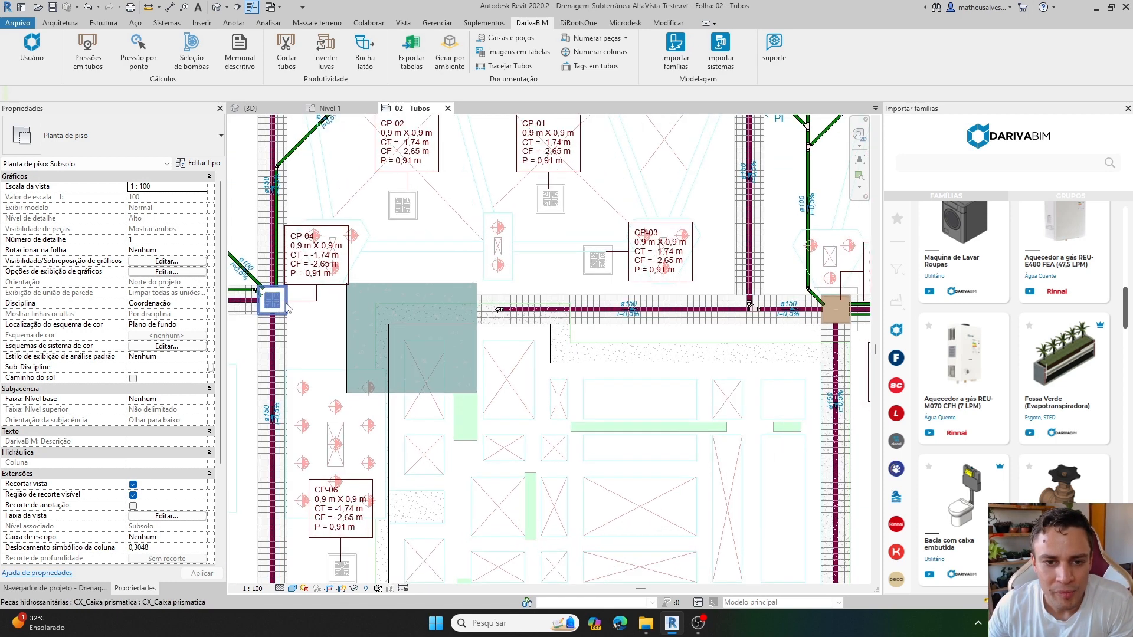
pyautogui.scroll(1, 531, 248)
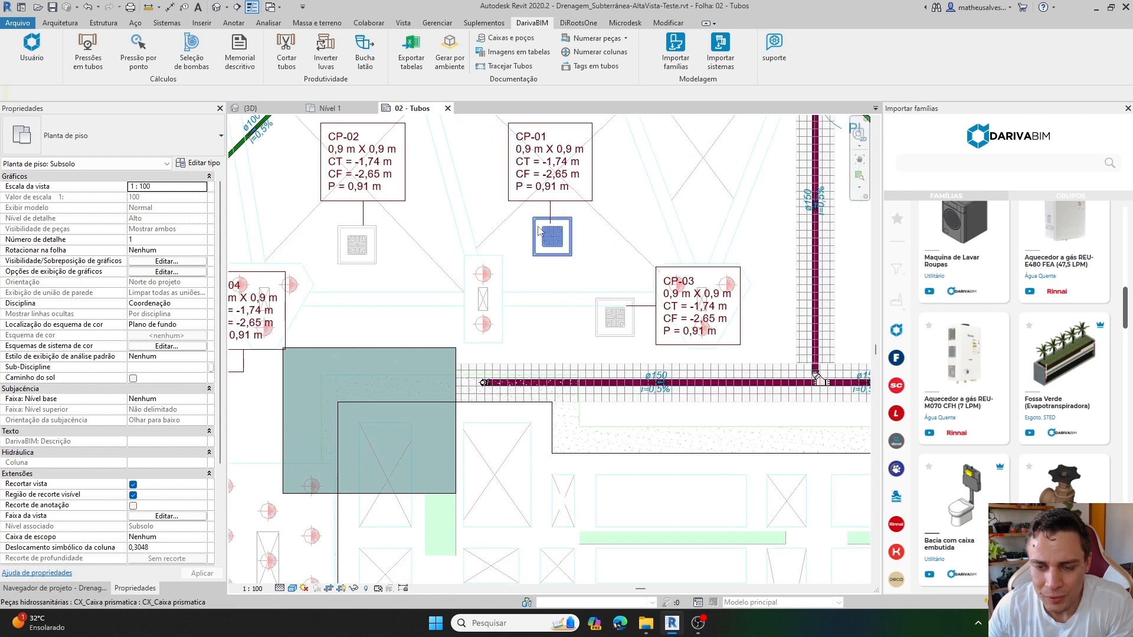
pyautogui.scroll(-2, 454, 235)
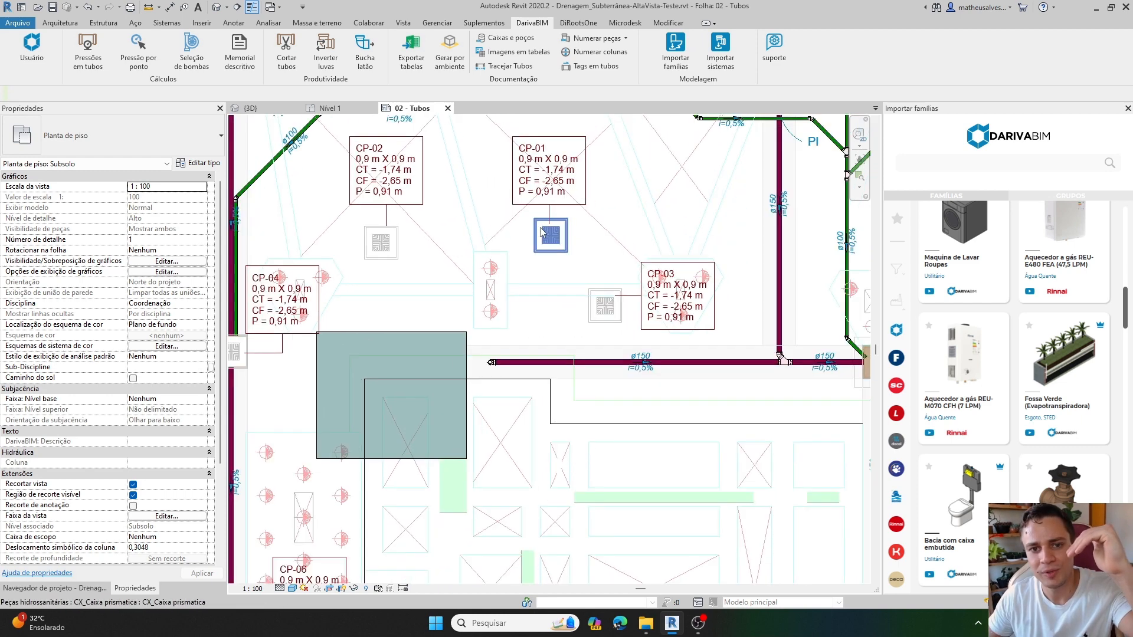
pyautogui.scroll(-1, 385, 248)
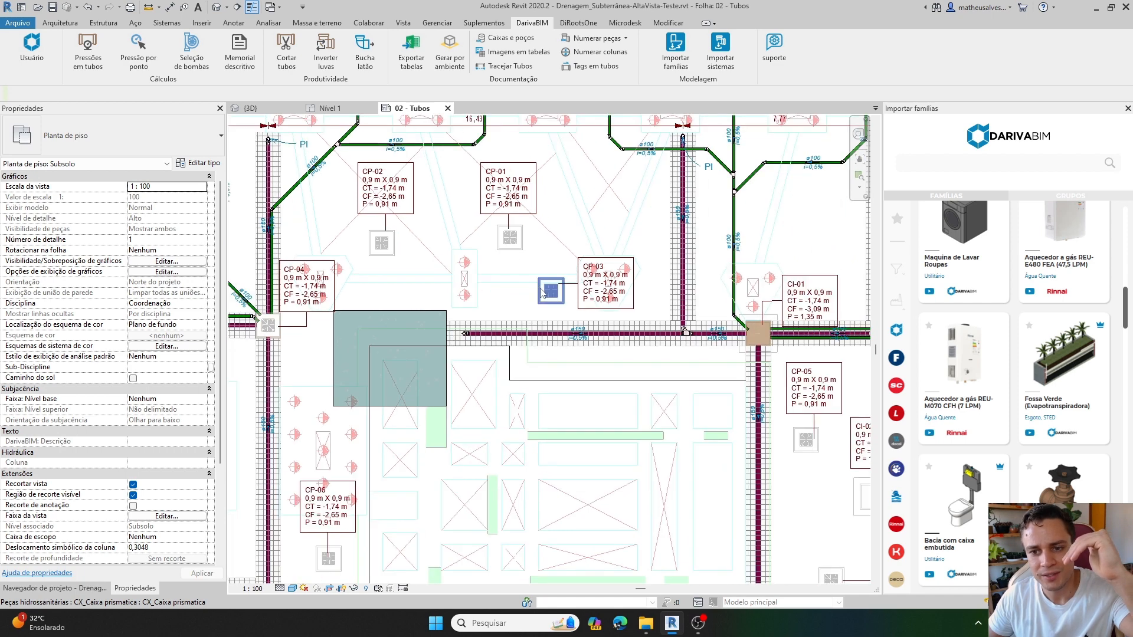
pyautogui.moveTo(640, 369); pyautogui.dragTo(461, 285, button='middle')
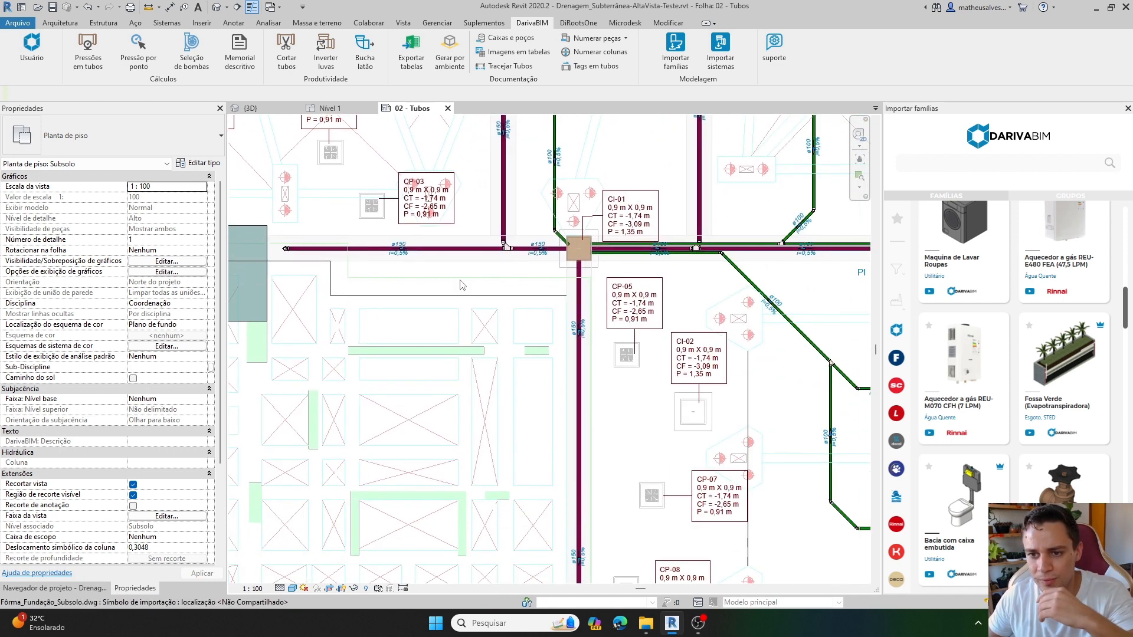
# Select the sewage inspection box at the pipe junction and compare its Aplicação with its tag prefix.
pyautogui.scroll(2, 605, 190)
pyautogui.click(582, 240)
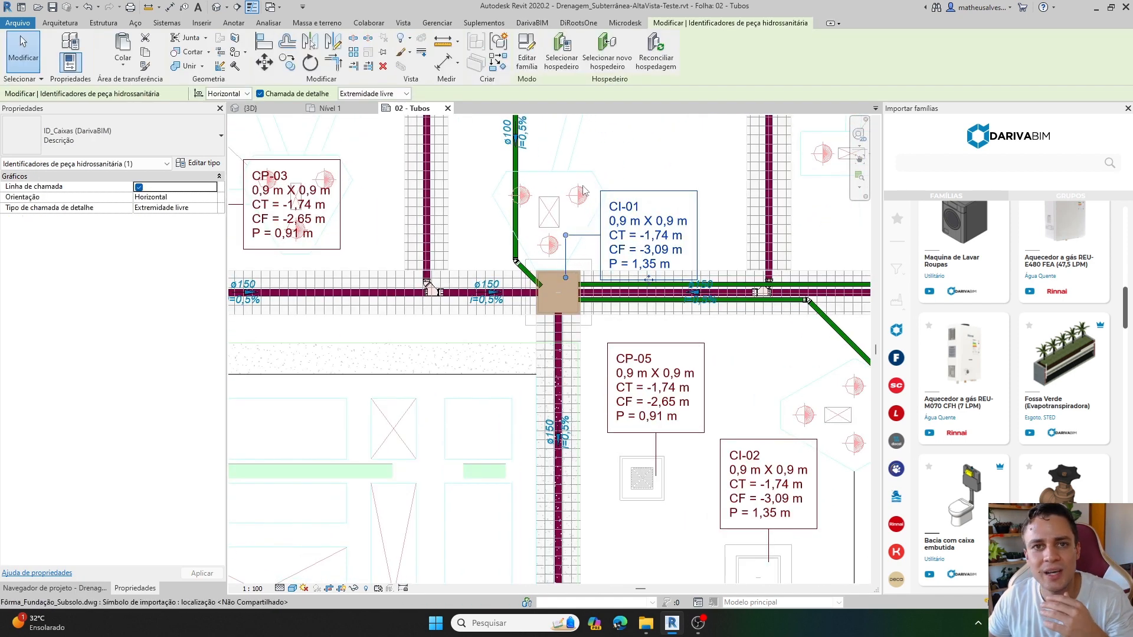
pyautogui.moveTo(628, 170); pyautogui.dragTo(599, 239, button='middle')
pyautogui.click(546, 358)
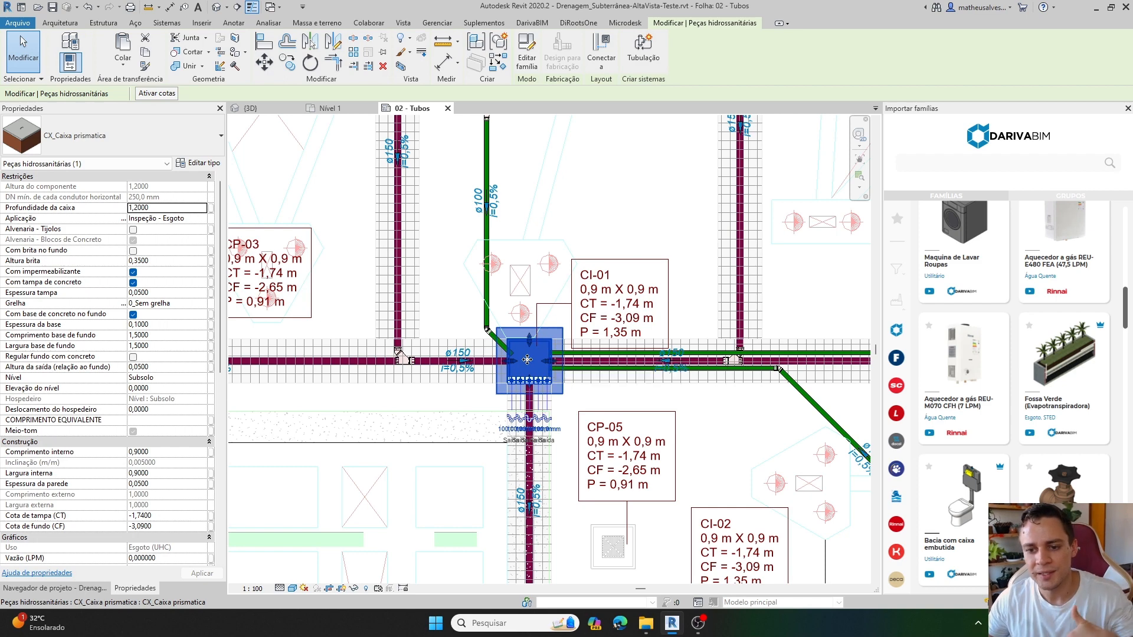
pyautogui.moveTo(619, 413); pyautogui.dragTo(580, 332, button='middle')
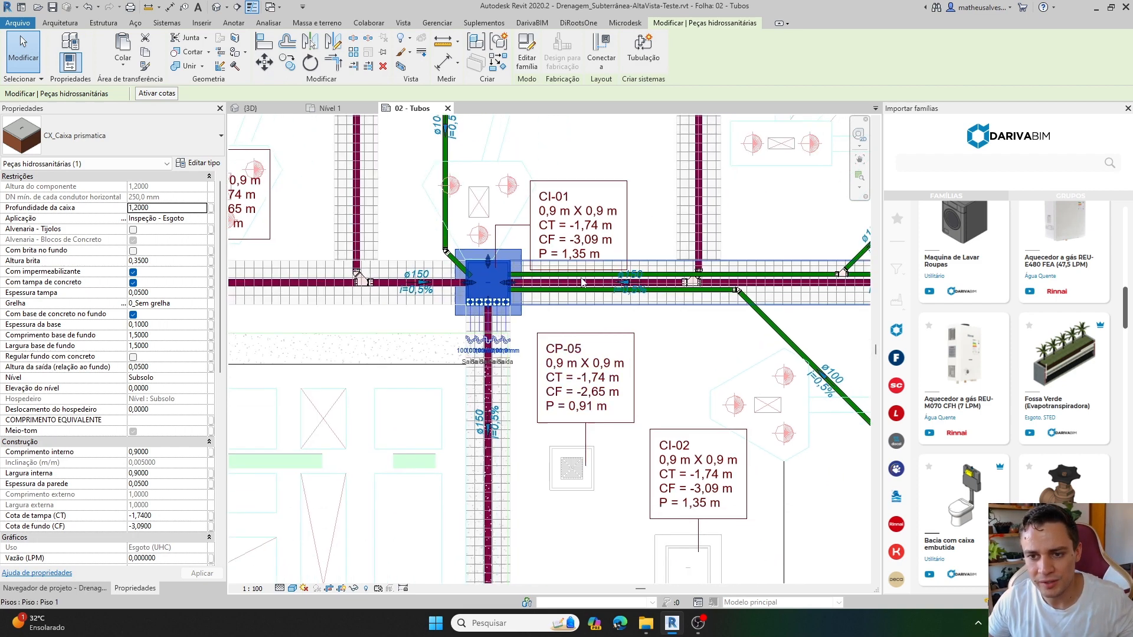
# Follow the box tags down the vertical pipe and examine the separate CP and CI numbering sequences.
pyautogui.scroll(-1, 575, 322)
pyautogui.scroll(-1, 584, 435)
pyautogui.moveTo(584, 435); pyautogui.dragTo(470, 279, button='middle')
pyautogui.scroll(1, 501, 316)
pyautogui.scroll(-1, 548, 383)
pyautogui.moveTo(552, 437); pyautogui.dragTo(544, 316, button='middle')
pyautogui.scroll(2, 508, 340)
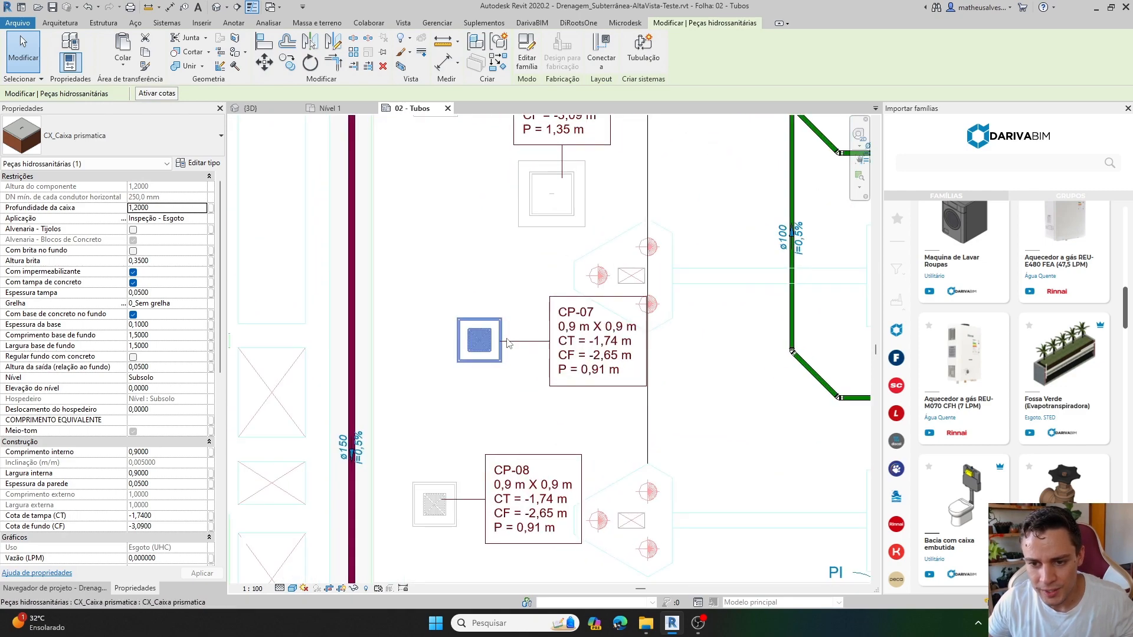
pyautogui.moveTo(490, 474); pyautogui.dragTo(580, 277, button='middle')
pyautogui.scroll(-2, 544, 302)
pyautogui.moveTo(531, 413); pyautogui.dragTo(536, 234, button='middle')
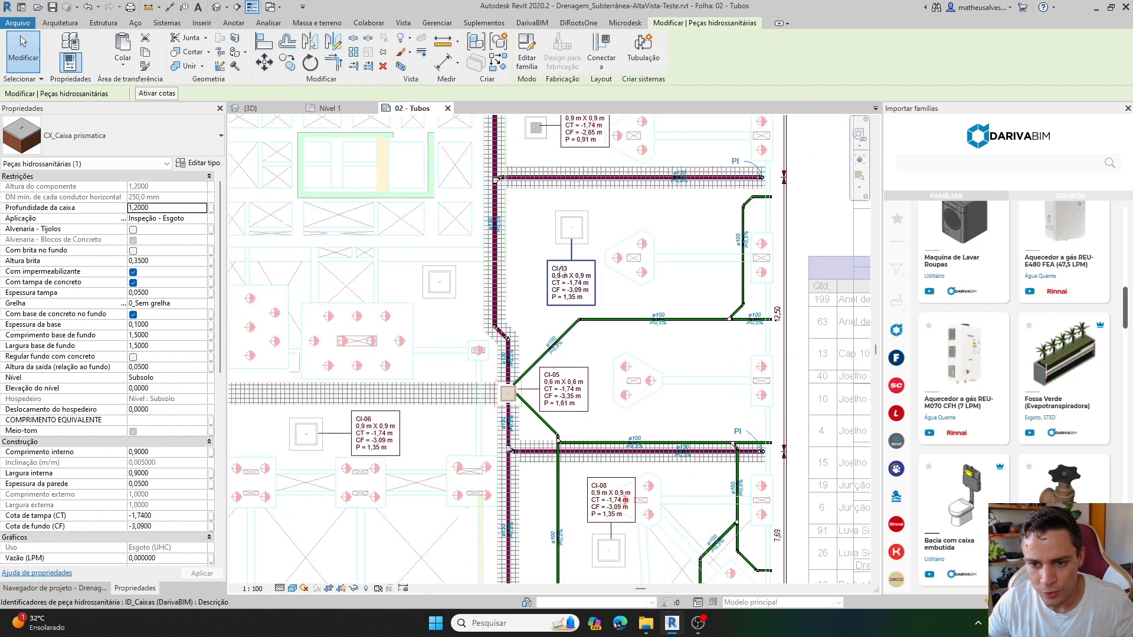
pyautogui.scroll(1, 591, 247)
pyautogui.scroll(-3, 522, 271)
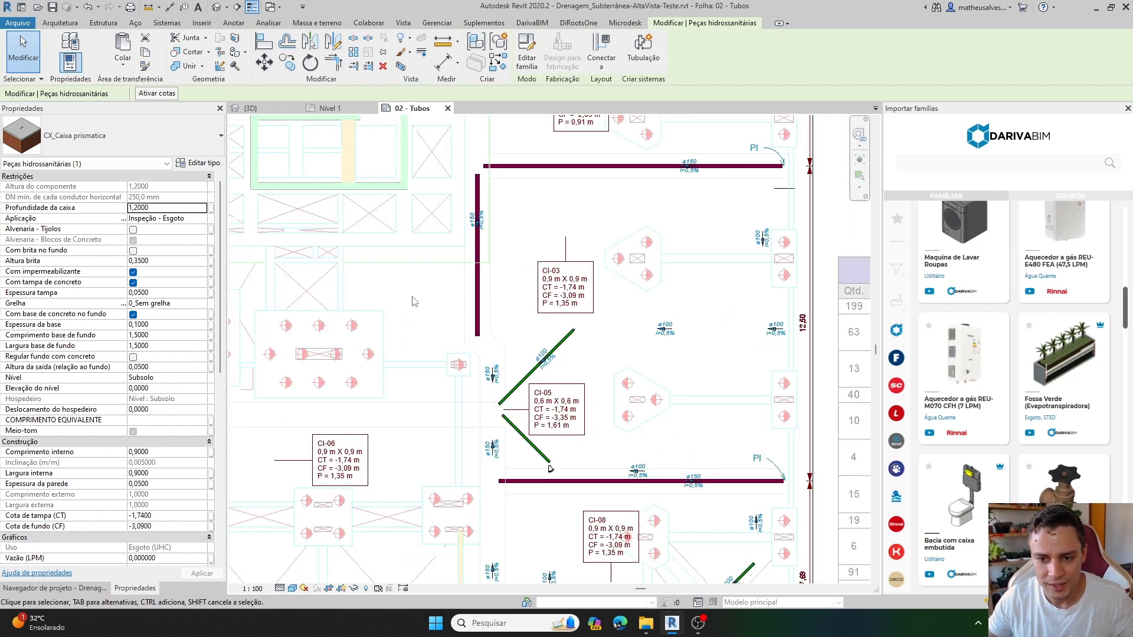
# Tag the untagged ungrated box across the vertical pipe from CI-03 with a leader, then finish tagging.
pyautogui.press('Escape')
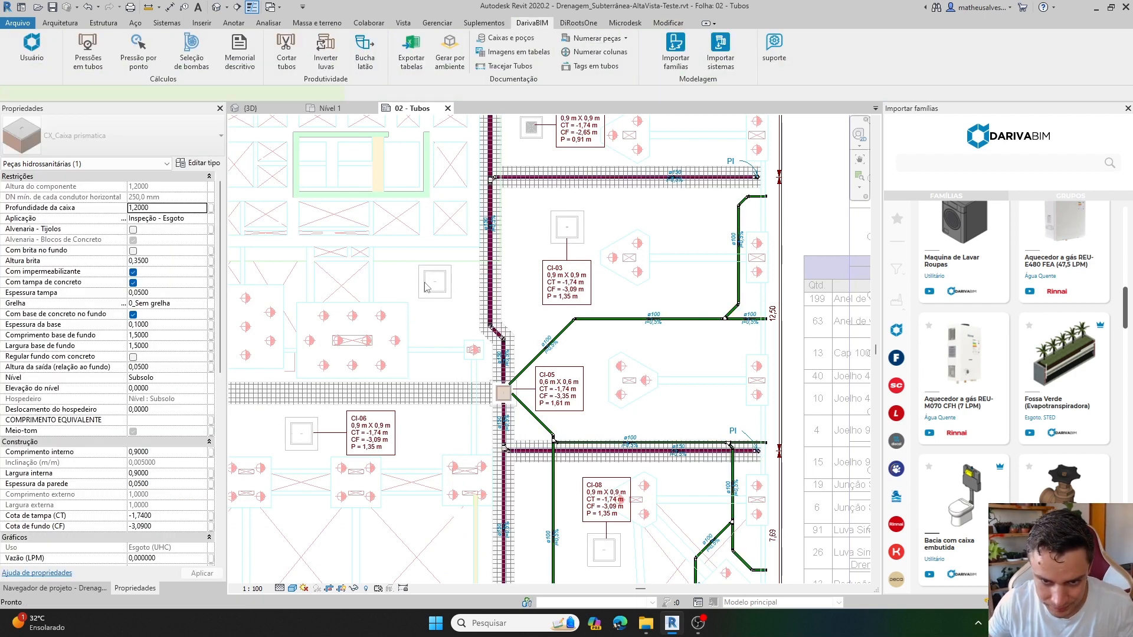
pyautogui.click(427, 285)
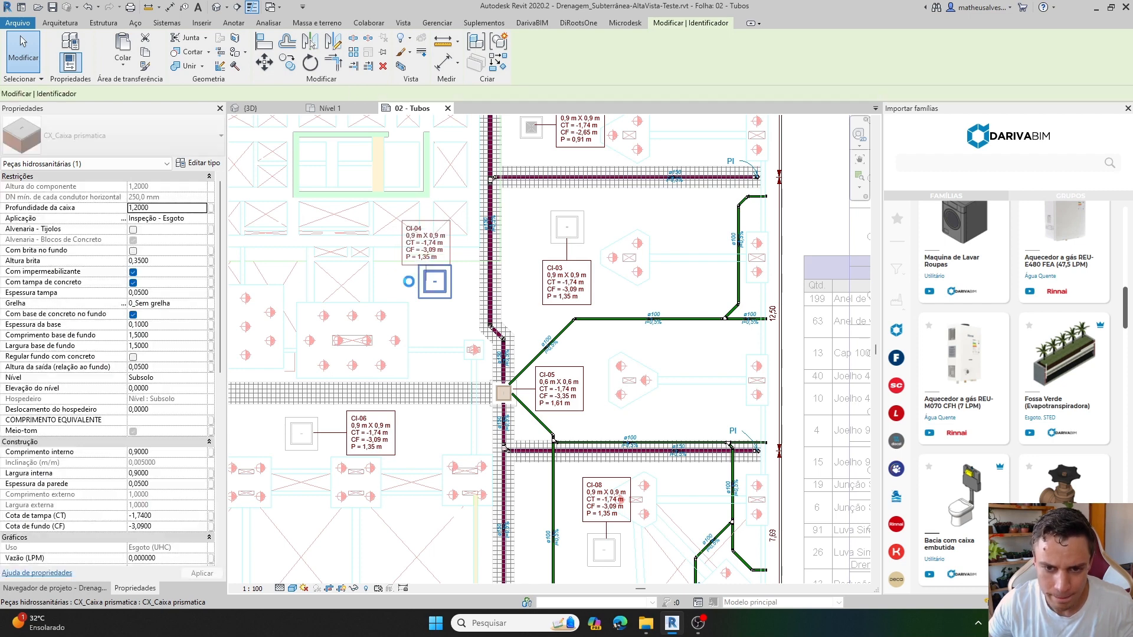
pyautogui.click(408, 282)
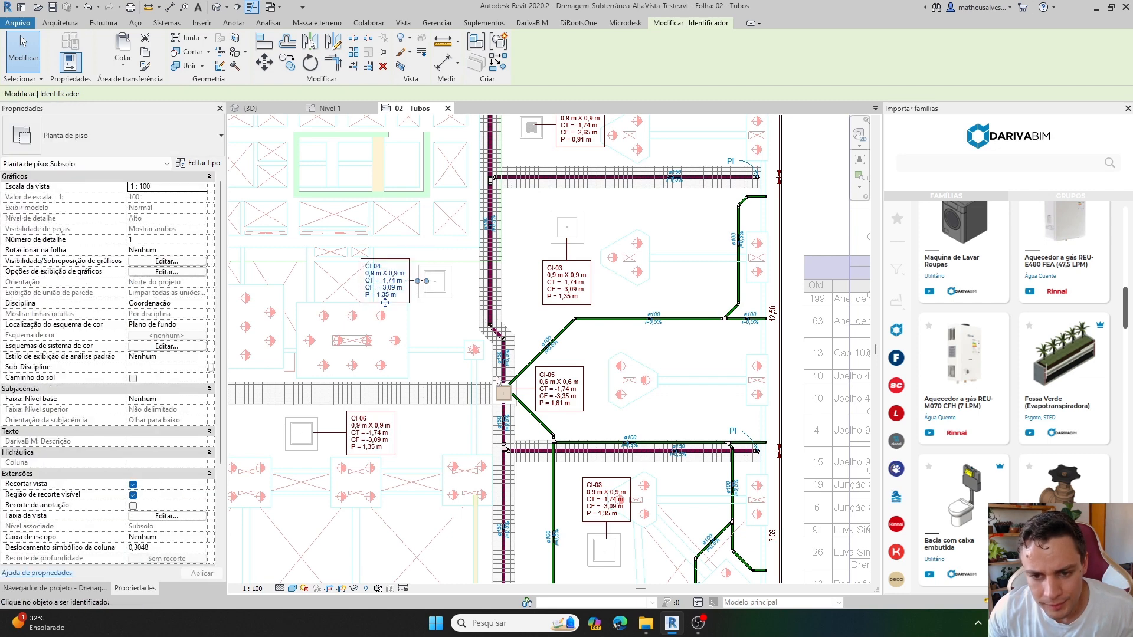
pyautogui.press('Escape')
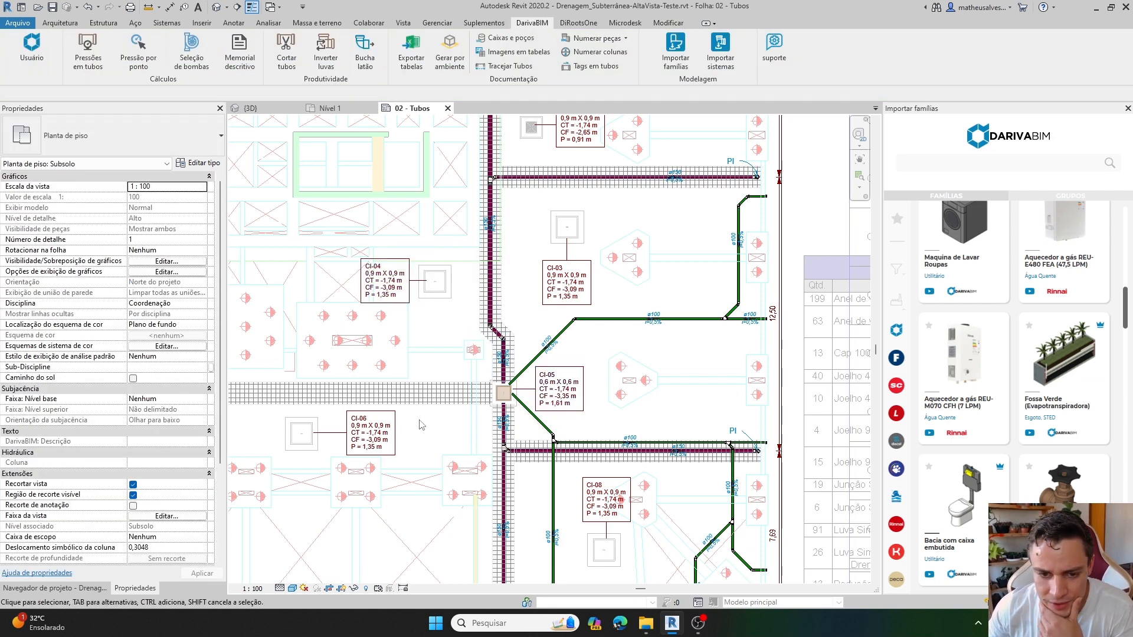
# Tag the untagged ungrated box in the lower-left part of the Subsolo plan, beyond well POCO-P-03, with a leader, then finish tagging.
pyautogui.moveTo(478, 449); pyautogui.dragTo(525, 394, button='middle')
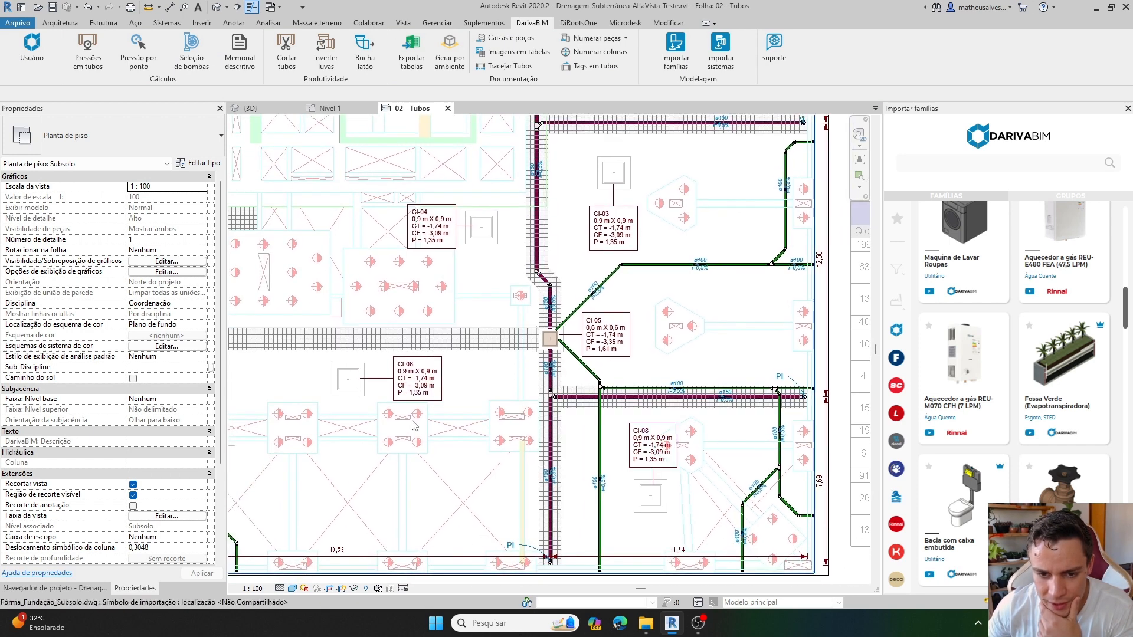
pyautogui.moveTo(375, 418); pyautogui.dragTo(656, 361, button='middle')
pyautogui.moveTo(390, 368); pyautogui.dragTo(476, 364, button='middle')
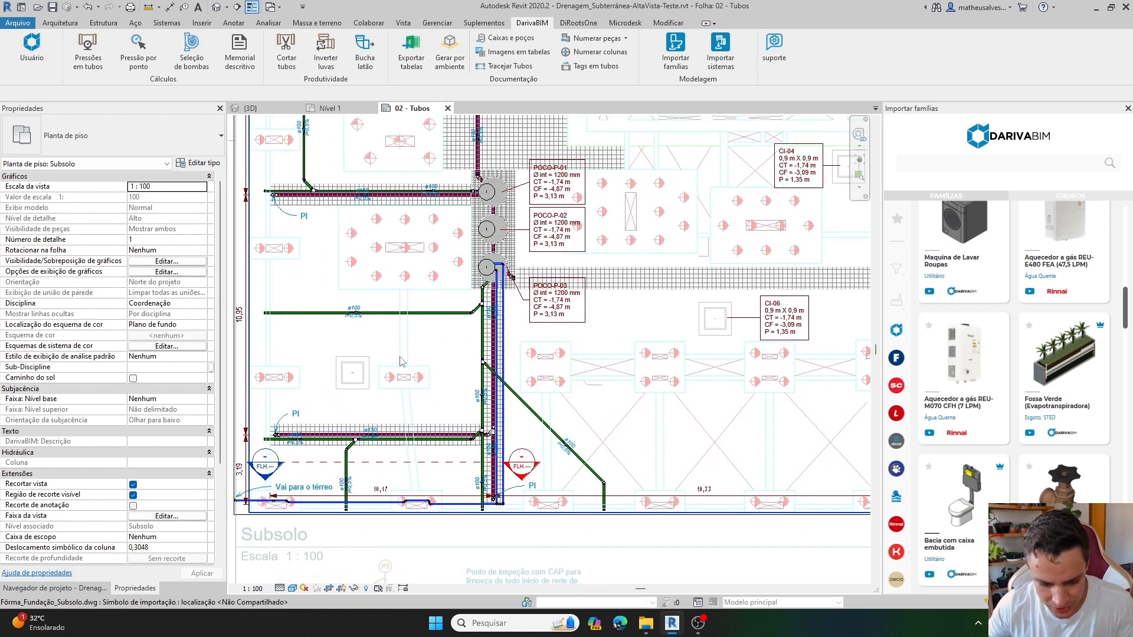
pyautogui.press('t')
pyautogui.press('g')
pyautogui.click(354, 370)
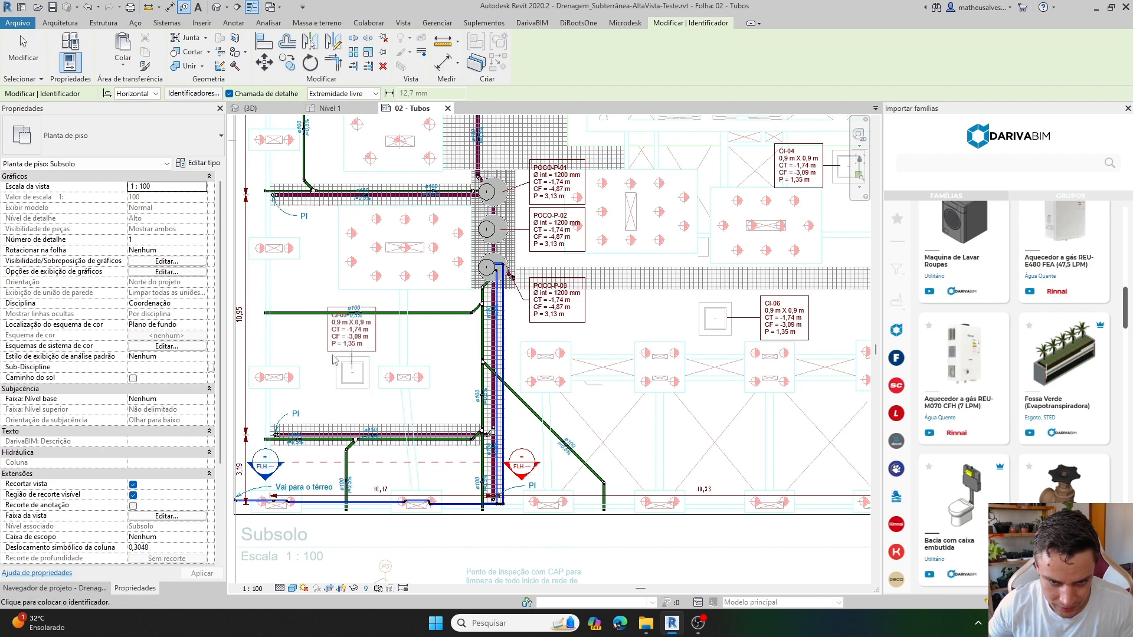
pyautogui.click(324, 373)
pyautogui.scroll(-3, 323, 373)
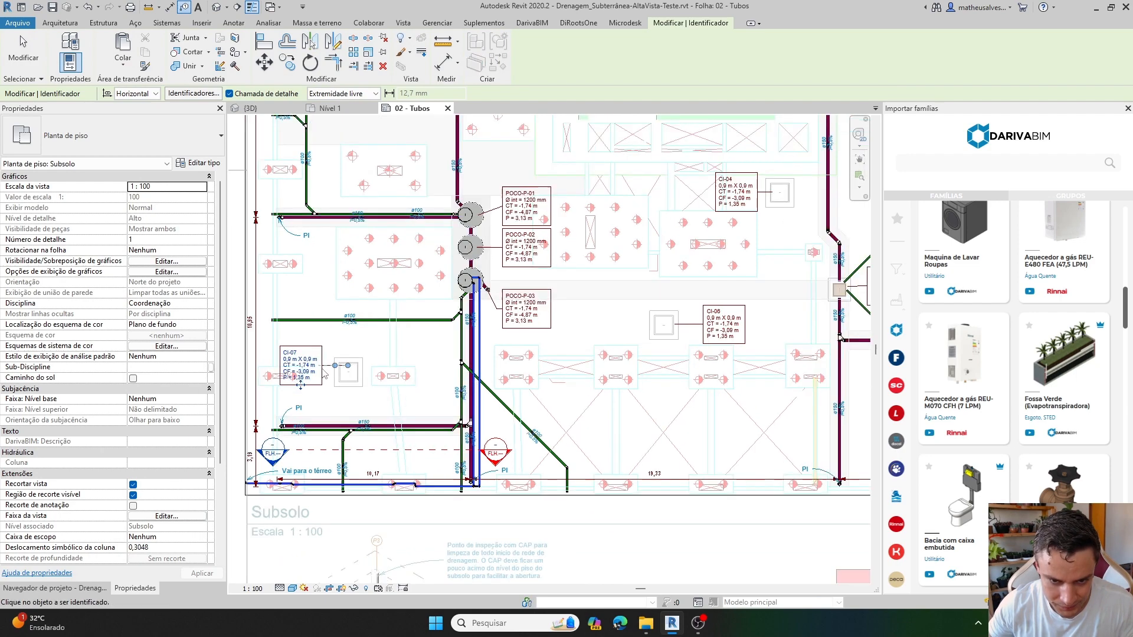
pyautogui.press('Escape')
pyautogui.press('Escape')
# Examine the CP and CI tags of the boxes around the central and upper parts of the plan.
pyautogui.scroll(2, 431, 202)
pyautogui.moveTo(433, 204); pyautogui.dragTo(491, 435, button='middle')
pyautogui.scroll(2, 509, 224)
pyautogui.moveTo(512, 227); pyautogui.dragTo(394, 313, button='middle')
pyautogui.scroll(-3, 394, 313)
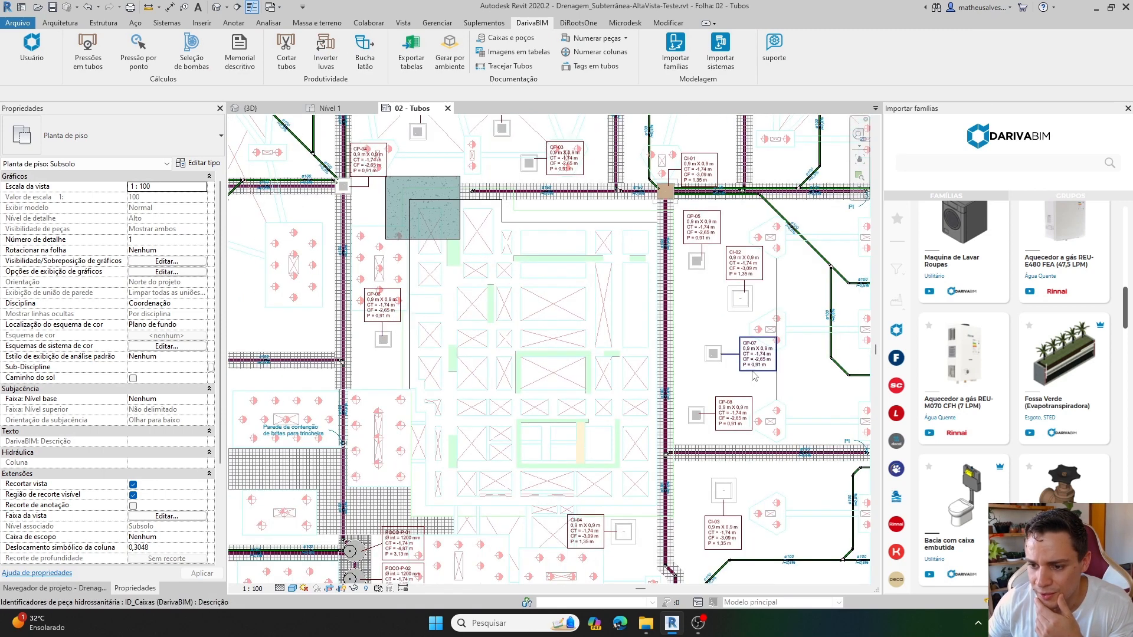
pyautogui.moveTo(709, 321); pyautogui.dragTo(715, 410, button='middle')
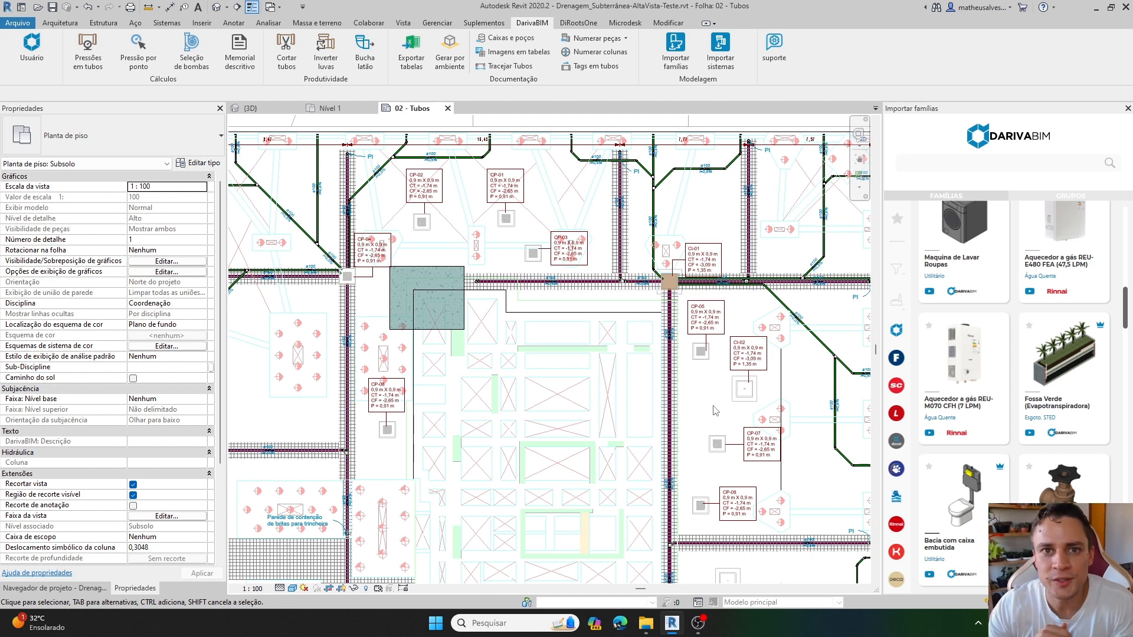
pyautogui.scroll(-5, 715, 410)
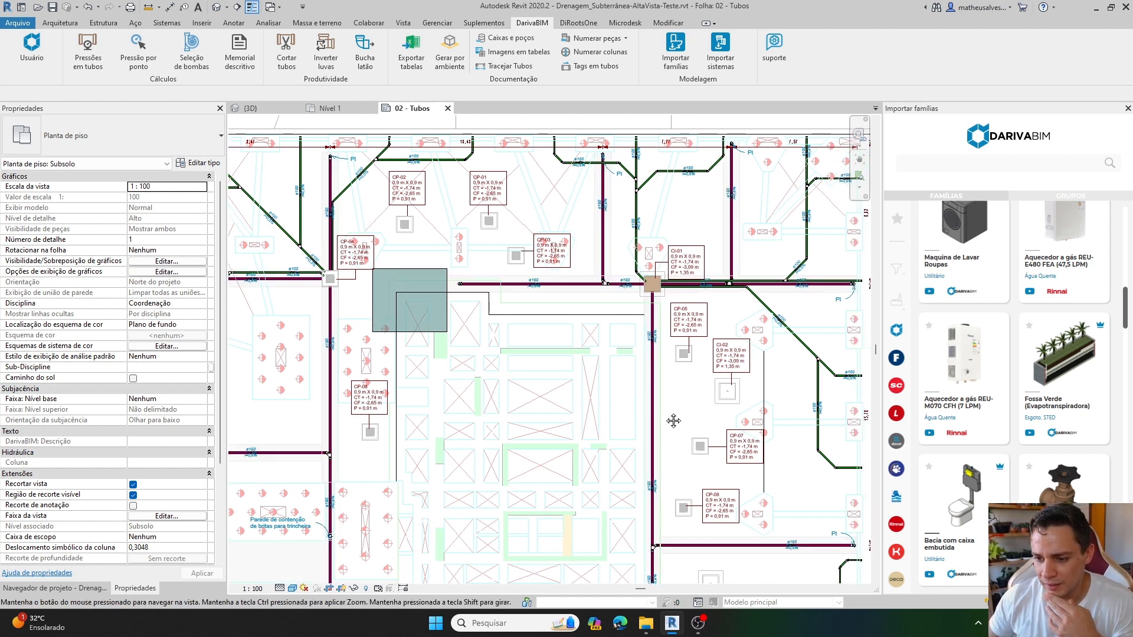
# Deactivate the plan view and move the Detalhes das caixas e poços table off the sheet into the empty area beyond the isometric views.
pyautogui.moveTo(781, 402); pyautogui.dragTo(481, 336, button='middle')
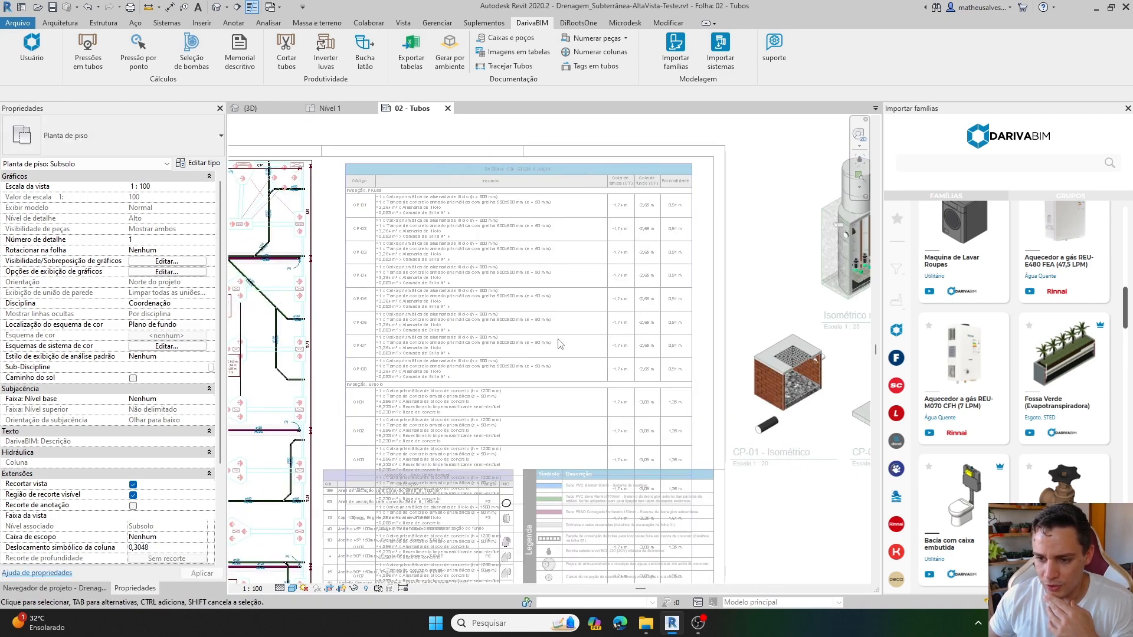
pyautogui.doubleClick(777, 249)
pyautogui.scroll(-4, 473, 335)
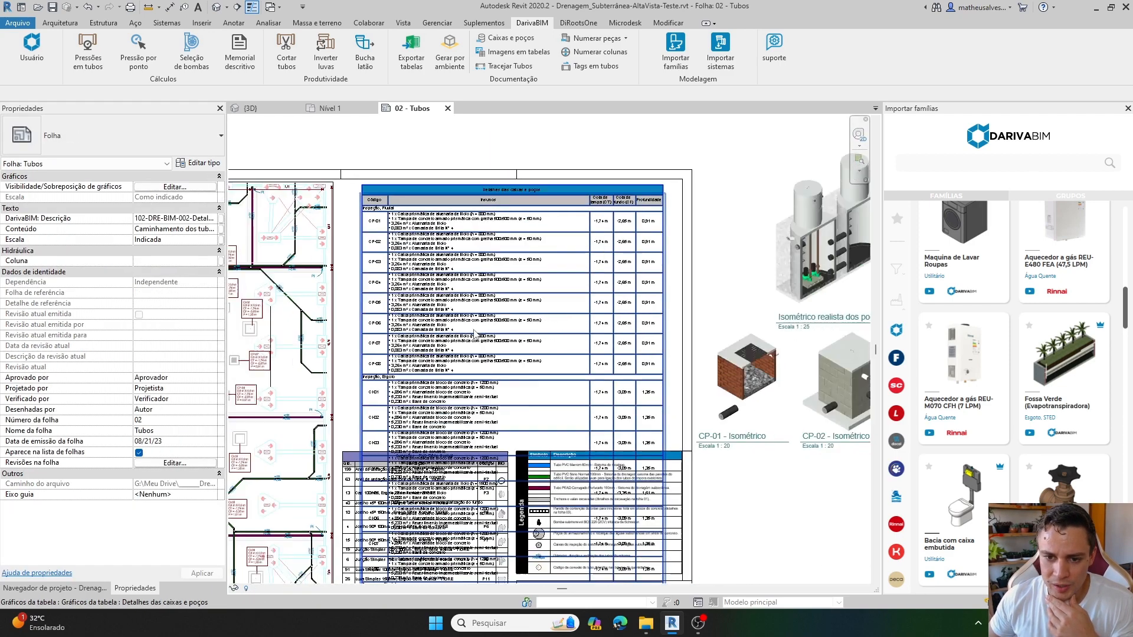
pyautogui.click(474, 337)
pyautogui.moveTo(484, 341); pyautogui.dragTo(333, 356, button='middle')
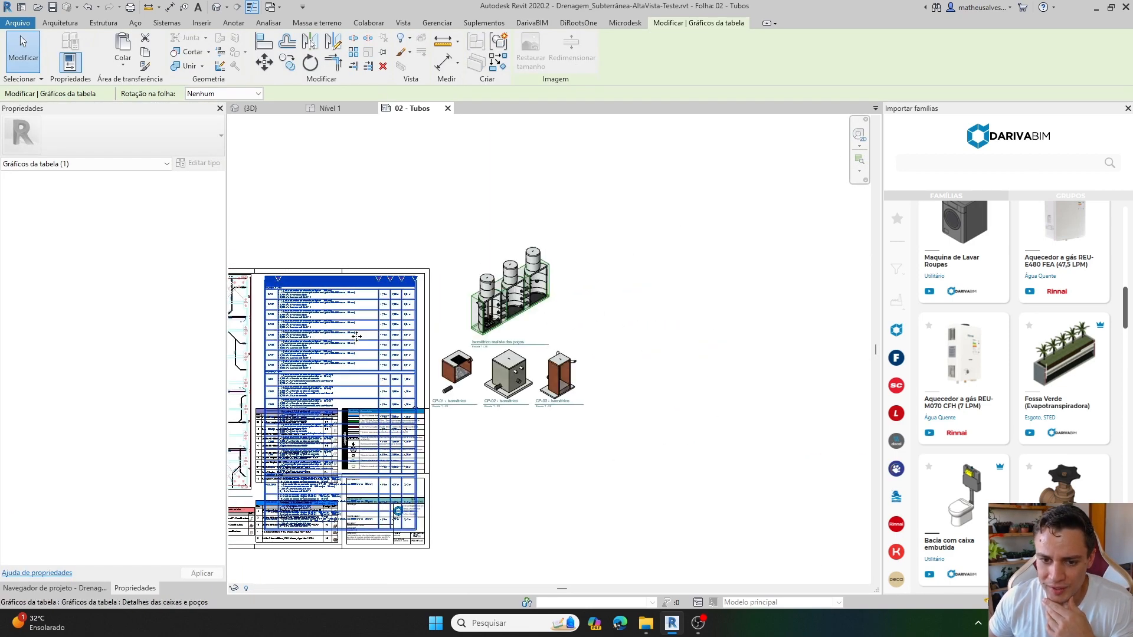
pyautogui.moveTo(356, 333); pyautogui.dragTo(715, 292)
pyautogui.click(574, 473)
# Examine the Inspeção, Pluvial group of the relocated table, comparing each CP box's supplies, levels and depth.
pyautogui.scroll(3, 813, 323)
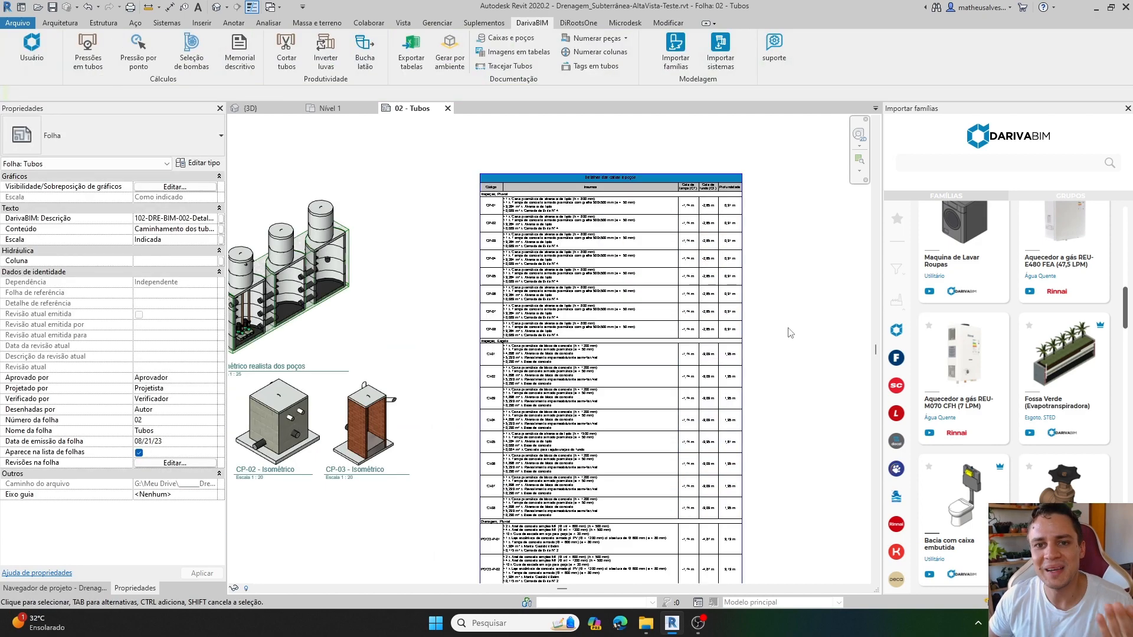
pyautogui.scroll(3, 596, 298)
pyautogui.scroll(-2, 530, 354)
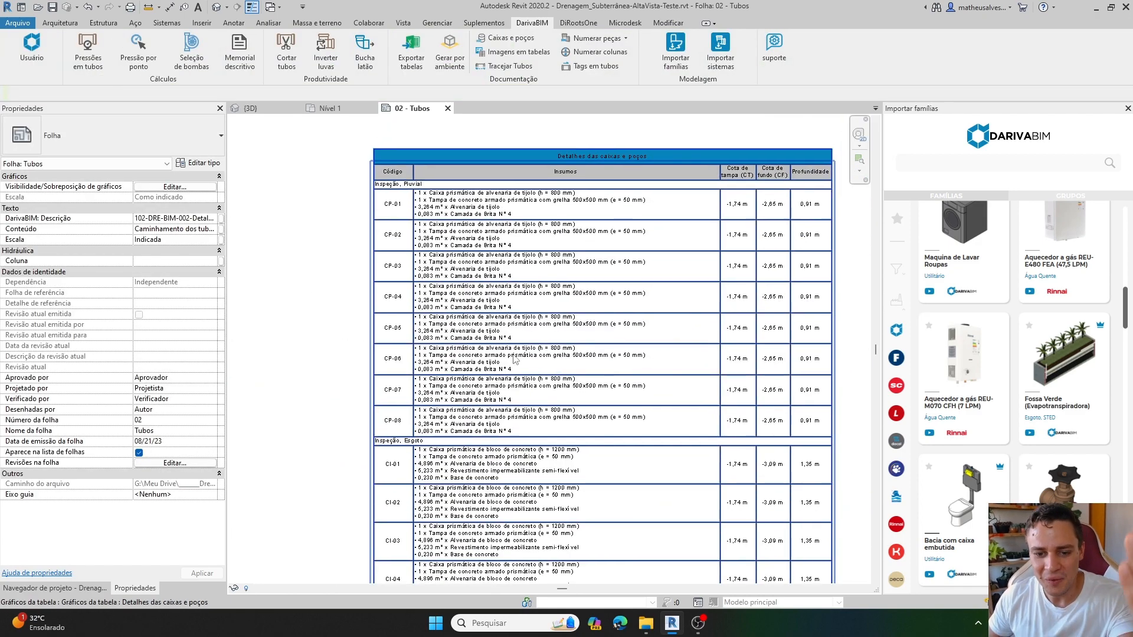
pyautogui.moveTo(514, 557); pyautogui.dragTo(516, 490, button='middle')
pyautogui.moveTo(414, 248); pyautogui.dragTo(442, 405, button='middle')
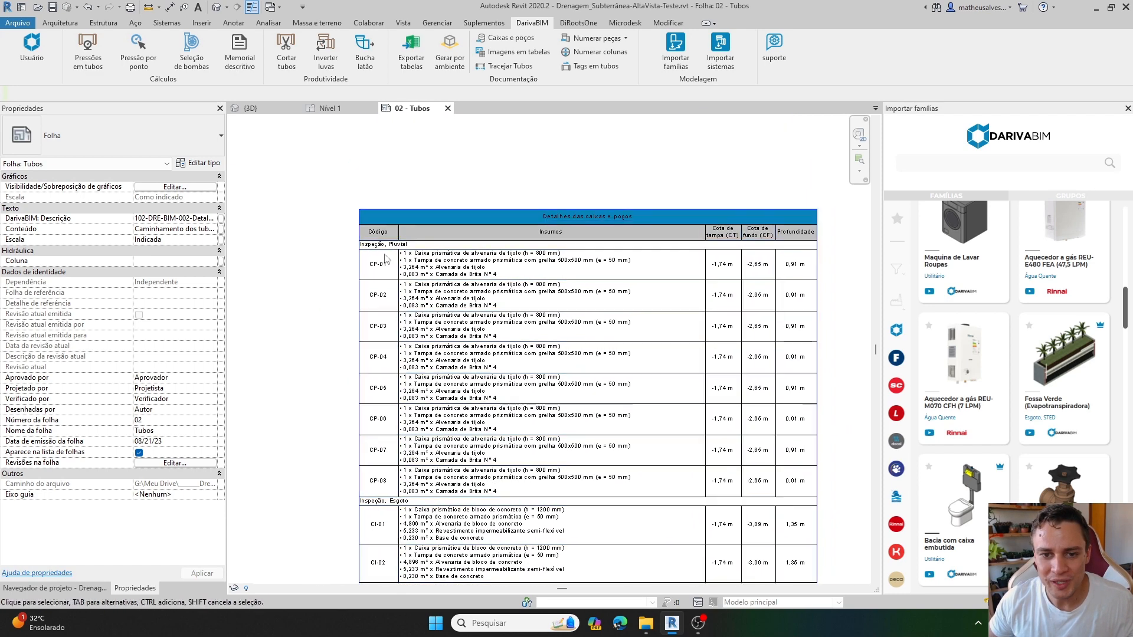
# Examine the Inspeção, Esgoto and Drenagem, Pluvial groups of the table, checking the supplies listed for the CI boxes and POCO-P wells.
pyautogui.moveTo(650, 517); pyautogui.dragTo(594, 359, button='middle')
pyautogui.moveTo(587, 428); pyautogui.dragTo(555, 286, button='middle')
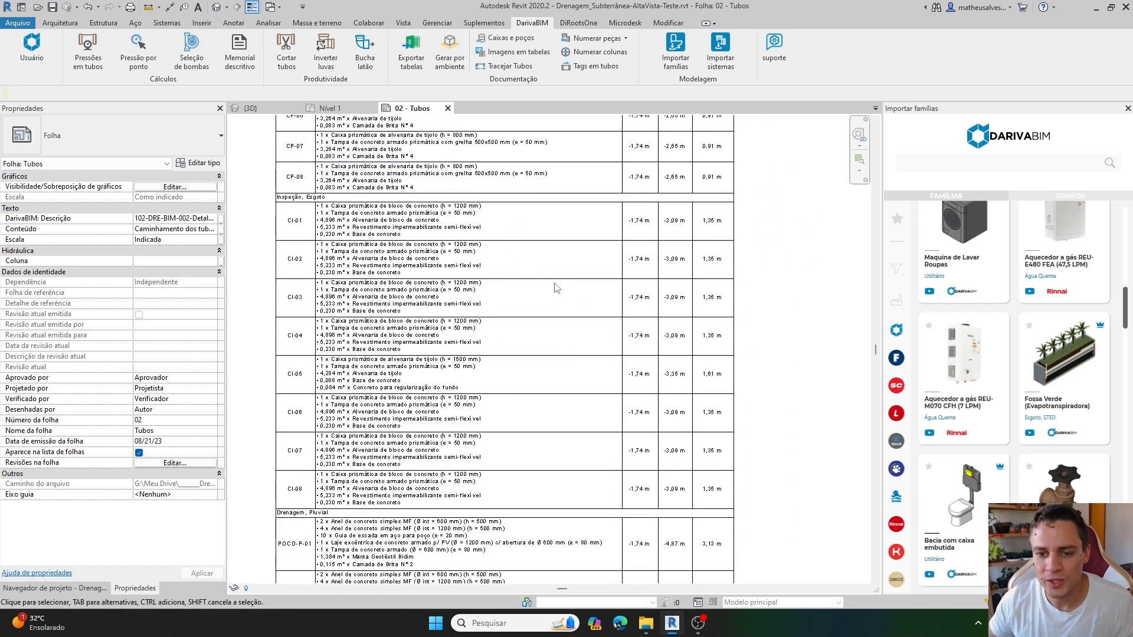
pyautogui.moveTo(465, 366); pyautogui.dragTo(461, 318, button='middle')
pyautogui.scroll(-1, 462, 319)
pyautogui.moveTo(382, 454); pyautogui.dragTo(388, 315, button='middle')
pyautogui.click(389, 317)
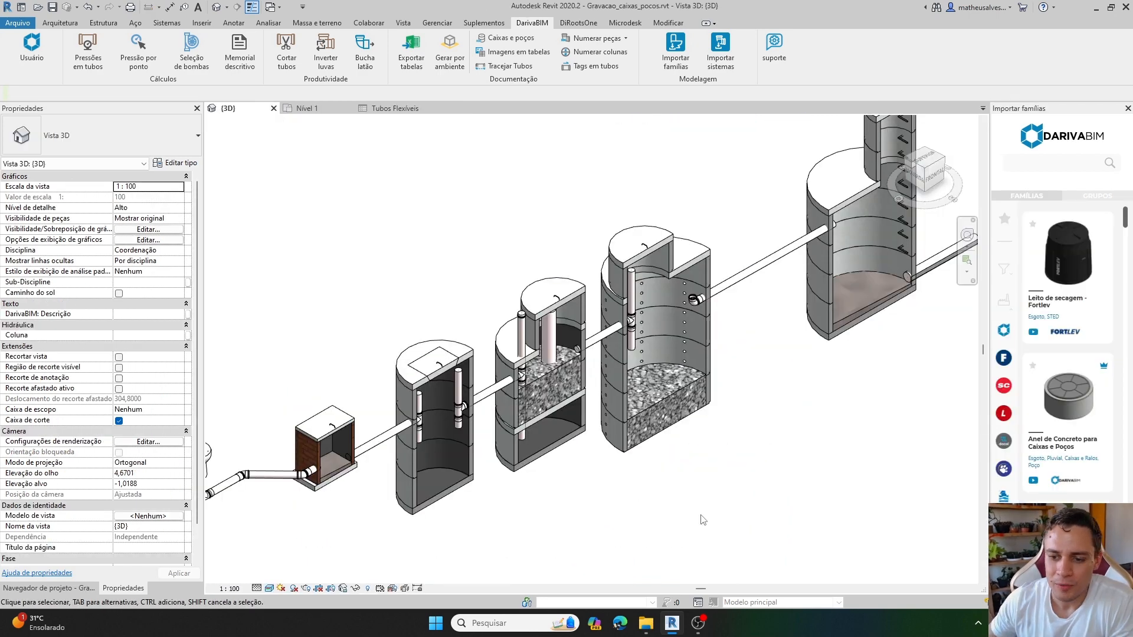
pyautogui.scroll(-2, 702, 519)
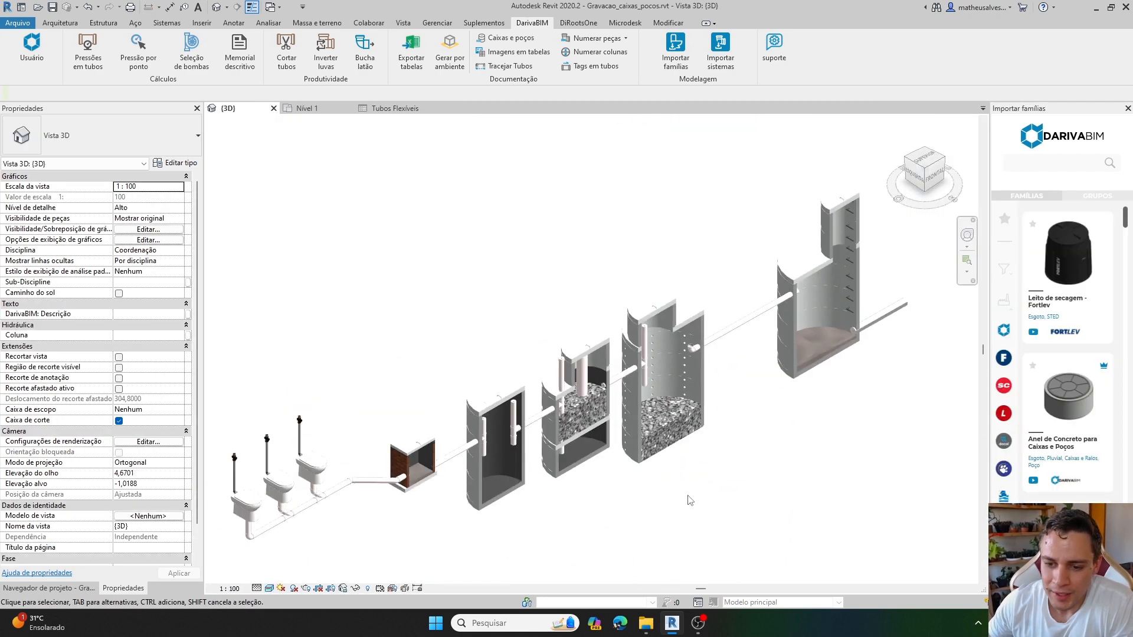